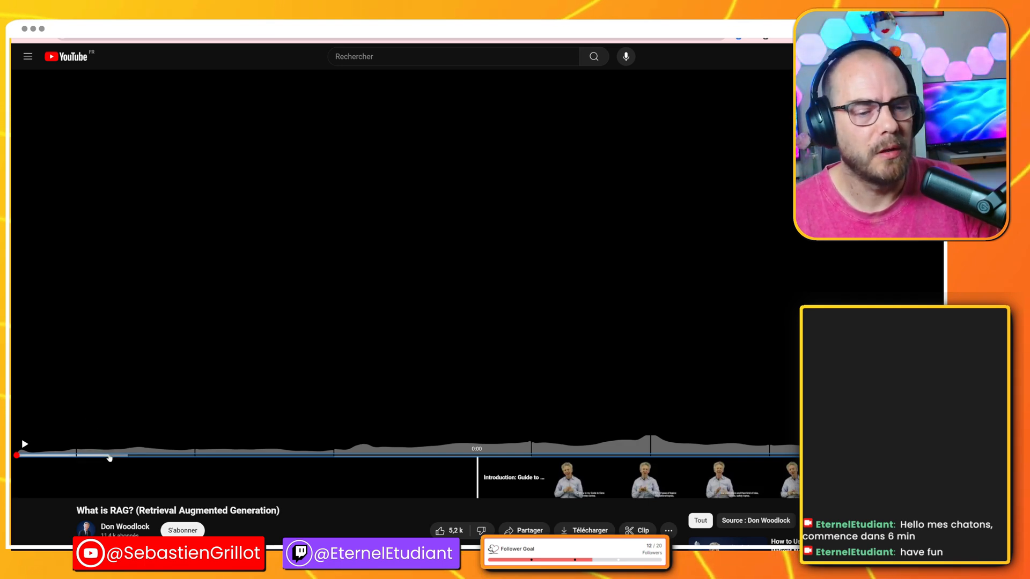
# Skip to 1:09 in the "What is RAG? (Retrieval Augmented Generation)" video
pyautogui.click(109, 455)
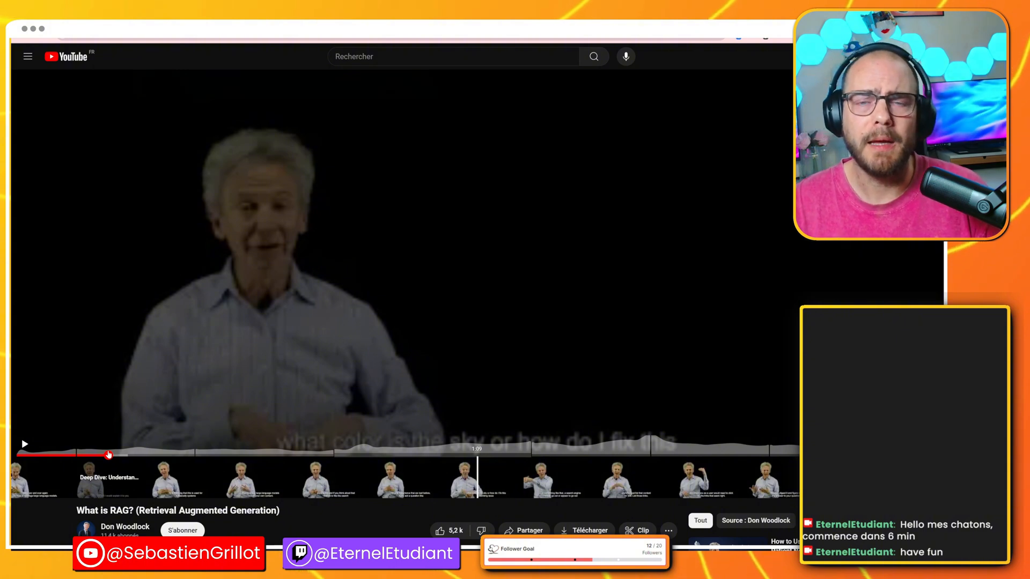
# Switch to the Les RAG notebook in NotebookLM and restart its audio overview from the beginning
pyautogui.hotkey('ctrl', 'Tab')
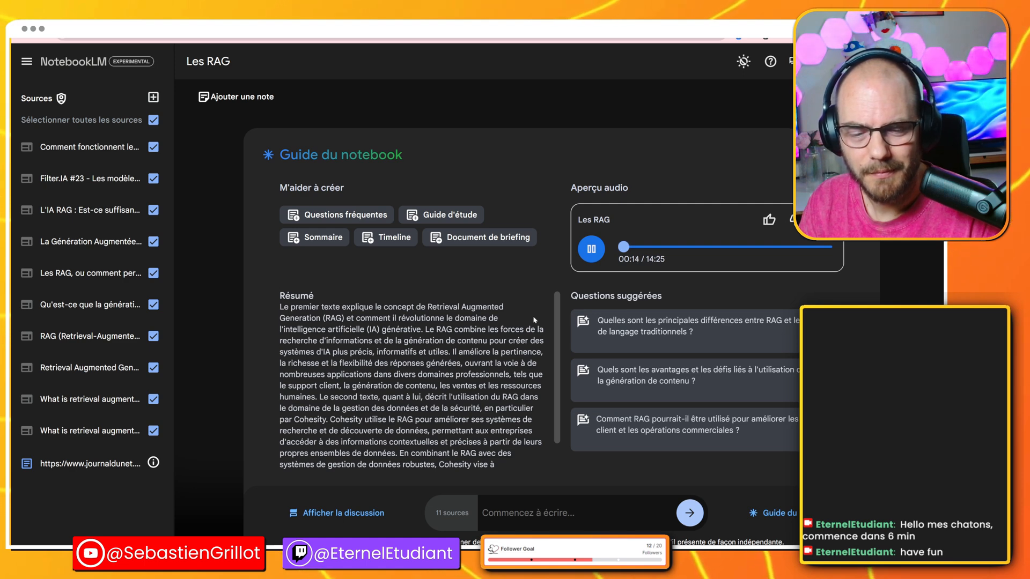
pyautogui.click(600, 252)
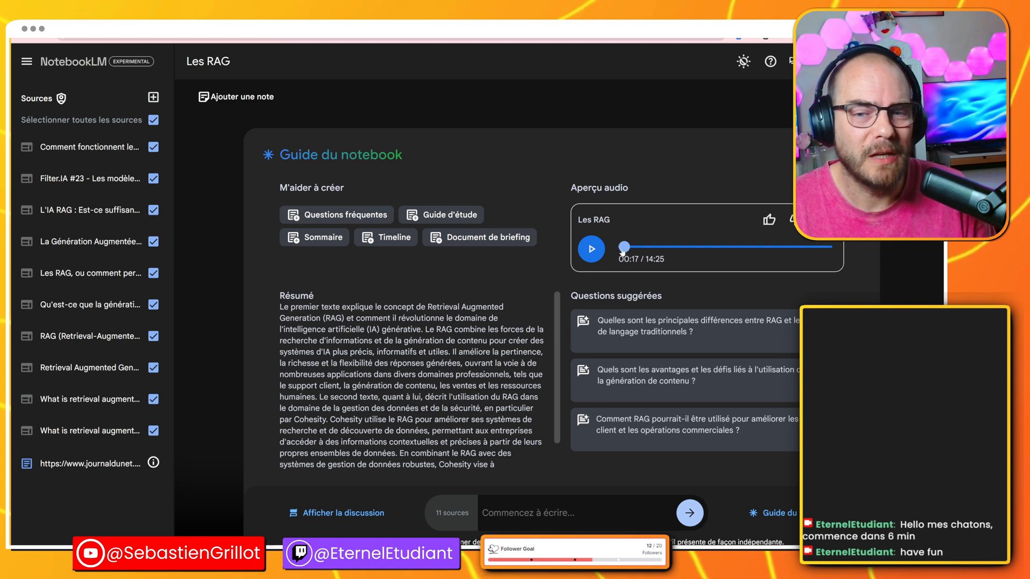
pyautogui.moveTo(622, 247); pyautogui.dragTo(619, 247)
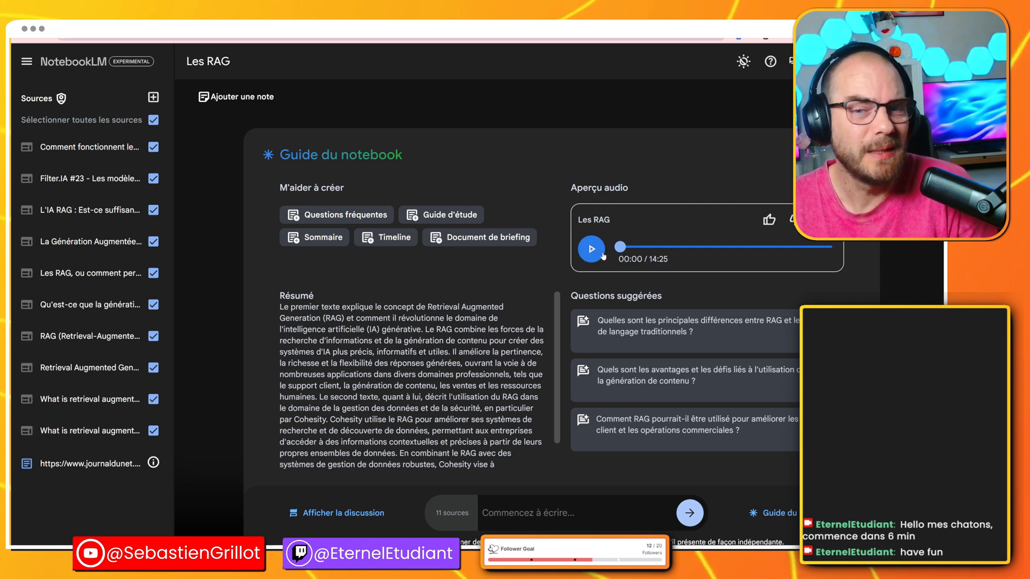
pyautogui.click(602, 256)
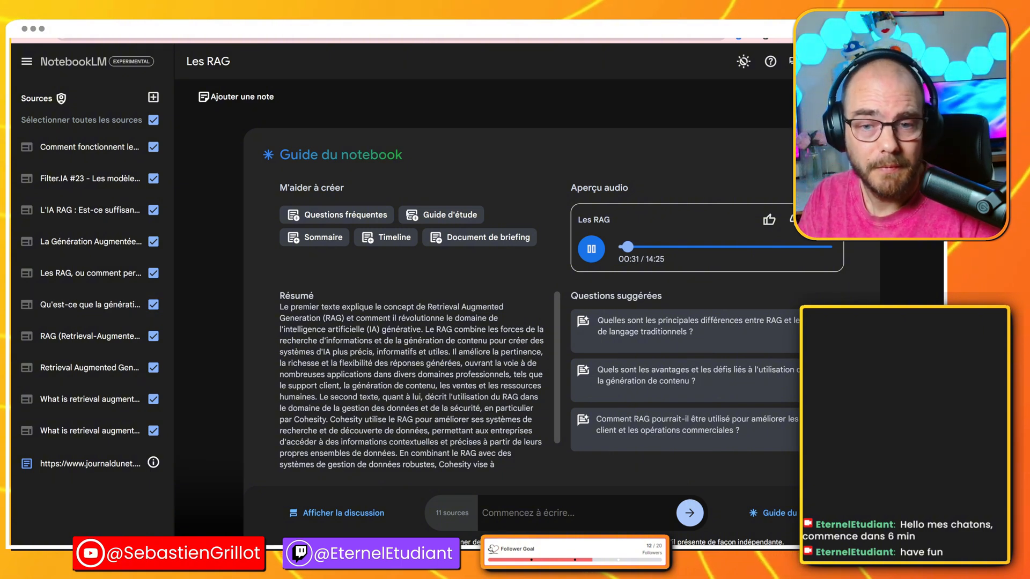
# Listen to the Les RAG audio overview up to 1:32, pausing at 0:32 and 1:06 along the way
pyautogui.click(595, 246)
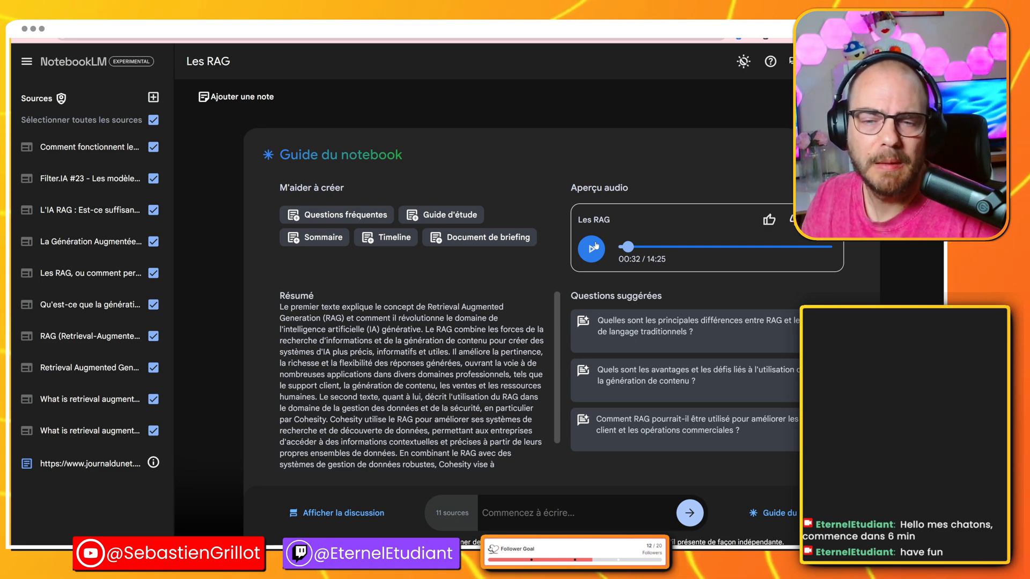
pyautogui.click(593, 247)
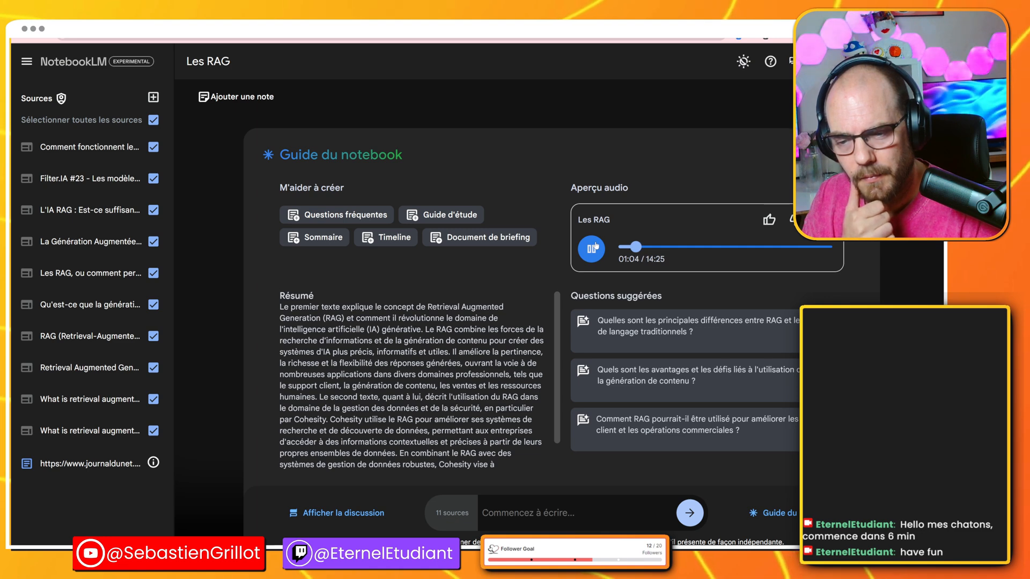
pyautogui.click(592, 248)
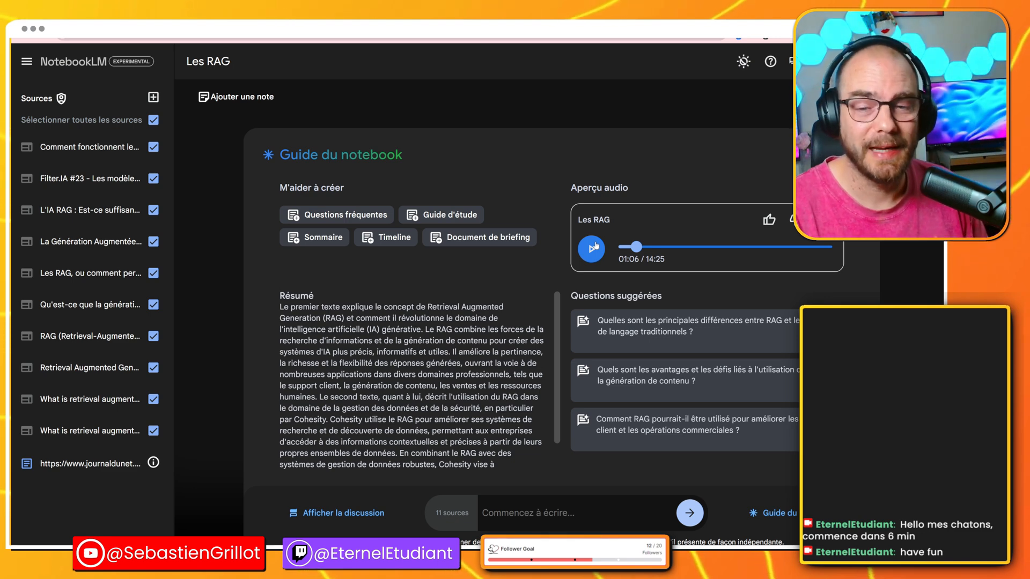
pyautogui.click(592, 249)
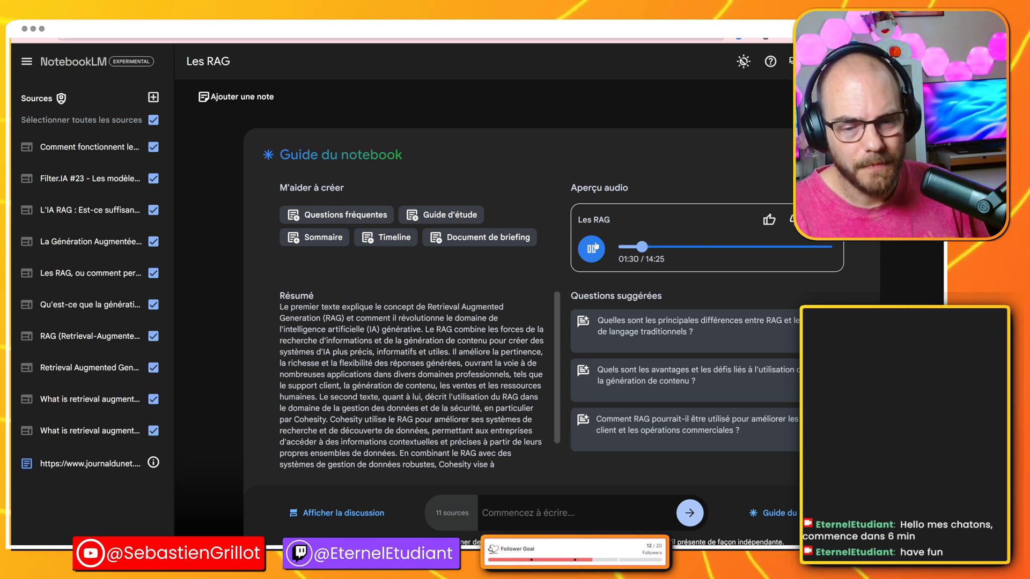
pyautogui.click(596, 246)
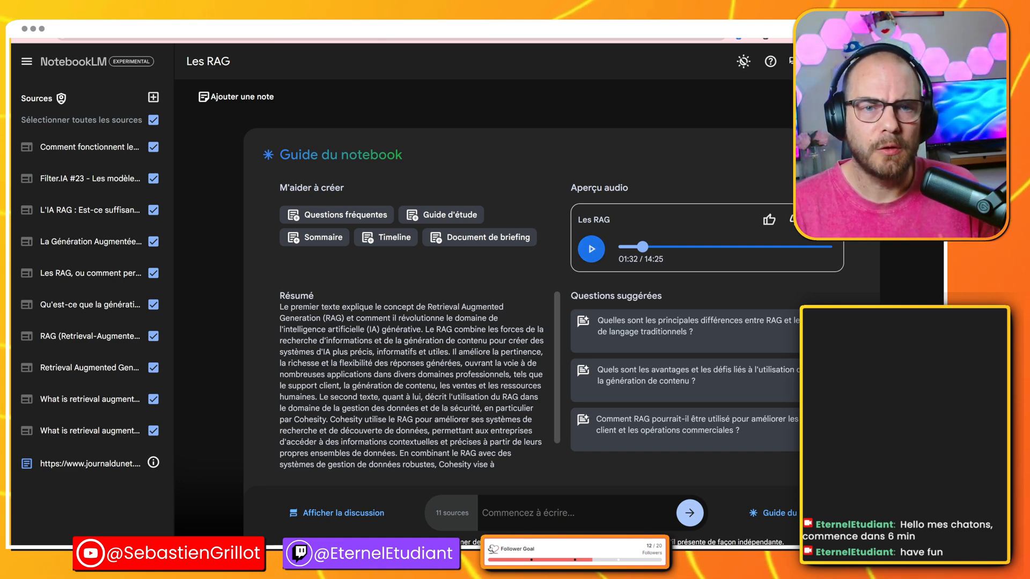
# Look through the NLP, Mugifier Documents and Introduction to NotebookLM notebooks, and return to the Les RAG notebook
pyautogui.hotkey('ctrl', 'Tab')
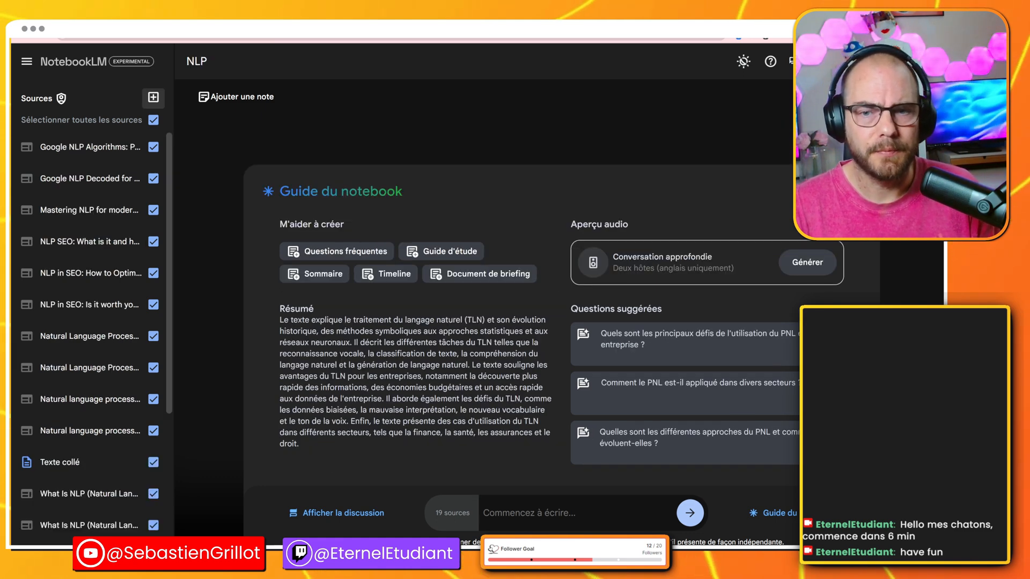
pyautogui.hotkey('ctrl', 'Tab')
pyautogui.hotkey('ctrl', 'Tab')
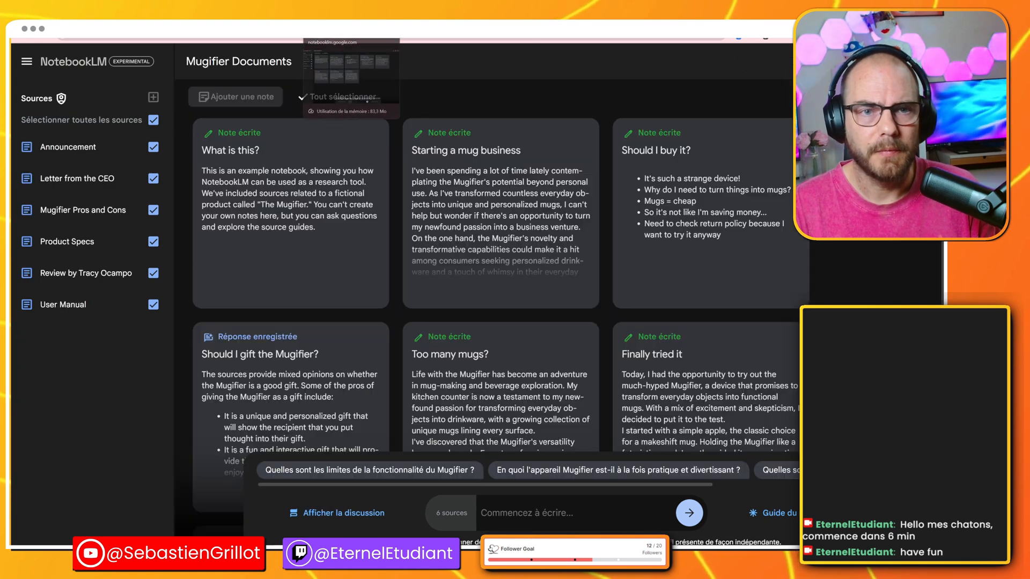
pyautogui.hotkey('ctrl', 'Tab')
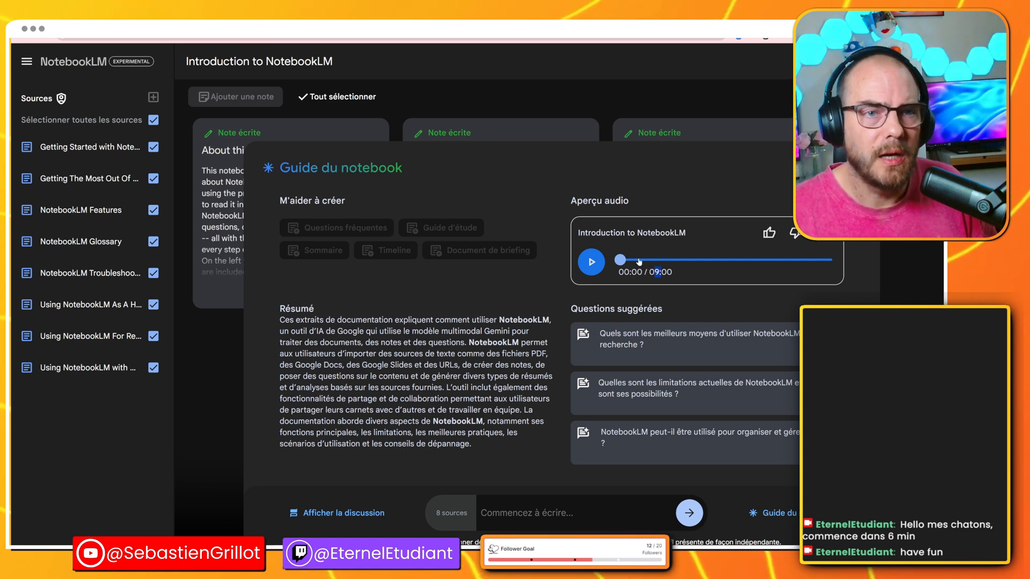
pyautogui.hotkey('ctrl', 'Tab')
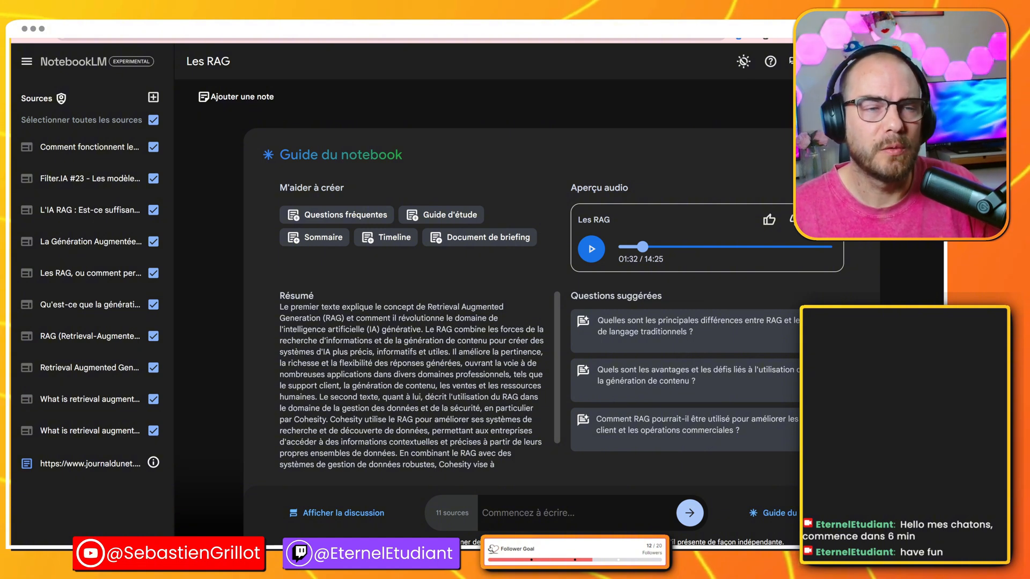
# Switch to IBM Technology's "What is Retrieval-Augmented Generation (RAG)?" video on YouTube and play it up to 1:37
pyautogui.click(96, 21)
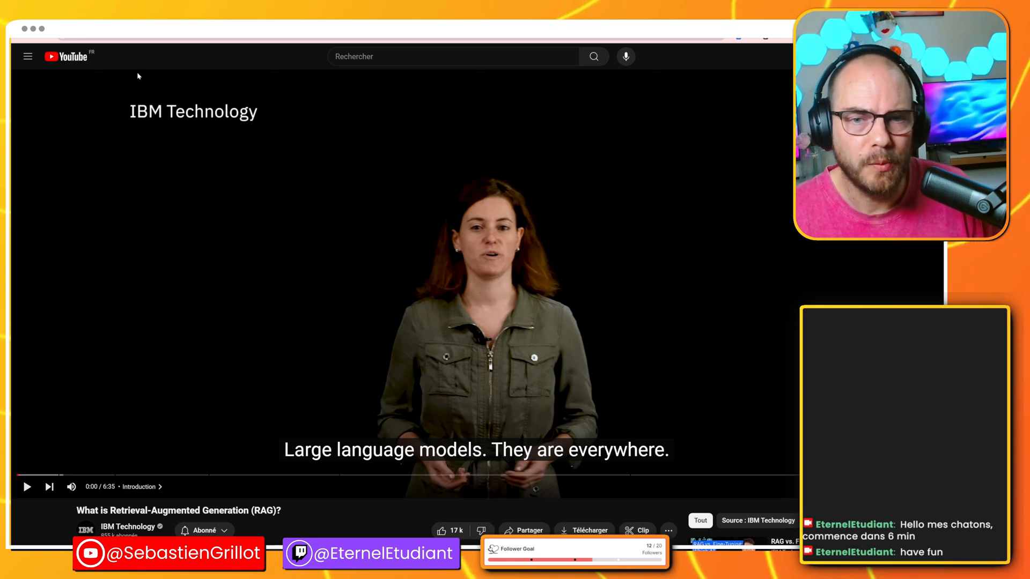
pyautogui.click(413, 173)
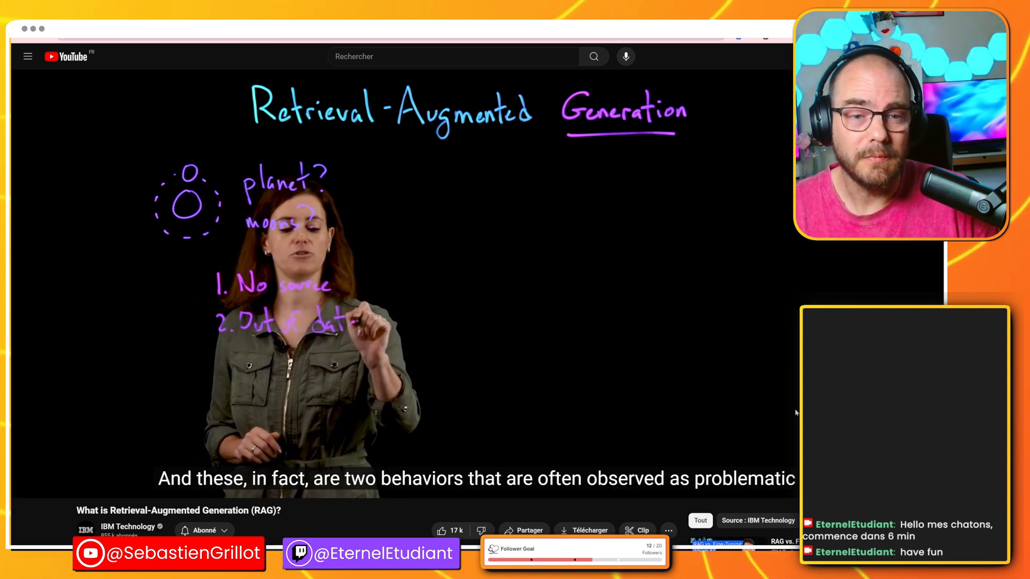
pyautogui.click(461, 323)
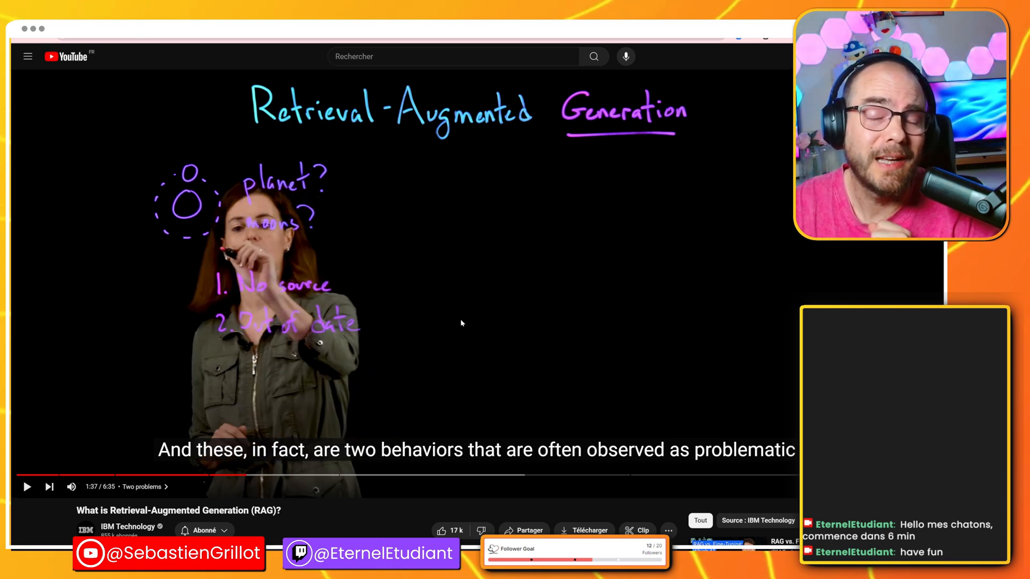
# Continue the IBM Technology video to 2:56, pausing once at 2:27 for comments
pyautogui.click(515, 329)
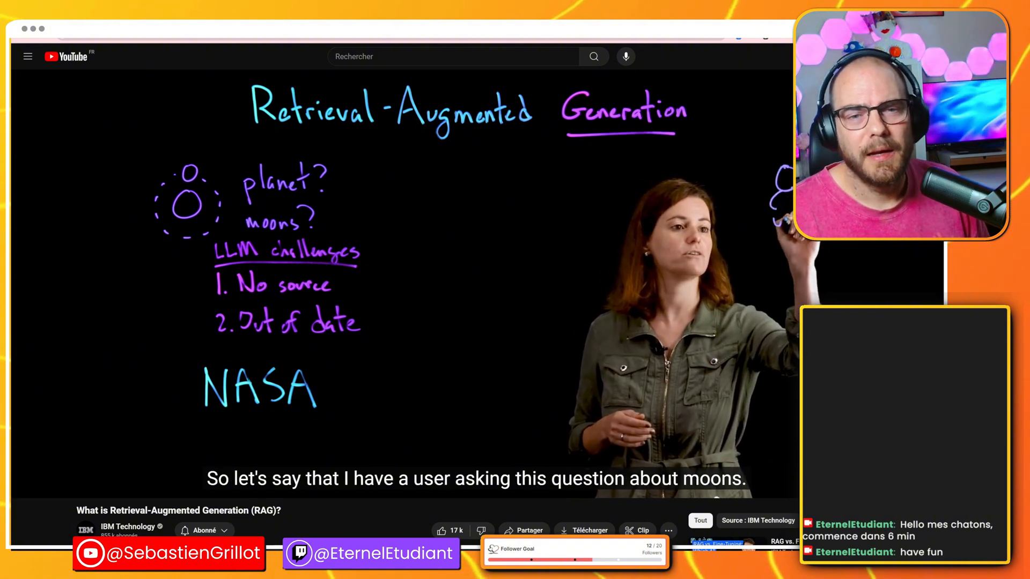
pyautogui.click(612, 293)
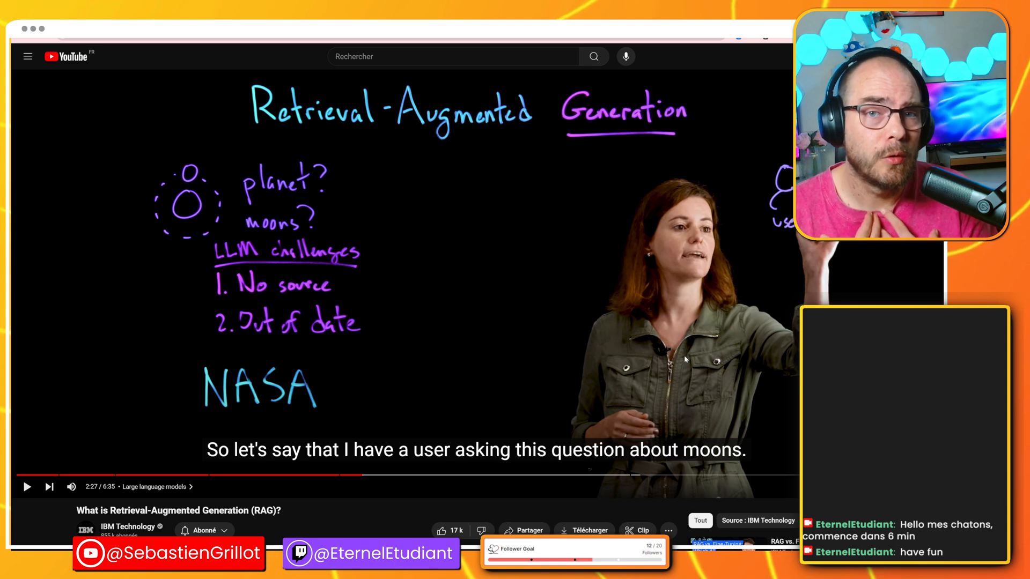
pyautogui.click(553, 448)
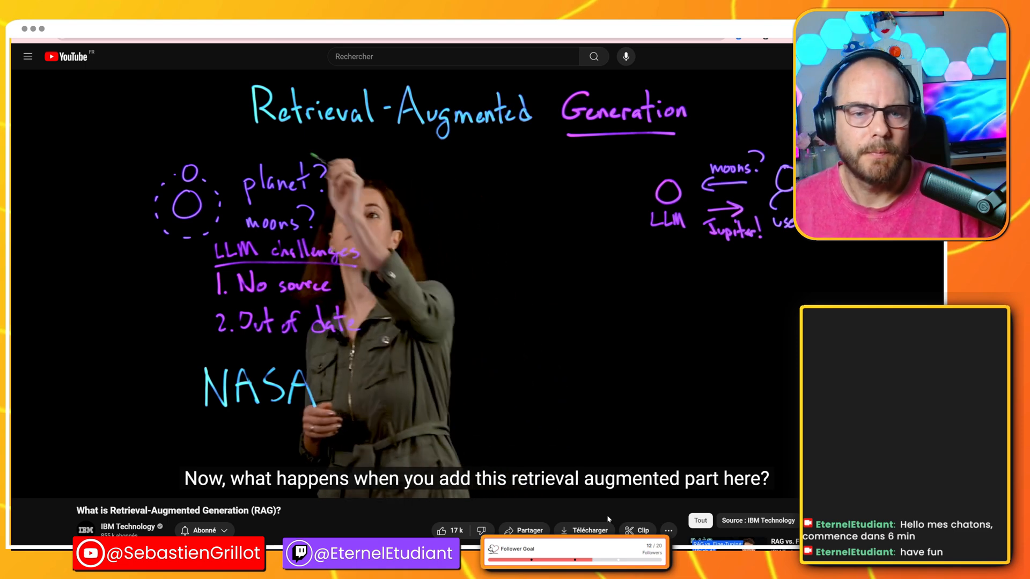
pyautogui.click(532, 290)
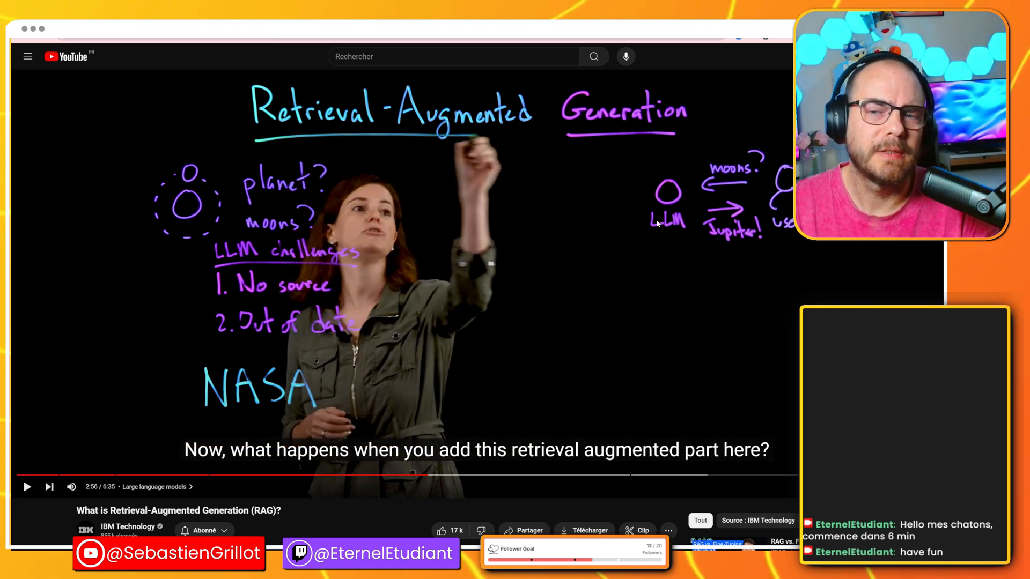
# Play on into the retrieval-augmented part of the video, jump back to 3:02 and replay from there
pyautogui.click(680, 237)
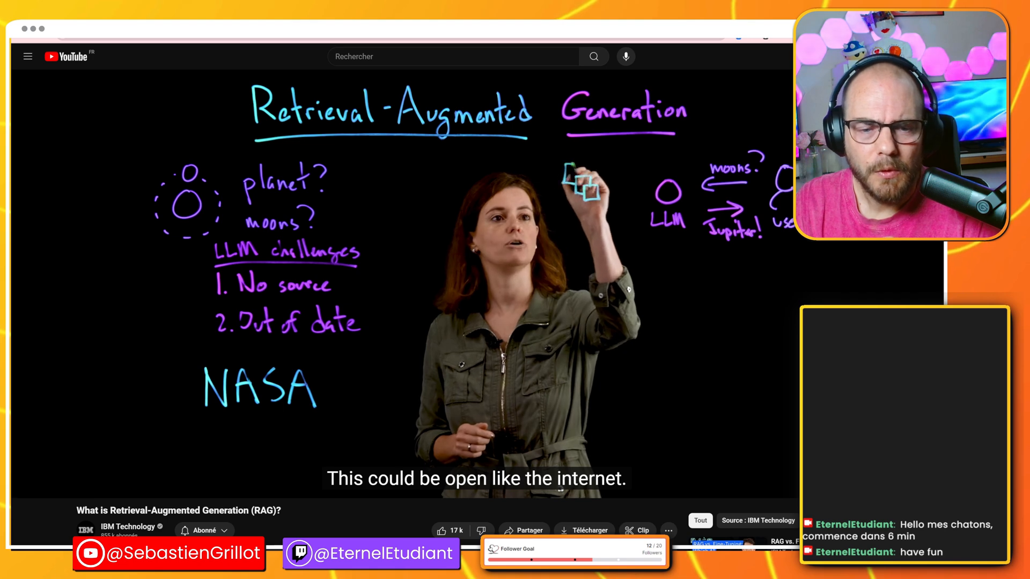
pyautogui.click(562, 303)
pyautogui.press('Left')
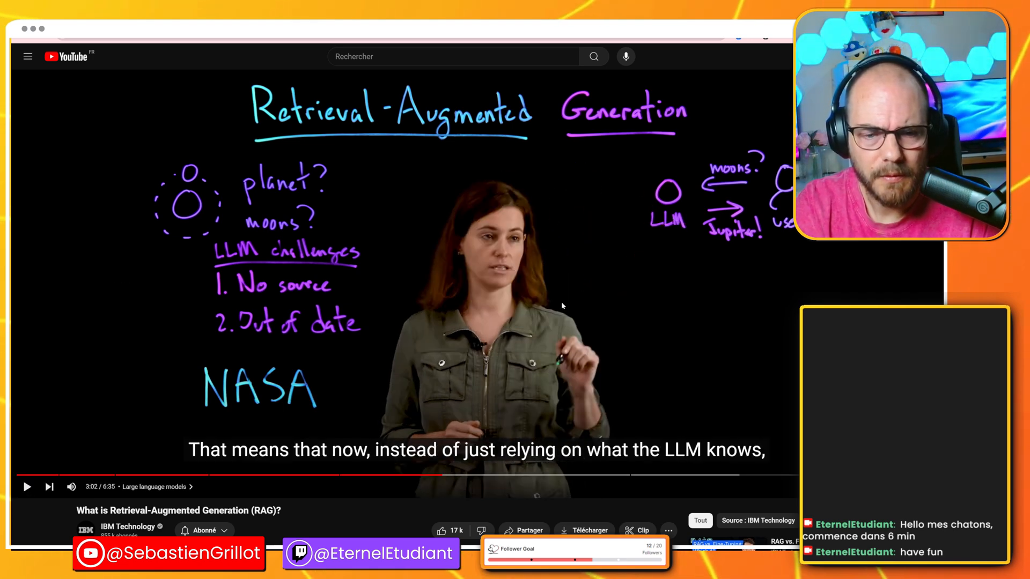
pyautogui.click(562, 302)
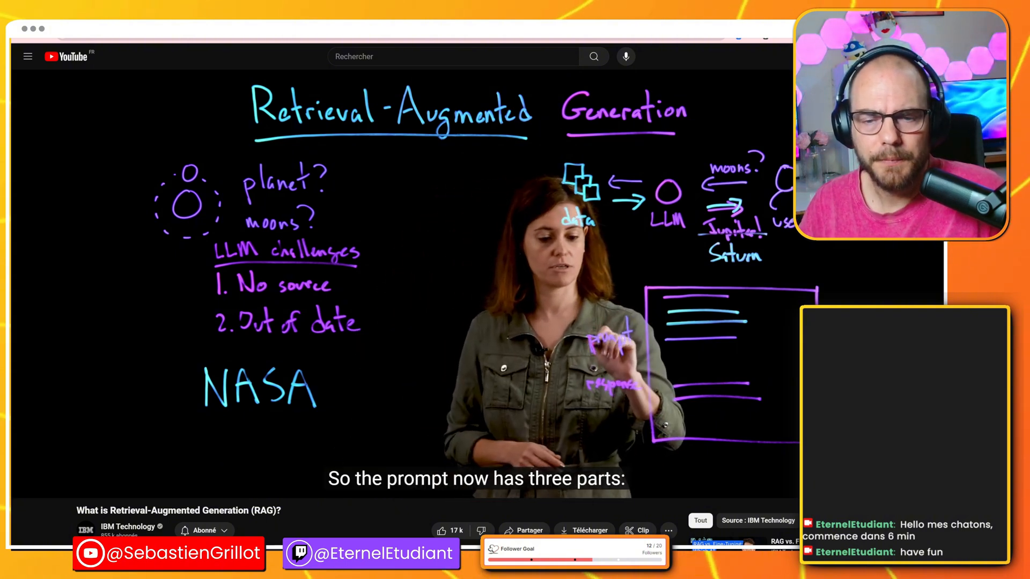
# Watch the prompt and response explanation in the video, pausing at 4:16 and 5:00
pyautogui.click(900, 270)
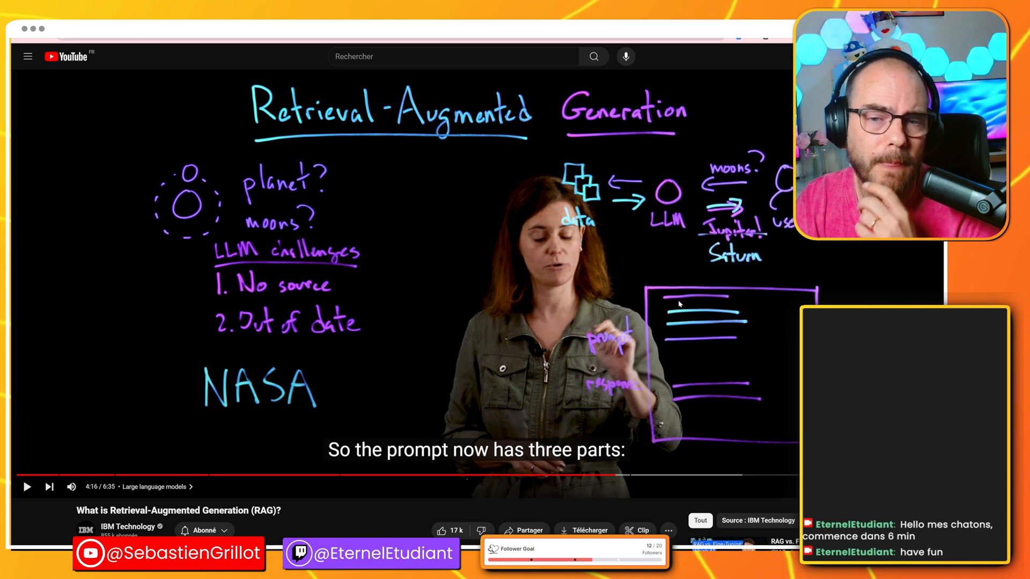
pyautogui.click(680, 304)
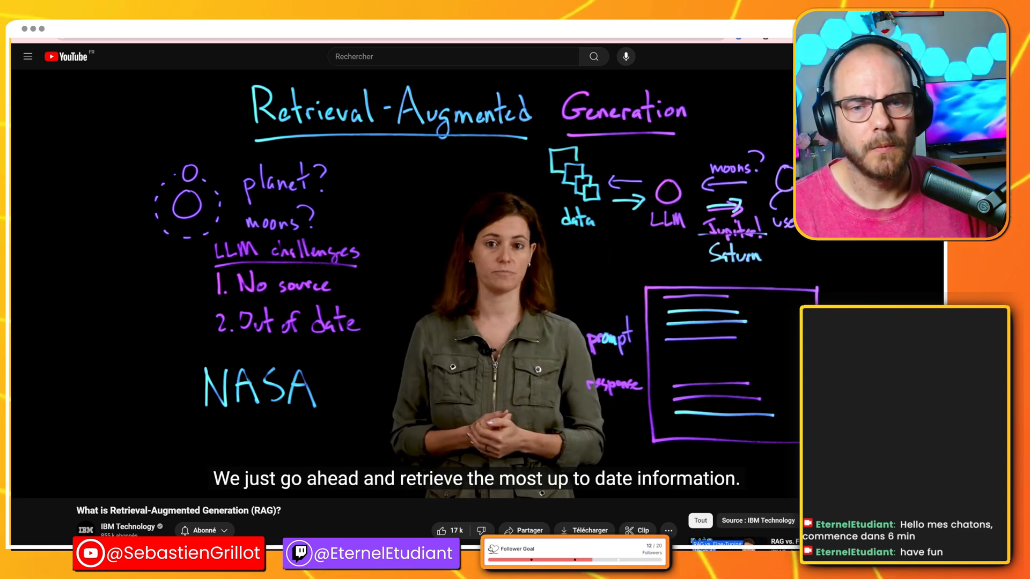
pyautogui.click(772, 344)
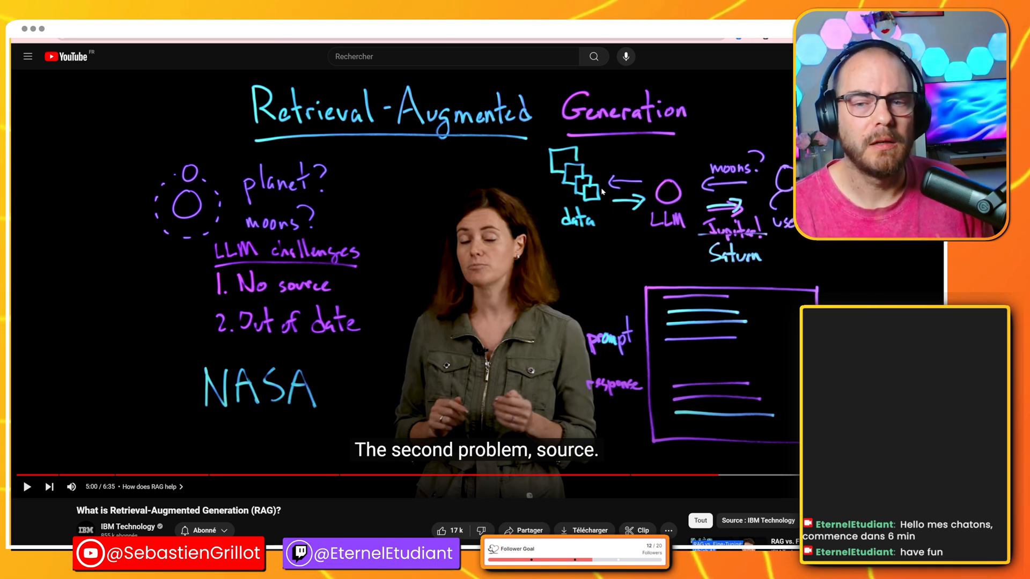
pyautogui.click(607, 216)
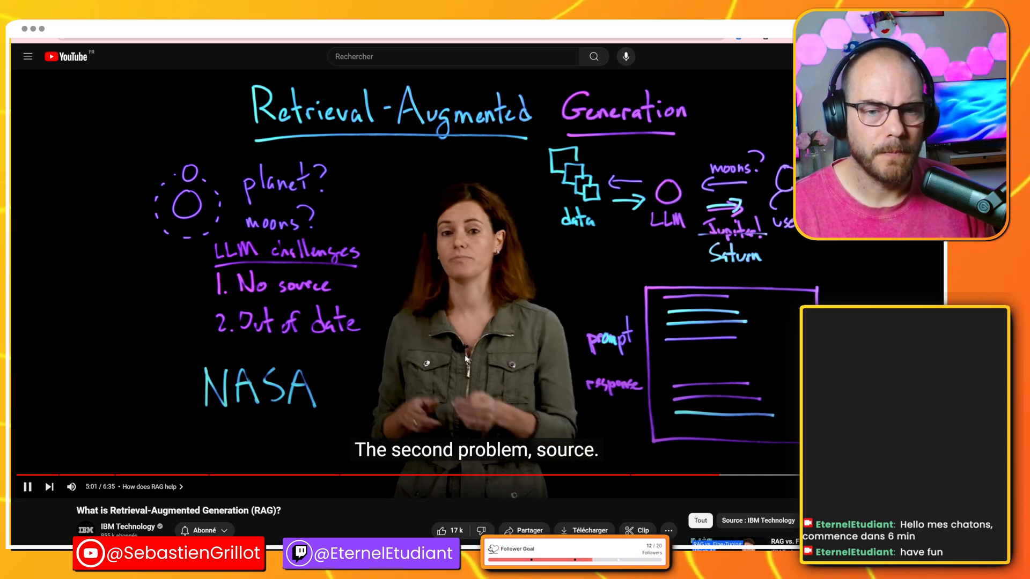
pyautogui.click(468, 307)
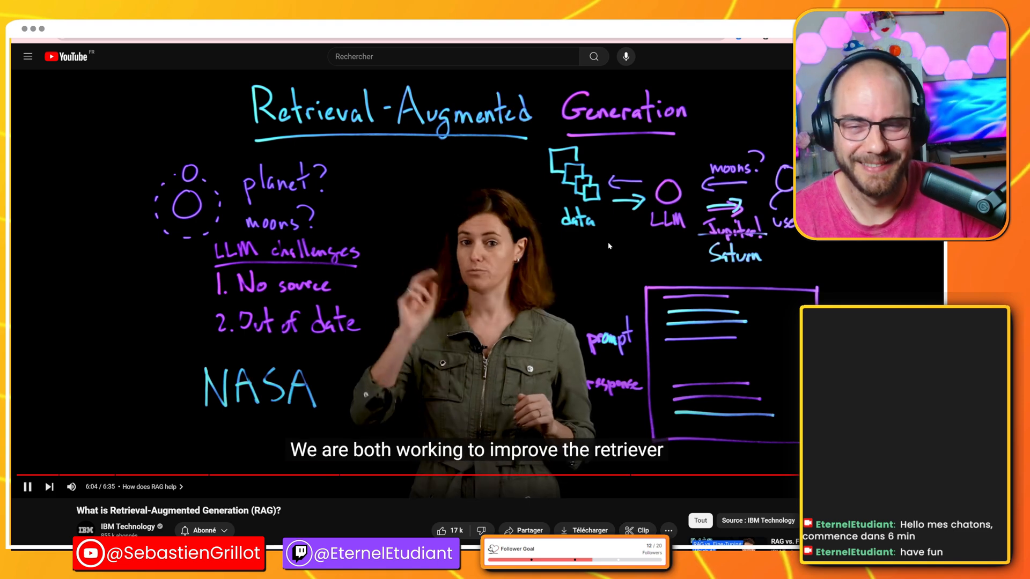
# Rewind the video to 5:55, replay the closing part about improving the retriever, and pause at 6:19
pyautogui.press('Left')
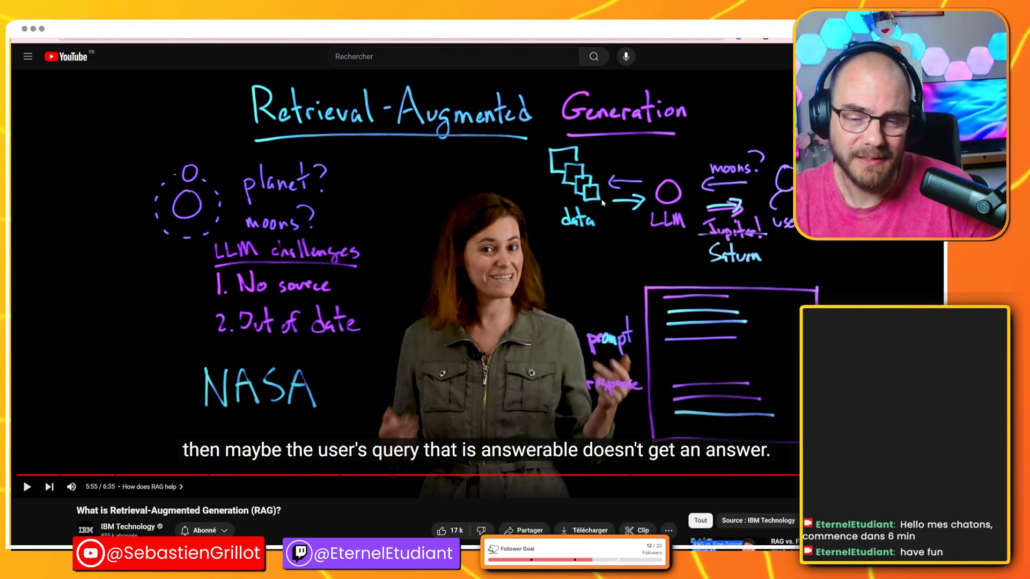
pyautogui.press('space')
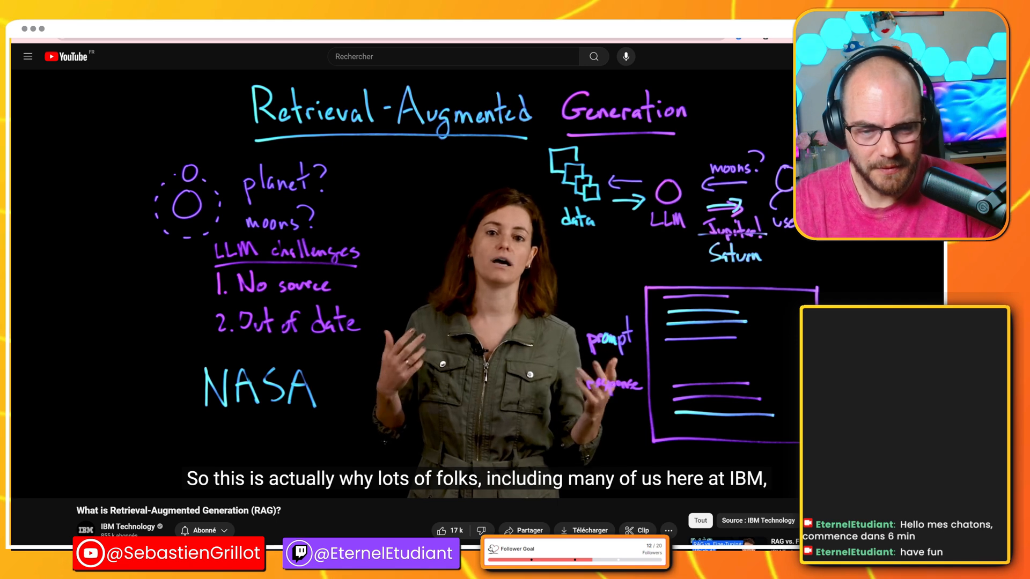
pyautogui.press('Left')
pyautogui.press('Left')
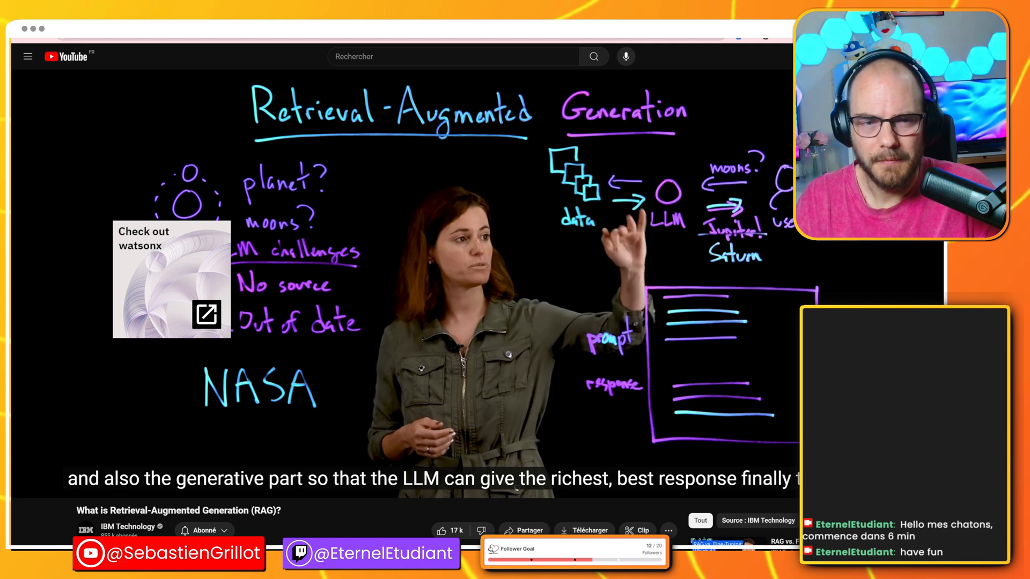
pyautogui.click(487, 244)
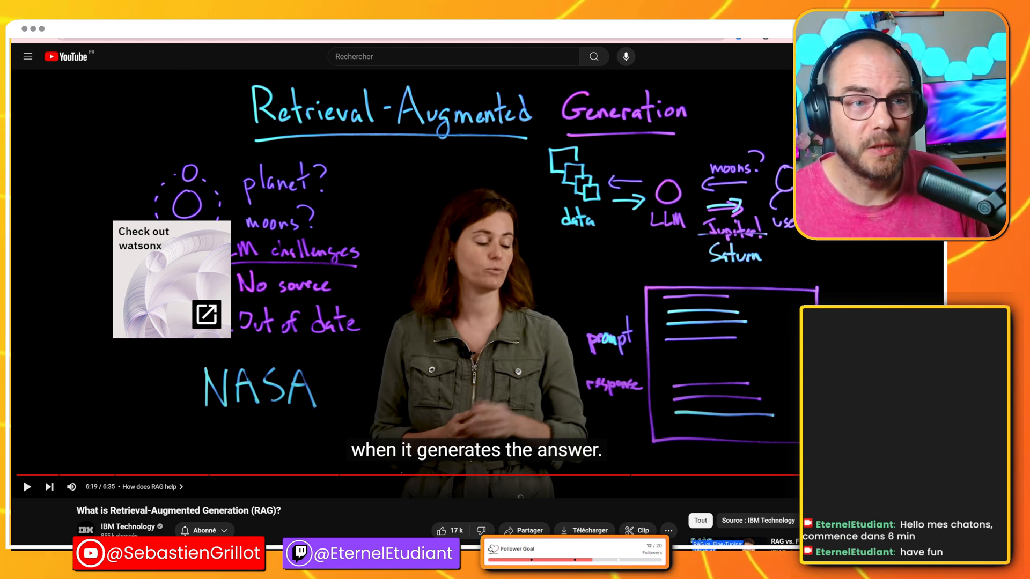
# Go to the "AI Explained: What is RAG - Retrieval Augmented Generation?" video and play it from the beginning
pyautogui.hotkey('ctrl', 'Tab')
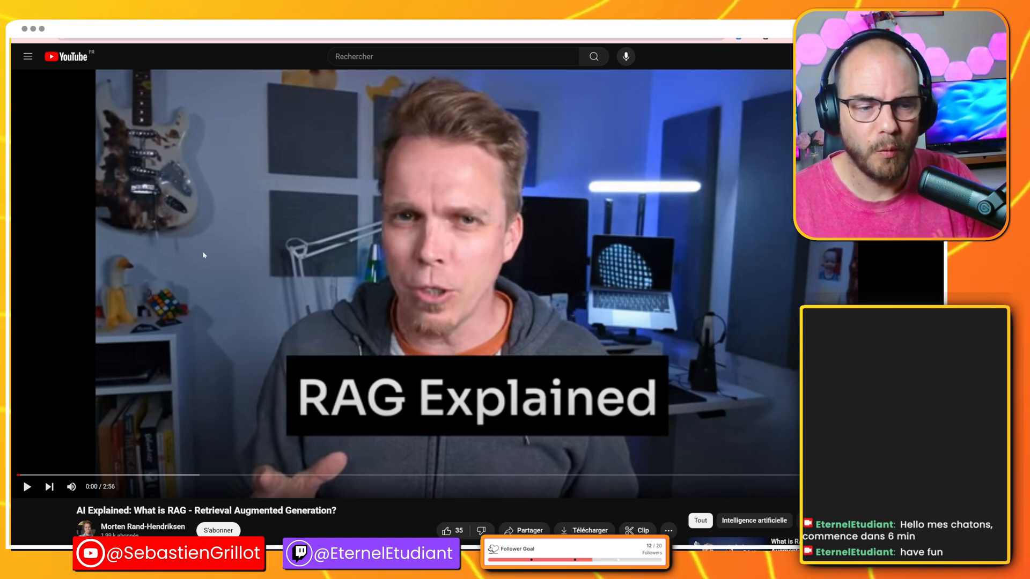
pyautogui.click(172, 244)
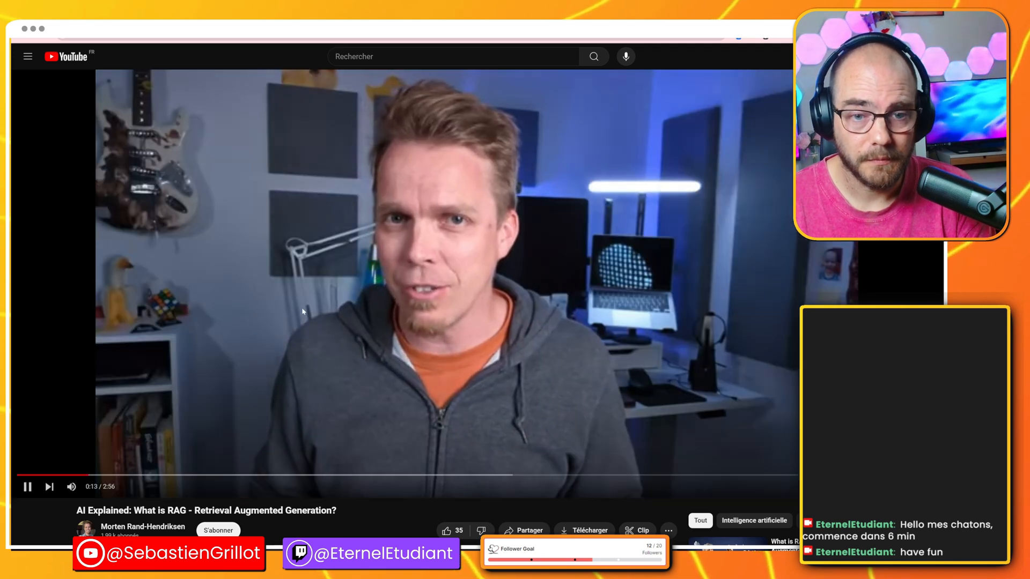
# Pause the "AI Explained: What is RAG" video at 0:14, resume it, and adjust its playback speed
pyautogui.click(344, 304)
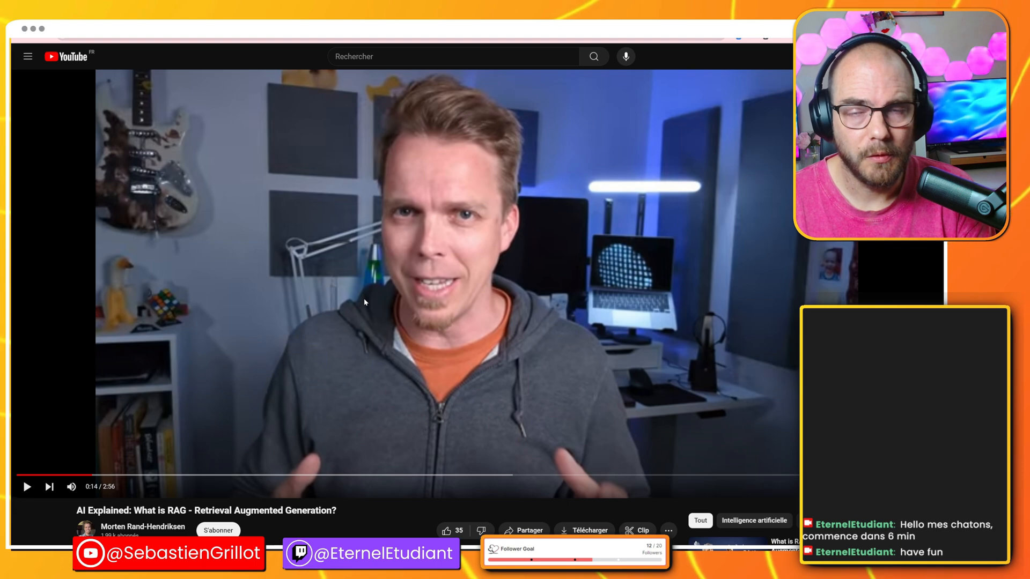
pyautogui.click(365, 302)
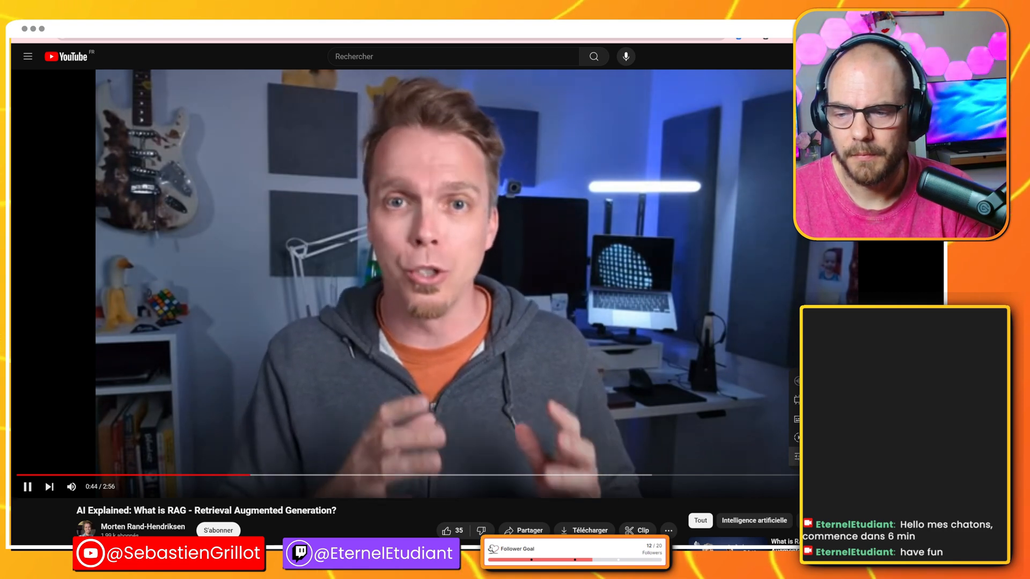
pyautogui.click(863, 437)
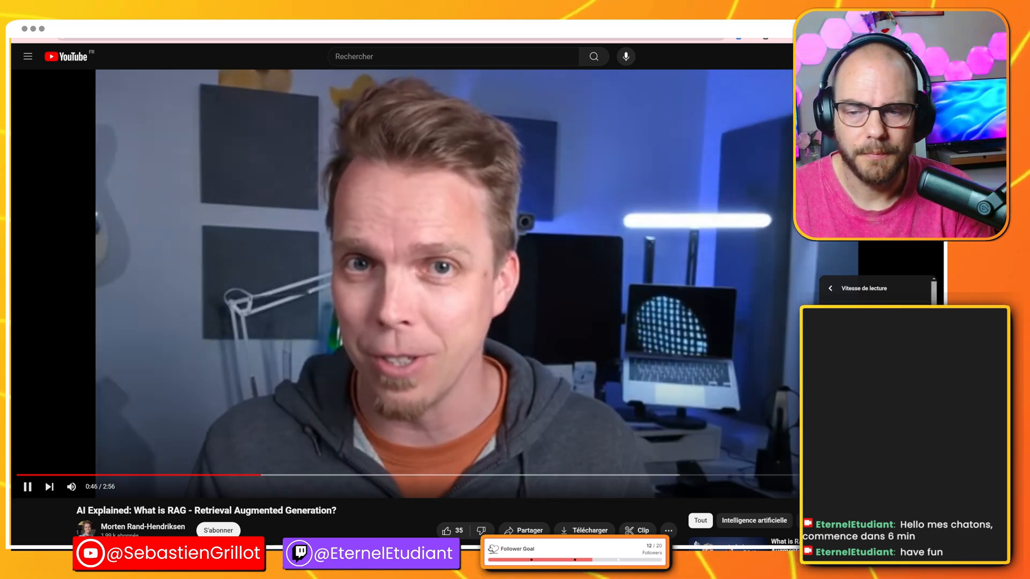
pyautogui.click(878, 407)
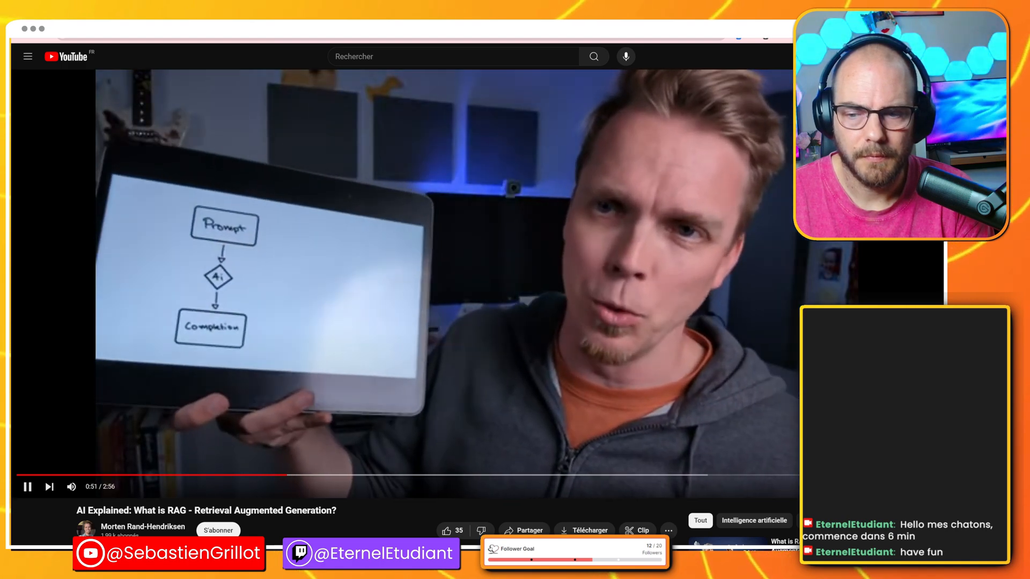
pyautogui.click(869, 437)
pyautogui.click(874, 424)
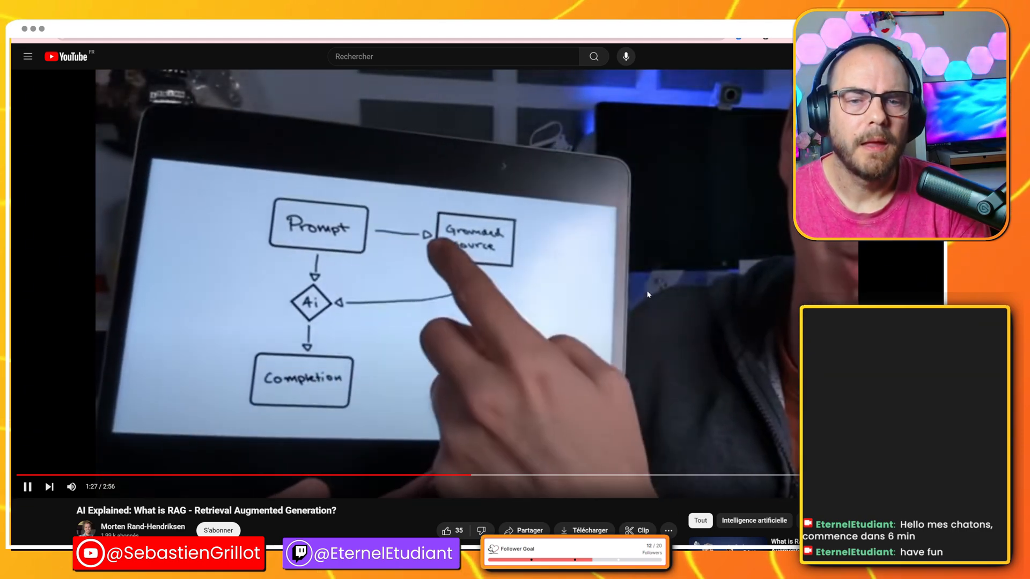
# Pause the video at 1:29 on the prompt and grounded source diagram for comments, and resume playback
pyautogui.click(518, 287)
pyautogui.click(518, 288)
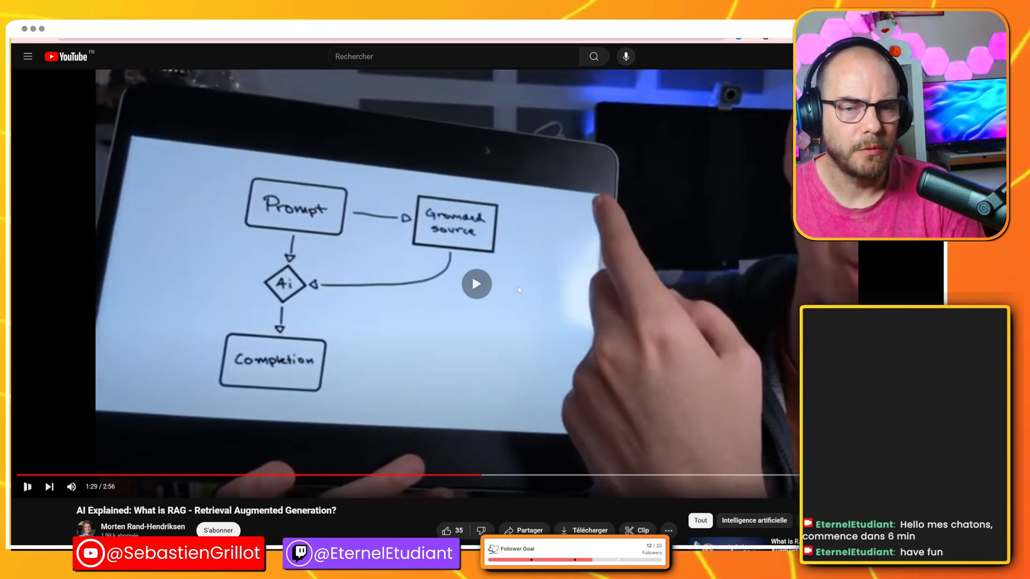
pyautogui.click(518, 288)
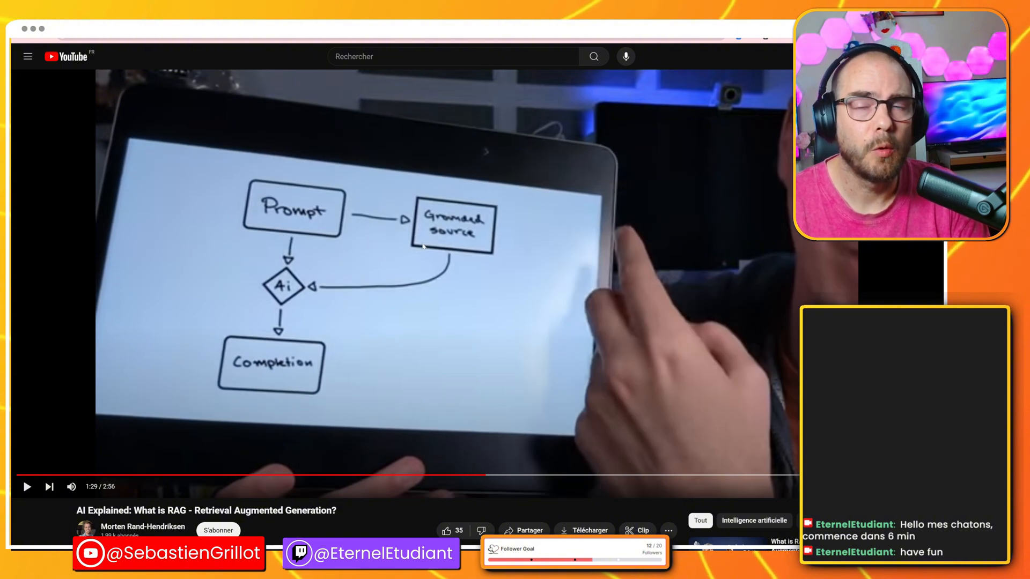
pyautogui.click(447, 286)
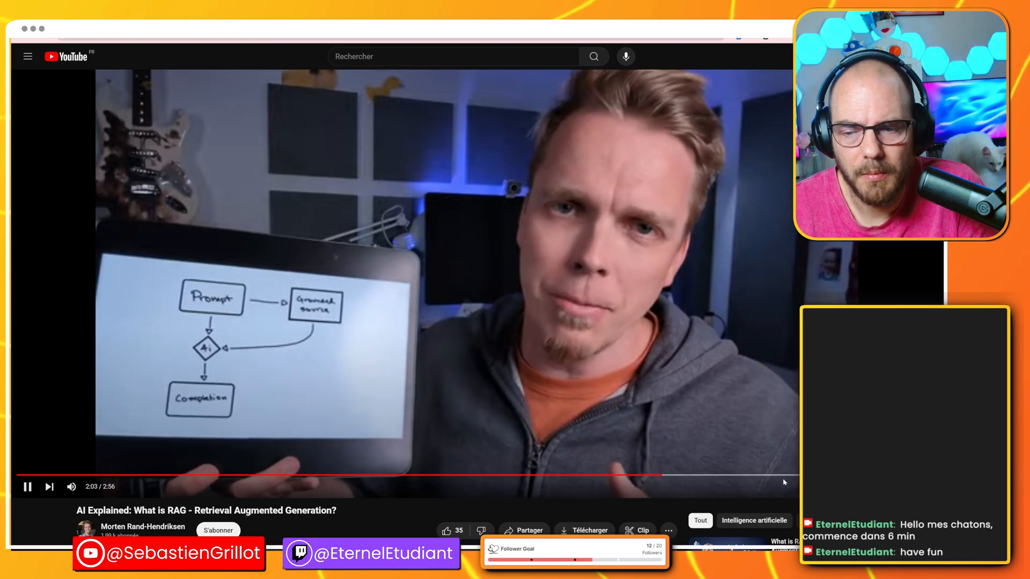
# Skip ahead in the video, pause at 2:40, rewind to 2:23 in the semantic cache part and play to the end
pyautogui.click(820, 475)
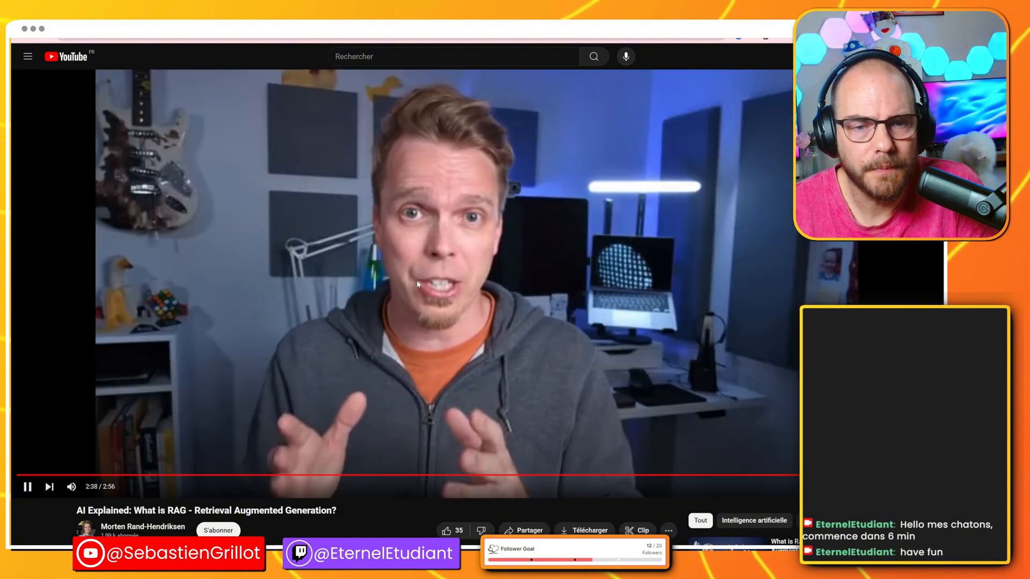
pyautogui.click(418, 283)
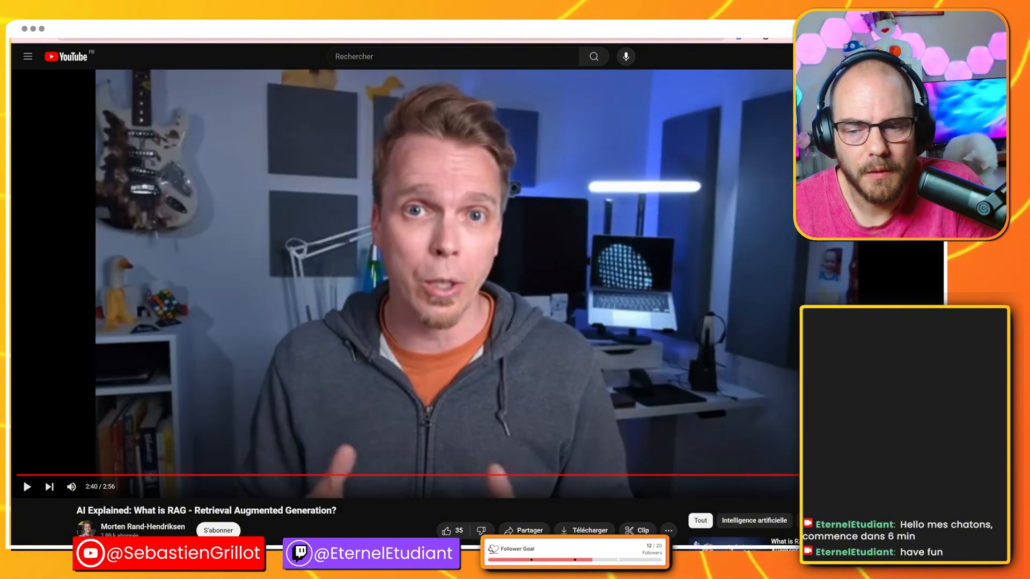
pyautogui.click(814, 475)
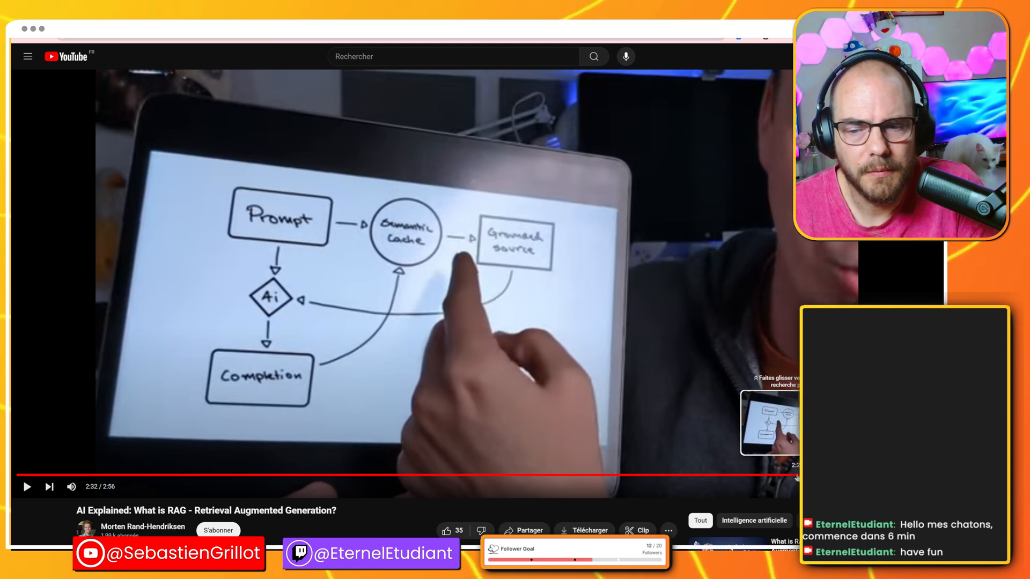
pyautogui.click(769, 476)
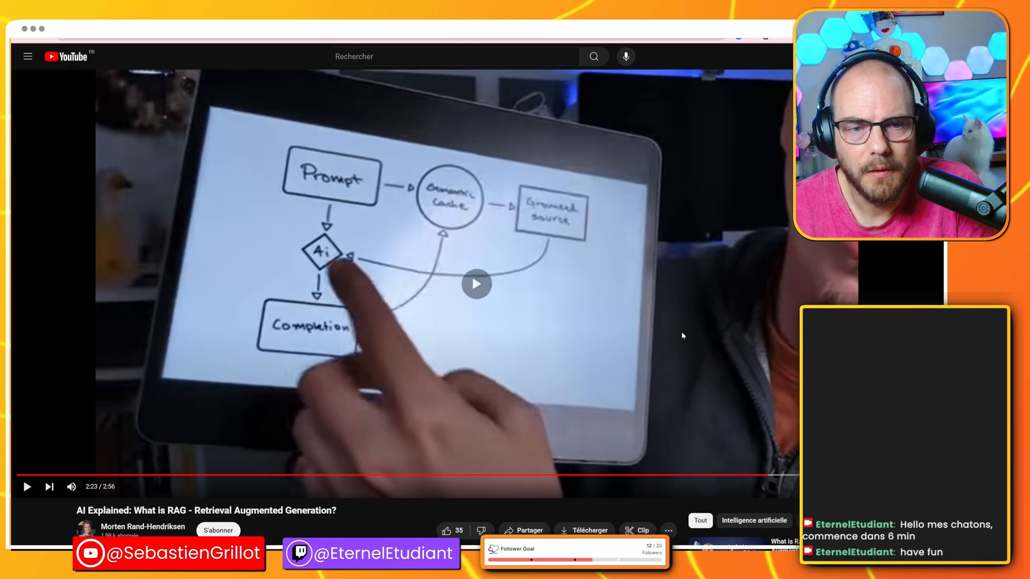
pyautogui.click(683, 335)
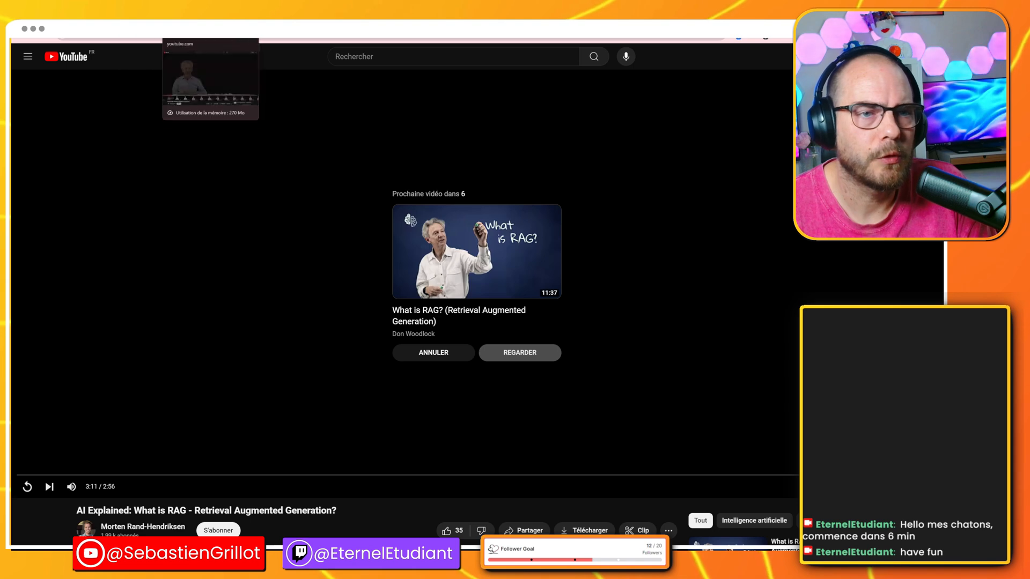
# Switch to the "What is RAG? (Retrieval Augmented Generation)" video, replay it from 0:06, pause at 0:09 and resume
pyautogui.click(199, 17)
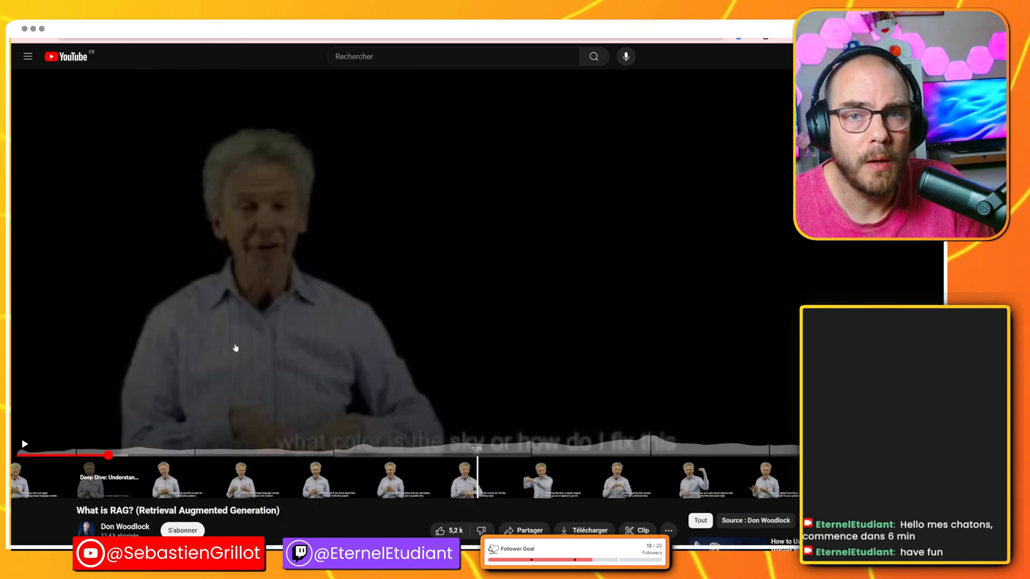
pyautogui.moveTo(235, 349); pyautogui.dragTo(240, 347)
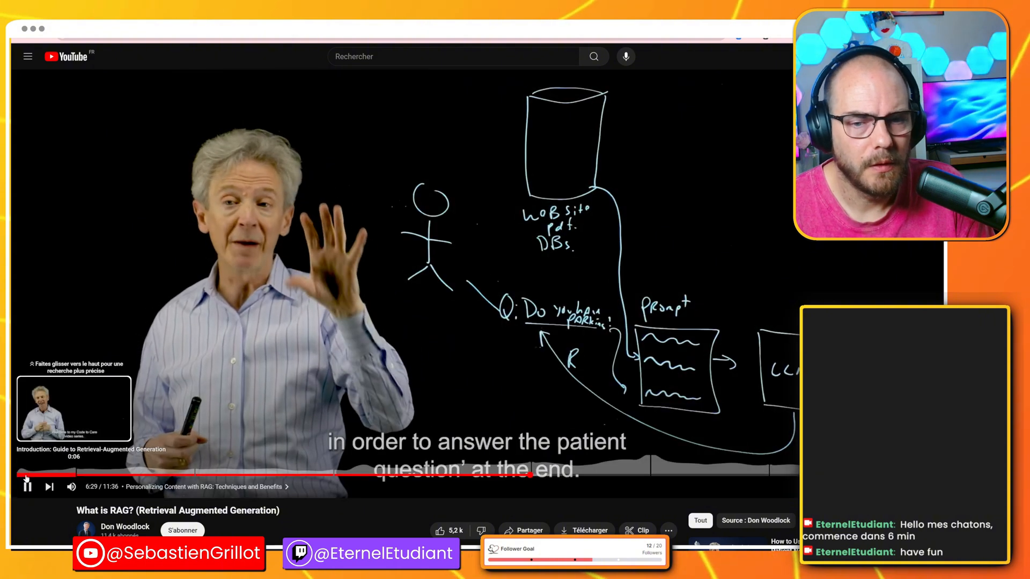
pyautogui.click(25, 475)
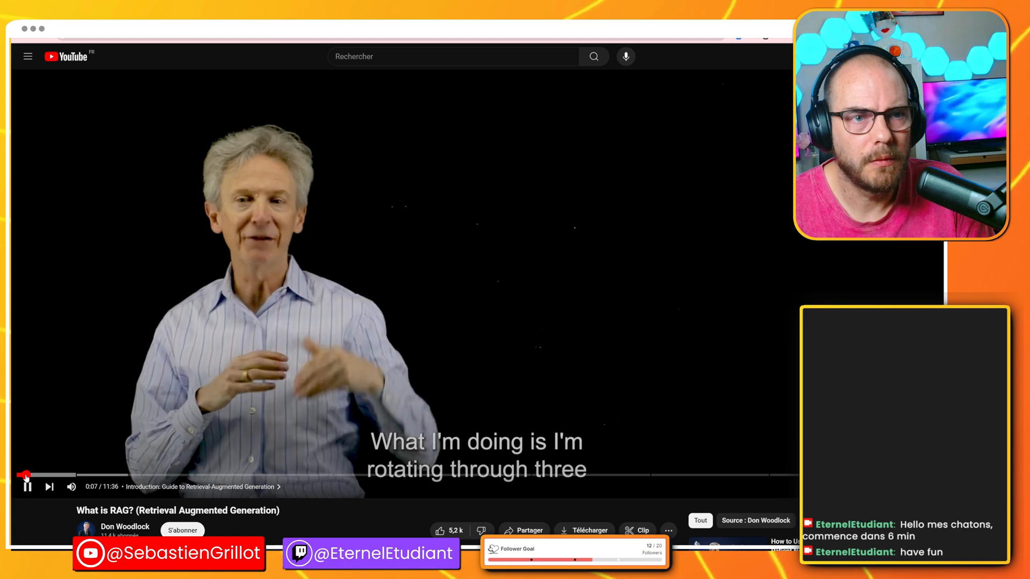
pyautogui.click(153, 110)
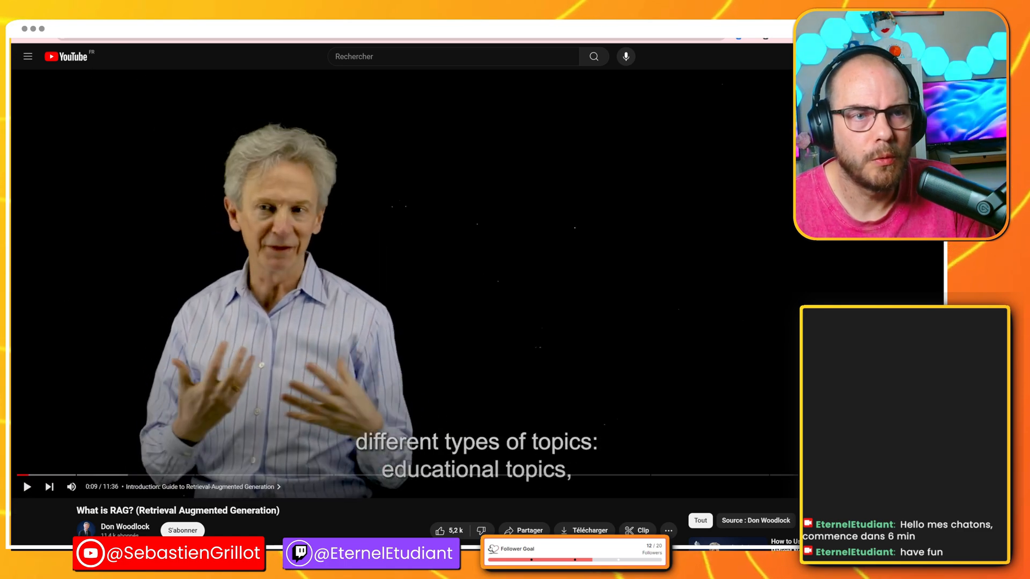
pyautogui.click(153, 110)
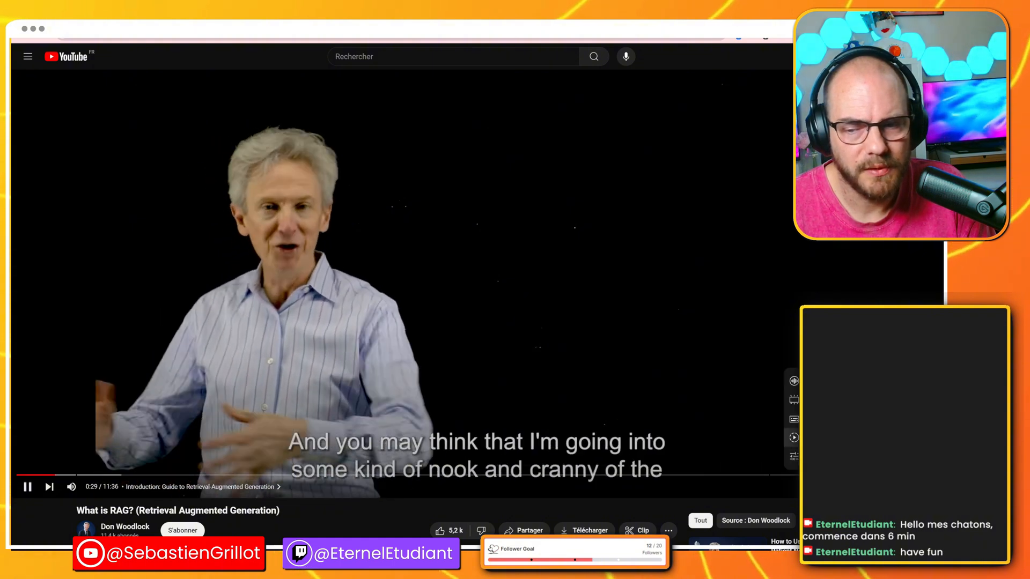
# Adjust the playback speed of the "What is RAG? (Retrieval Augmented Generation)" video during its introduction
pyautogui.click(861, 437)
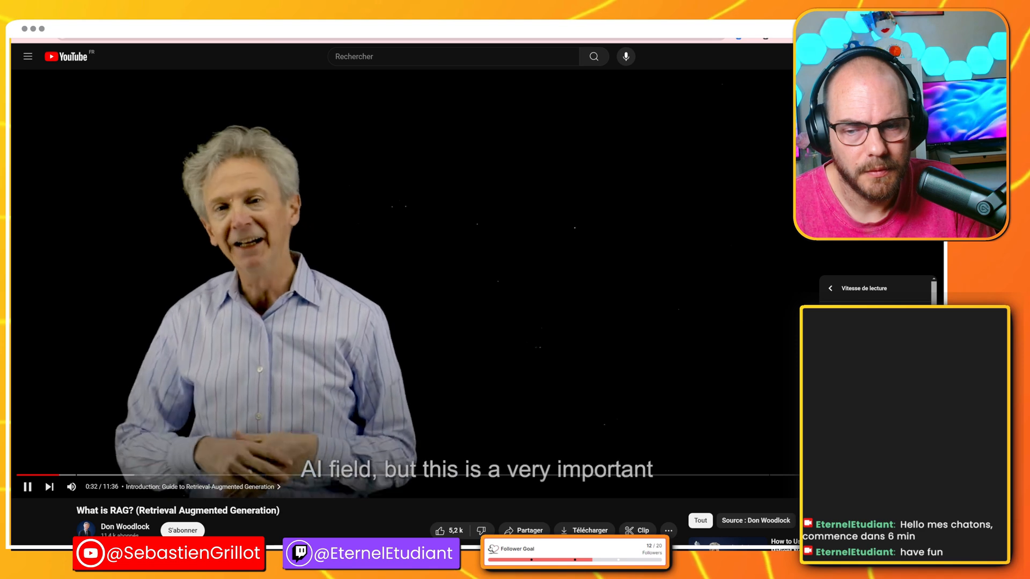
pyautogui.click(861, 410)
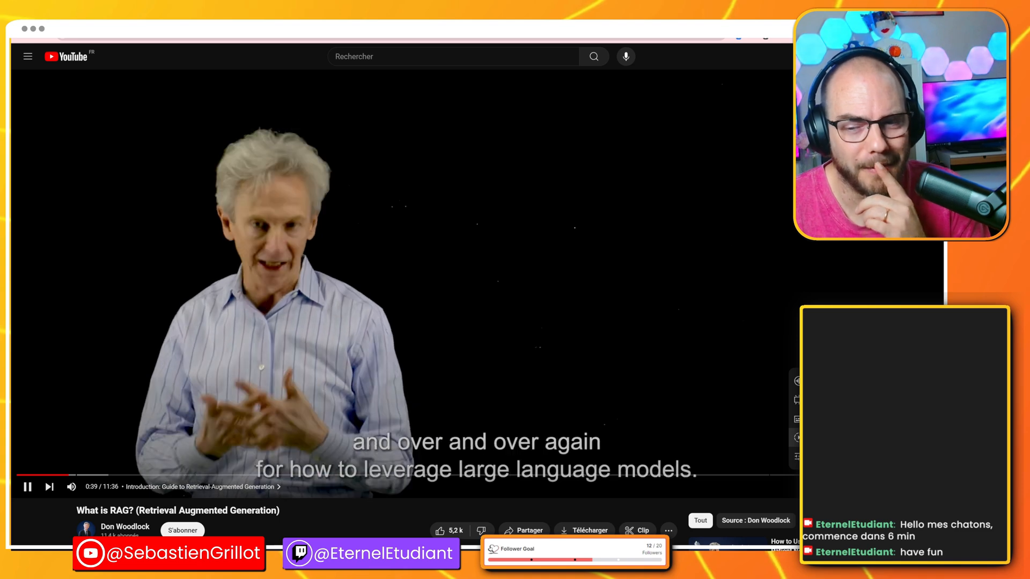
pyautogui.click(864, 438)
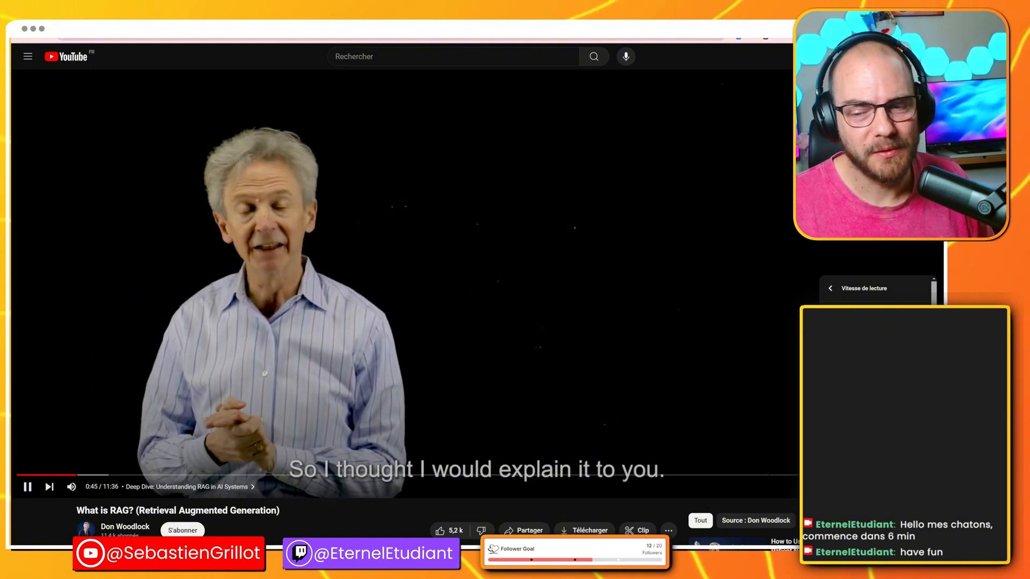
pyautogui.click(864, 457)
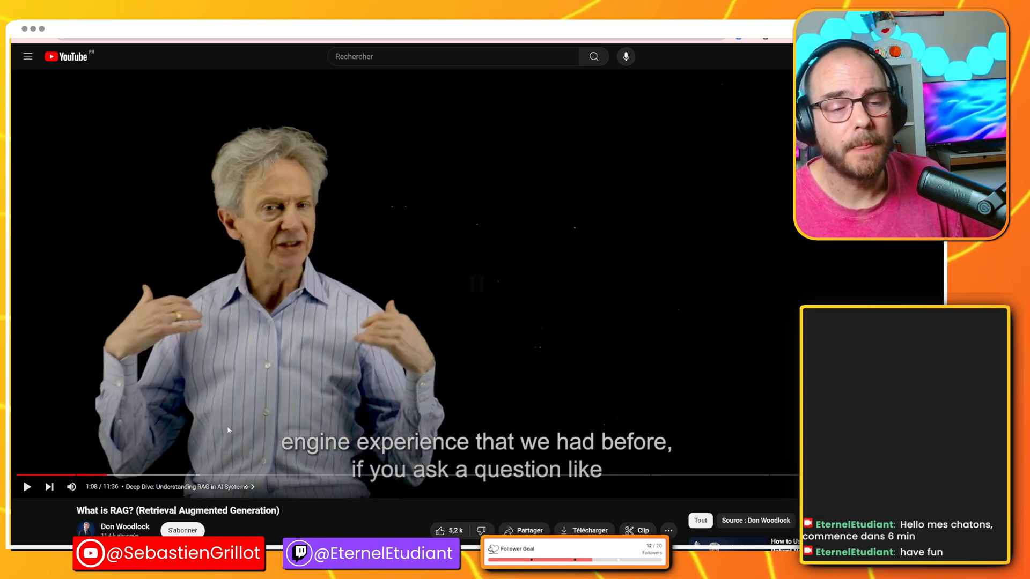
# Skip the paused video ahead from 1:08 to about 2:15, jump on to the patient chatbot scenario at 6:30, and play
pyautogui.click(228, 430)
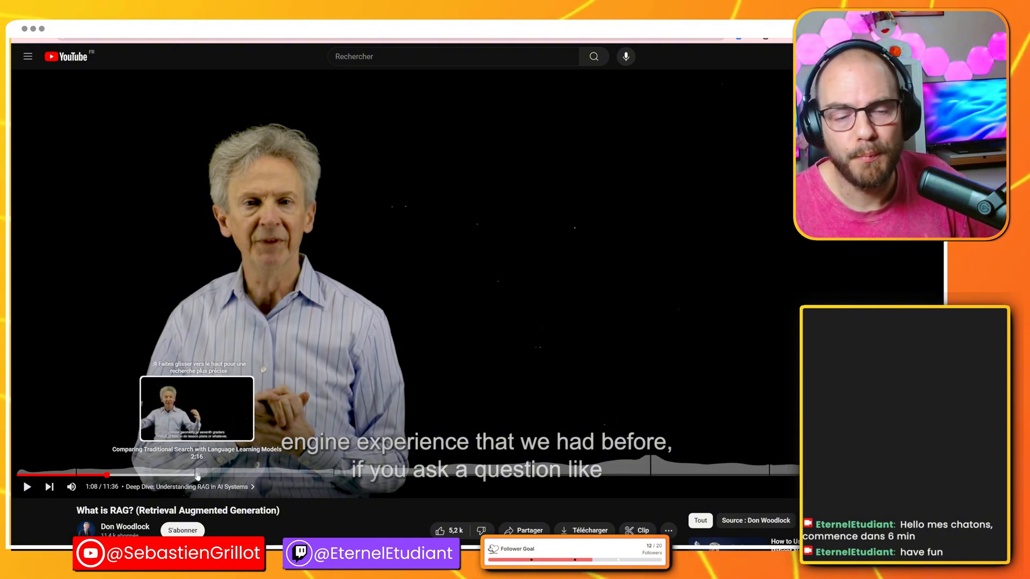
pyautogui.moveTo(197, 476); pyautogui.dragTo(197, 477)
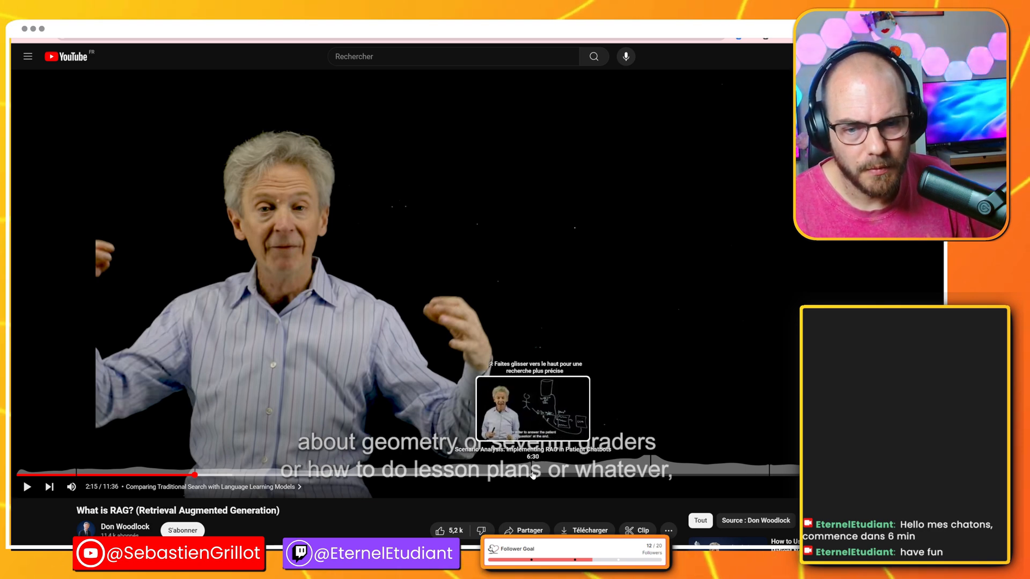
pyautogui.click(533, 474)
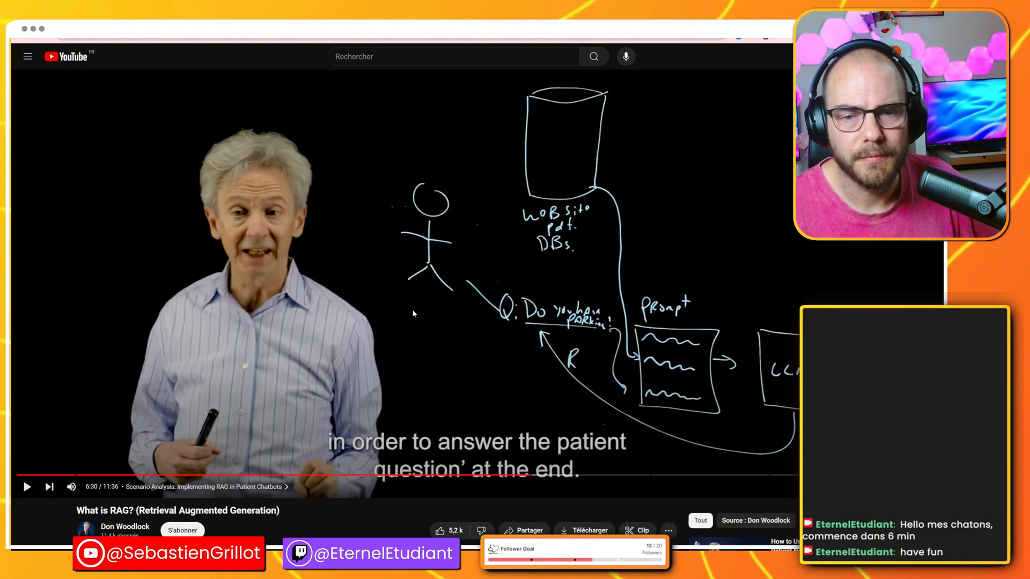
pyautogui.click(413, 314)
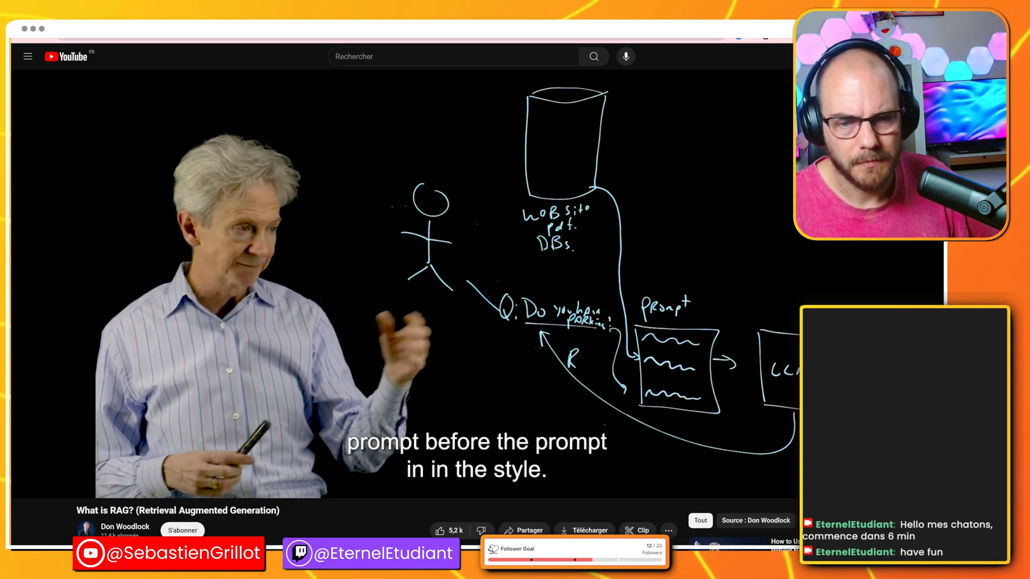
# Watch the patient chatbot scenario, pausing at 7:12 and 7:32 for comments and resuming each time
pyautogui.click(607, 357)
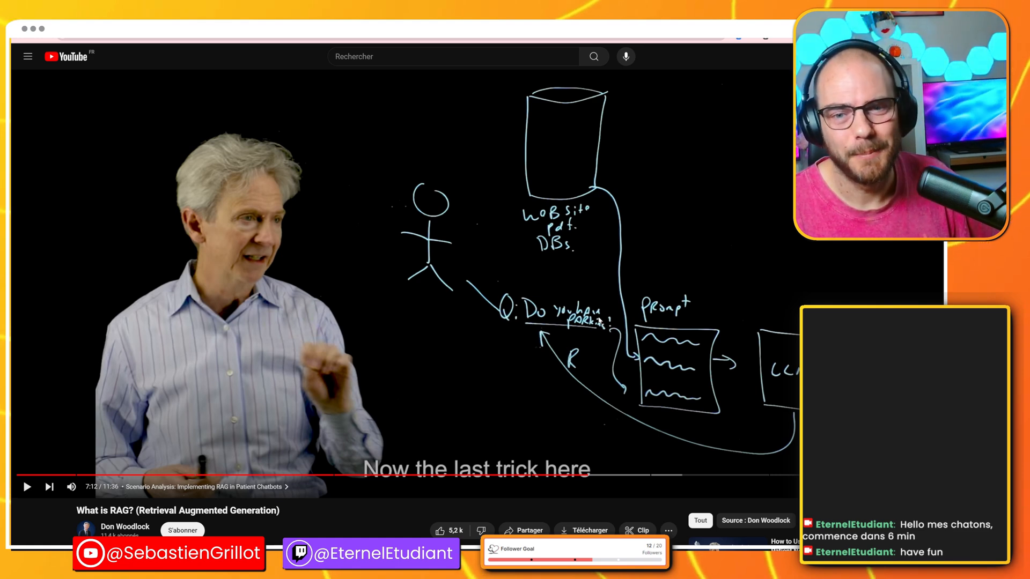
pyautogui.click(472, 285)
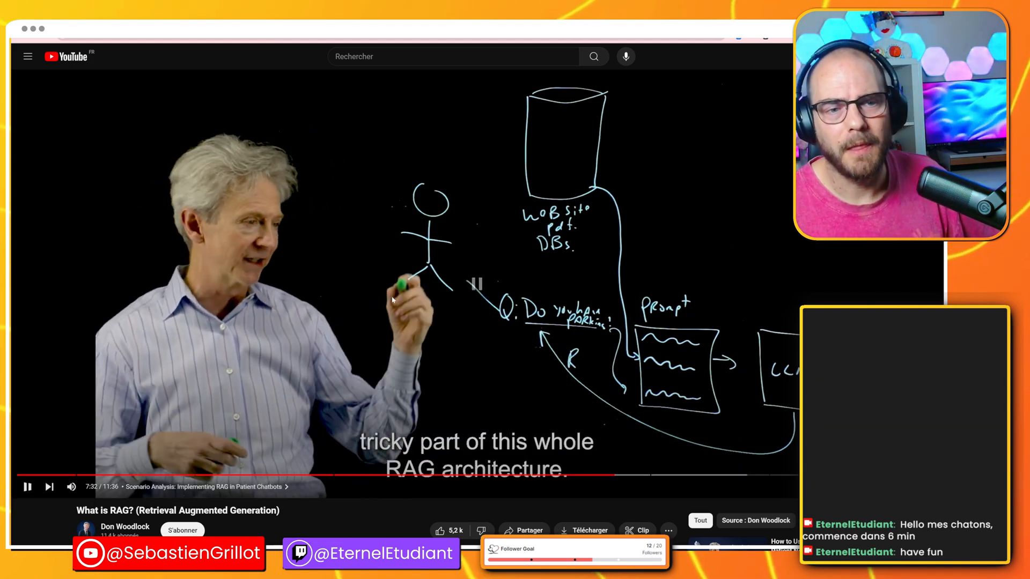
pyautogui.click(386, 300)
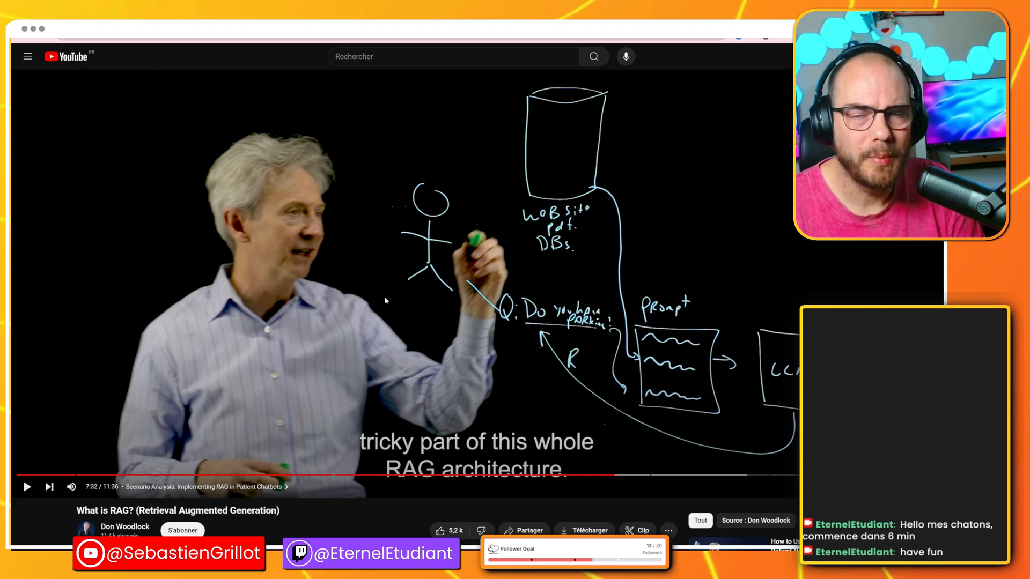
pyautogui.click(401, 284)
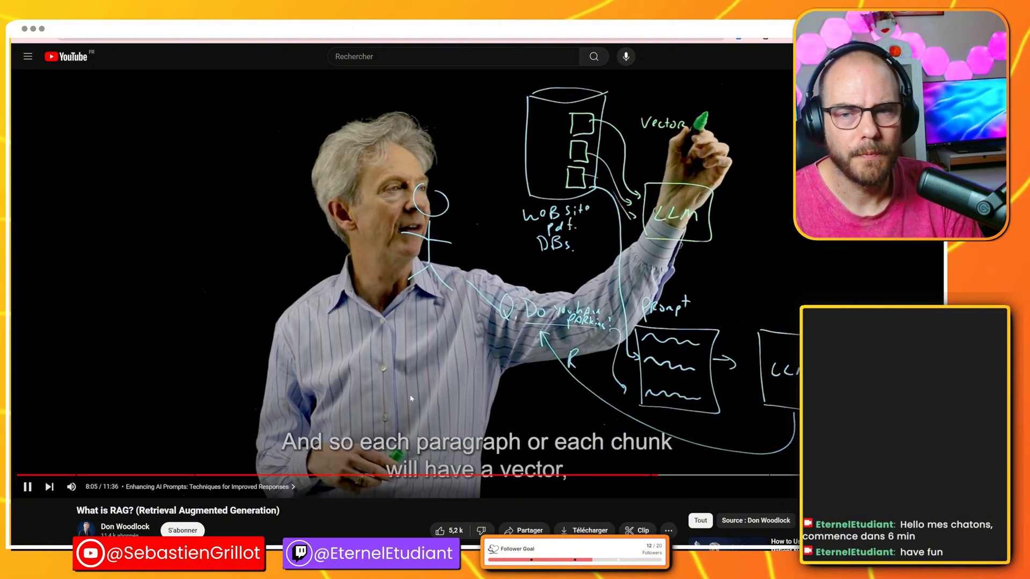
# Watch the vector explanation in the video, pausing at 8:07 and 8:26
pyautogui.click(450, 328)
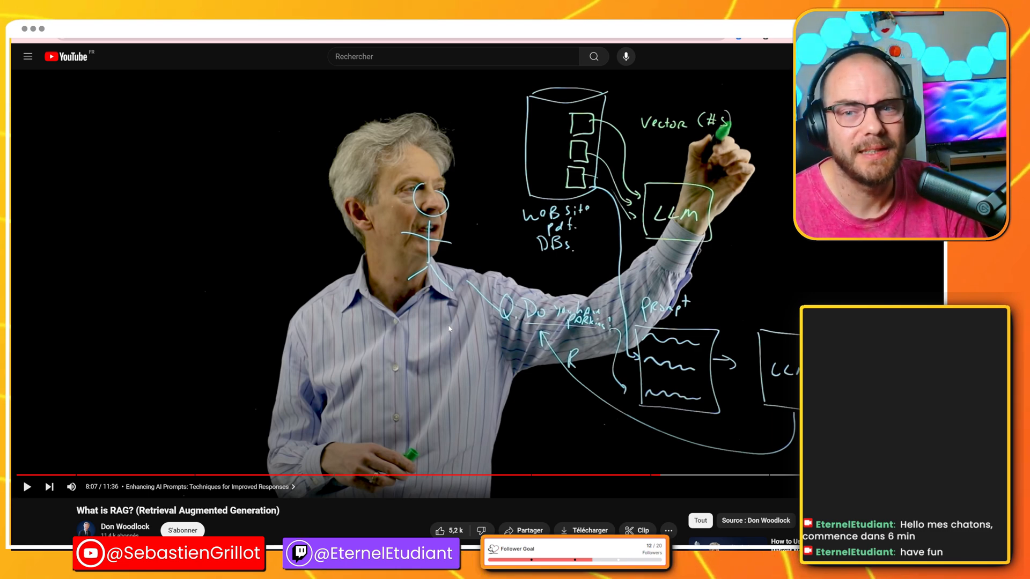
pyautogui.click(401, 337)
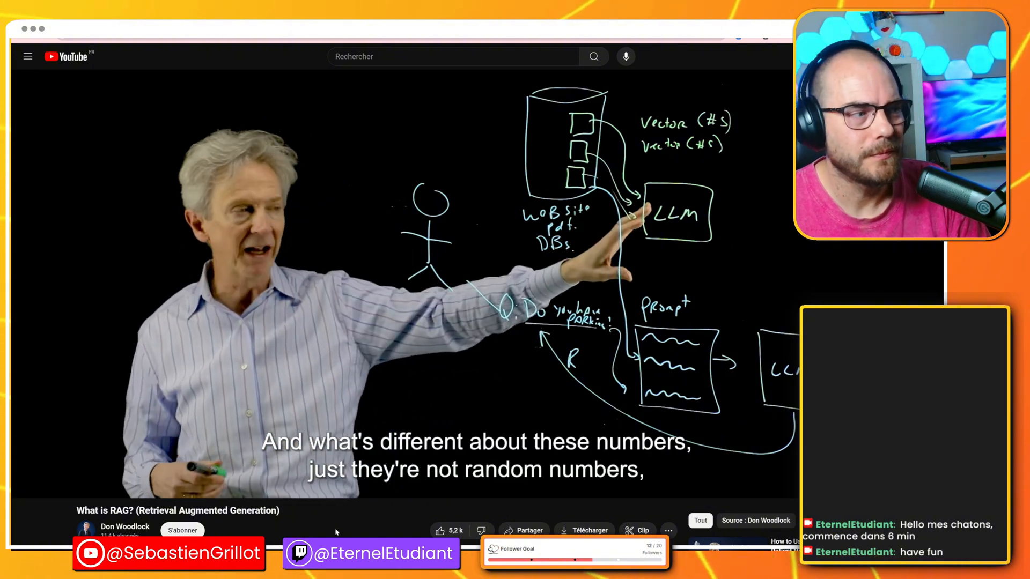
pyautogui.click(392, 326)
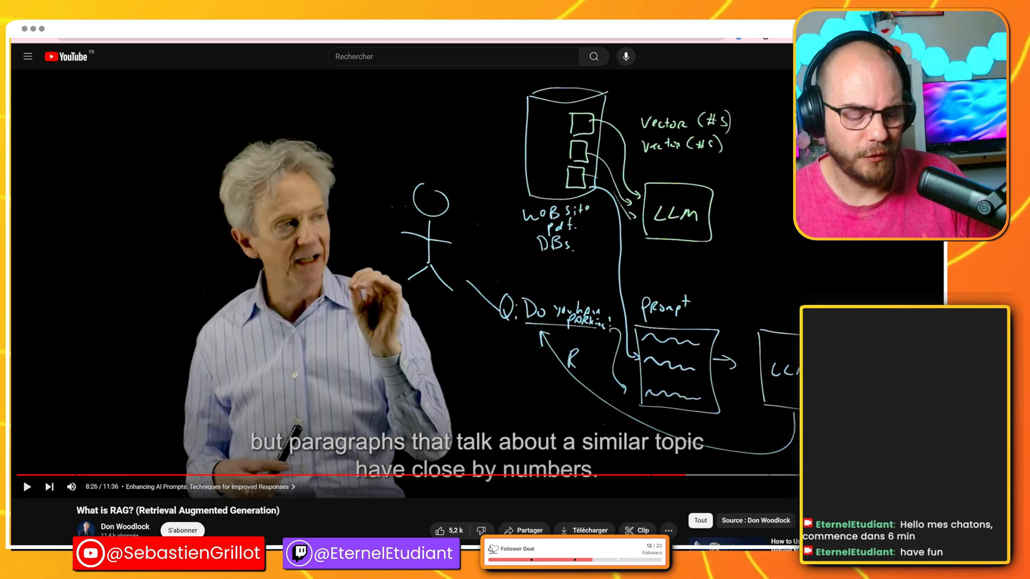
# Search the web for "openai tokenizer" in a new tab and open OpenAI's Tokenizer page
pyautogui.hotkey('ctrl', 't')
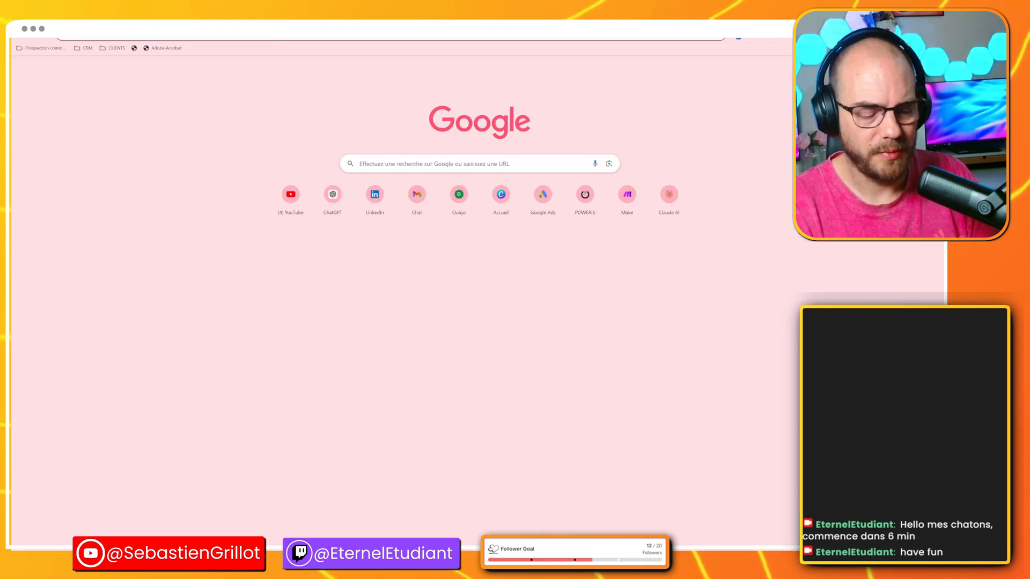
pyautogui.write('ope')
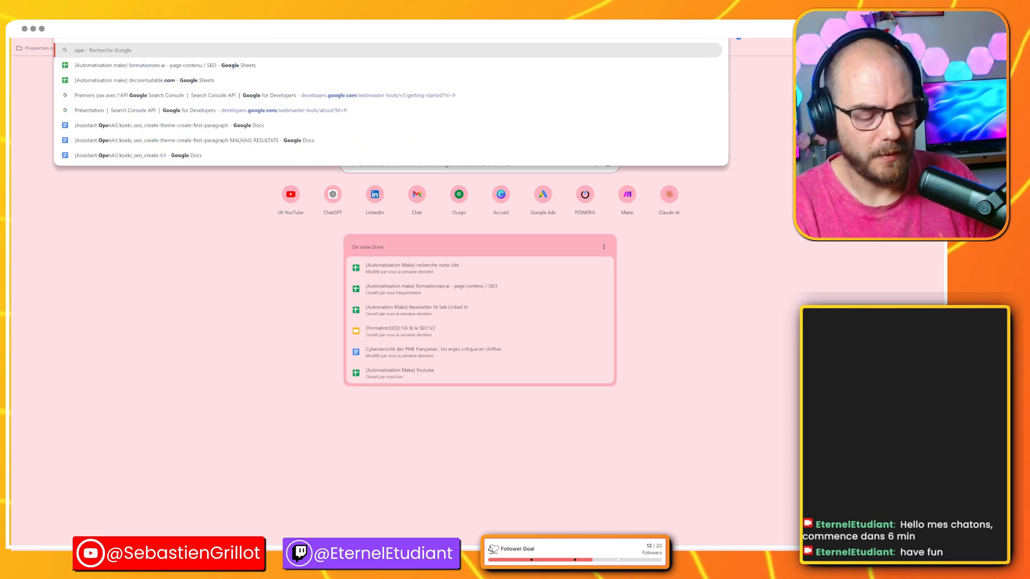
pyautogui.write('nai tokeni')
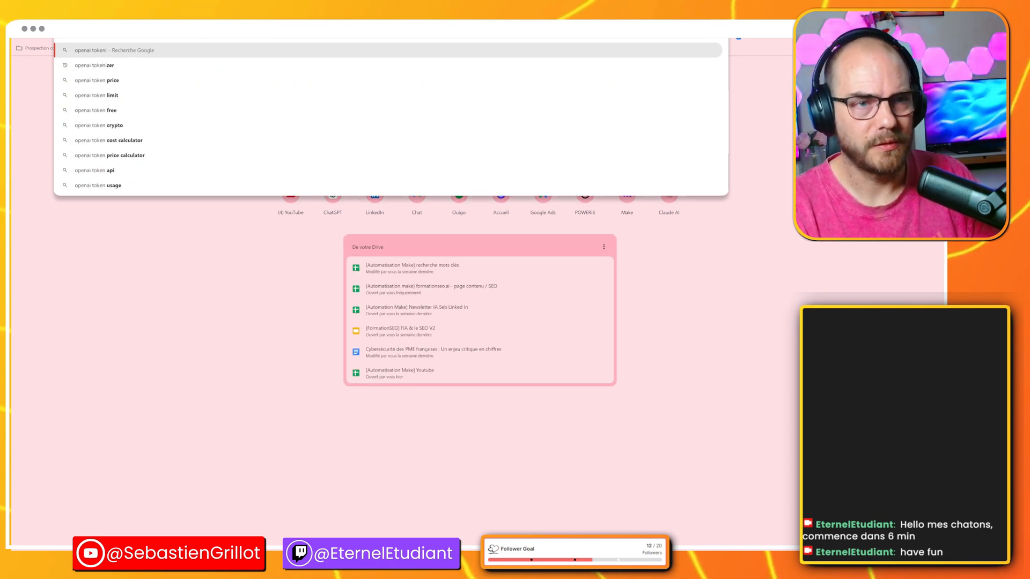
pyautogui.write('zer')
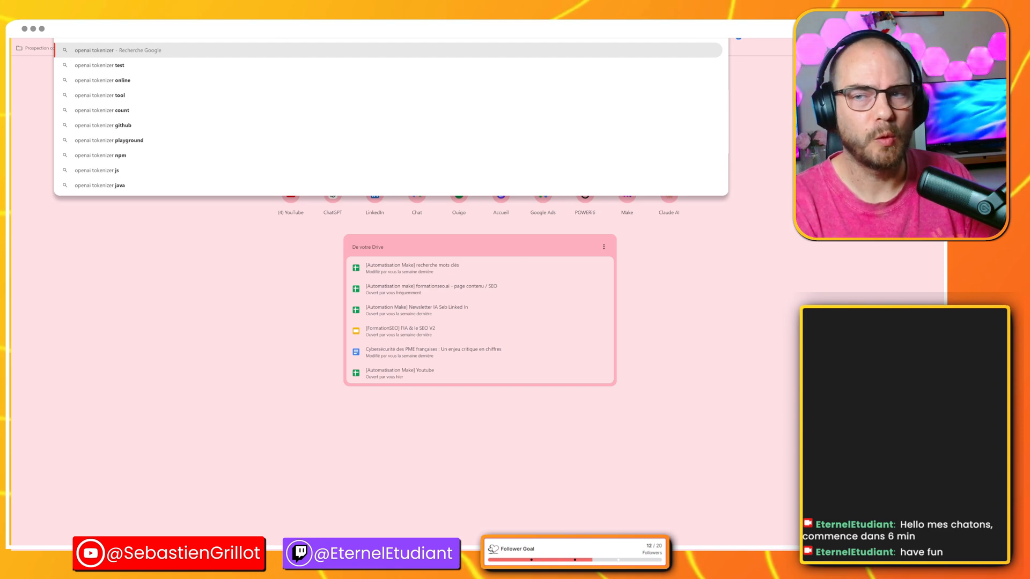
pyautogui.press('Return')
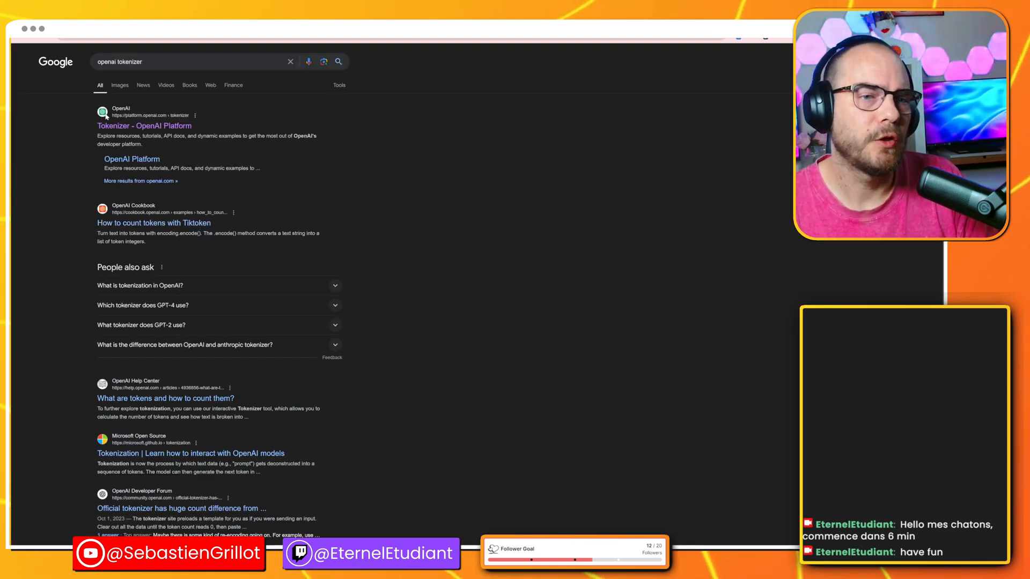
pyautogui.click(148, 126)
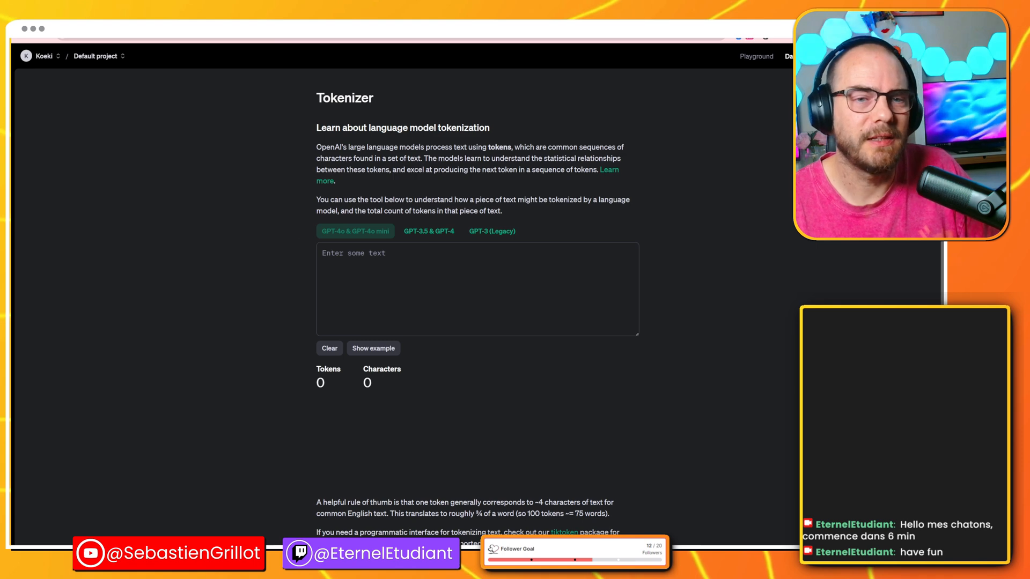
# Copy the paragraph under "Learn about language model tokenization" into the tokenizer's text box for GPT-4o & GPT-4o mini
pyautogui.moveTo(316, 146); pyautogui.dragTo(367, 179)
pyautogui.hotkey('ctrl', 'c')
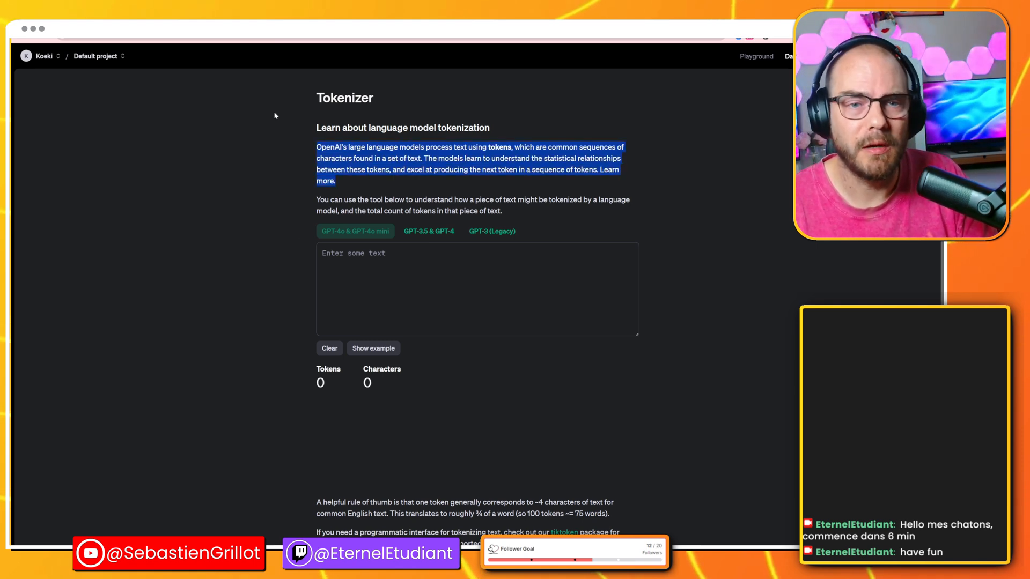
pyautogui.click(365, 285)
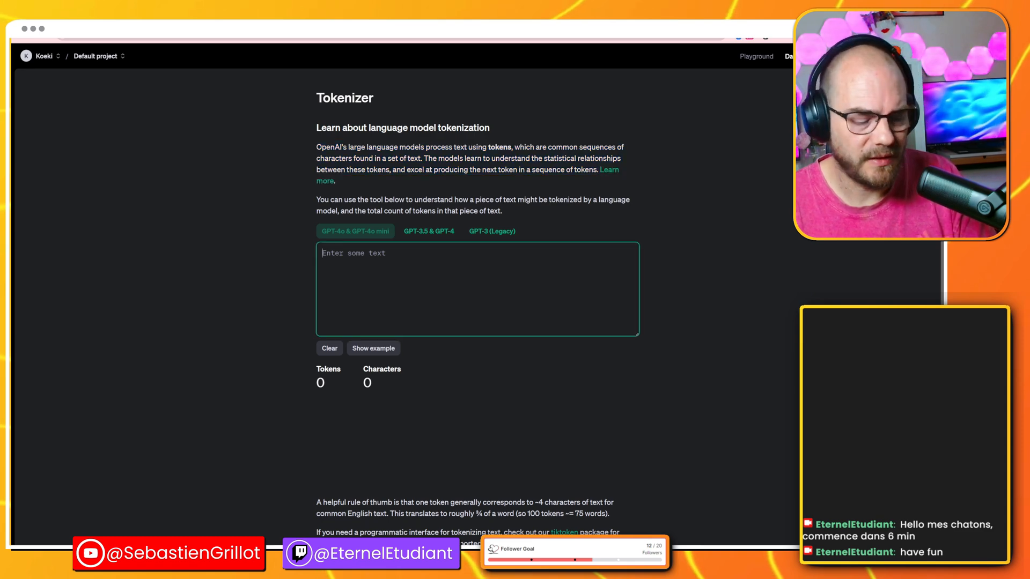
pyautogui.hotkey('ctrl', 'v')
pyautogui.scroll(-1, 289, 375)
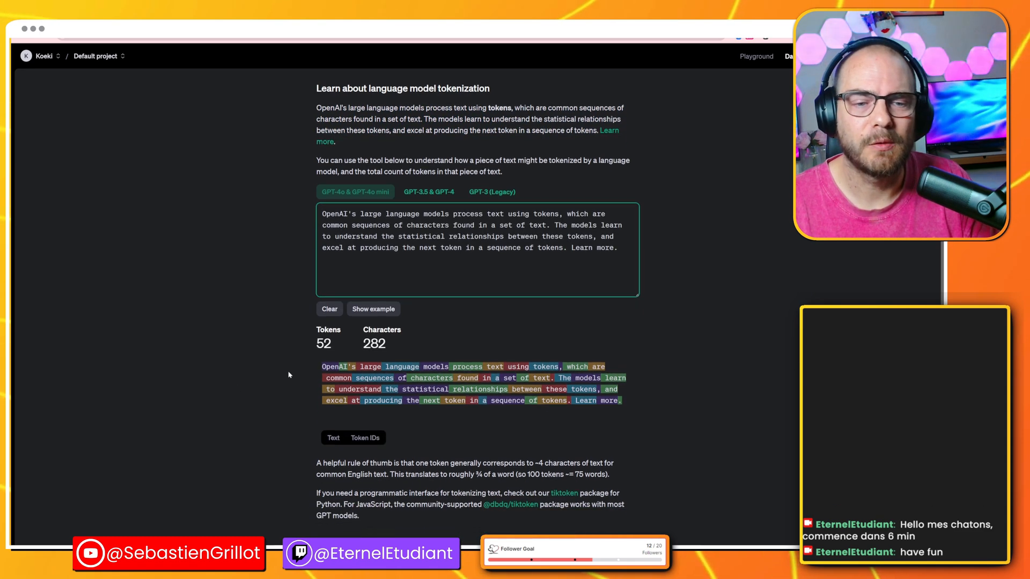
# Examine the coloured token breakdown, including the word "OpenAI's", and switch to the Token IDs view to highlight the whole number list
pyautogui.moveTo(322, 365); pyautogui.dragTo(624, 415)
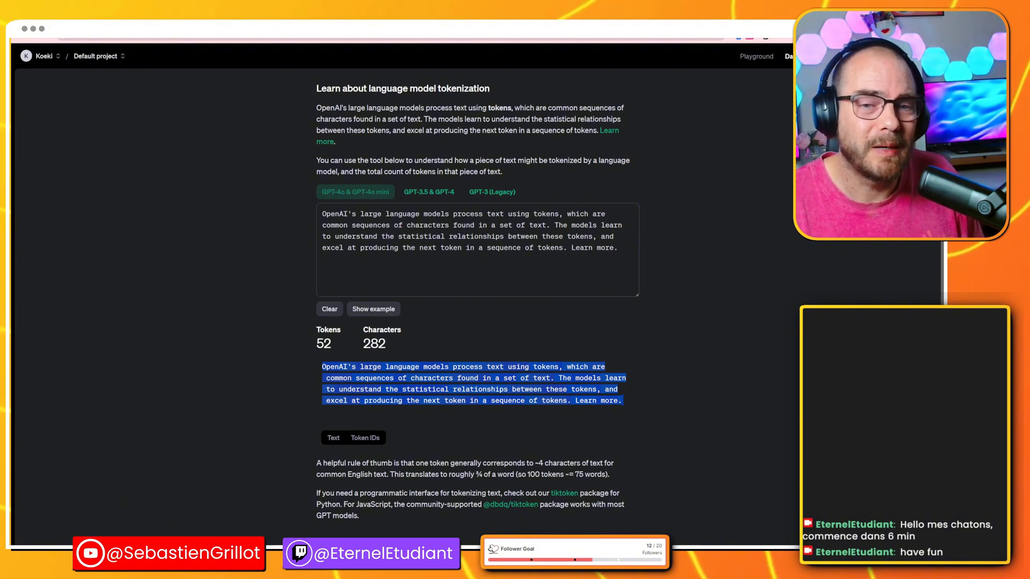
pyautogui.click(488, 318)
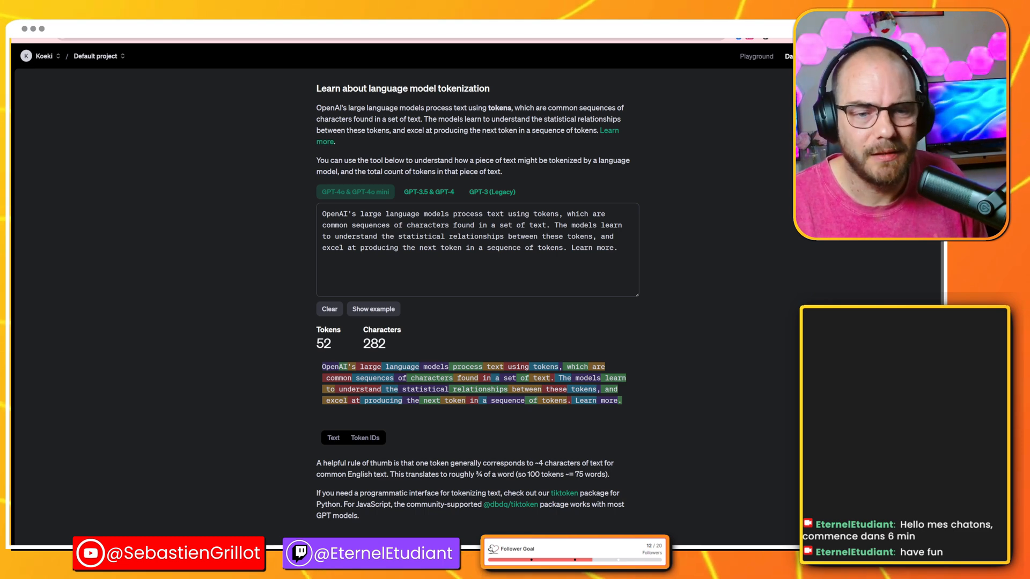
pyautogui.doubleClick(339, 367)
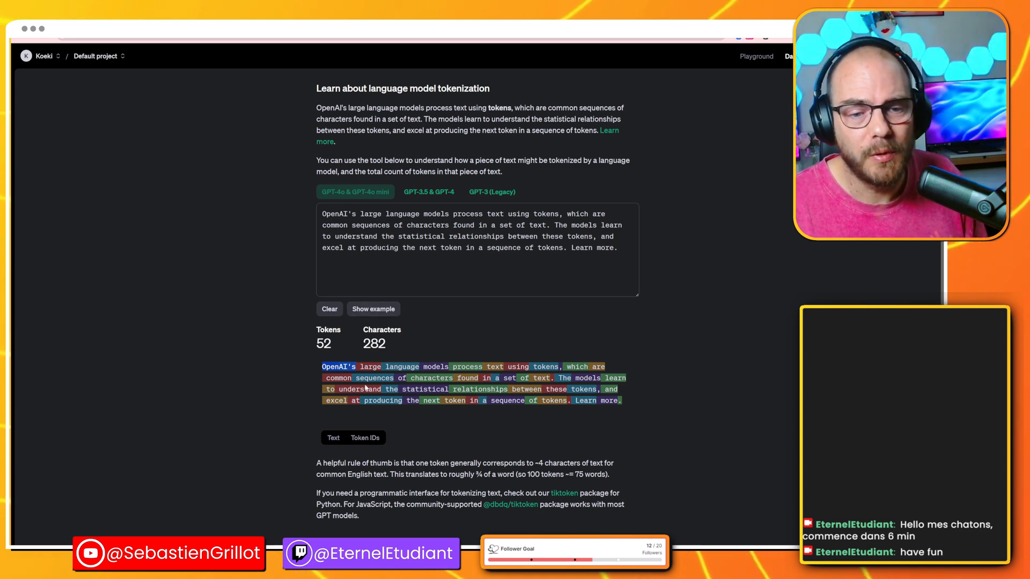
pyautogui.click(347, 438)
pyautogui.moveTo(400, 417); pyautogui.dragTo(327, 366)
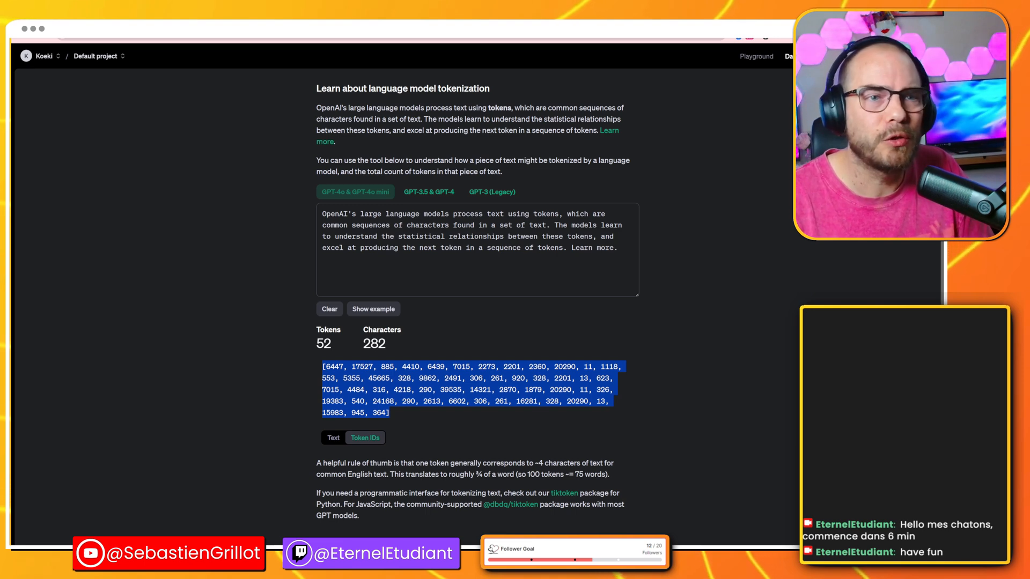
# Return to the partly watched "What is RAG?" video and watch the rest of the vector explanation, pausing at 11:03 in the conclusion
pyautogui.hotkey('ctrl', 'Tab')
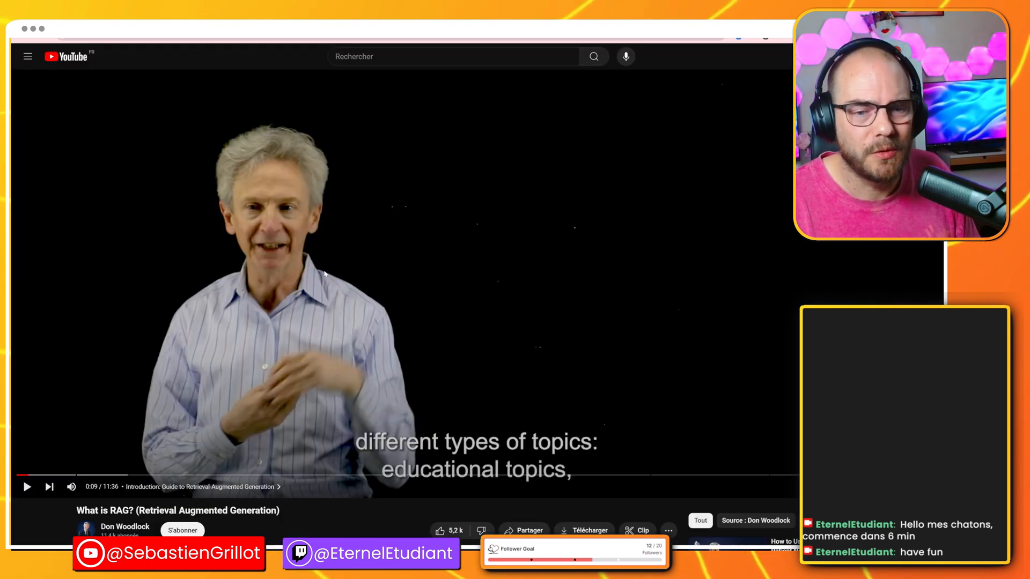
pyautogui.press('space')
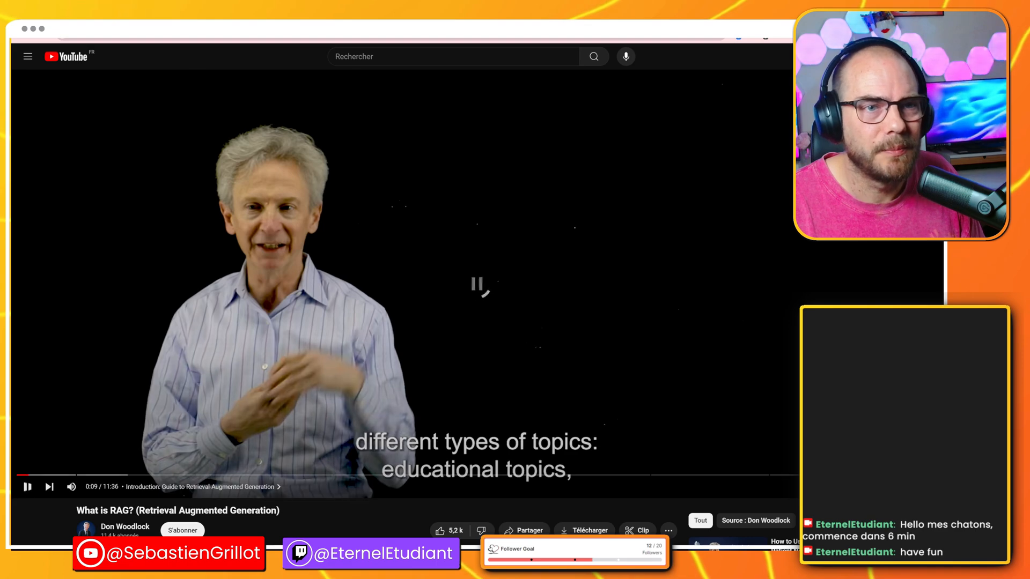
pyautogui.hotkey('ctrl', 'Tab')
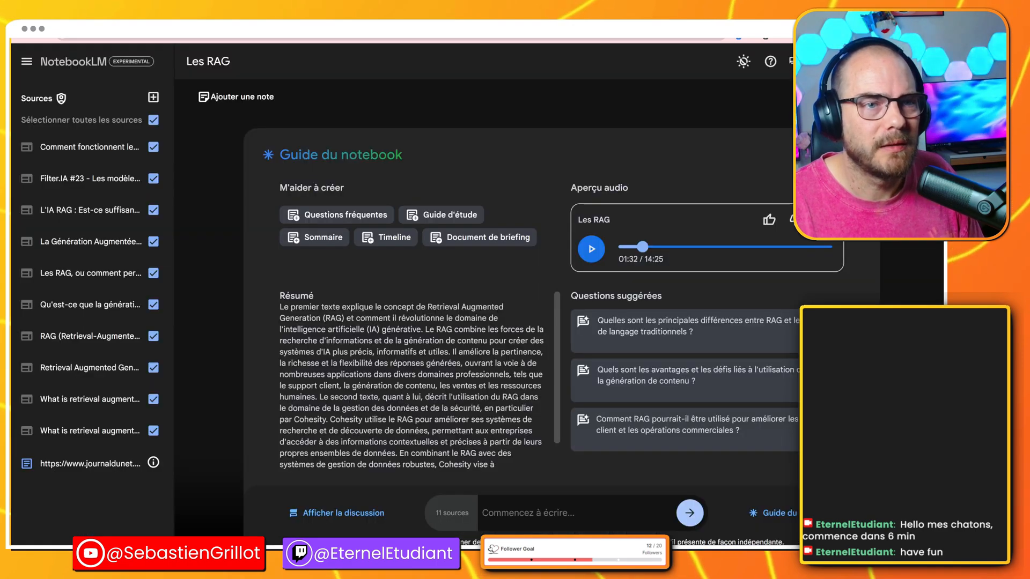
pyautogui.hotkey('ctrl', 'shift', 'Tab')
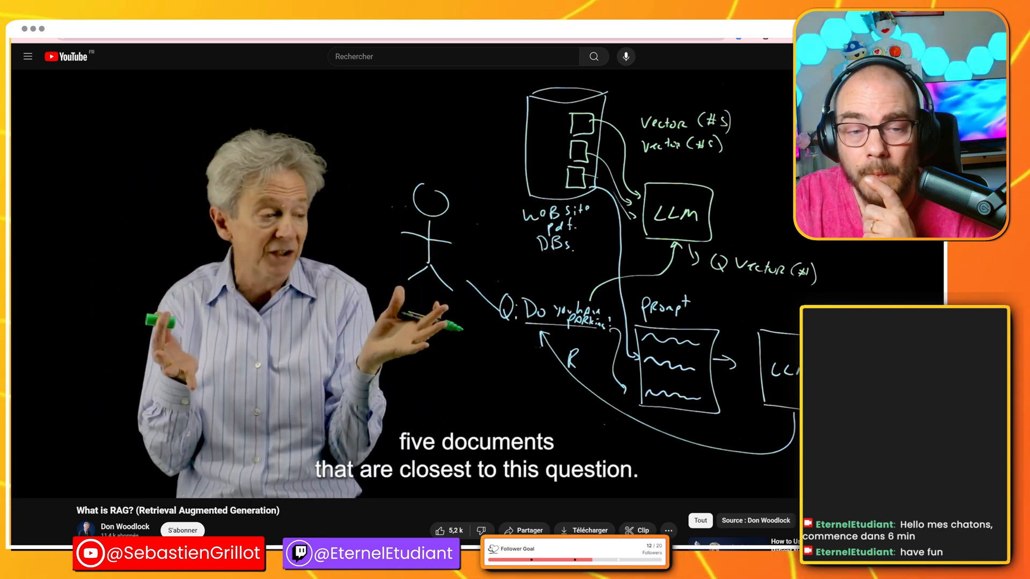
pyautogui.moveTo(320, 439)
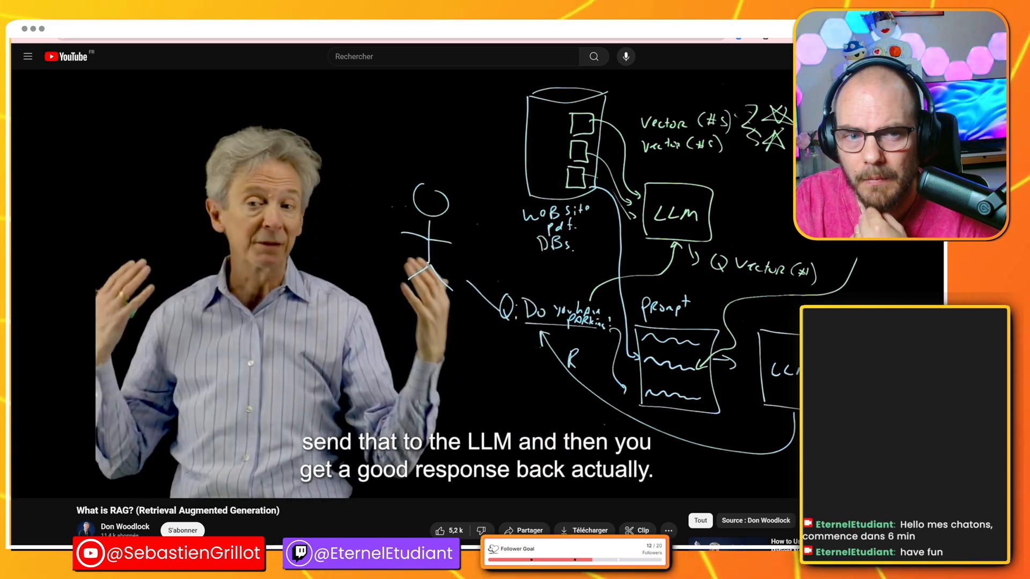
pyautogui.moveTo(444, 410)
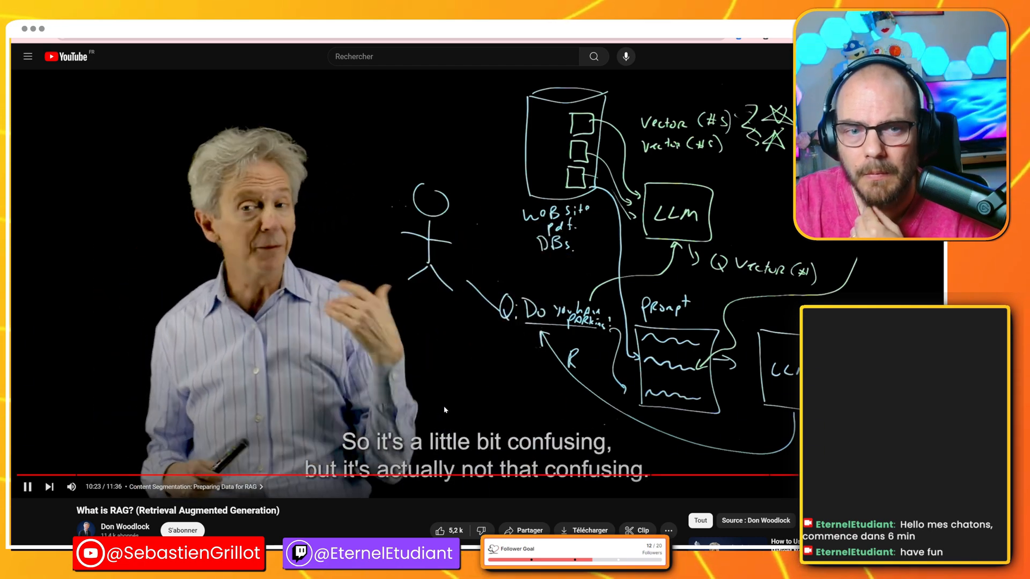
pyautogui.click(436, 314)
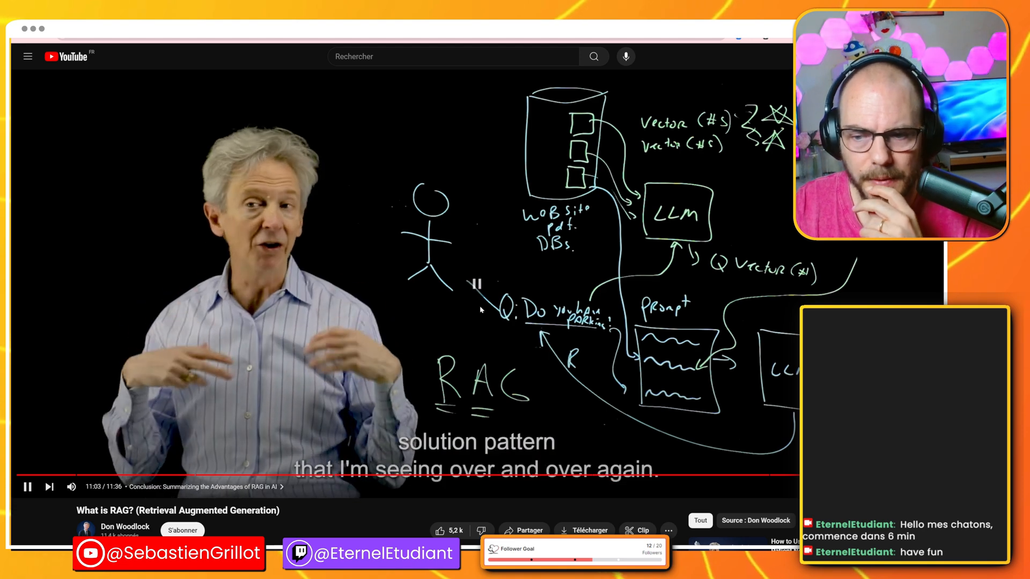
pyautogui.click(481, 309)
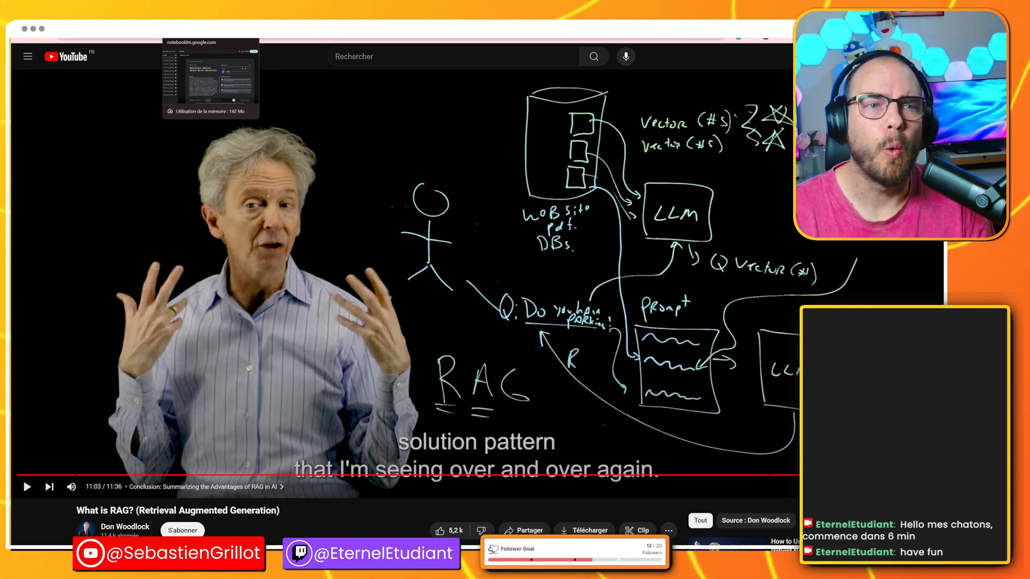
# Switch to NotebookLM, show the overview of all notebooks, and return to the "Les RAG" notebook
pyautogui.click(210, 36)
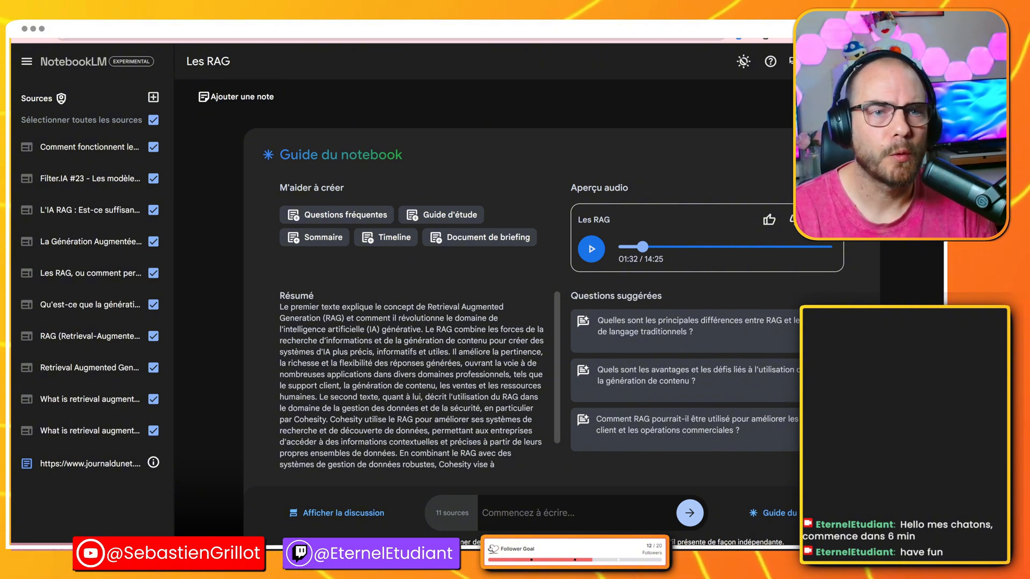
pyautogui.click(22, 31)
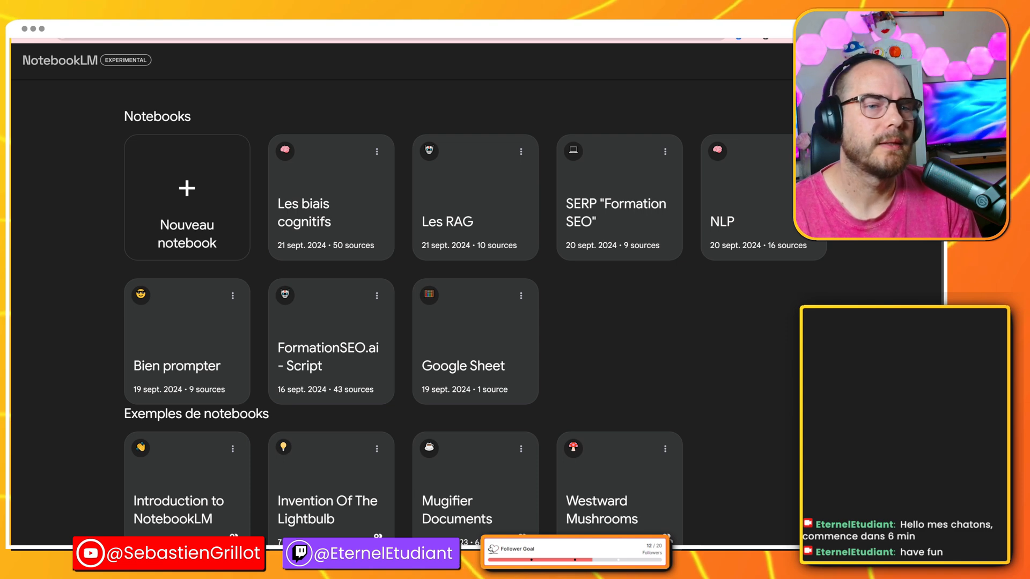
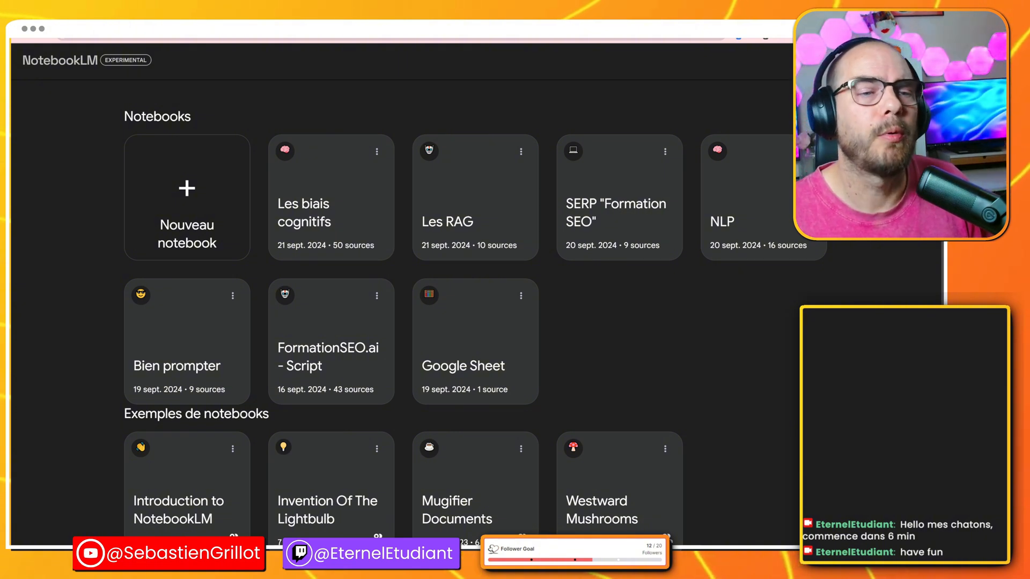
pyautogui.click(194, 184)
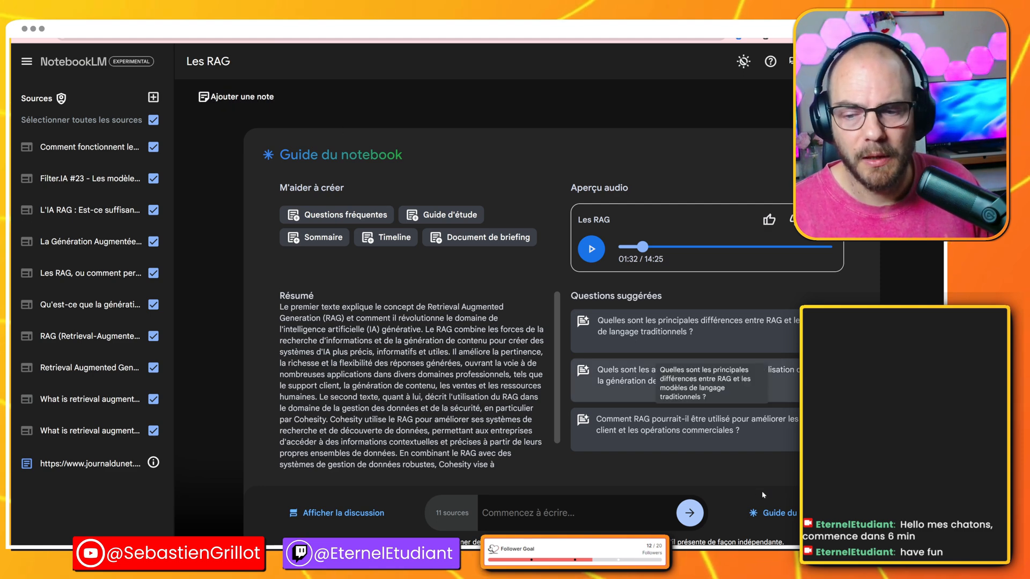
# Hide the notebook guide of "Les RAG" and look at the options for adding sources without importing anything
pyautogui.click(774, 514)
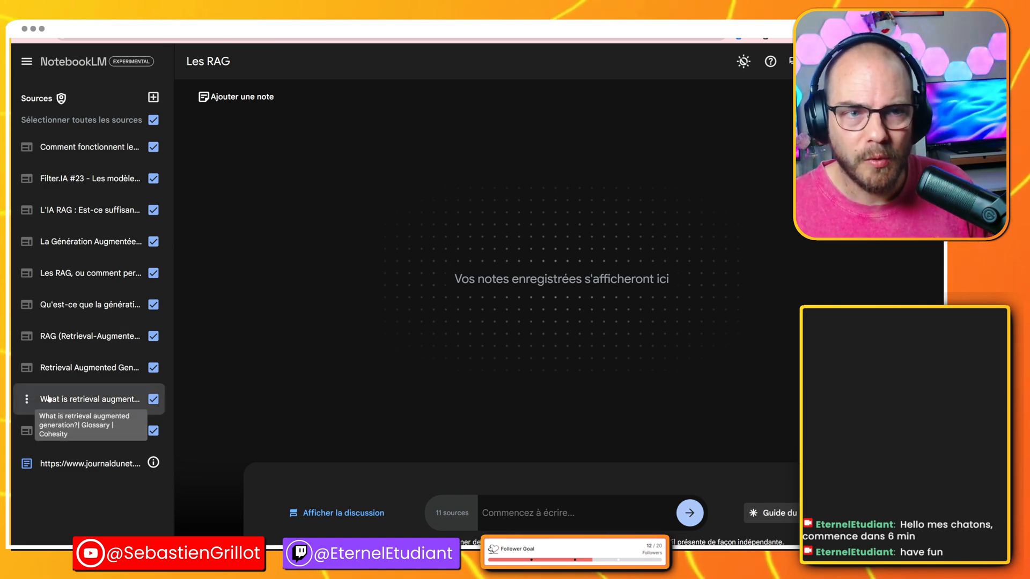
pyautogui.click(154, 97)
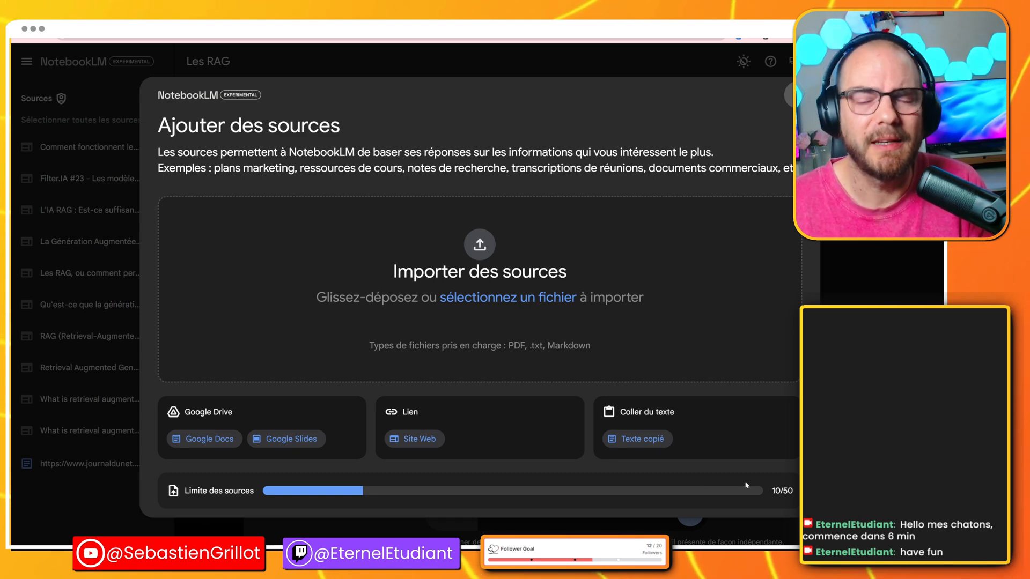
pyautogui.click(790, 100)
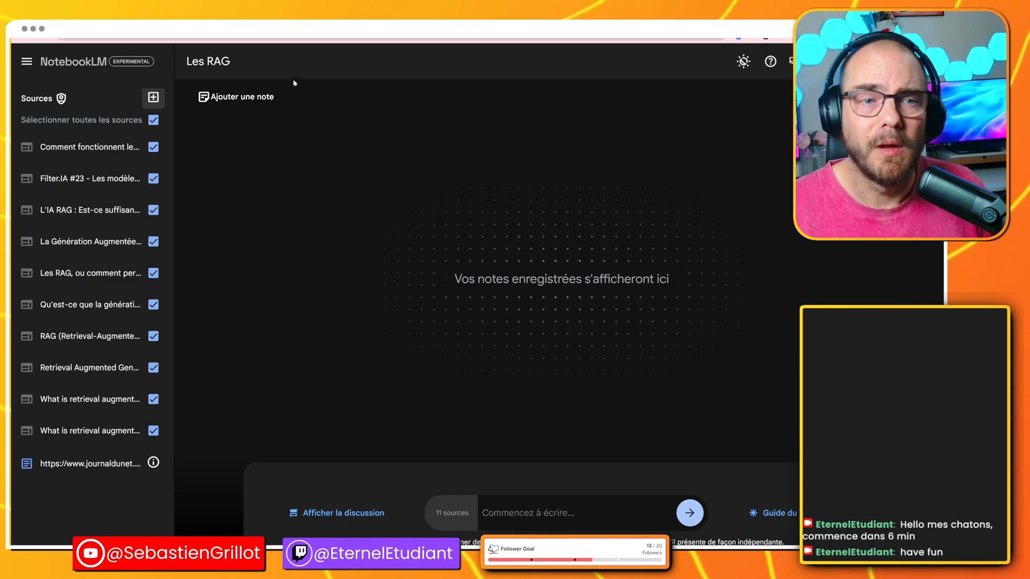
# Add a note to the "Les RAG" notebook containing "ceci est une note" and close it
pyautogui.click(244, 101)
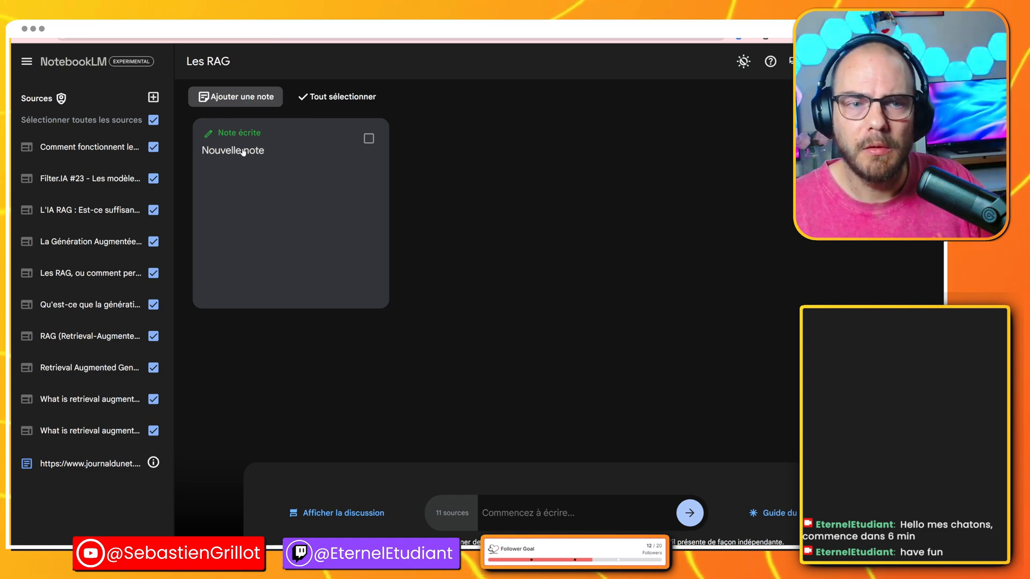
pyautogui.click(262, 151)
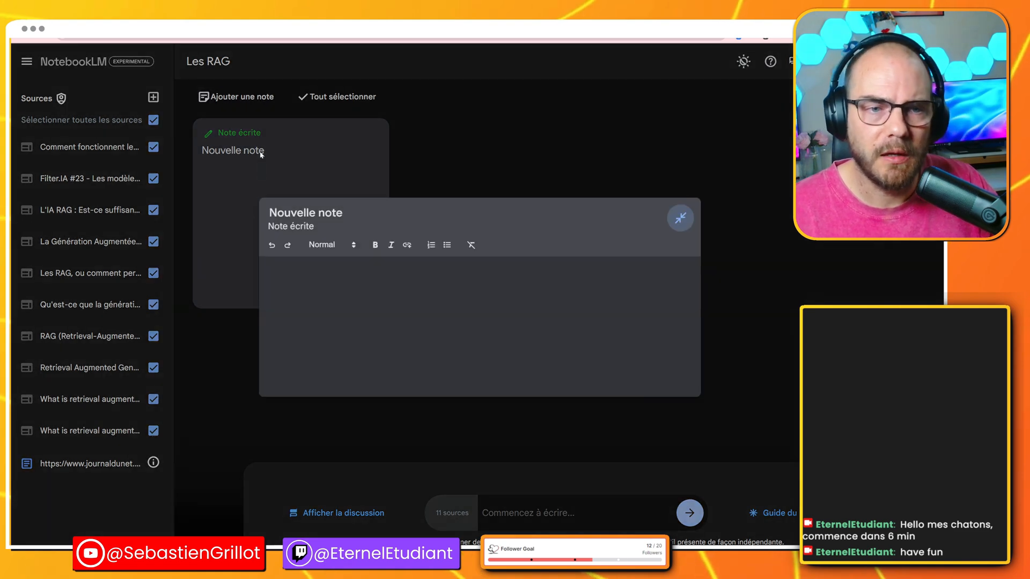
pyautogui.click(268, 268)
pyautogui.write('cv')
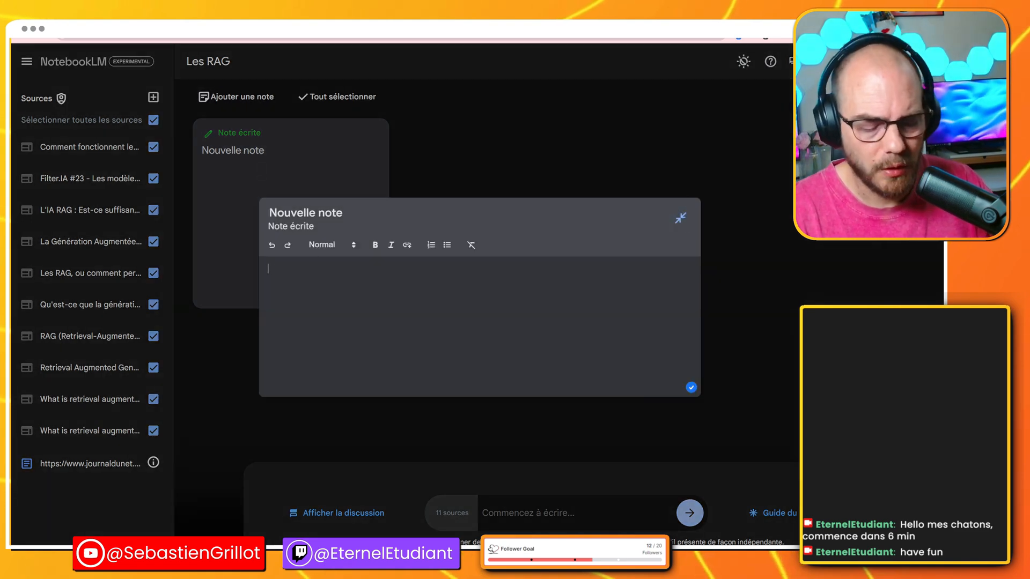
pyautogui.press('BackSpace')
pyautogui.write('e')
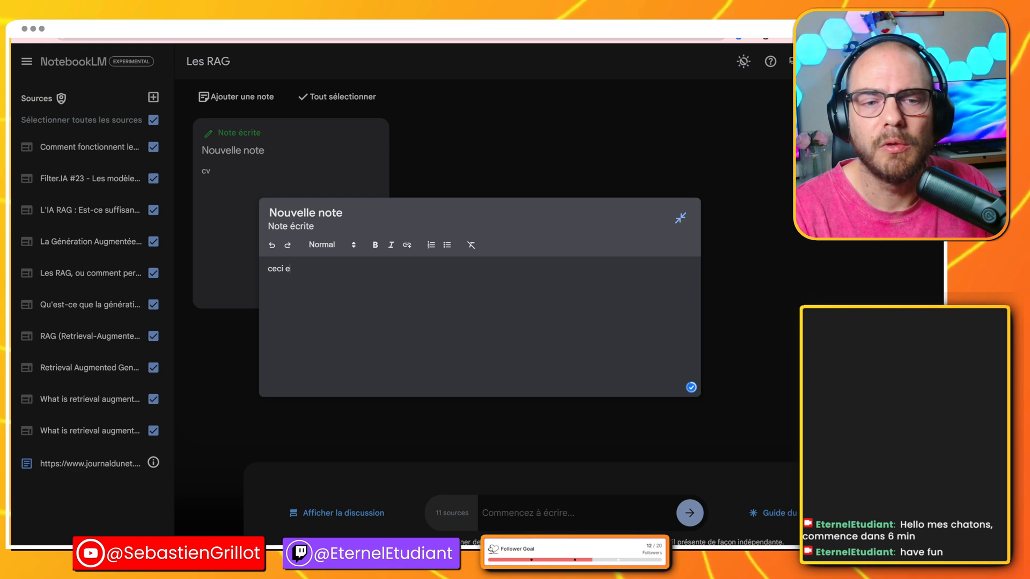
pyautogui.write('st une n')
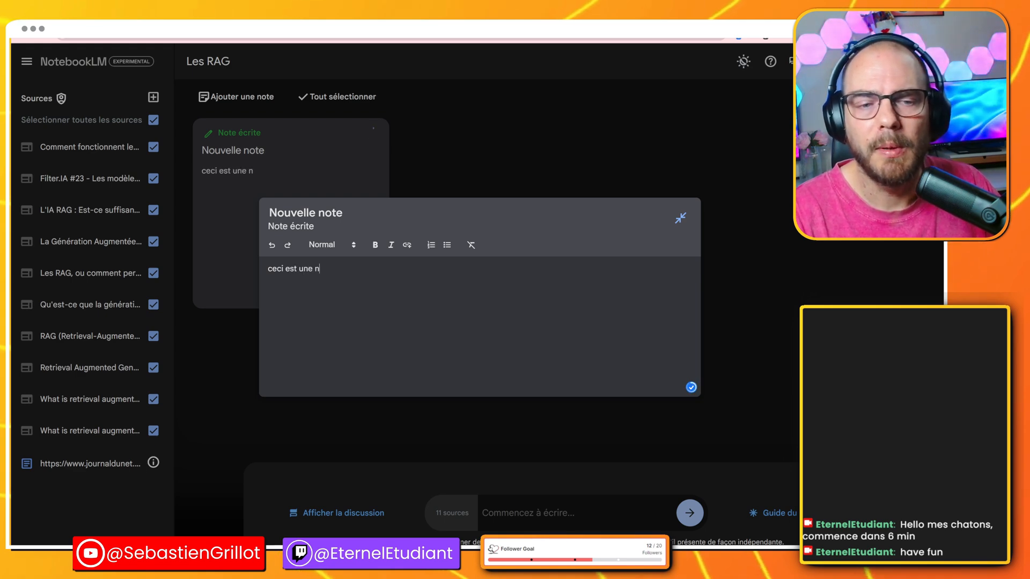
pyautogui.write('ote')
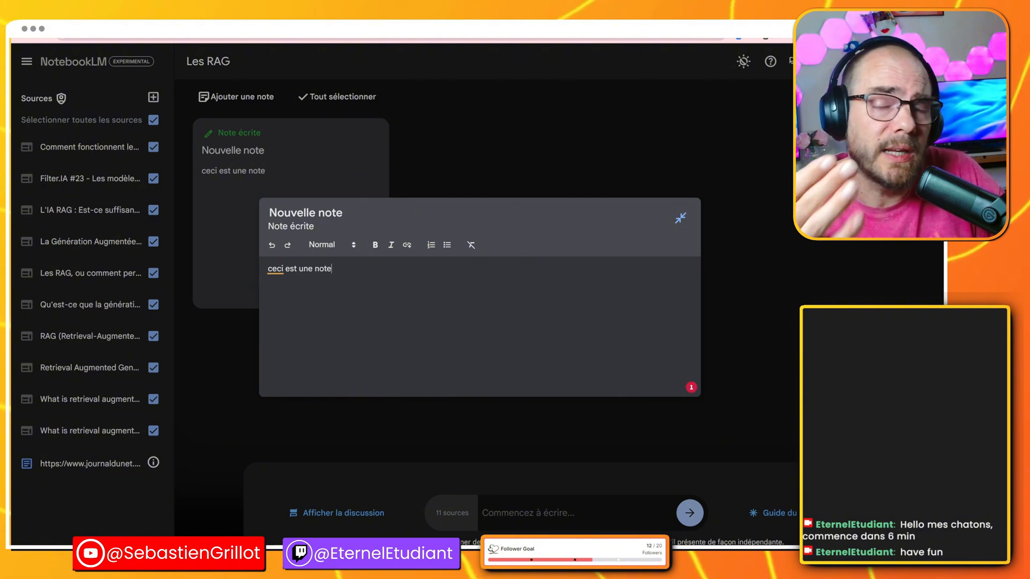
pyautogui.click(764, 173)
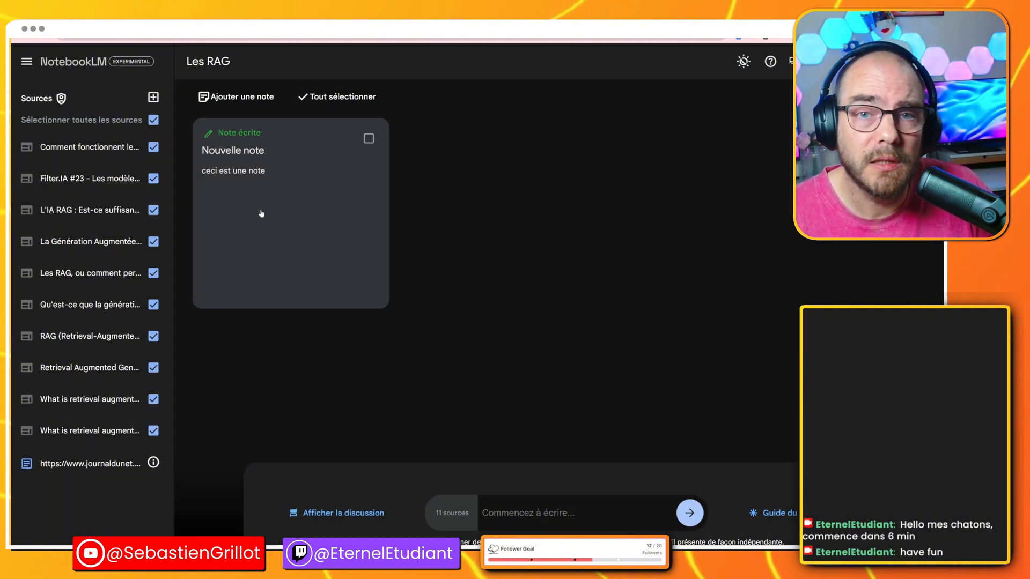
# Select the note "ceci est une note" to show the actions available for it, and clear the selection again
pyautogui.click(368, 139)
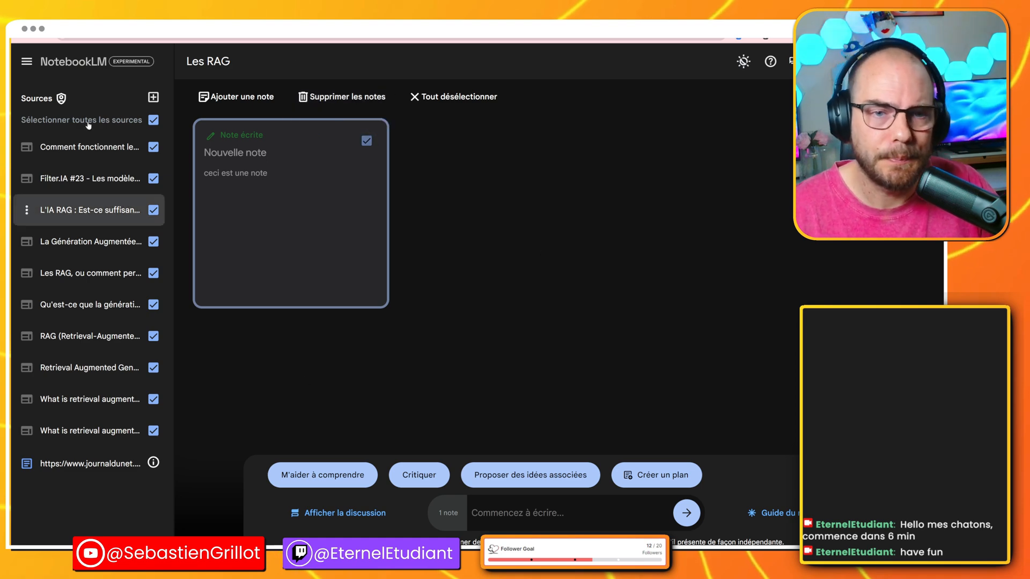
pyautogui.click(442, 107)
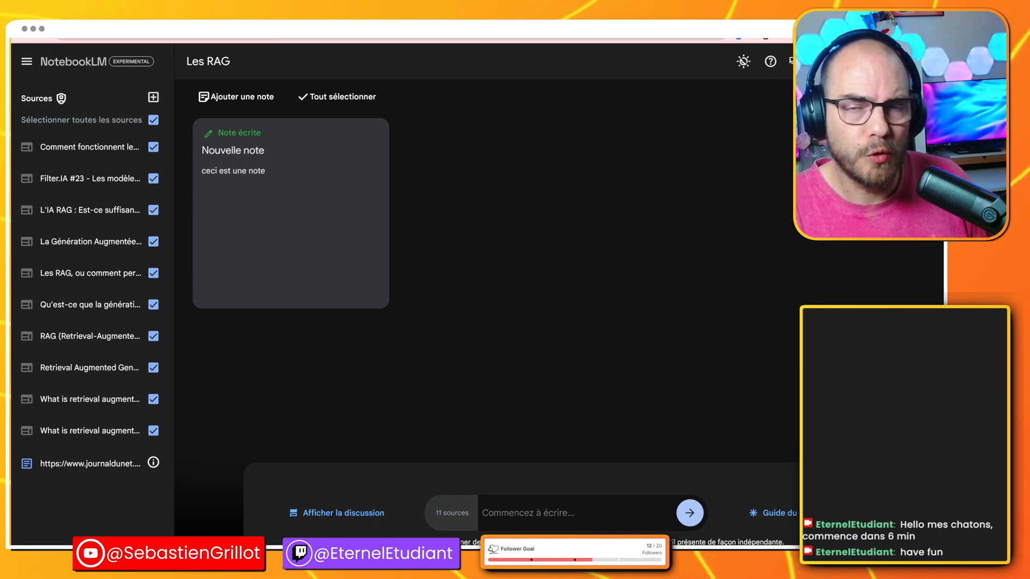
# Open the notebook guide of "Les RAG" and read through its summary of the sources and suggested questions
pyautogui.click(792, 520)
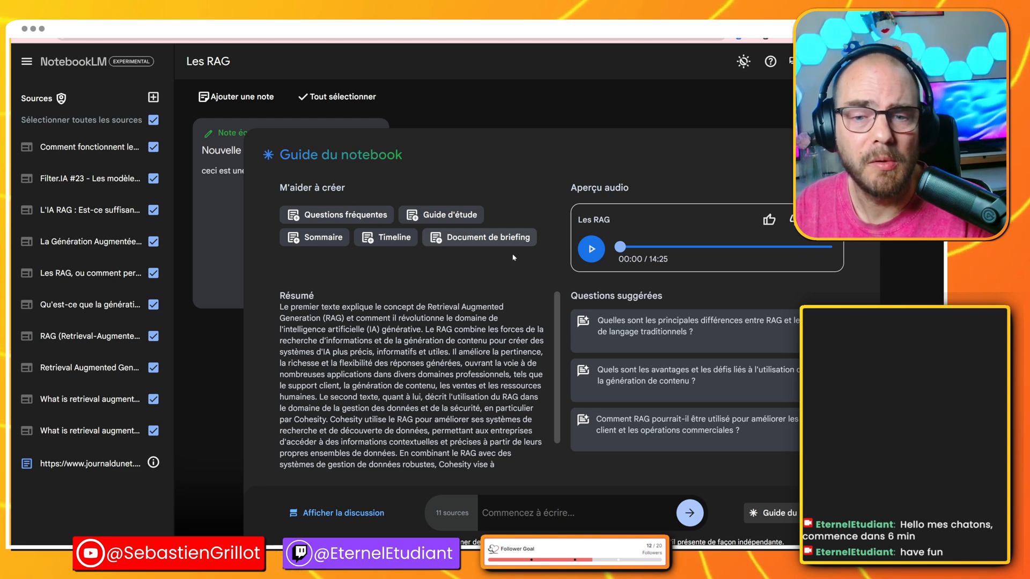
pyautogui.scroll(-2, 450, 371)
pyautogui.scroll(2, 451, 370)
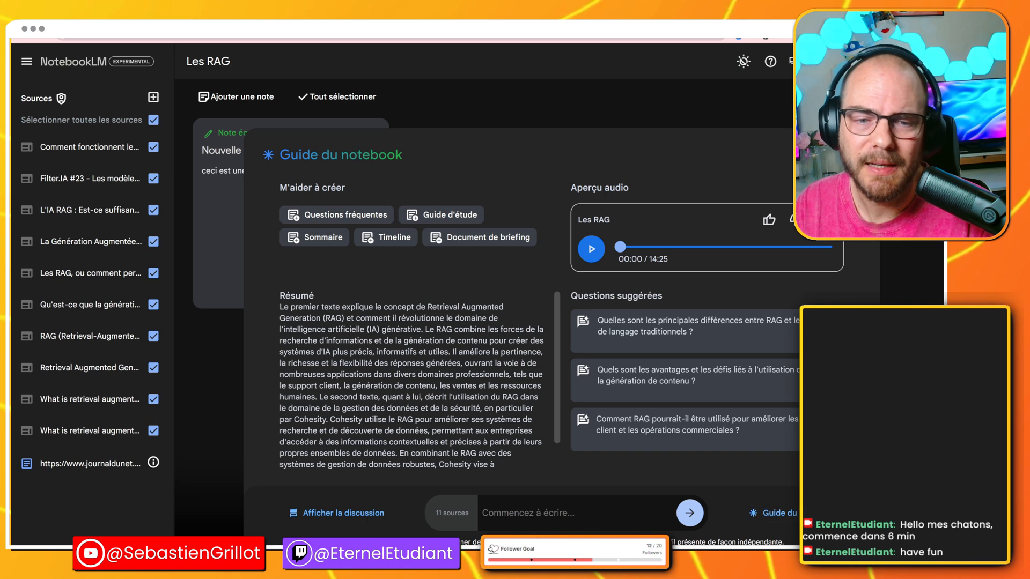
pyautogui.moveTo(294, 295); pyautogui.dragTo(397, 420)
pyautogui.scroll(-1, 412, 376)
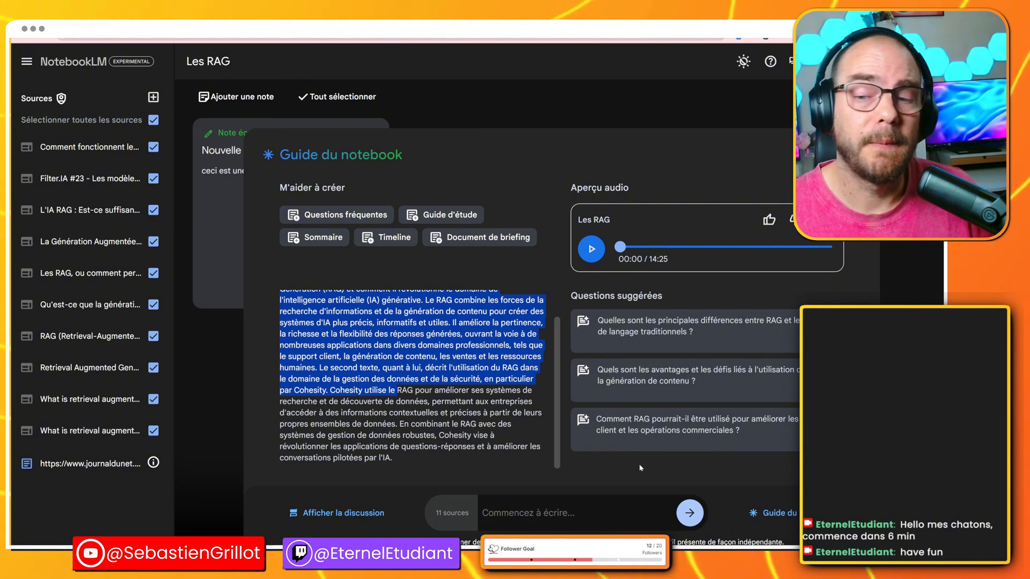
# Ask the suggested question about the main differences between RAG and traditional language models, and review the generated answer from start to end
pyautogui.click(661, 343)
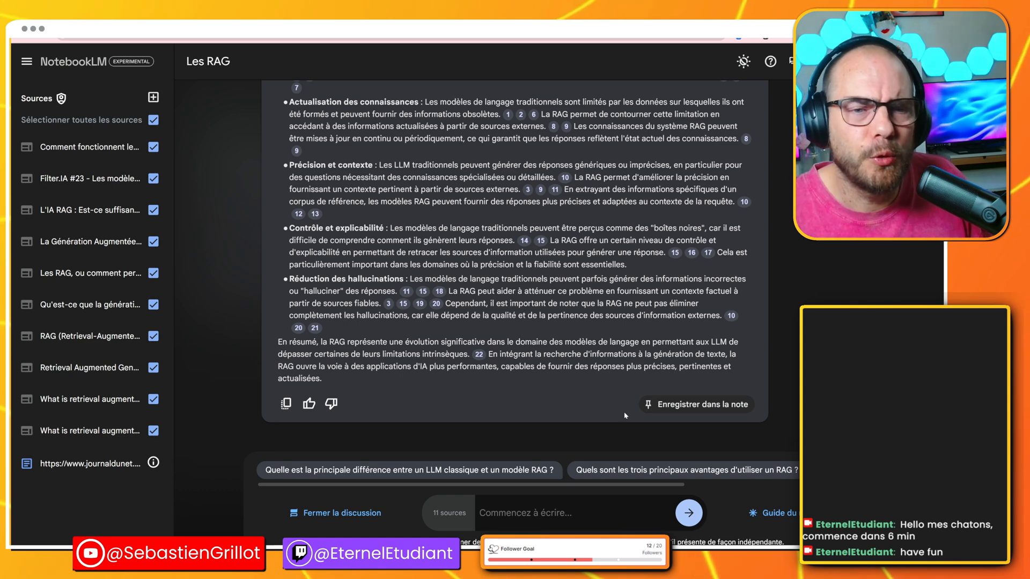
pyautogui.scroll(2, 694, 274)
pyautogui.scroll(1, 694, 274)
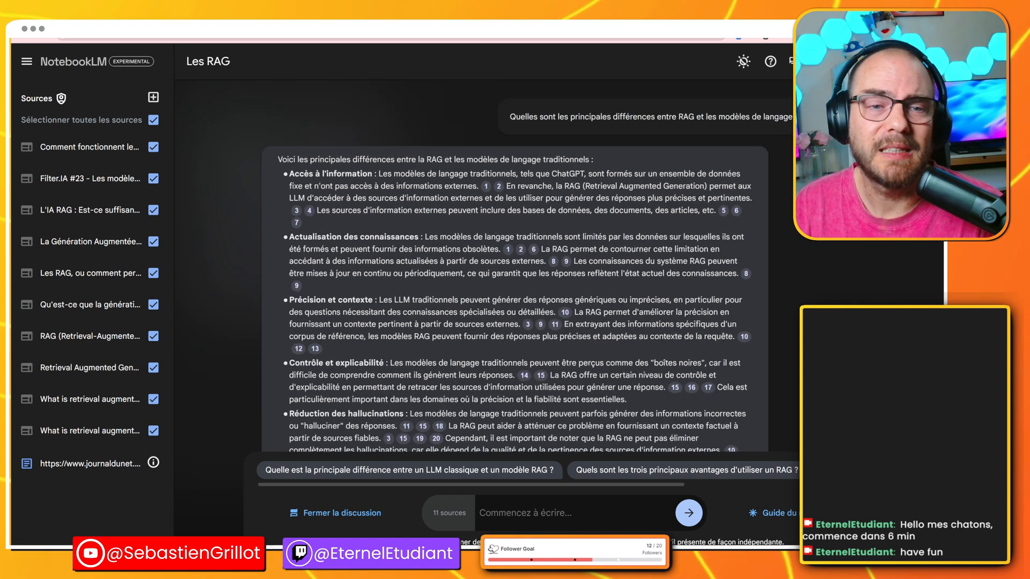
pyautogui.moveTo(509, 116); pyautogui.dragTo(793, 116)
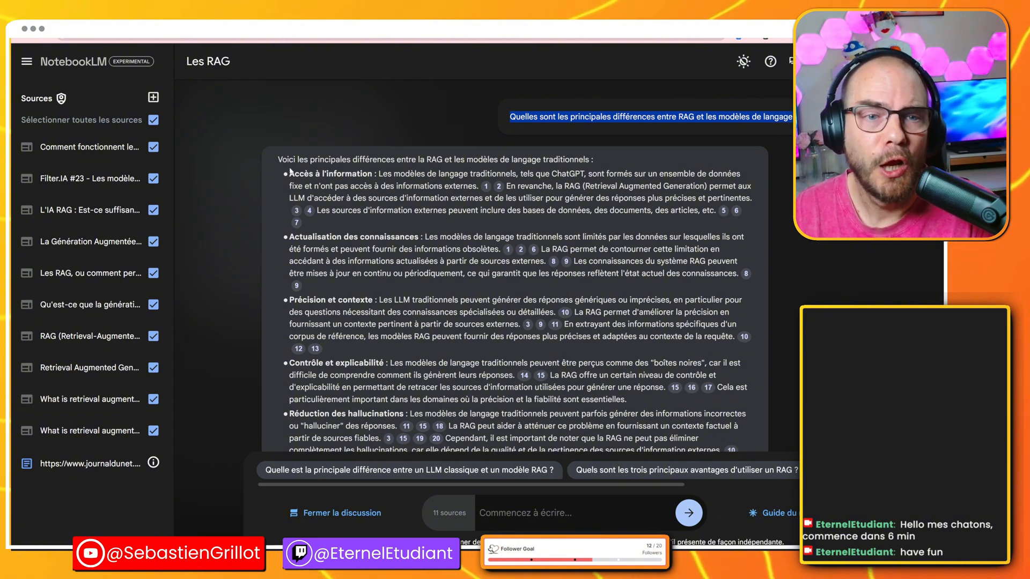
pyautogui.moveTo(297, 159); pyautogui.dragTo(429, 159)
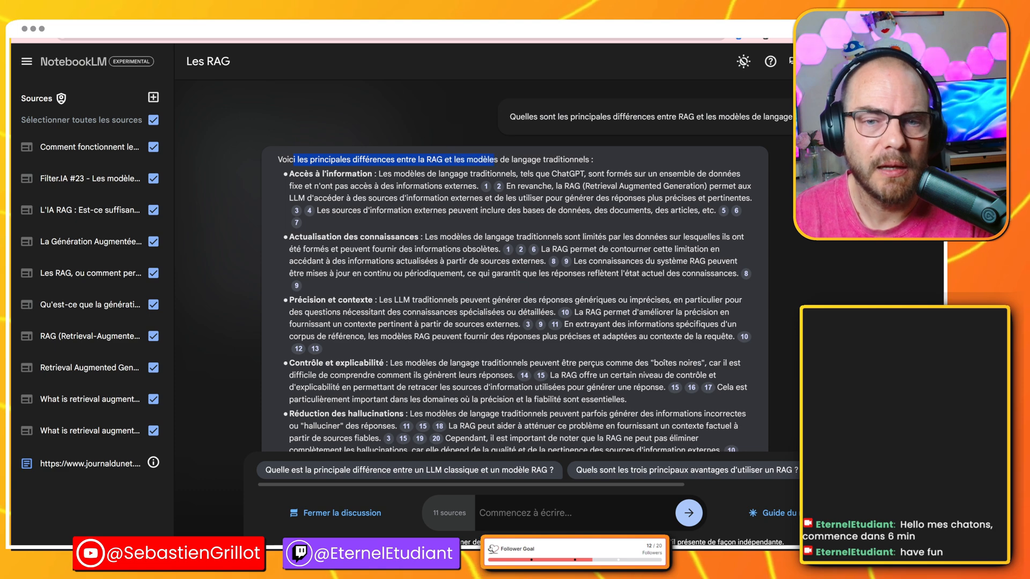
pyautogui.moveTo(301, 174); pyautogui.dragTo(352, 174)
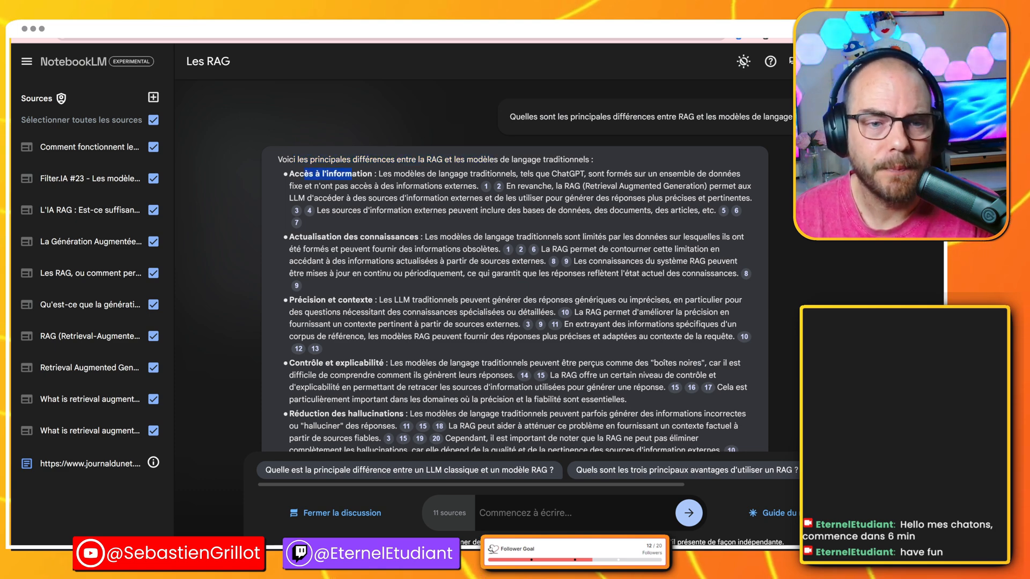
pyautogui.moveTo(300, 237); pyautogui.dragTo(419, 237)
pyautogui.moveTo(309, 299); pyautogui.dragTo(388, 300)
pyautogui.scroll(-1, 388, 300)
pyautogui.scroll(-3, 387, 300)
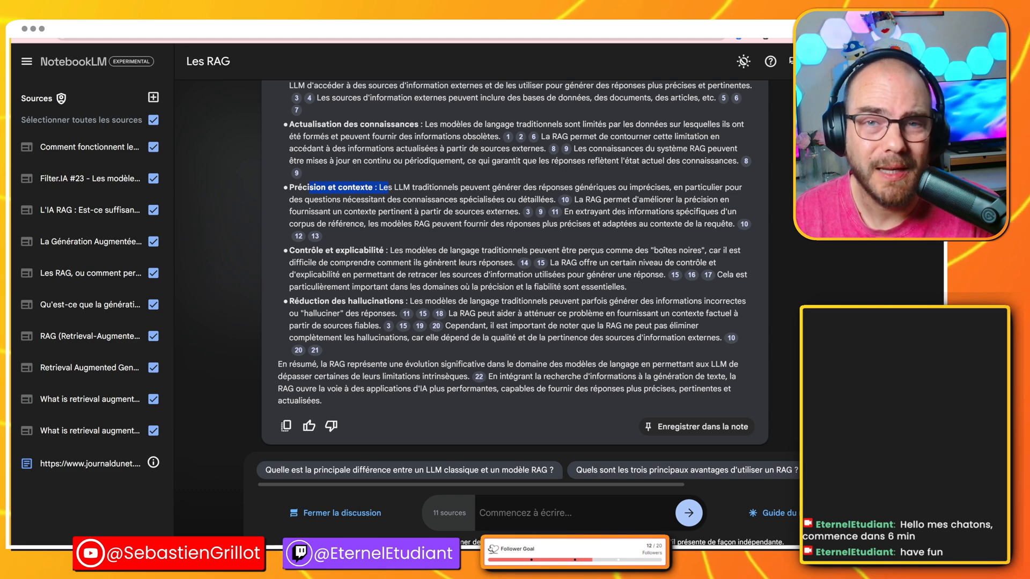
pyautogui.scroll(3, 515, 266)
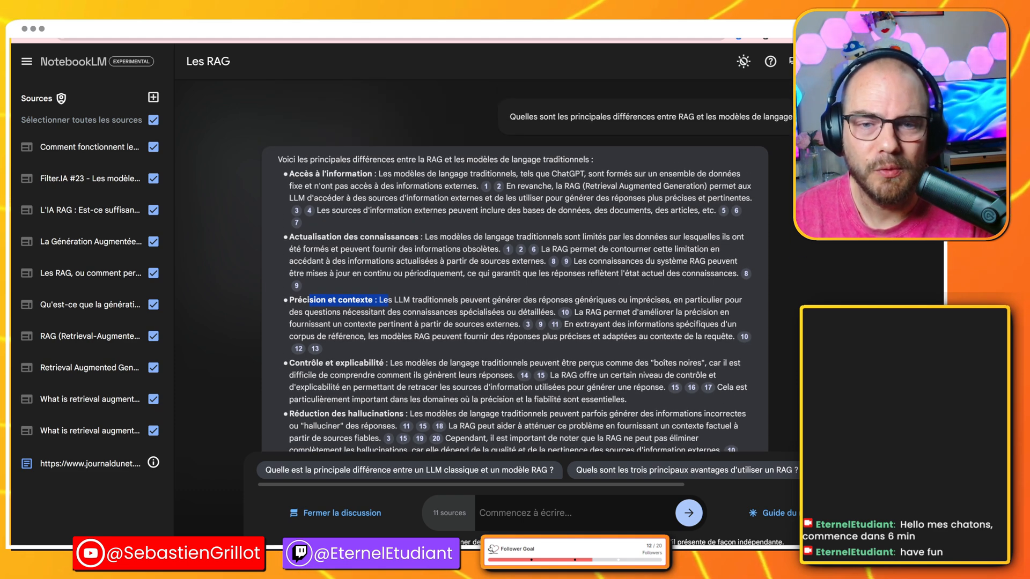
# Check the source passages behind citations 1 and 2 of the "Accès à l'information" point, and close the source view
pyautogui.click(486, 186)
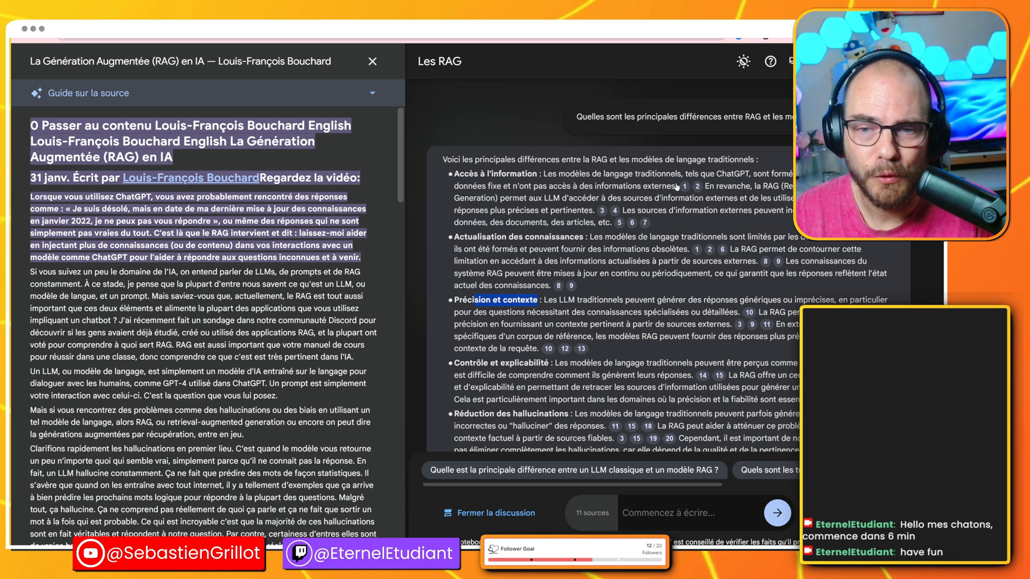
pyautogui.moveTo(544, 173); pyautogui.dragTo(676, 186)
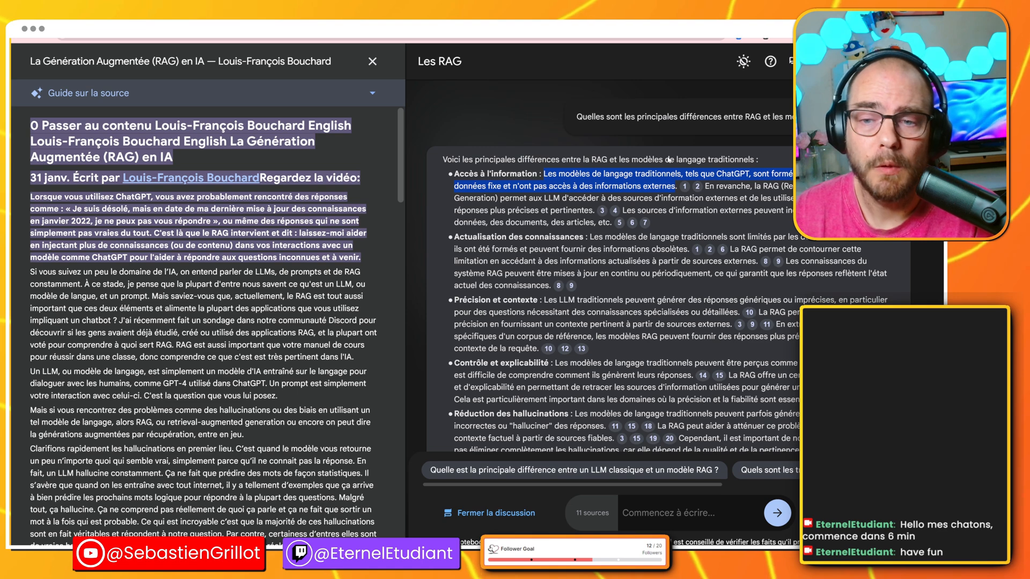
pyautogui.click(697, 188)
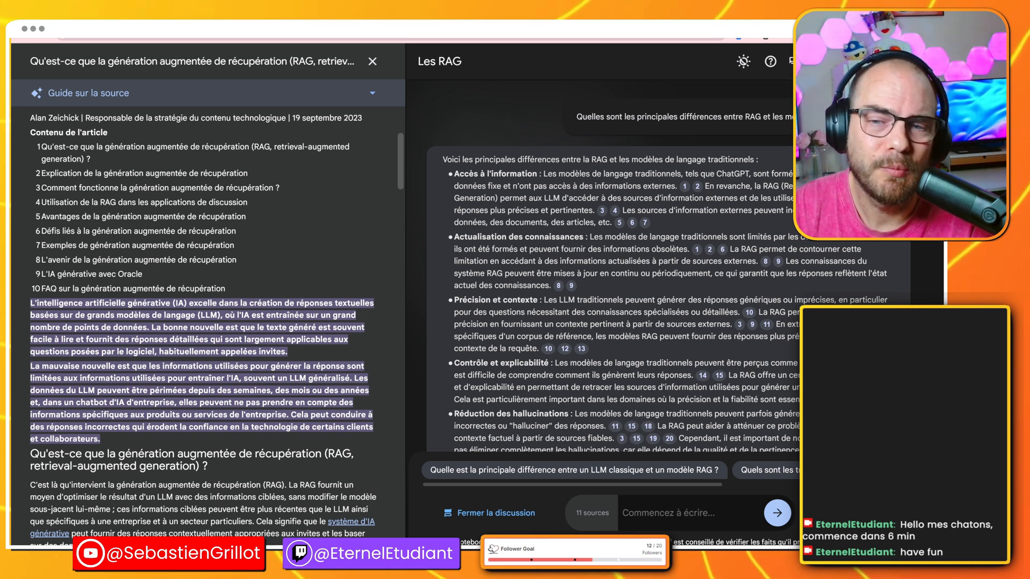
pyautogui.moveTo(684, 189)
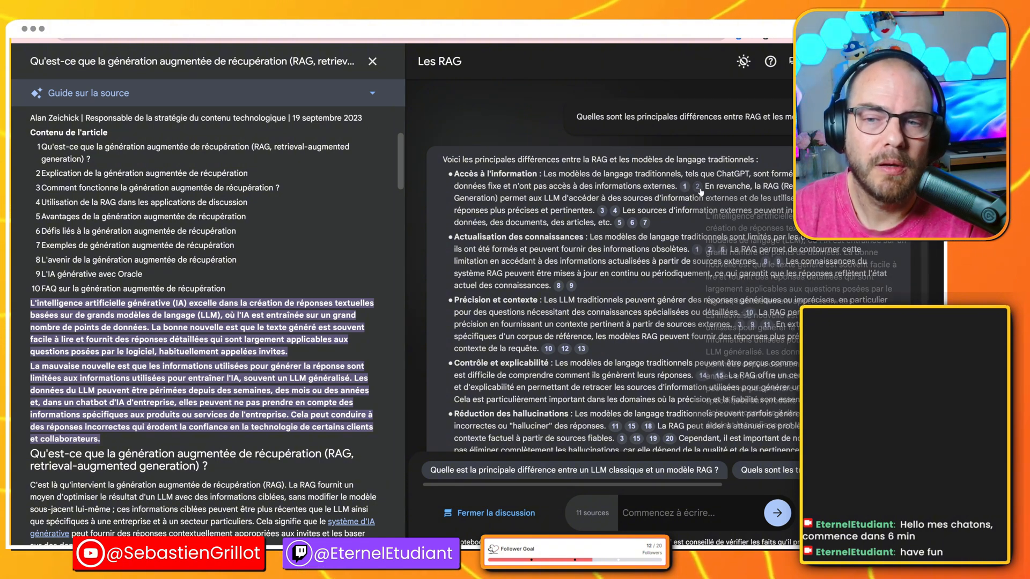
pyautogui.scroll(-2, 720, 215)
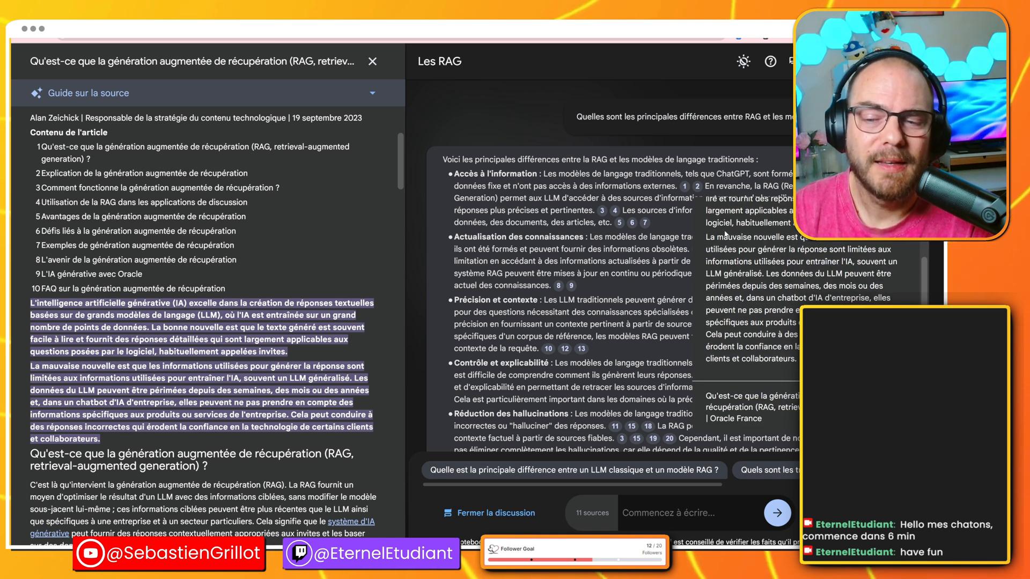
pyautogui.scroll(3, 725, 235)
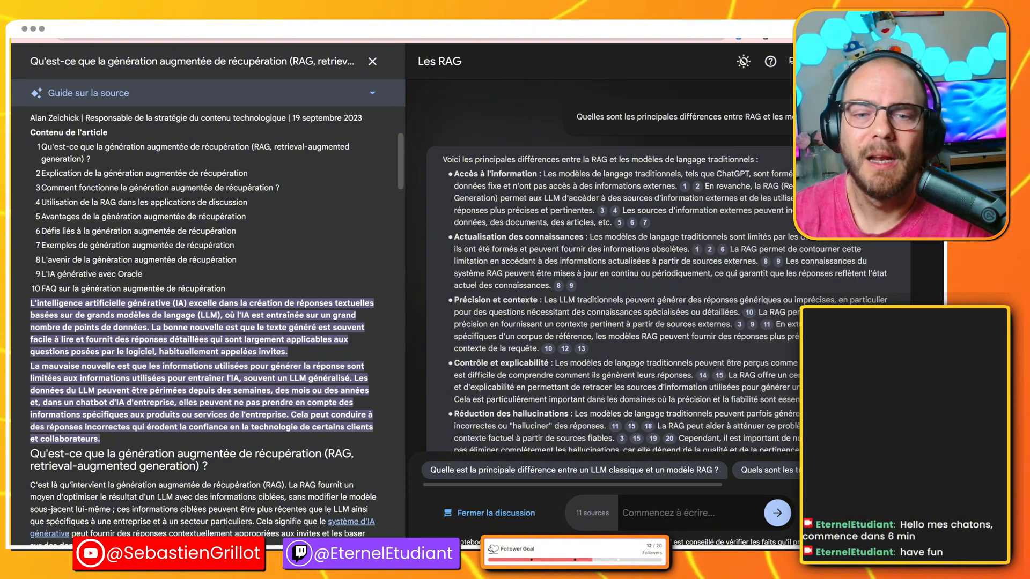
pyautogui.scroll(-3, 665, 268)
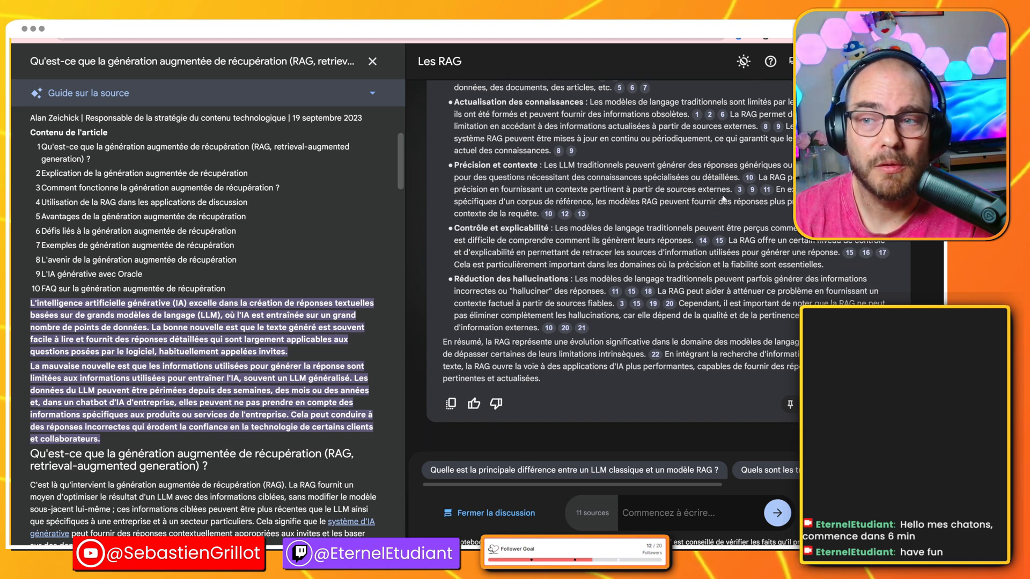
pyautogui.click(372, 63)
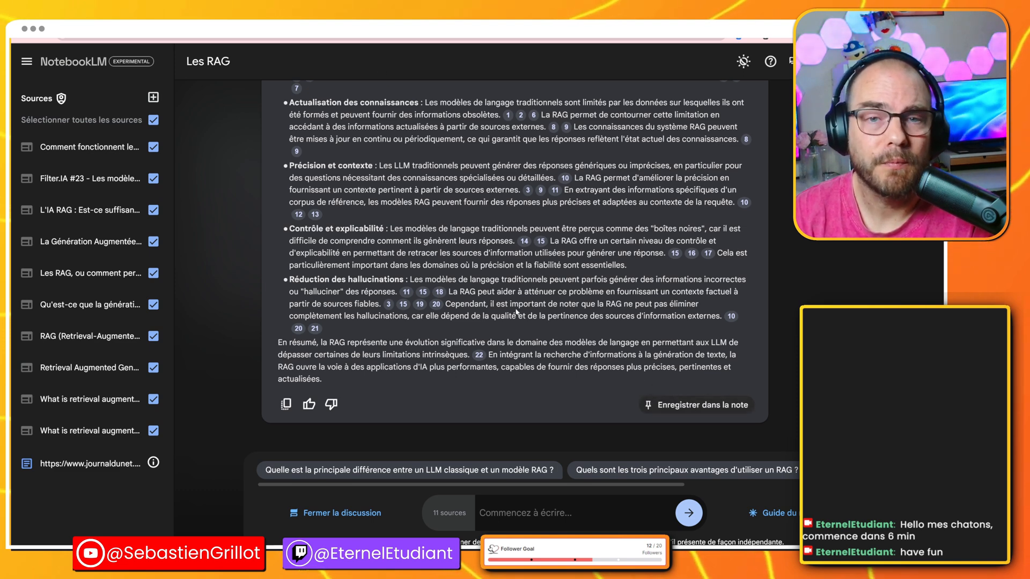
# Save the answer about RAG versus traditional language models as a note in the notebook
pyautogui.scroll(3, 517, 313)
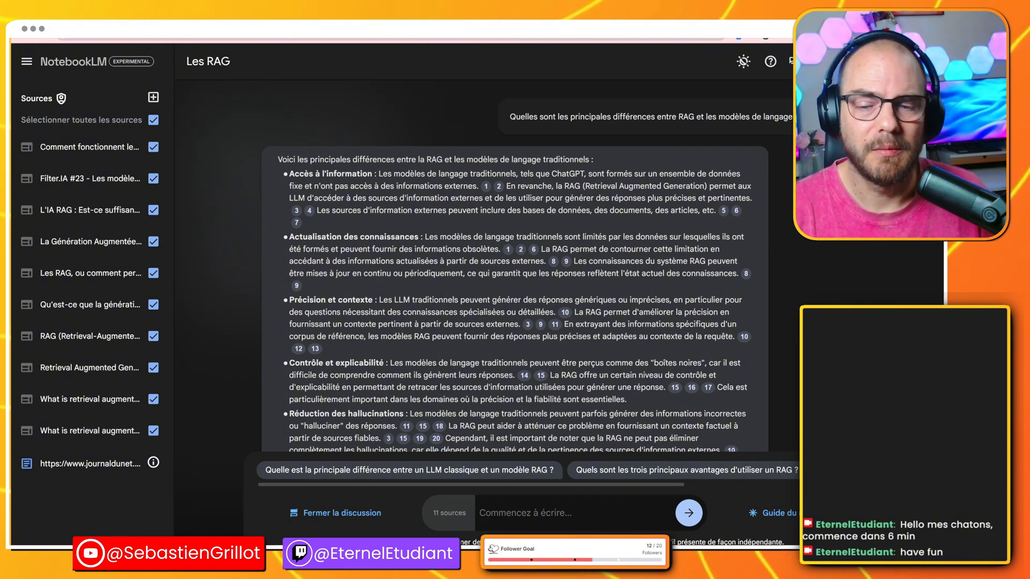
pyautogui.scroll(-3, 651, 409)
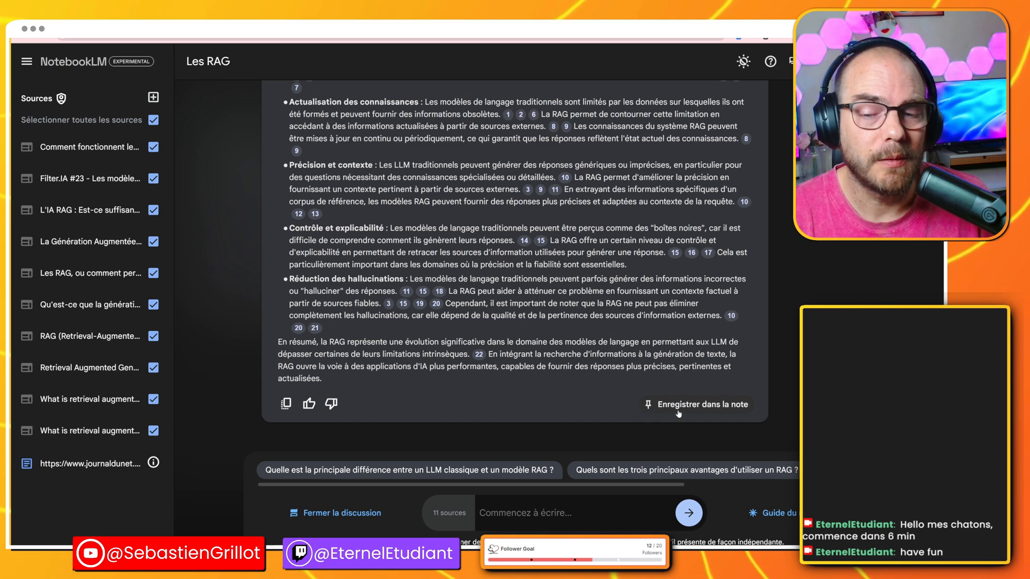
pyautogui.click(651, 405)
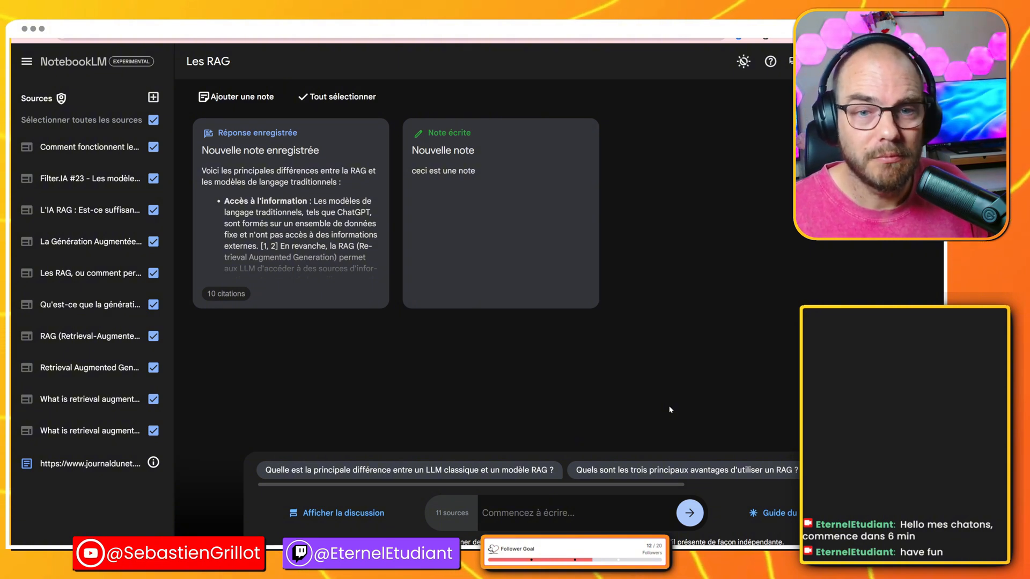
# Expand the citations of the saved answer note, preview a cited passage, and read the full note before closing it
pyautogui.click(237, 294)
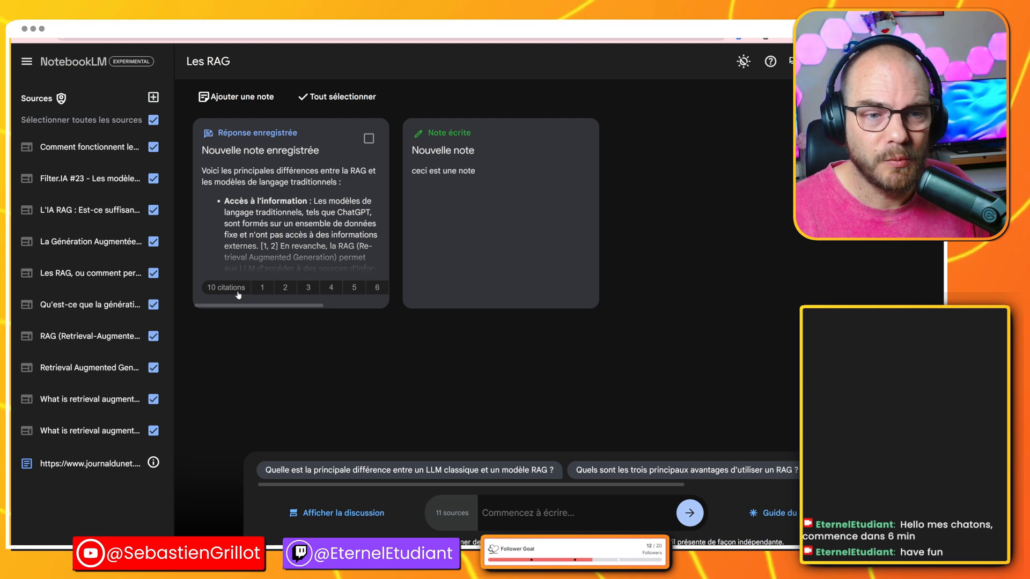
pyautogui.moveTo(290, 290)
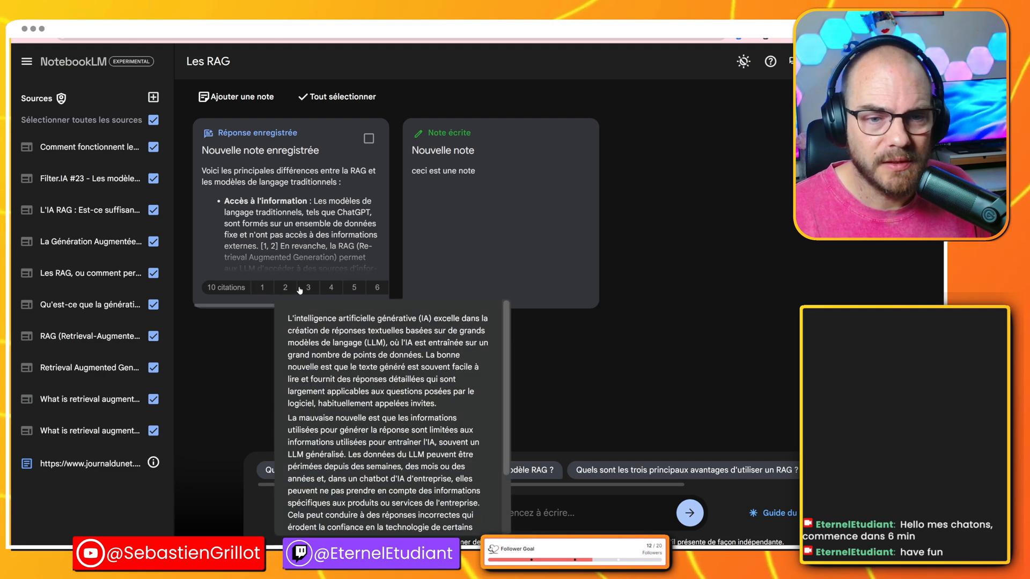
pyautogui.moveTo(353, 290)
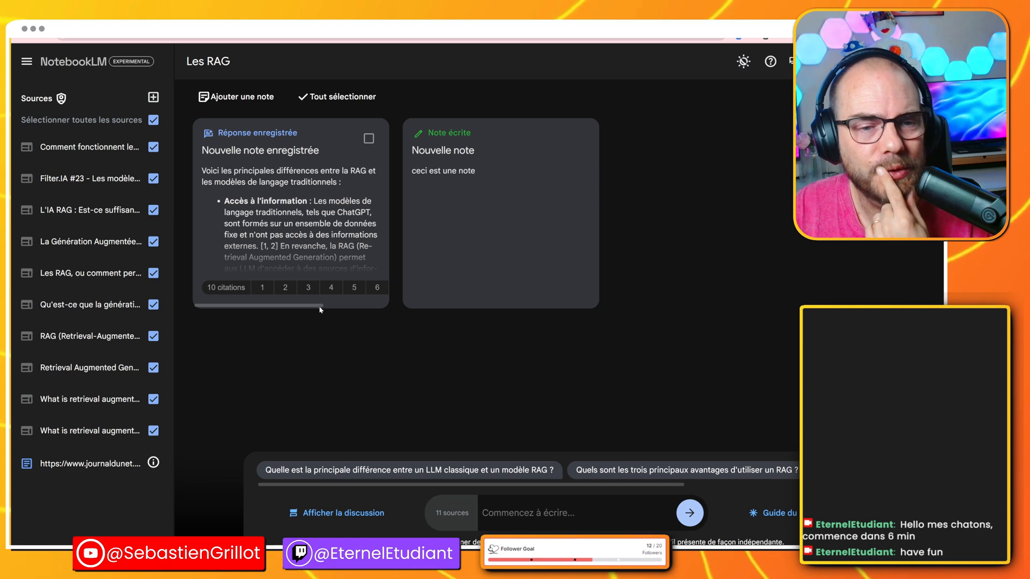
pyautogui.hscroll(3, 320, 309)
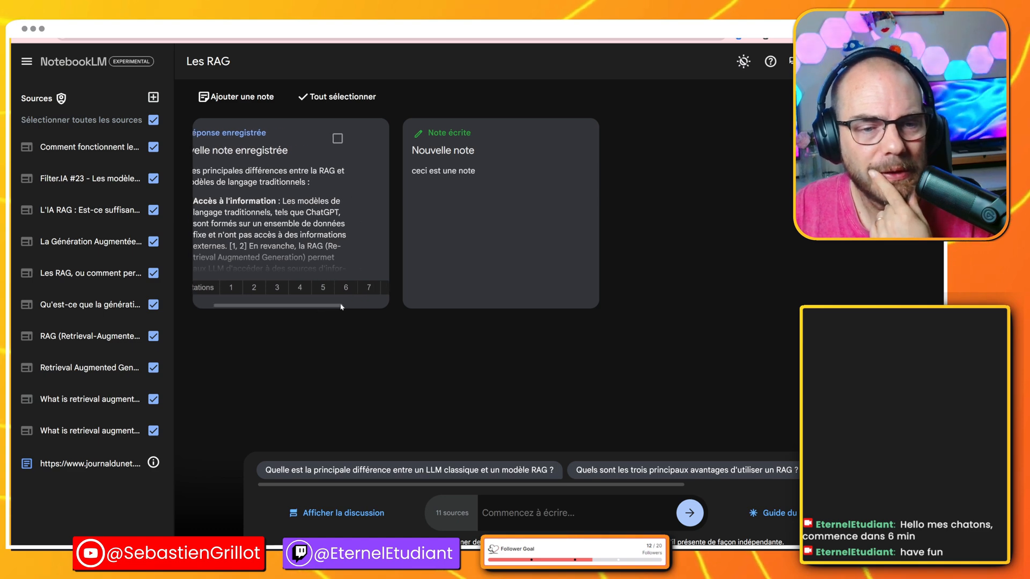
pyautogui.click(304, 232)
pyautogui.moveTo(278, 250); pyautogui.dragTo(348, 328)
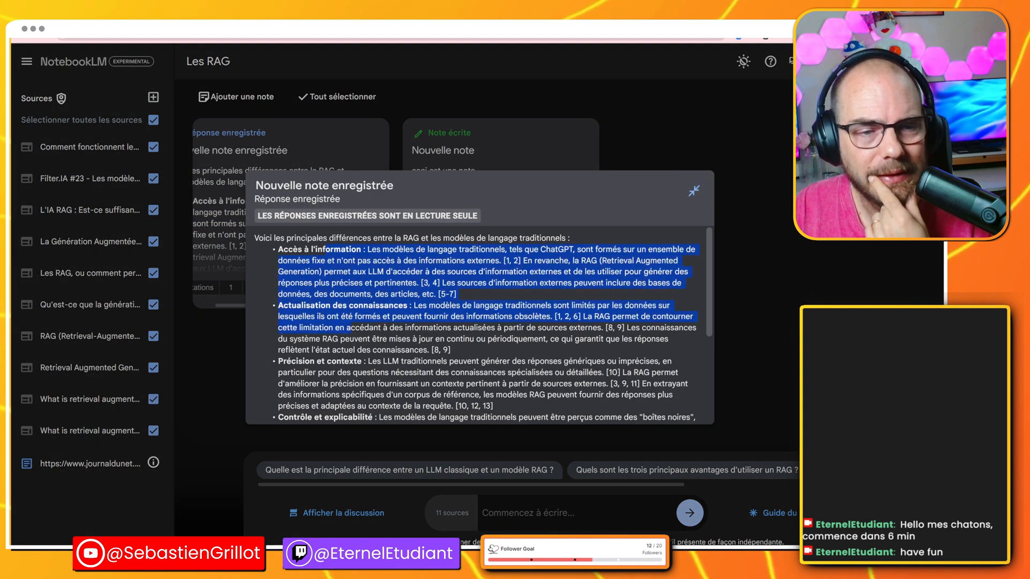
pyautogui.click(217, 341)
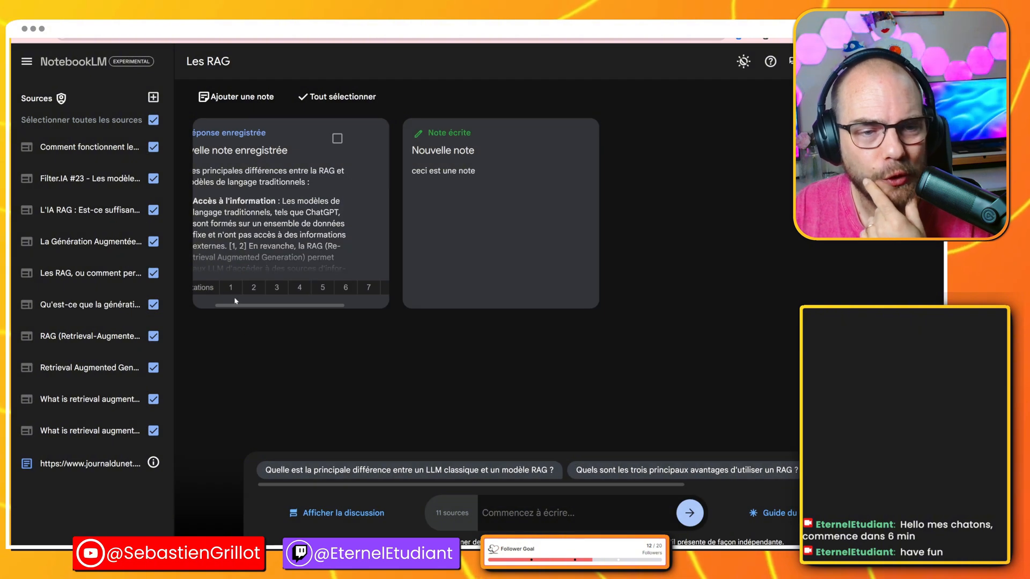
pyautogui.moveTo(298, 307)
pyautogui.mouseDown()
pyautogui.moveTo(368, 308)
pyautogui.moveTo(287, 310)
pyautogui.mouseUp()
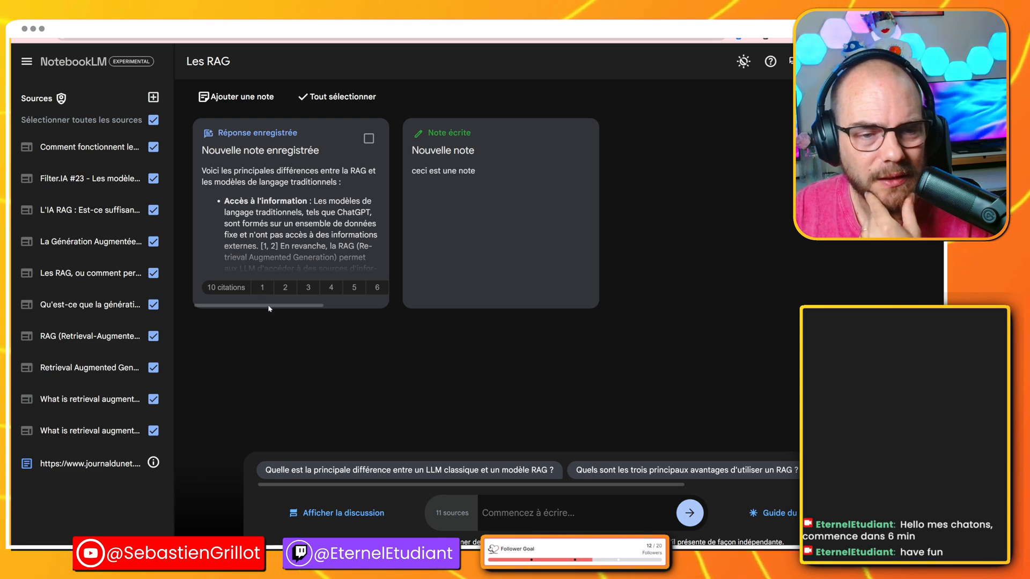
pyautogui.moveTo(270, 309); pyautogui.dragTo(224, 310)
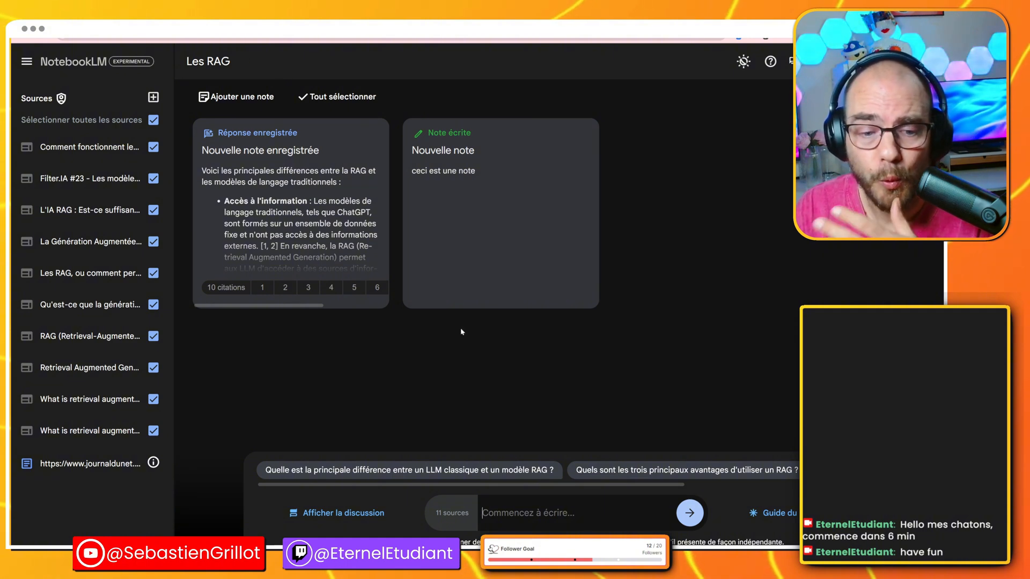
# Generate a Timeline note from the notebook guide and read its 2020 entry on the introduction of RAG
pyautogui.click(773, 513)
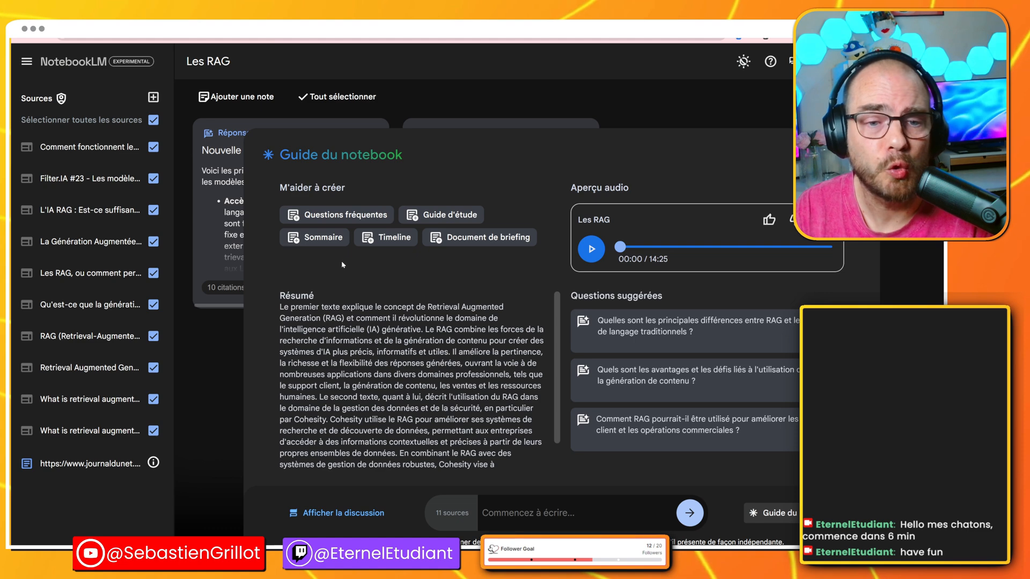
pyautogui.click(390, 240)
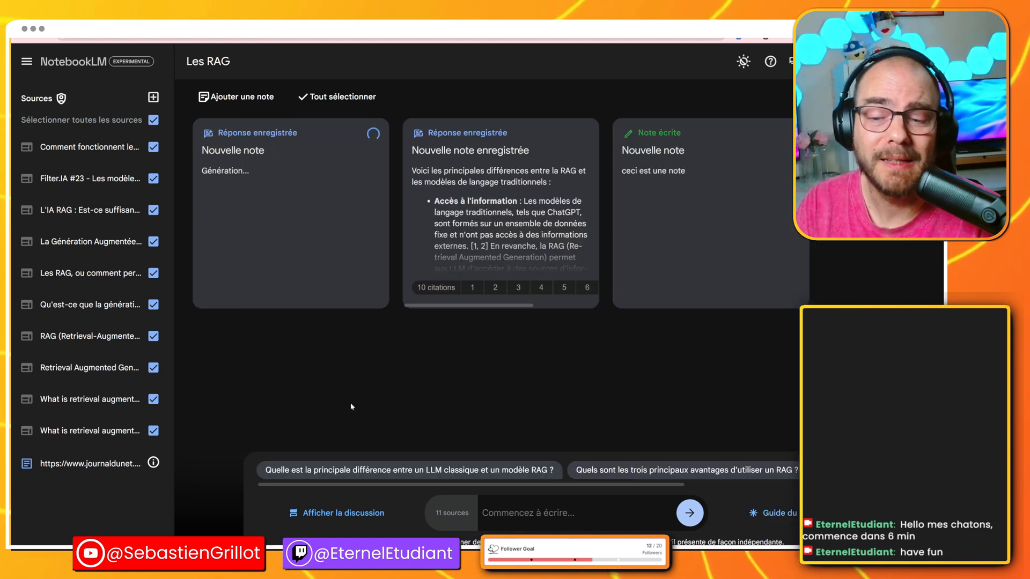
pyautogui.click(778, 513)
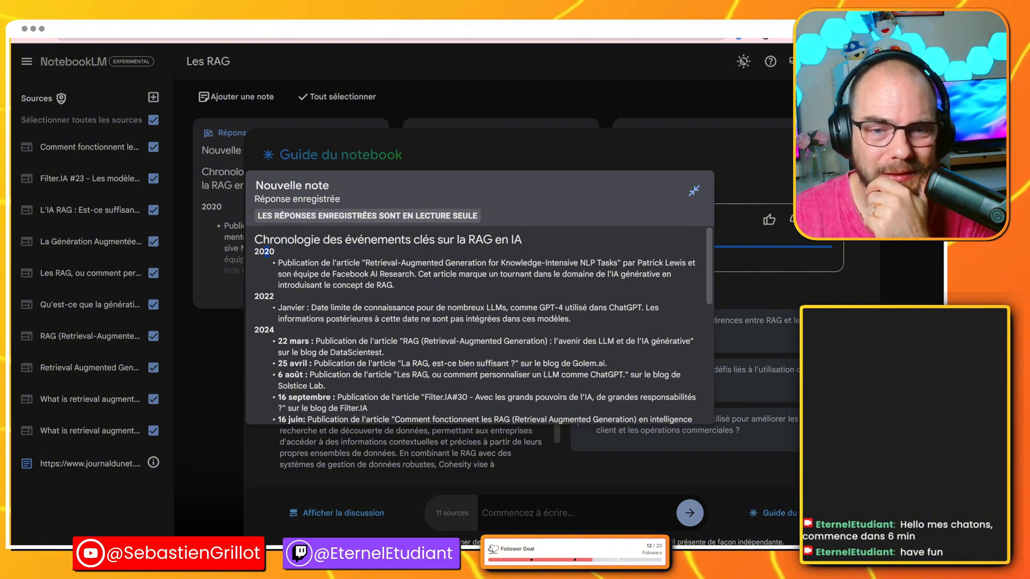
pyautogui.moveTo(418, 275); pyautogui.dragTo(396, 285)
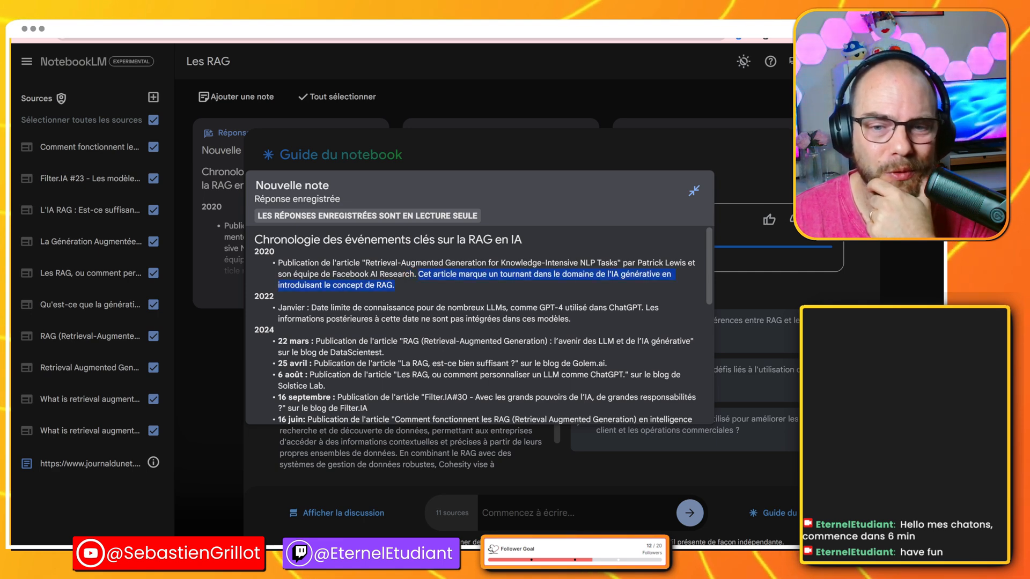
# Read through the timeline note, from its 2020 article entry to the "Aujourd'hui" and "Personnages clés" sections
pyautogui.doubleClick(650, 263)
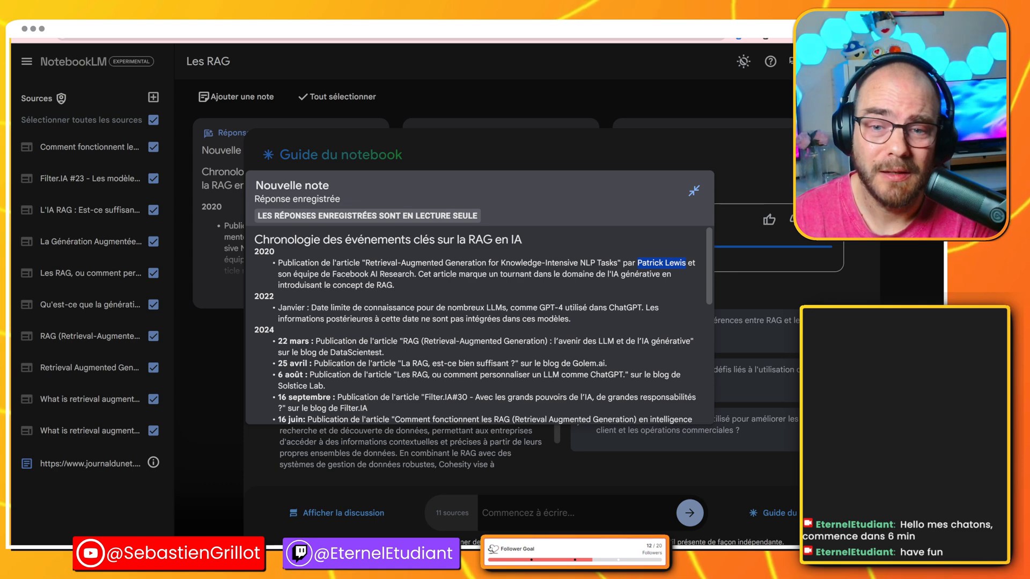
pyautogui.scroll(-10, 478, 322)
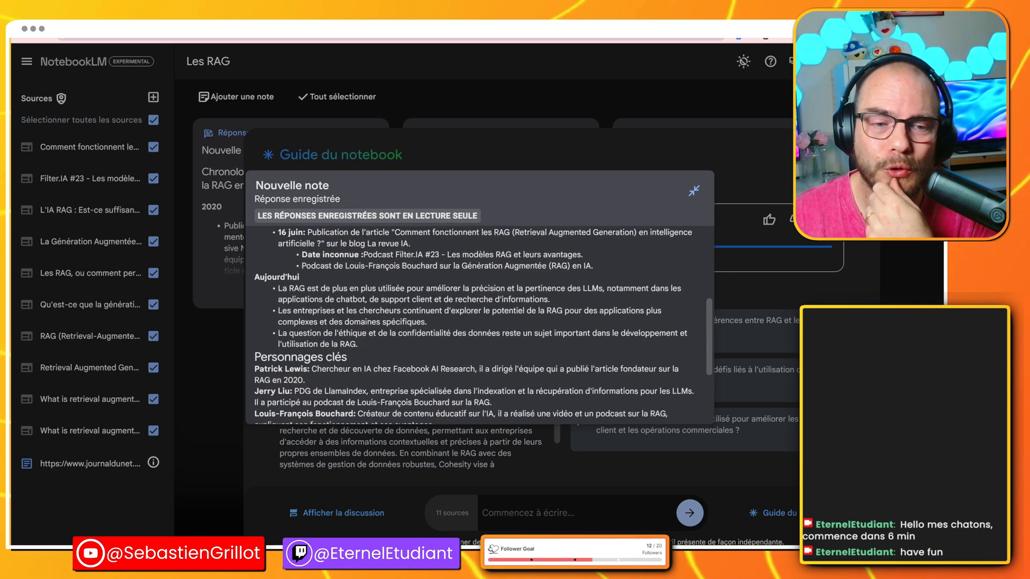
pyautogui.scroll(3, 478, 322)
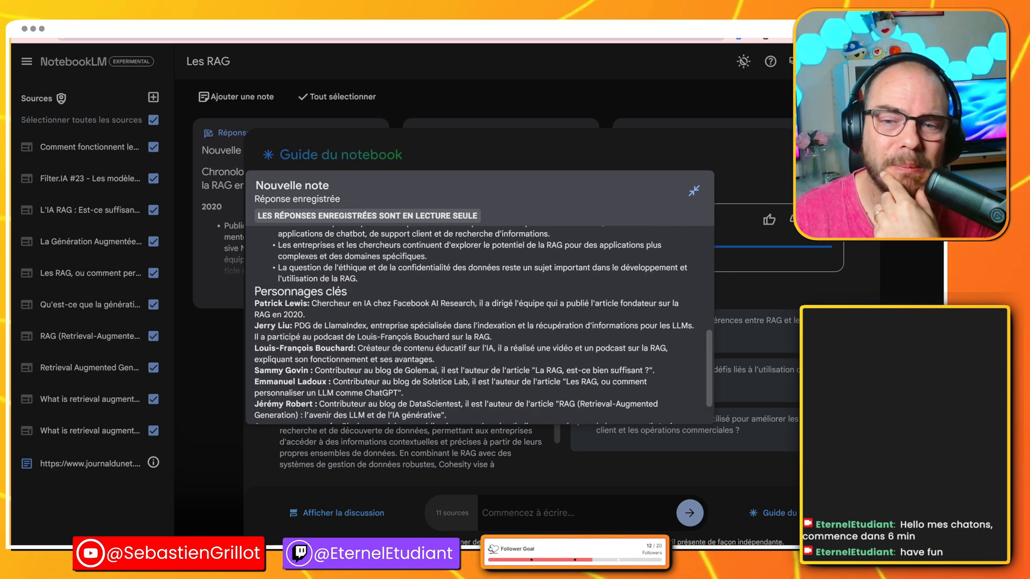
pyautogui.scroll(7, 477, 322)
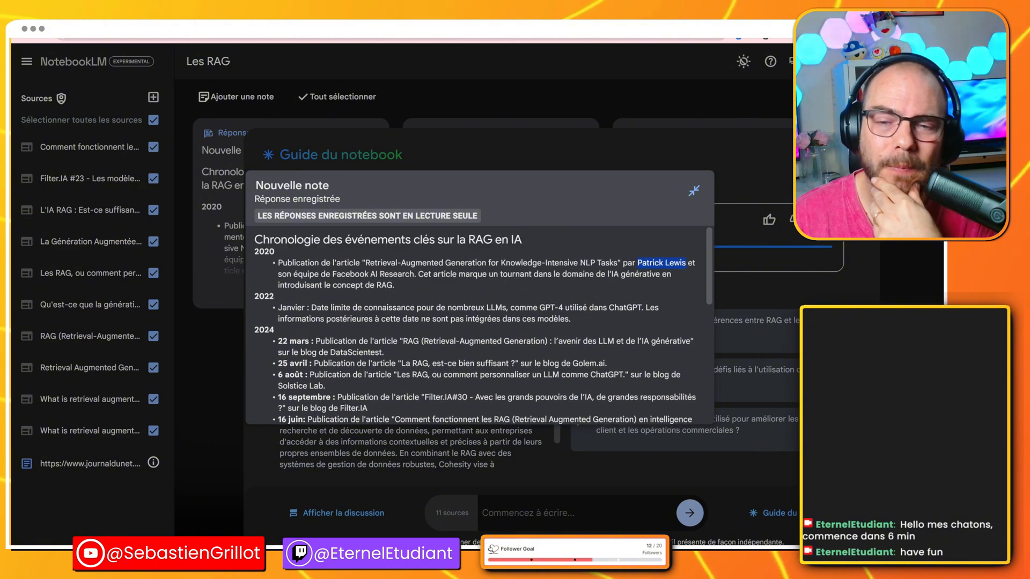
pyautogui.scroll(-10, 477, 322)
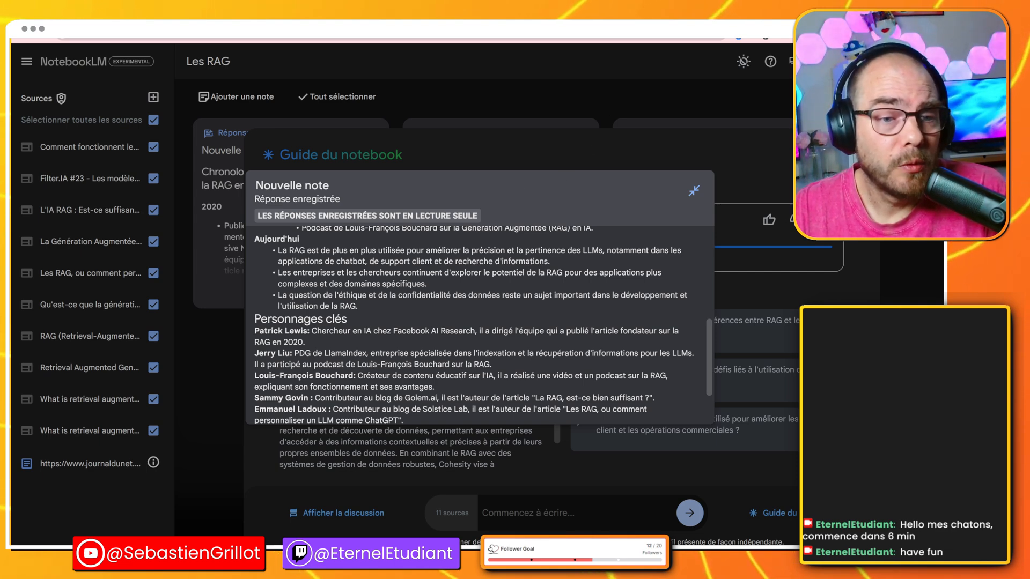
pyautogui.scroll(-2, 472, 322)
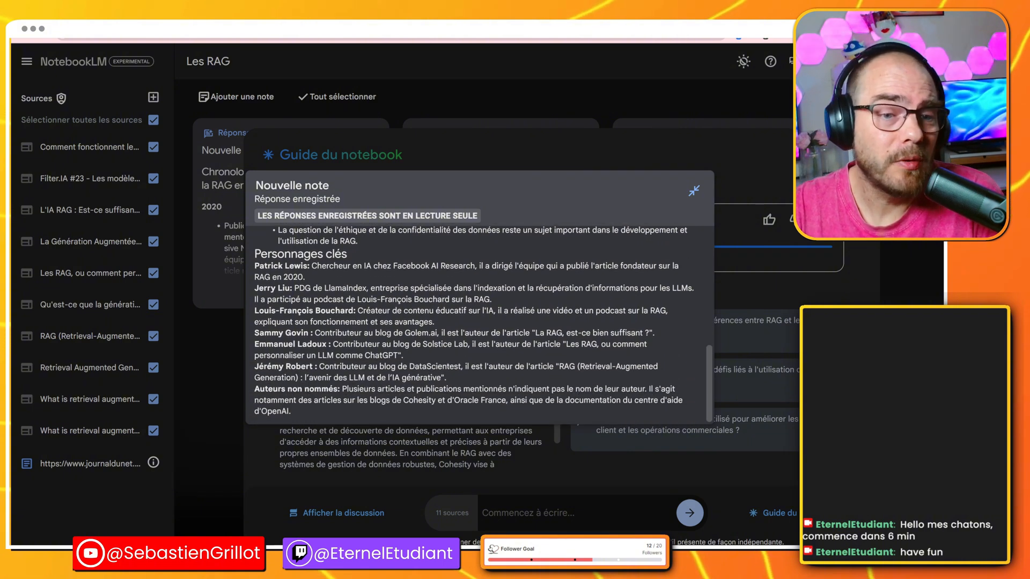
# Examine the descriptions of the first two people under "Personnages clés", review the 2024 entries again, and close the timeline note
pyautogui.moveTo(255, 254); pyautogui.dragTo(347, 254)
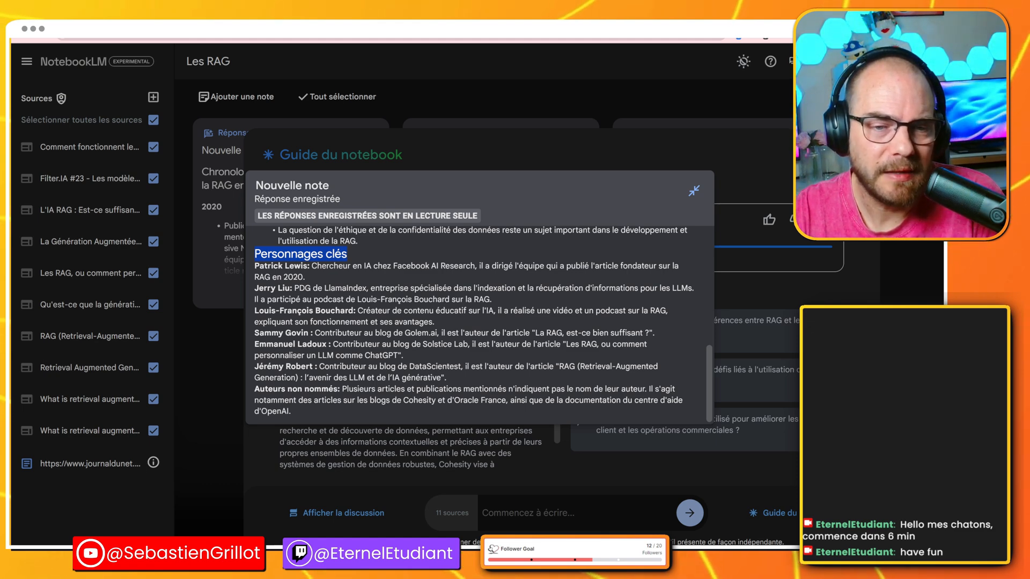
pyautogui.moveTo(374, 265); pyautogui.dragTo(402, 266)
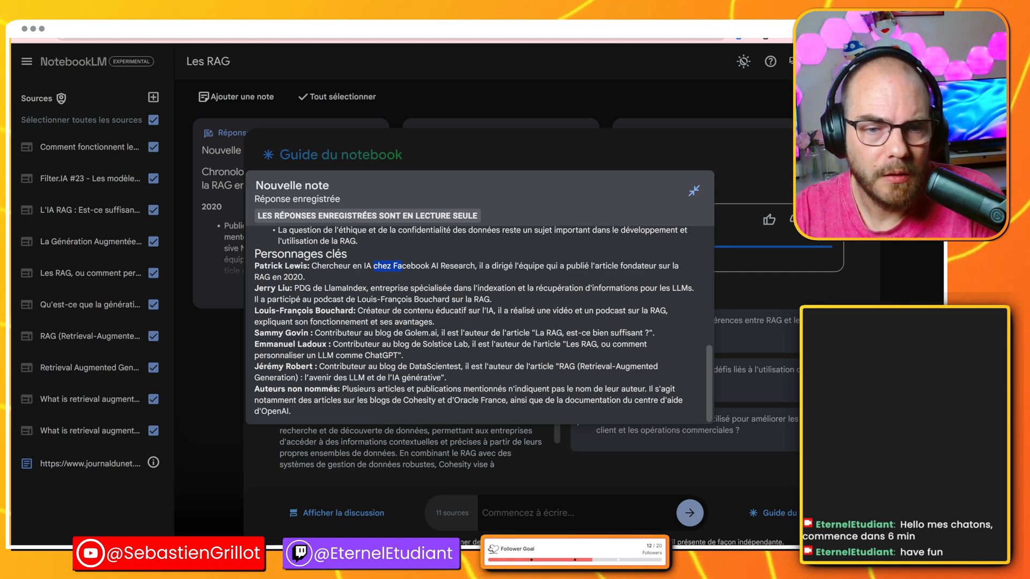
pyautogui.click(402, 267)
pyautogui.moveTo(375, 288); pyautogui.dragTo(472, 300)
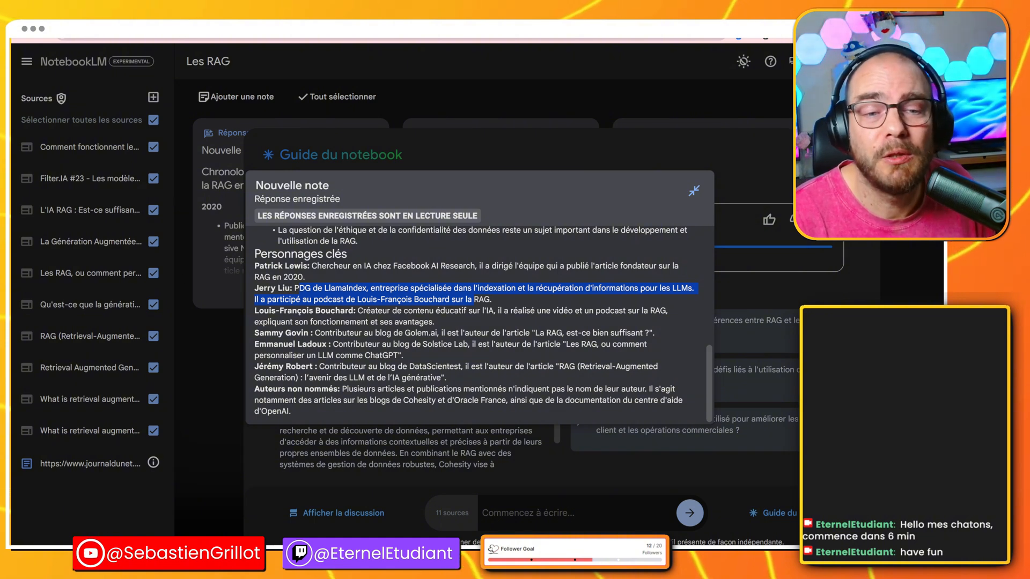
pyautogui.moveTo(357, 267); pyautogui.dragTo(415, 266)
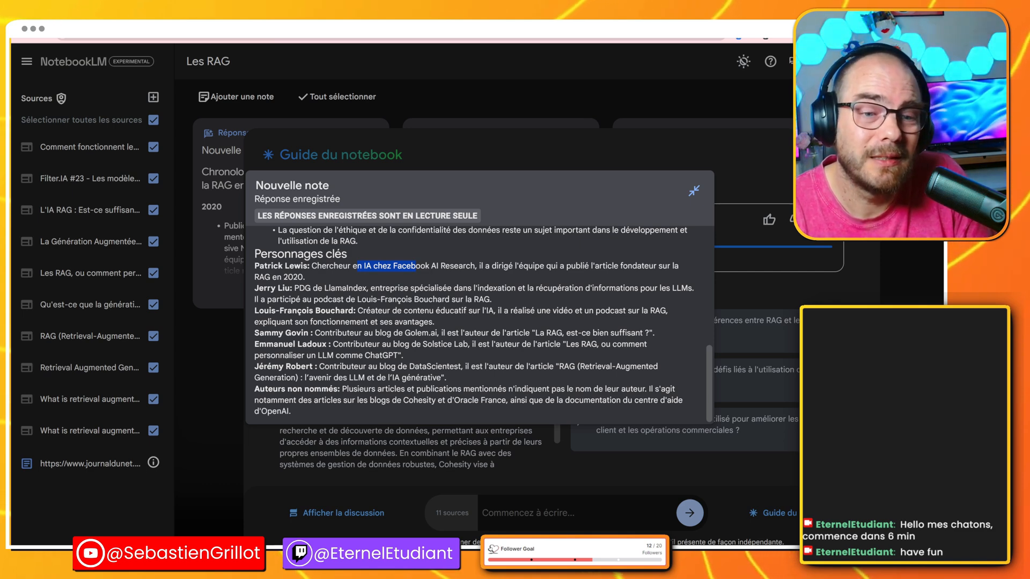
pyautogui.scroll(2, 480, 322)
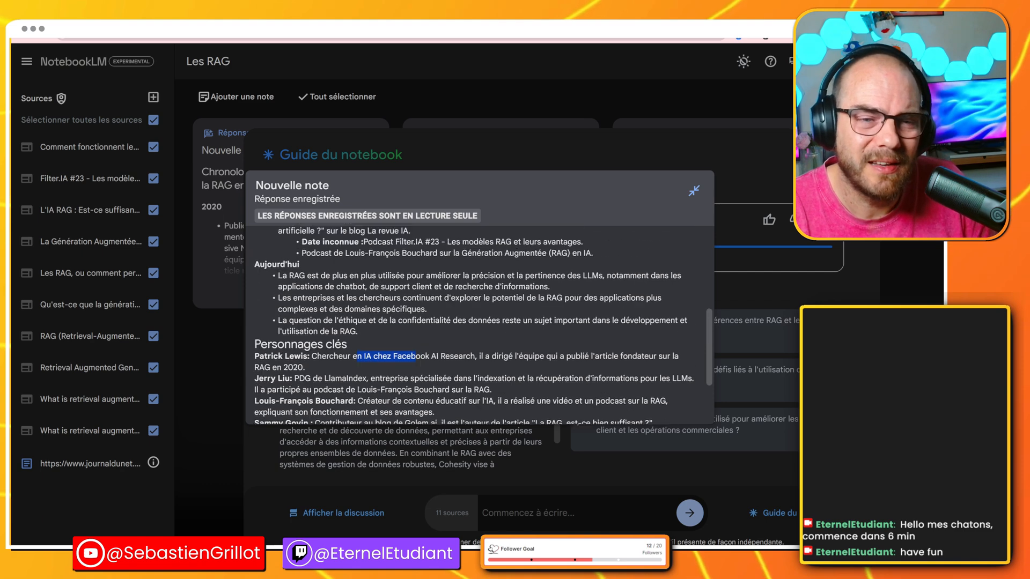
pyautogui.scroll(2, 480, 322)
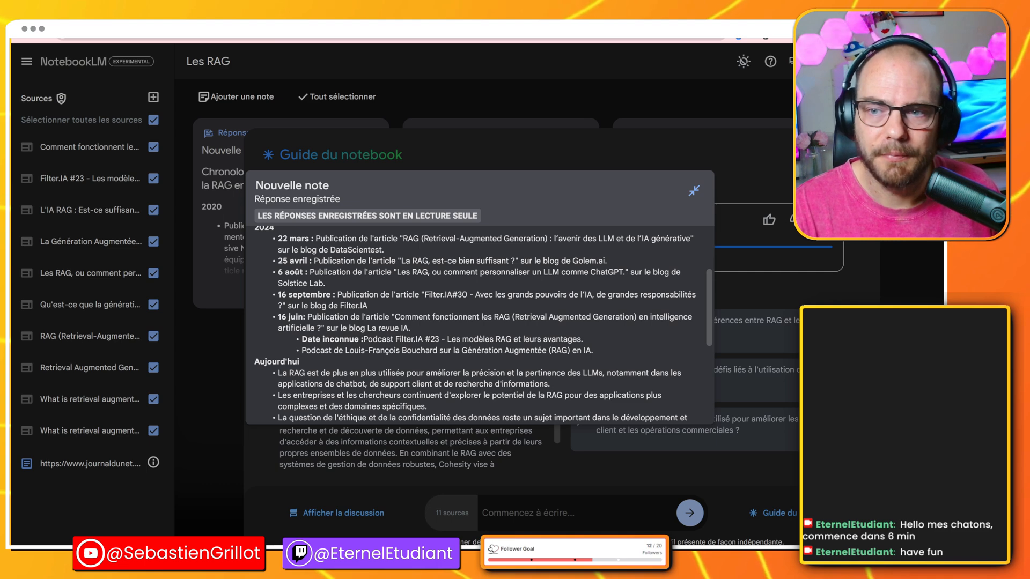
pyautogui.press('Escape')
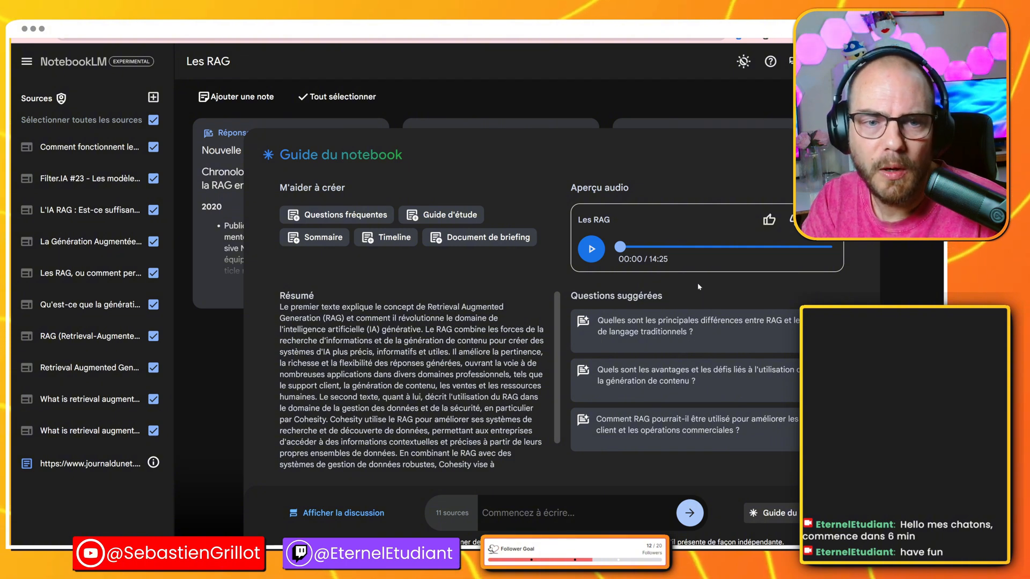
# Generate a "Guide d'étude" note and a "Questions fréquentes" note from the notebook guide, and check the study guide's read-only notice
pyautogui.click(451, 215)
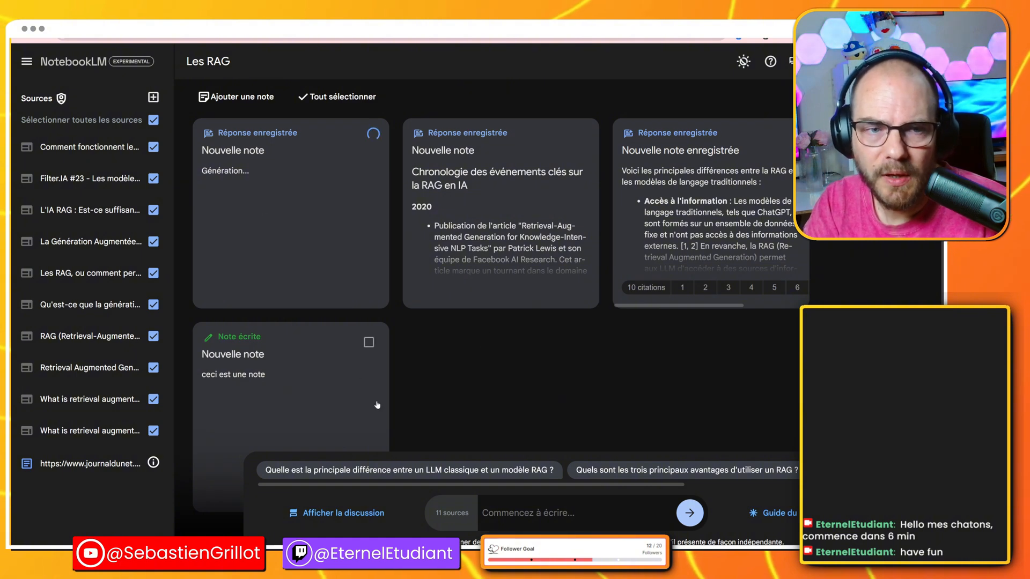
pyautogui.click(768, 513)
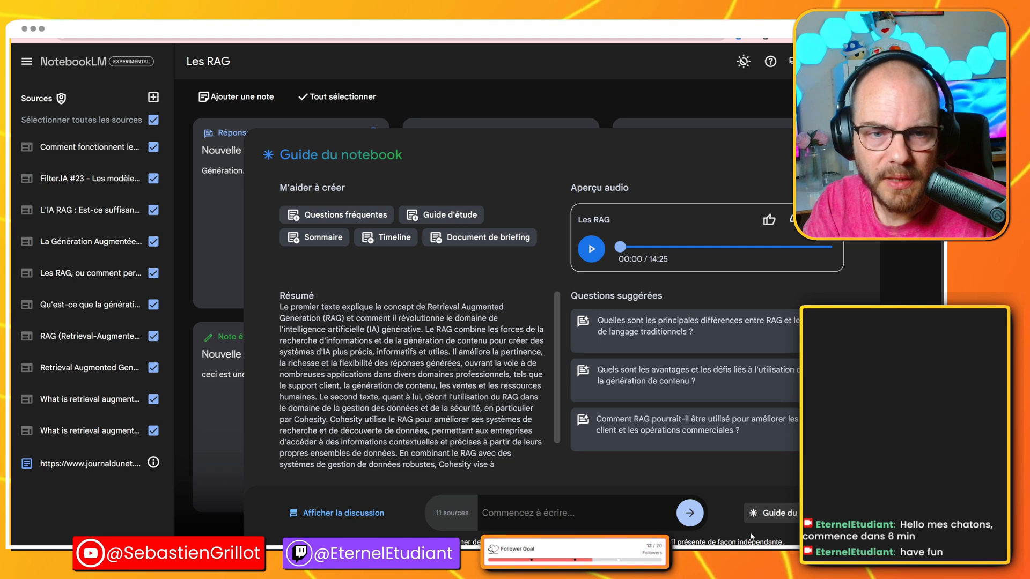
pyautogui.click(380, 215)
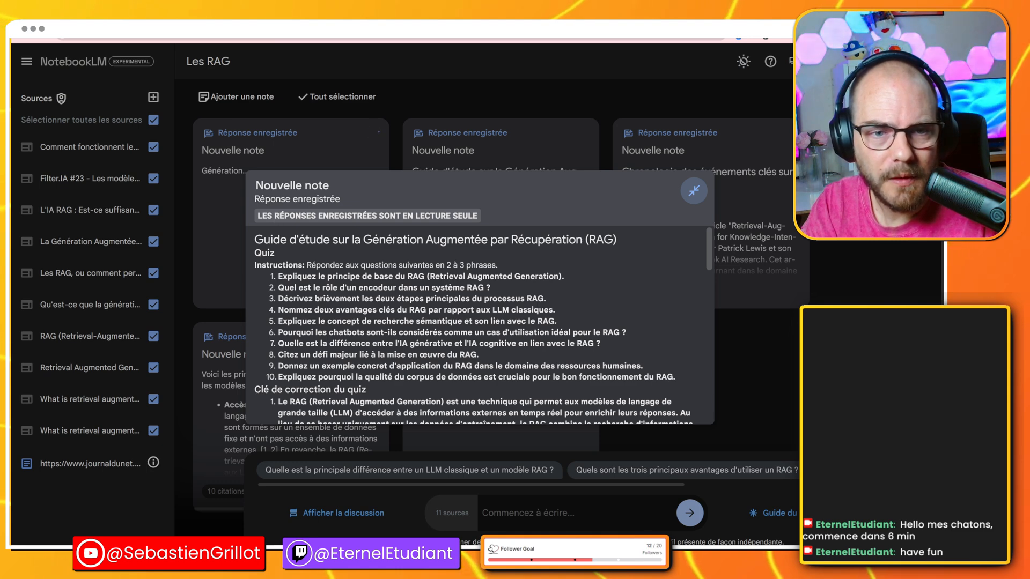
pyautogui.moveTo(274, 216); pyautogui.dragTo(468, 215)
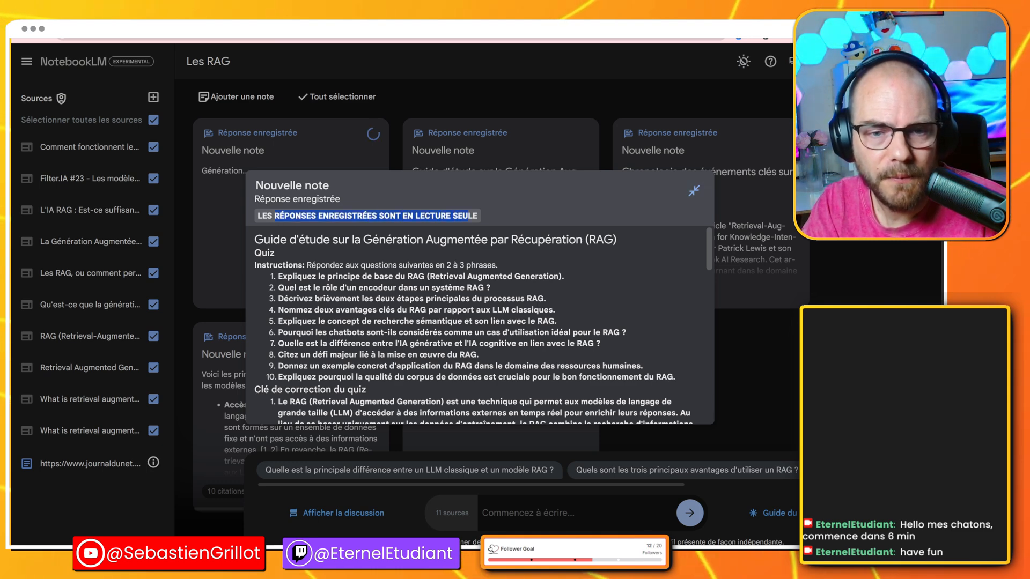
pyautogui.click(468, 216)
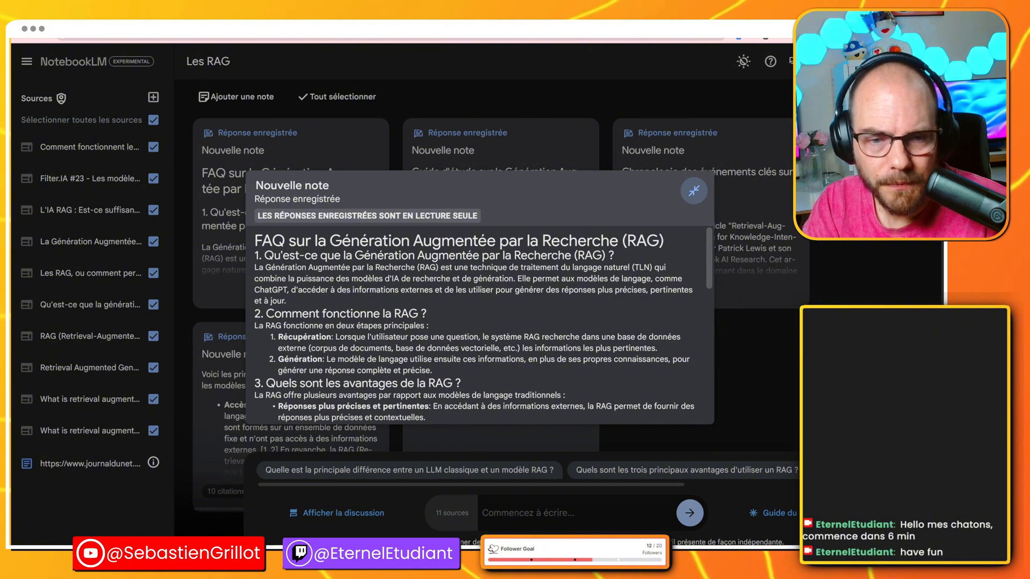
# Read the FAQ note's questions on RAG advantages, applications, challenges, future and limitations, and close the note
pyautogui.scroll(-2, 478, 327)
pyautogui.scroll(-2, 478, 327)
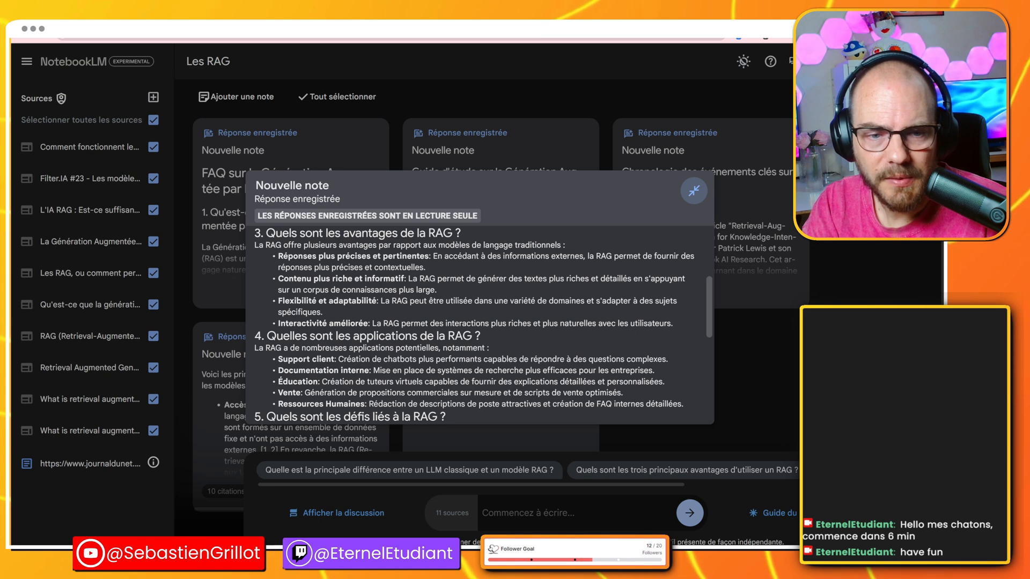
pyautogui.scroll(-3, 478, 328)
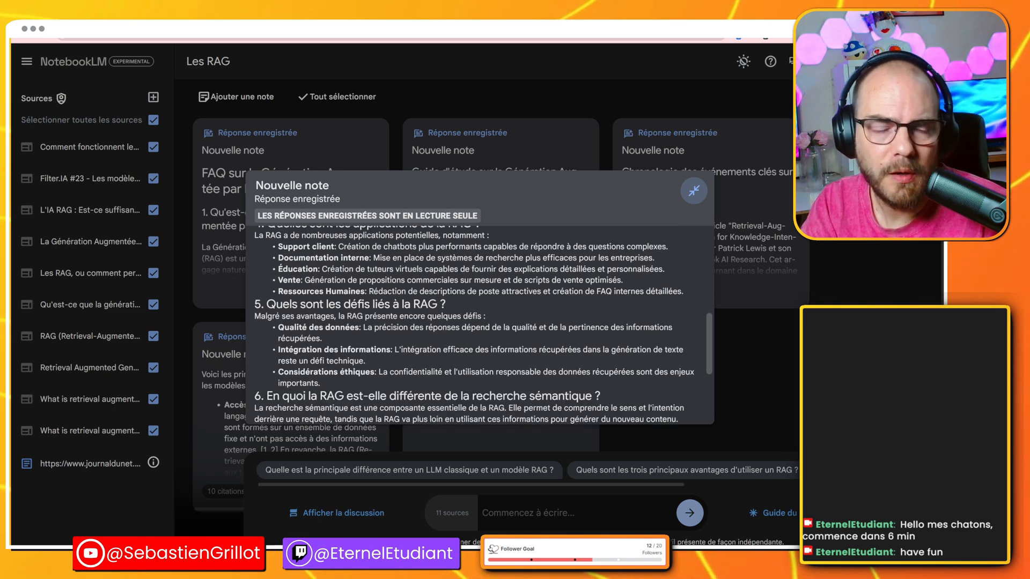
pyautogui.scroll(-2, 477, 328)
pyautogui.scroll(-1, 478, 327)
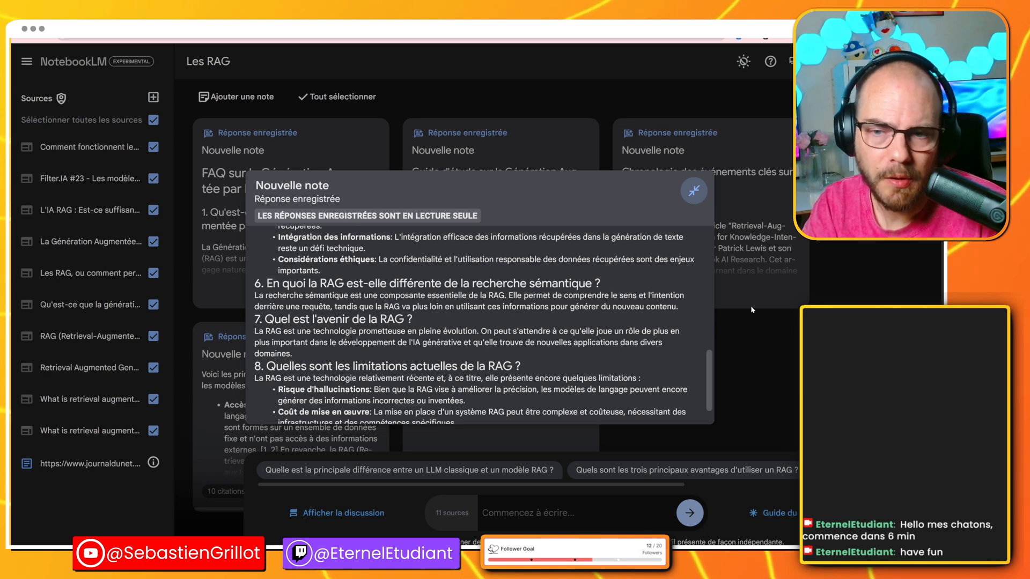
pyautogui.click(771, 323)
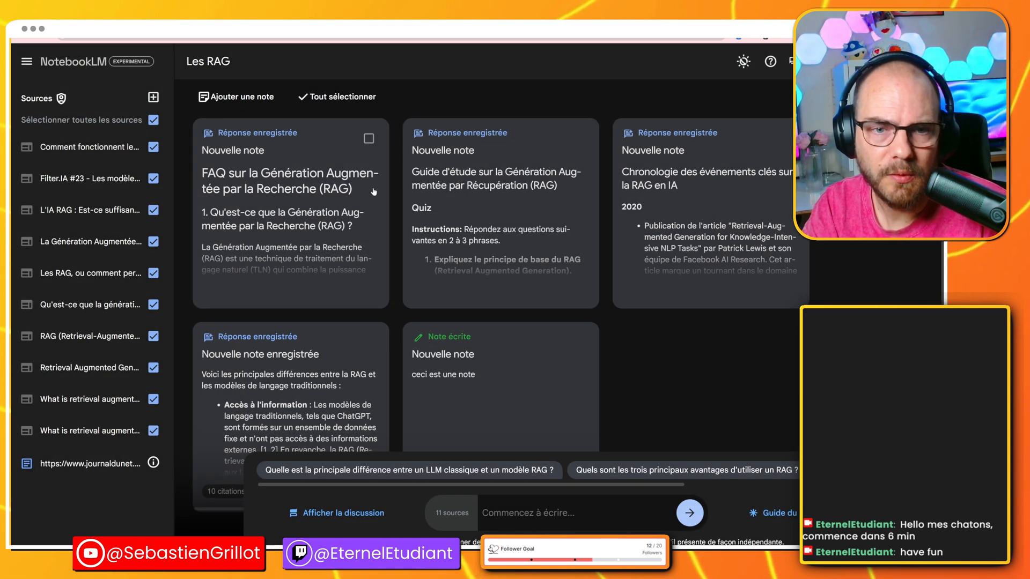
# Open the study guide note and examine its ten quiz questions and the answers in "Clé de correction du quiz"
pyautogui.click(796, 518)
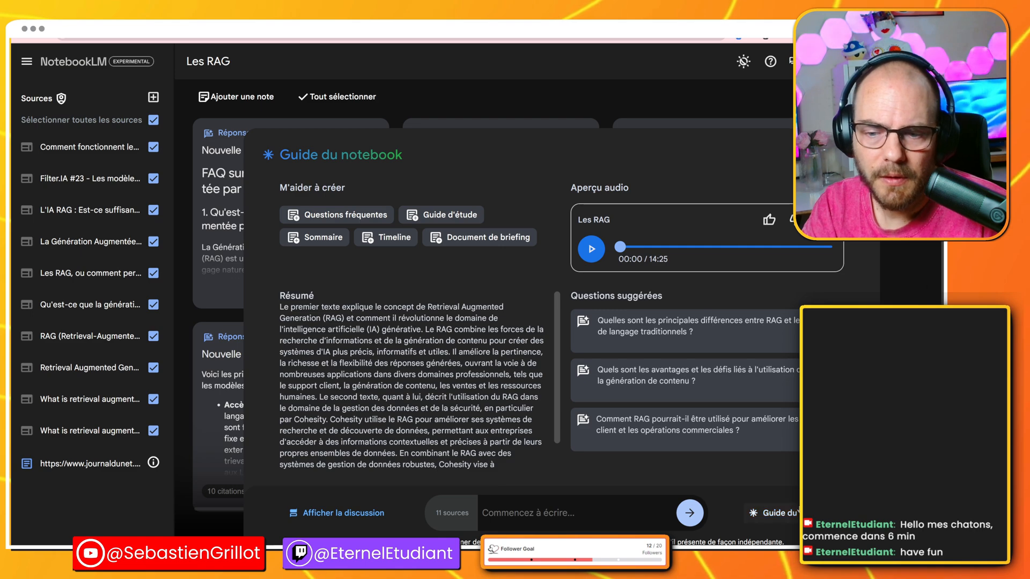
pyautogui.click(777, 512)
pyautogui.click(490, 169)
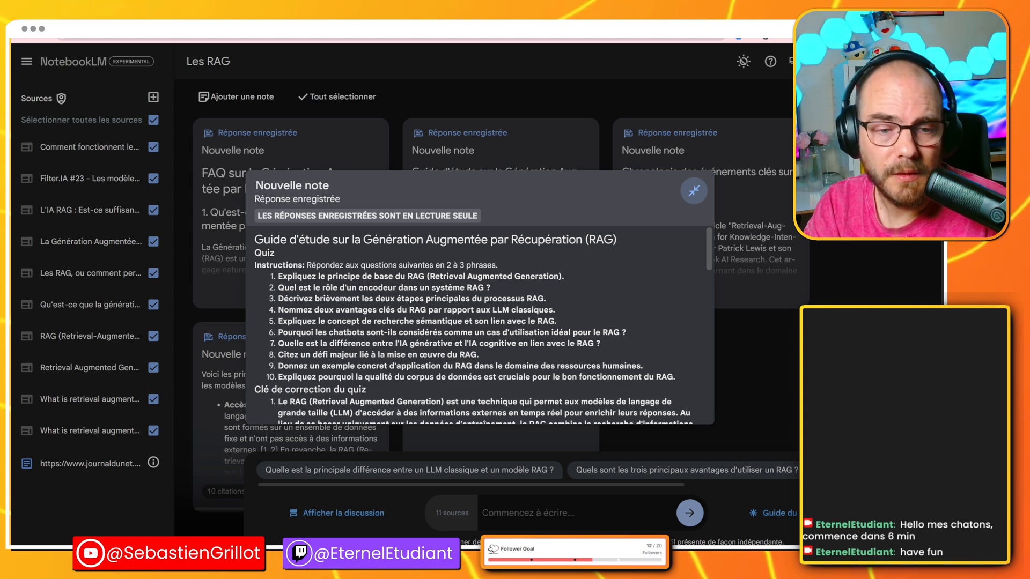
pyautogui.scroll(-1, 477, 322)
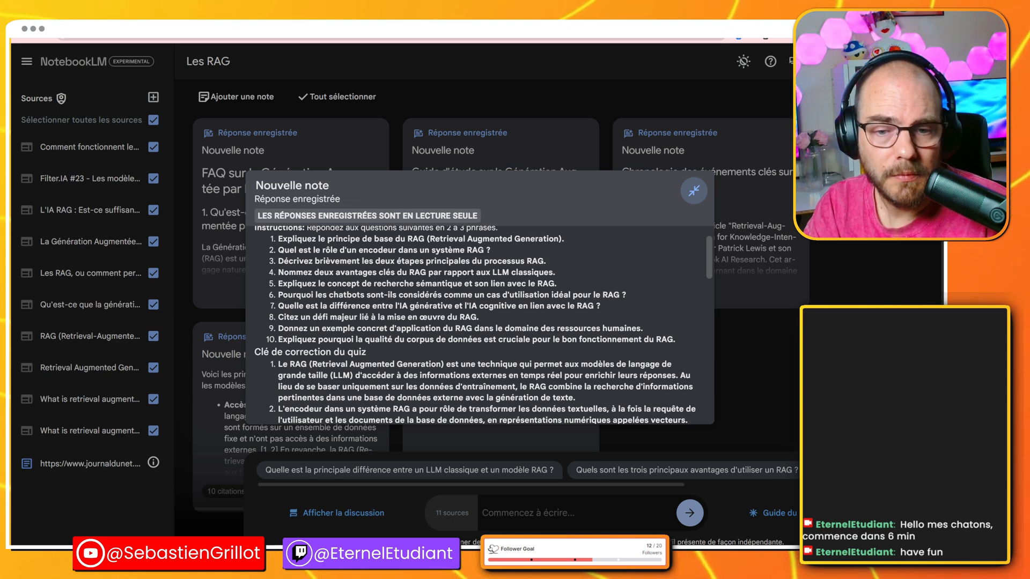
pyautogui.scroll(-1, 477, 322)
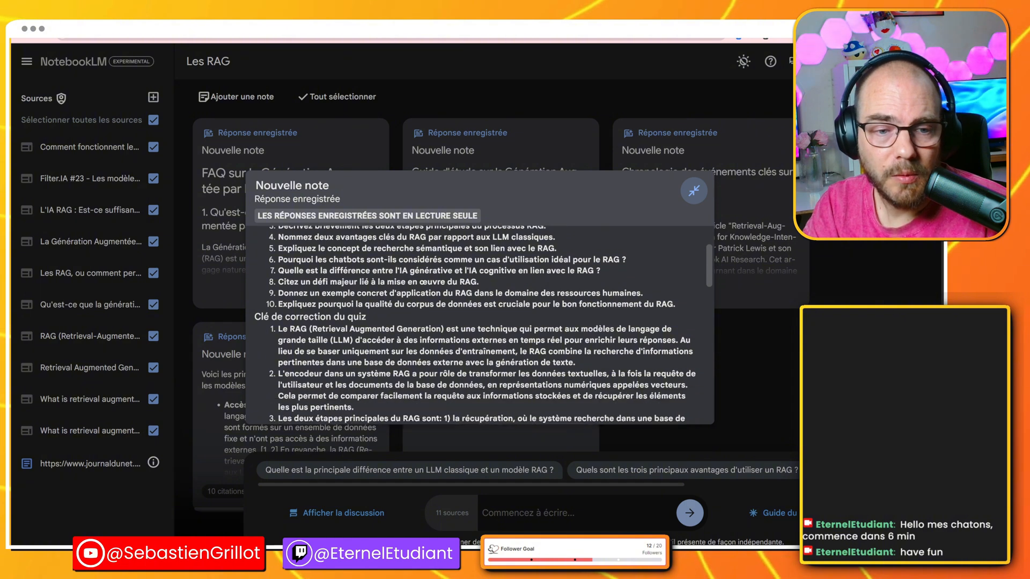
pyautogui.scroll(-5, 477, 321)
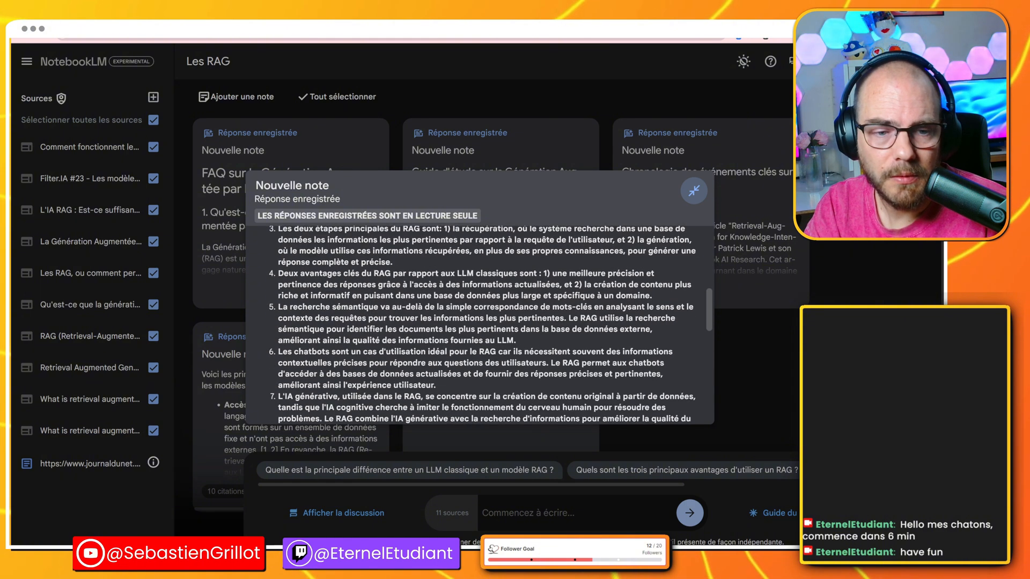
pyautogui.scroll(-4, 478, 322)
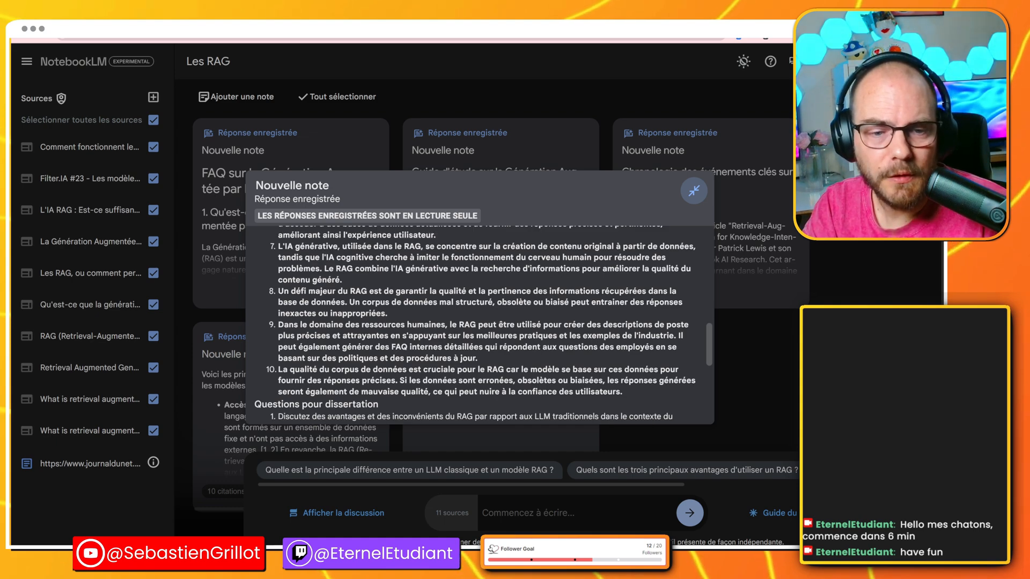
pyautogui.scroll(15, 477, 322)
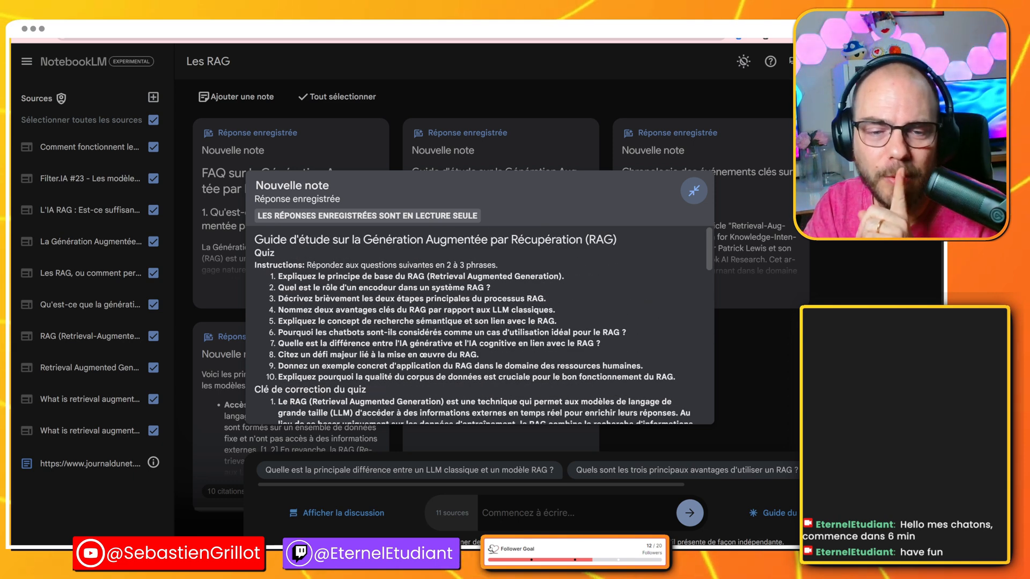
# Copy the first "Questions pour dissertation" item, on RAG versus traditional LLMs for customer service chatbots, from the study guide note
pyautogui.scroll(-10, 477, 322)
pyautogui.scroll(-10, 478, 322)
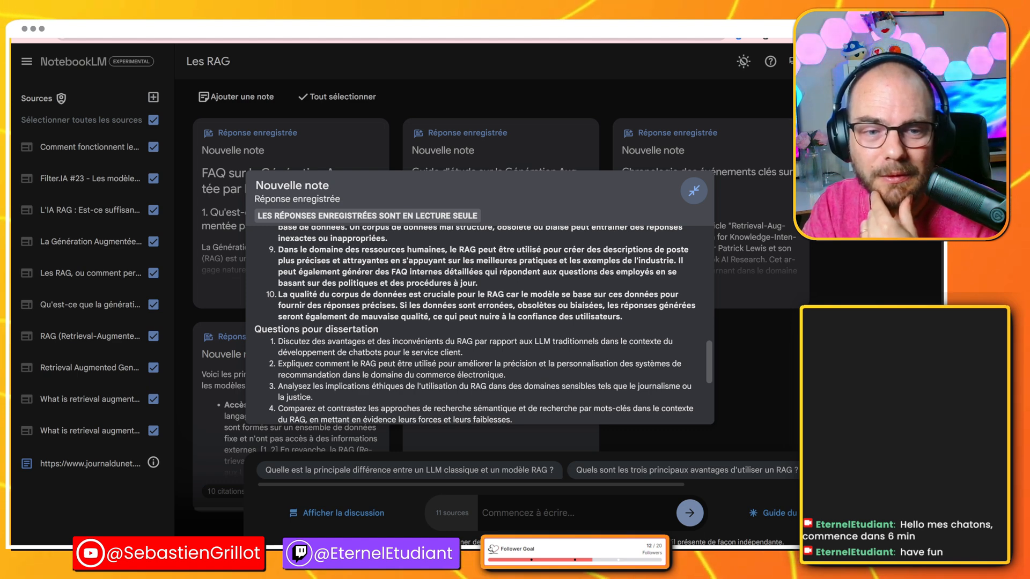
pyautogui.moveTo(278, 342); pyautogui.dragTo(463, 352)
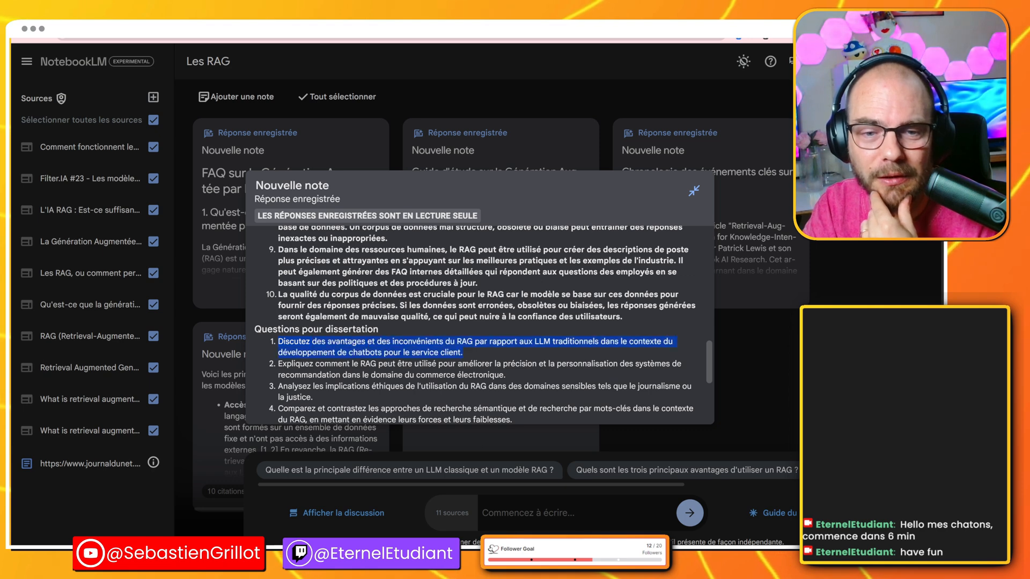
pyautogui.rightClick(451, 348)
pyautogui.click(468, 354)
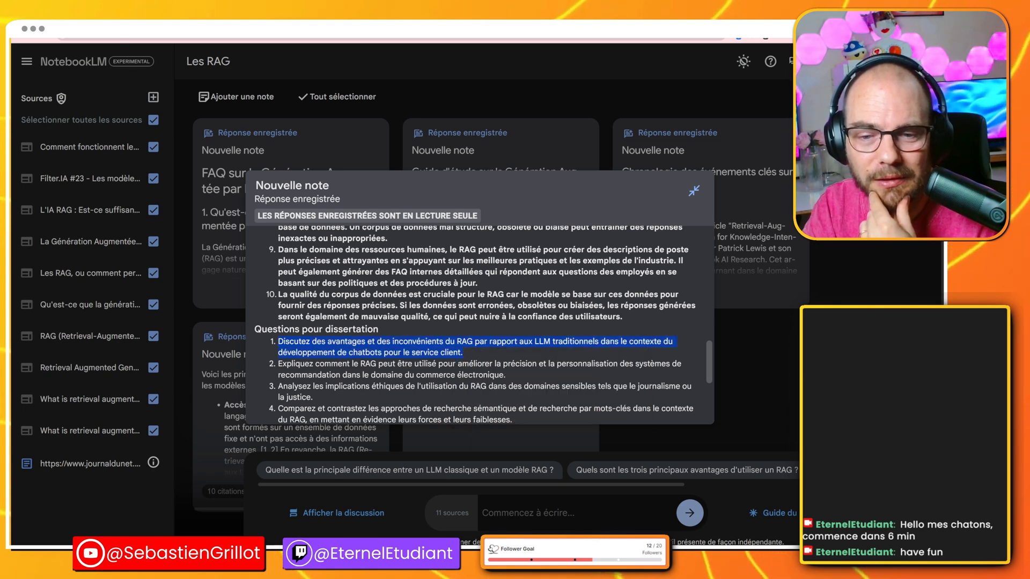
# Paste the copied essay question into the notebook chat and submit it to be answered from the 11 sources
pyautogui.click(500, 509)
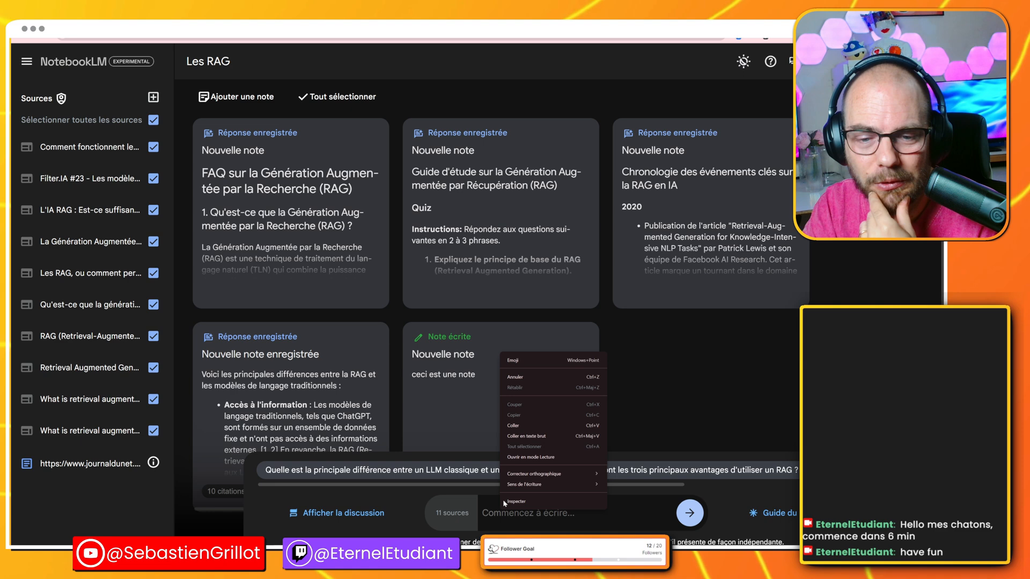
pyautogui.click(517, 429)
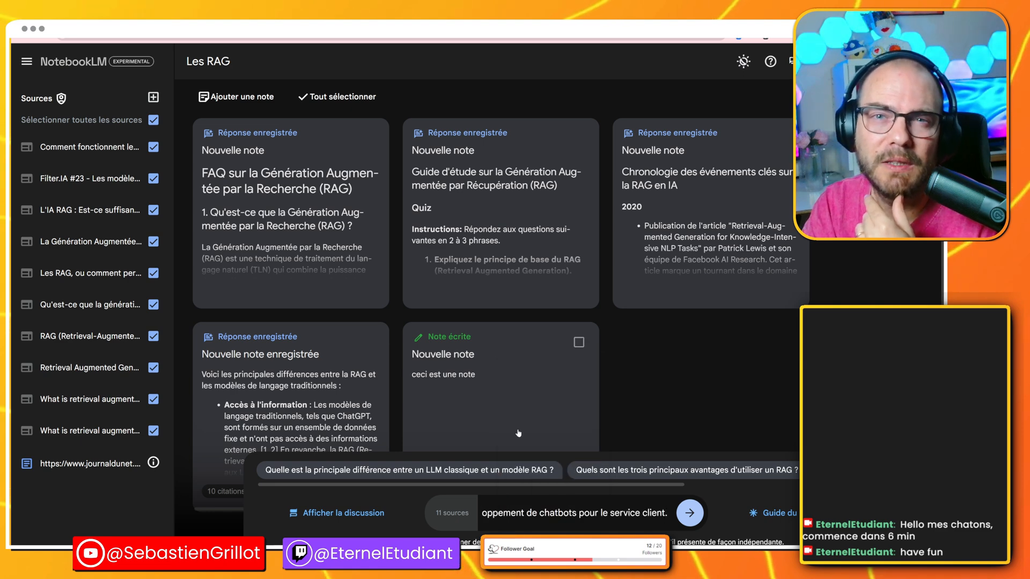
pyautogui.click(691, 521)
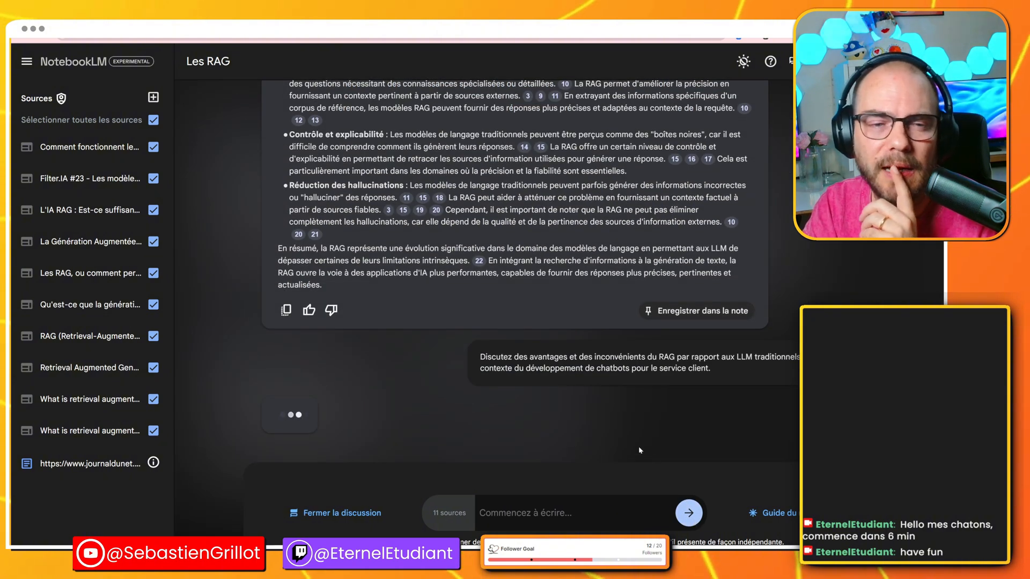
# Revisit the earlier answer on RAG versus traditional models, and go to the start of the new customer service chatbot answer
pyautogui.scroll(5, 616, 408)
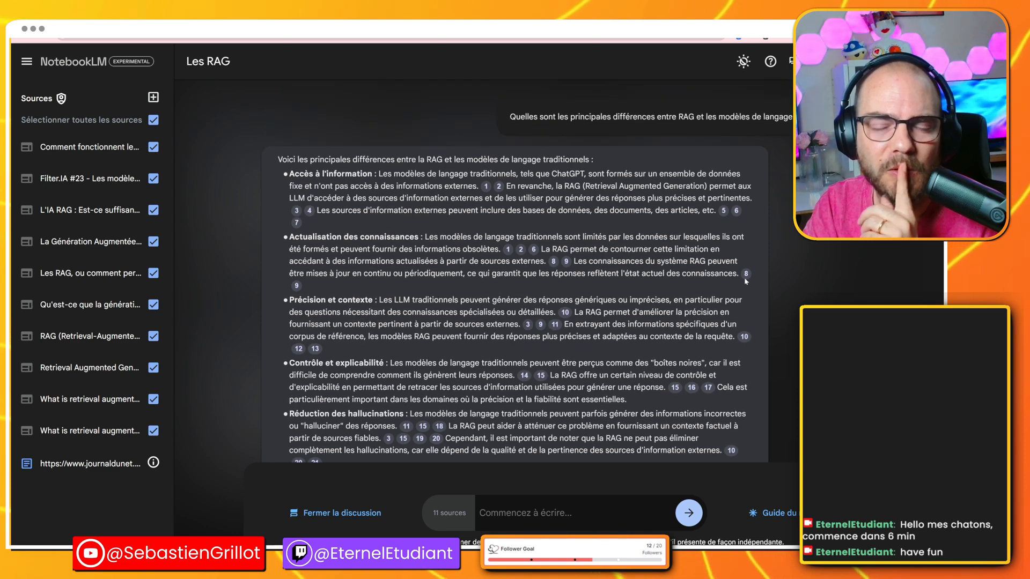
pyautogui.scroll(-5, 745, 317)
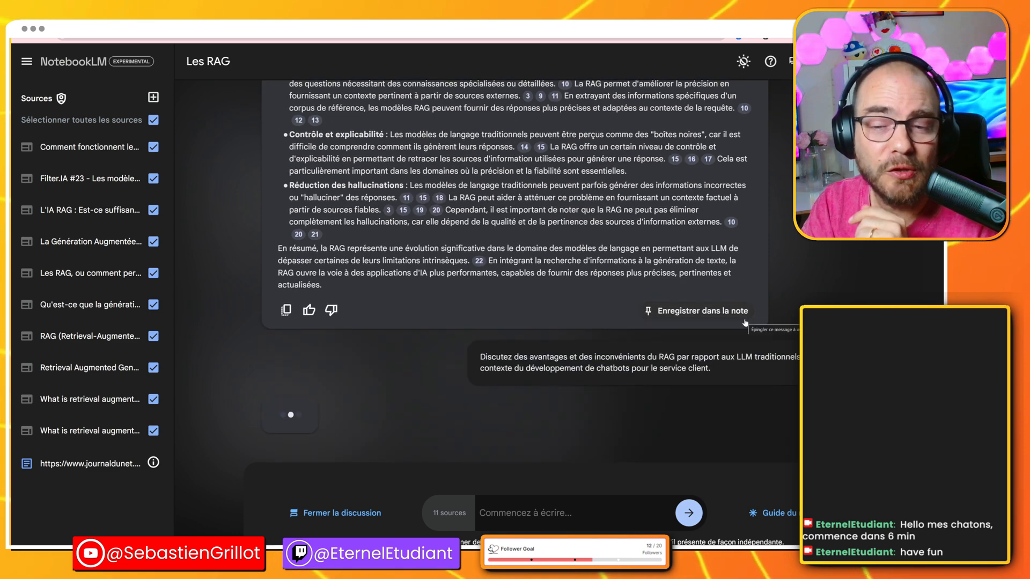
pyautogui.moveTo(549, 357); pyautogui.dragTo(648, 369)
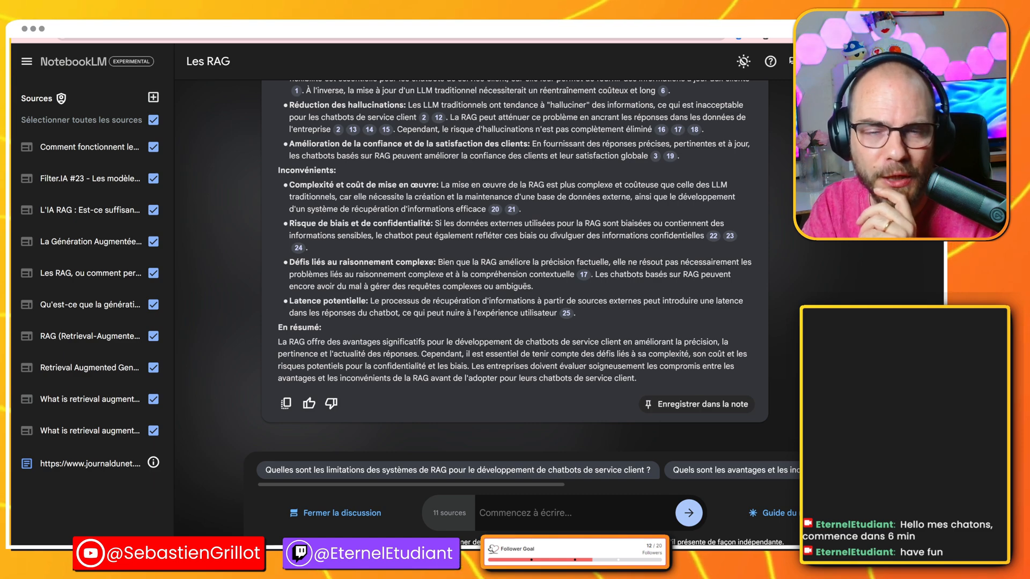
pyautogui.scroll(4, 642, 367)
pyautogui.scroll(1, 642, 367)
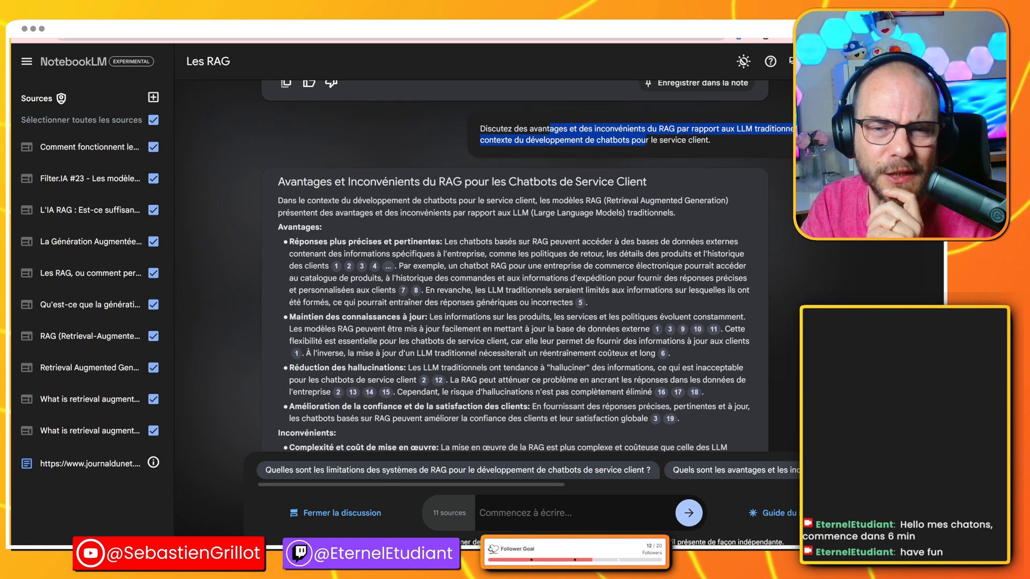
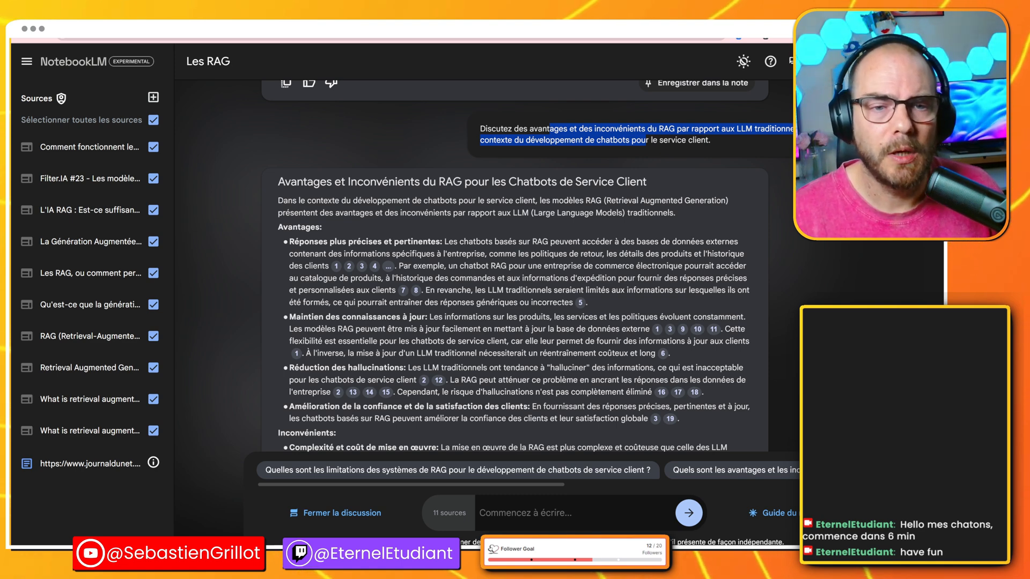
# Read the answer's "Inconvénients" on implementation complexity and cost, bias and confidentiality risk, and complex reasoning, highlighting the key phrases
pyautogui.scroll(-2, 515, 269)
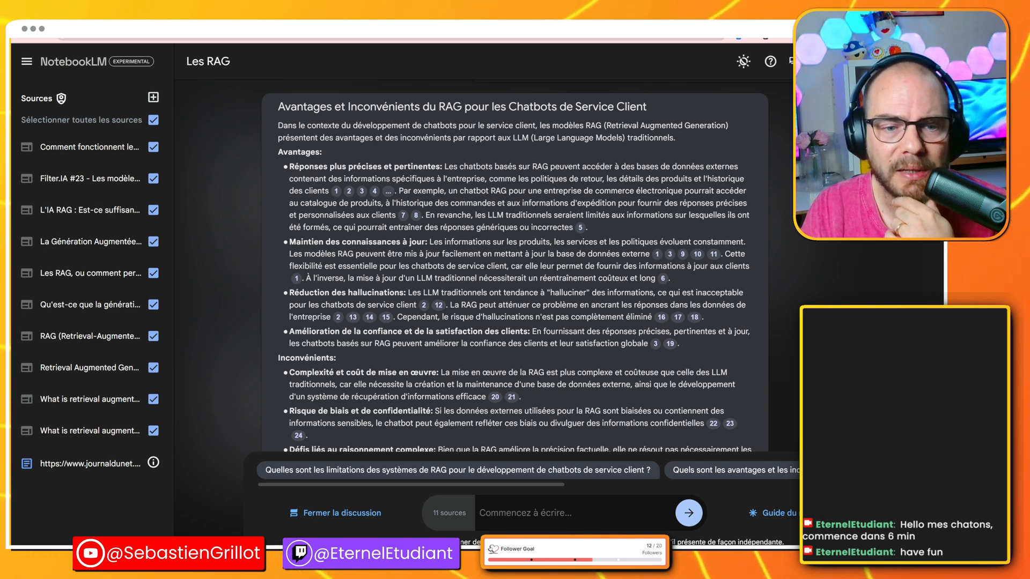
pyautogui.moveTo(315, 372); pyautogui.dragTo(422, 385)
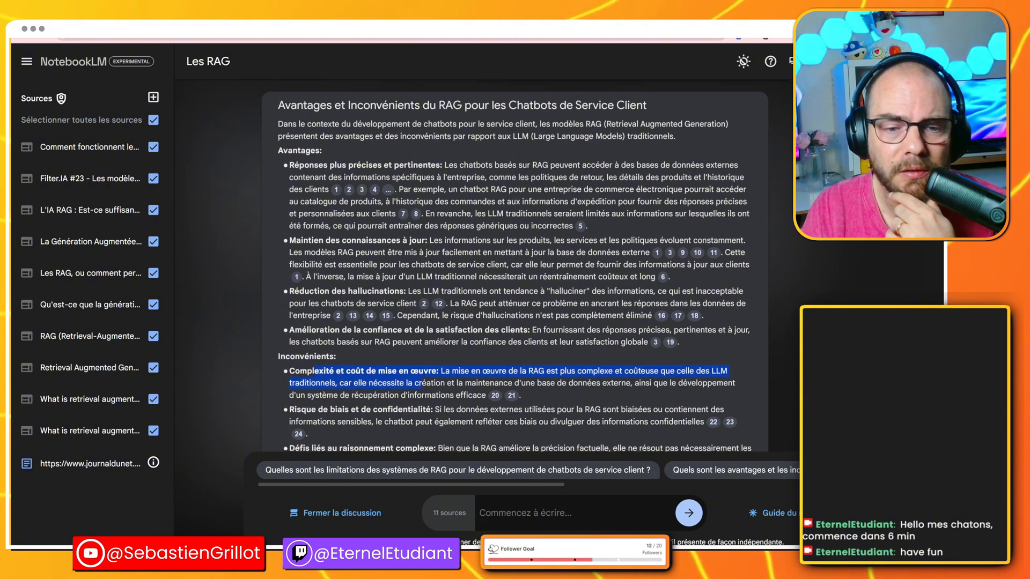
pyautogui.scroll(-2, 515, 268)
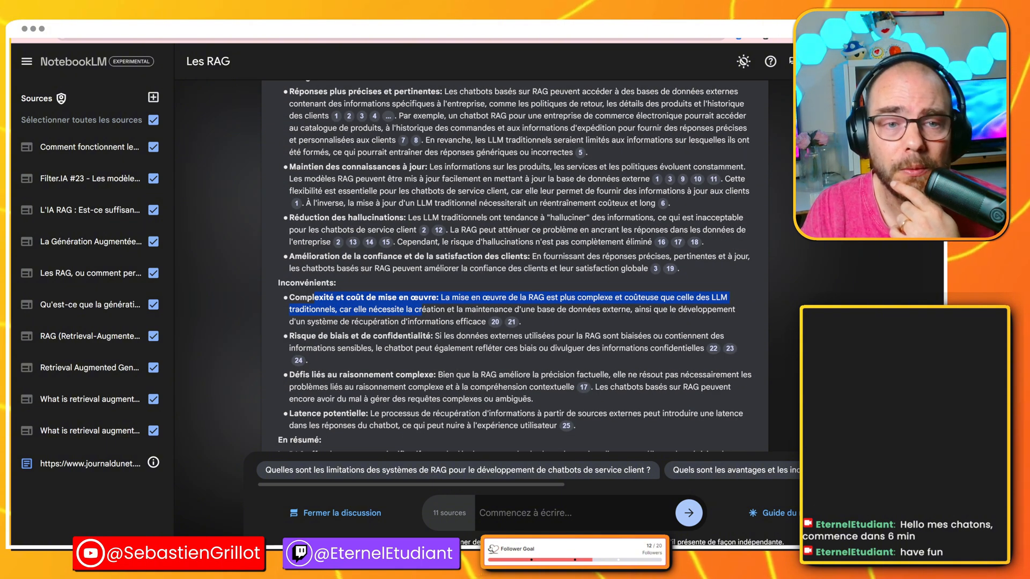
pyautogui.moveTo(318, 337); pyautogui.dragTo(349, 337)
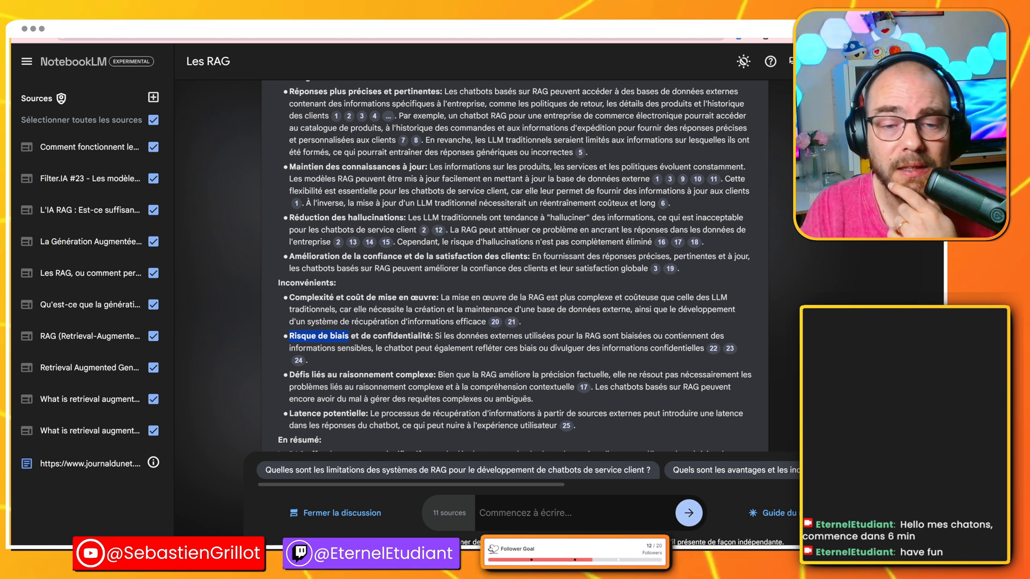
pyautogui.click(294, 337)
pyautogui.moveTo(435, 336); pyautogui.dragTo(413, 348)
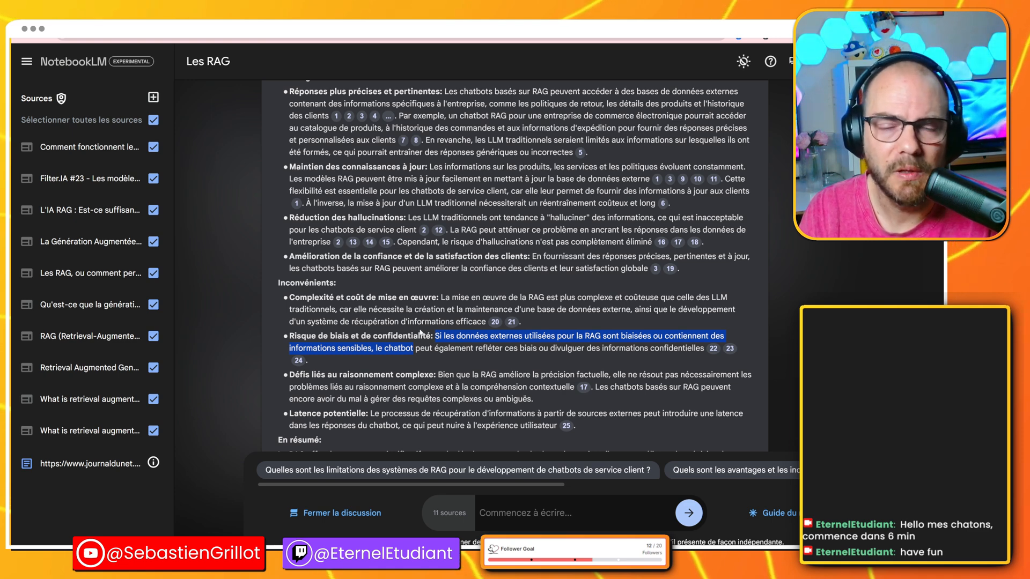
pyautogui.scroll(-1, 422, 333)
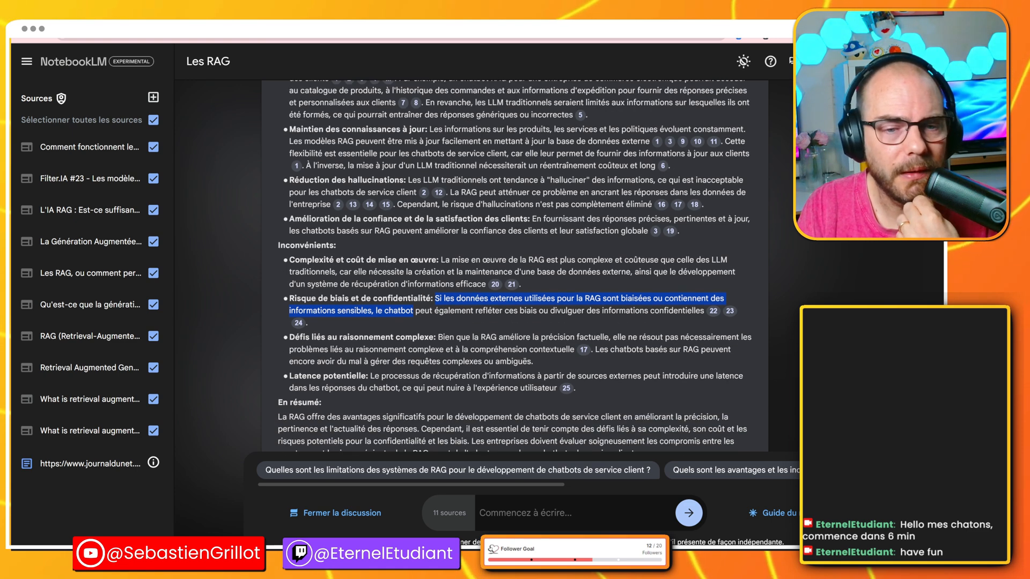
pyautogui.moveTo(432, 338); pyautogui.dragTo(341, 338)
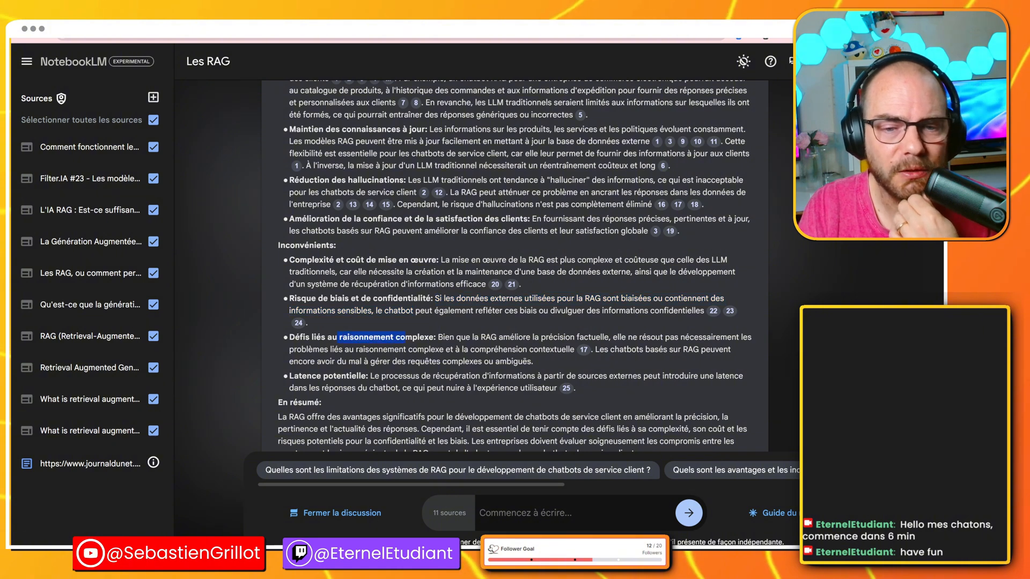
pyautogui.click(344, 338)
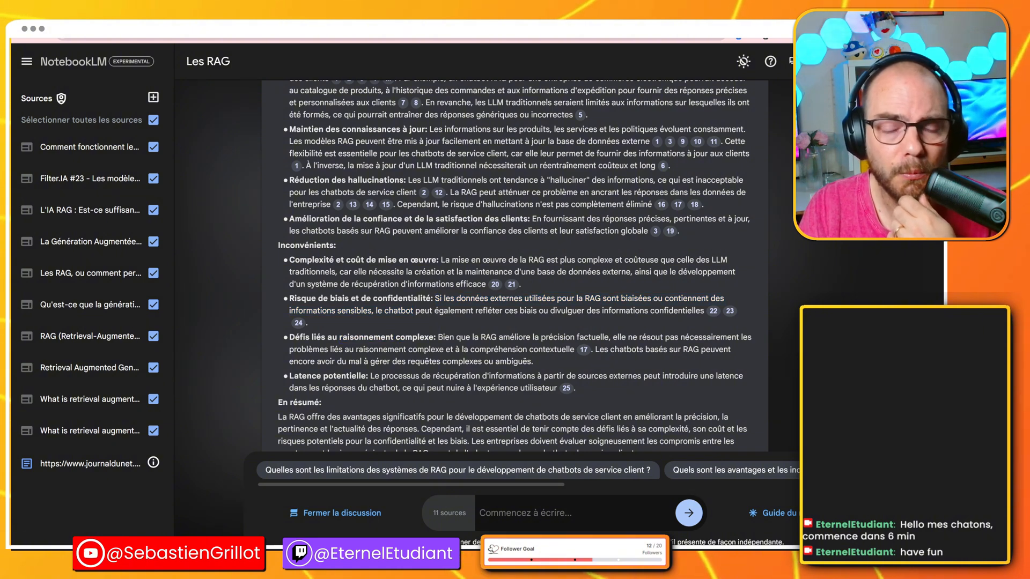
# Review the answer down to its summary, highlighting the drawbacks "Latence potentielle" and "Défis liés au raisonnement complexe"
pyautogui.scroll(4, 445, 339)
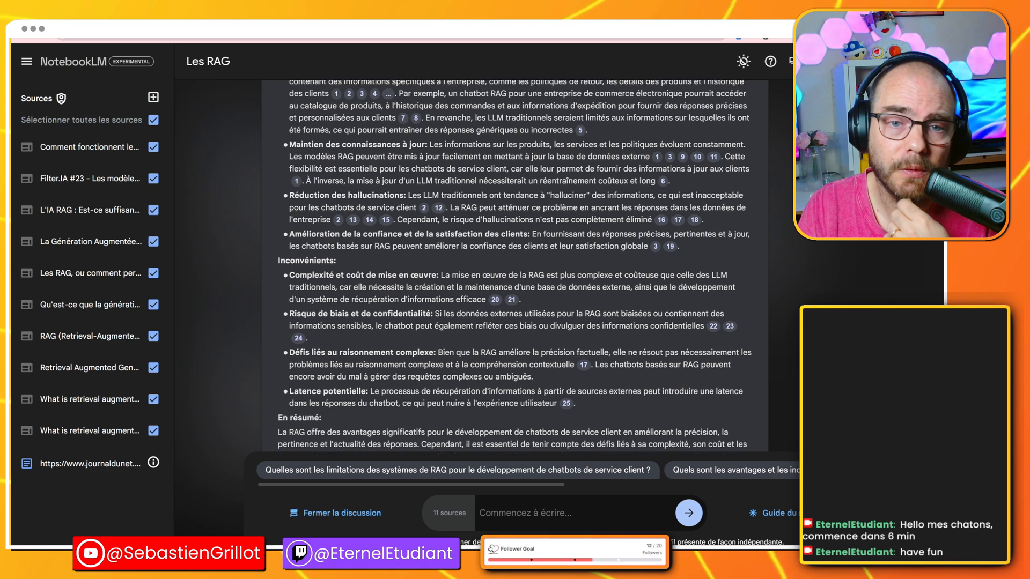
pyautogui.scroll(-2, 444, 339)
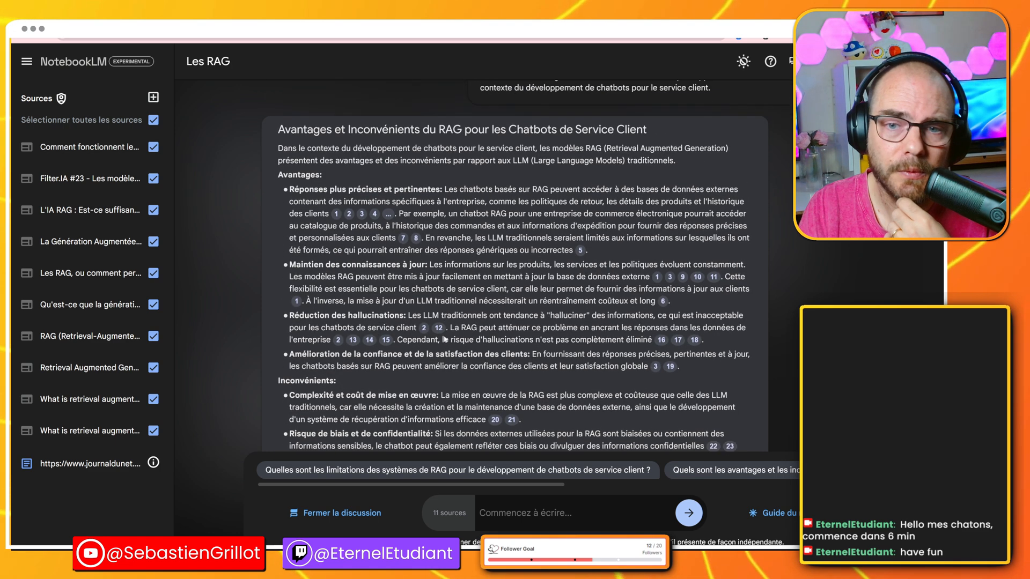
pyautogui.scroll(1, 515, 266)
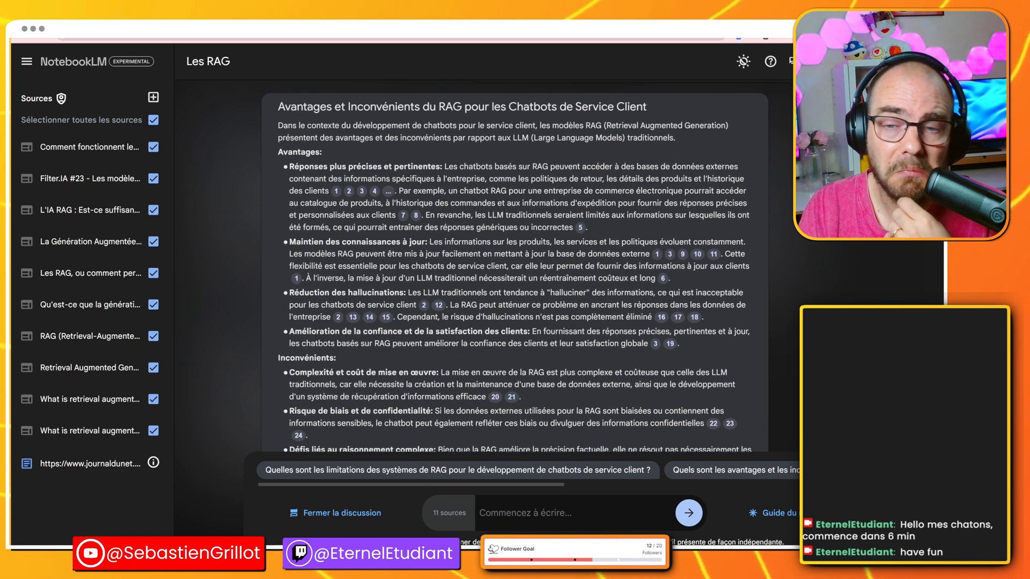
pyautogui.scroll(-2, 515, 265)
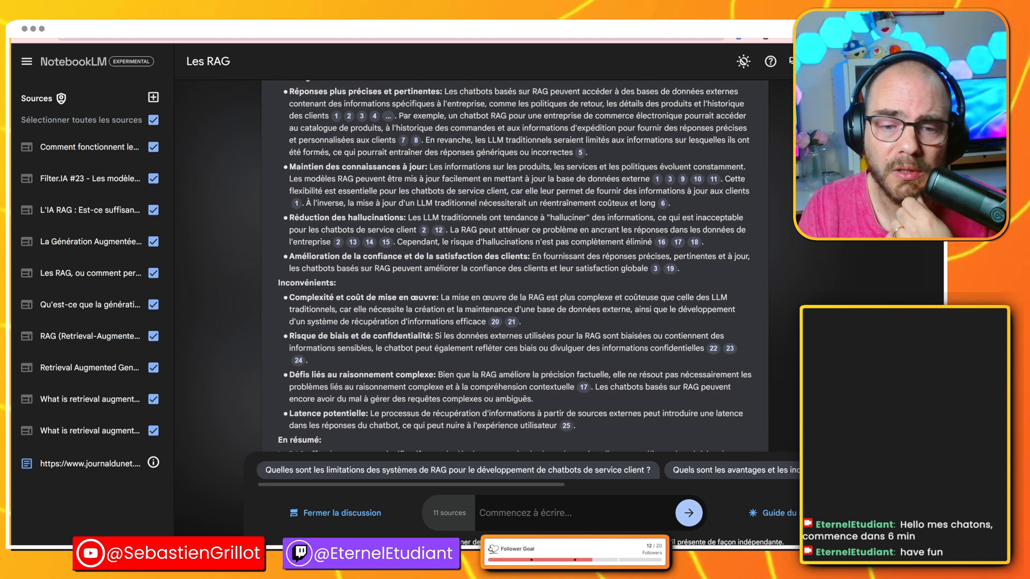
pyautogui.scroll(-2, 515, 266)
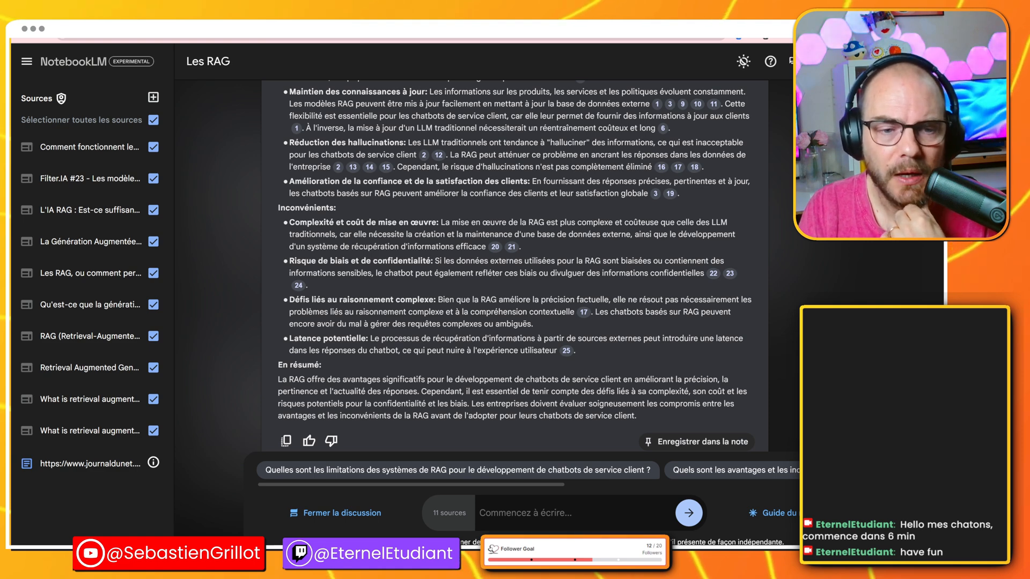
pyautogui.moveTo(290, 339); pyautogui.dragTo(333, 338)
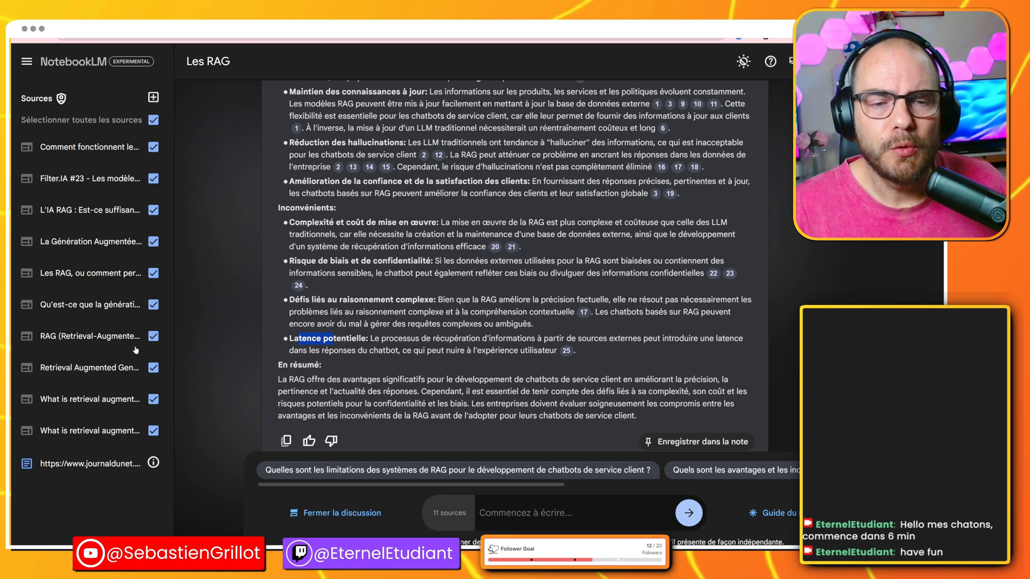
pyautogui.moveTo(434, 300); pyautogui.dragTo(290, 303)
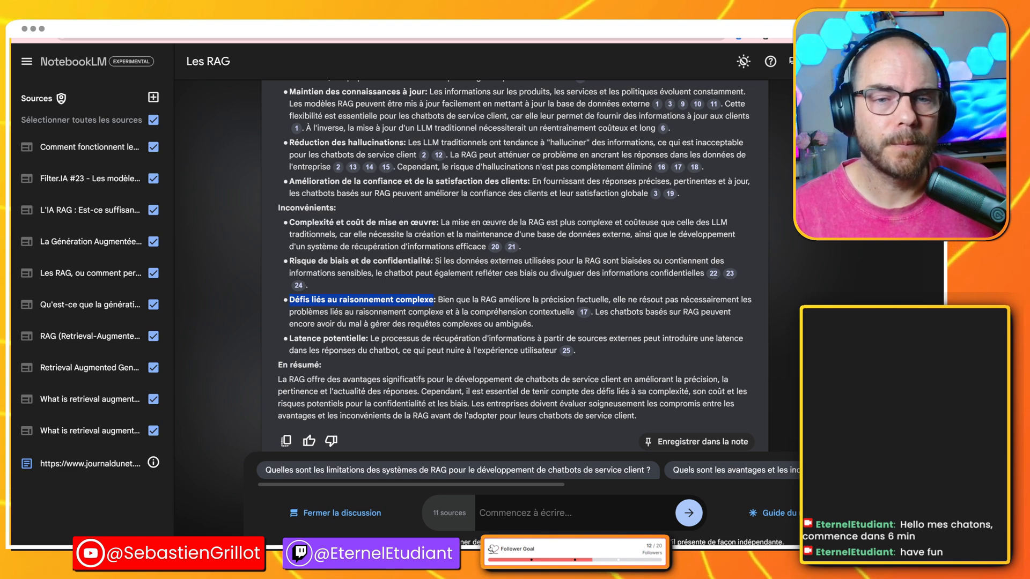
# Compare the advantage "Réponses plus précises et pertinentes" with the bias and confidentiality drawback, highlighting text in both
pyautogui.scroll(3, 255, 241)
pyautogui.scroll(-1, 250, 246)
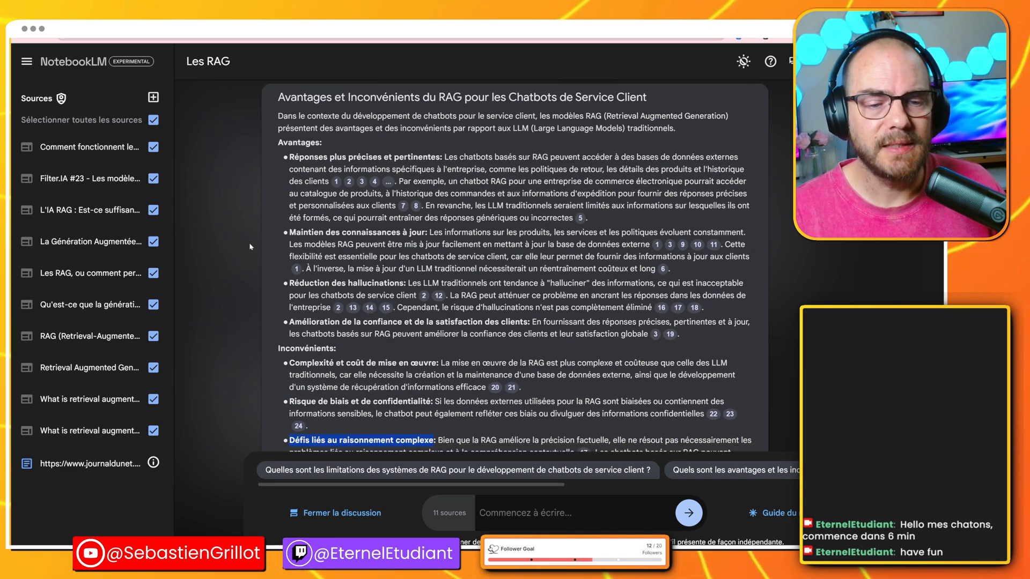
pyautogui.scroll(-1, 250, 246)
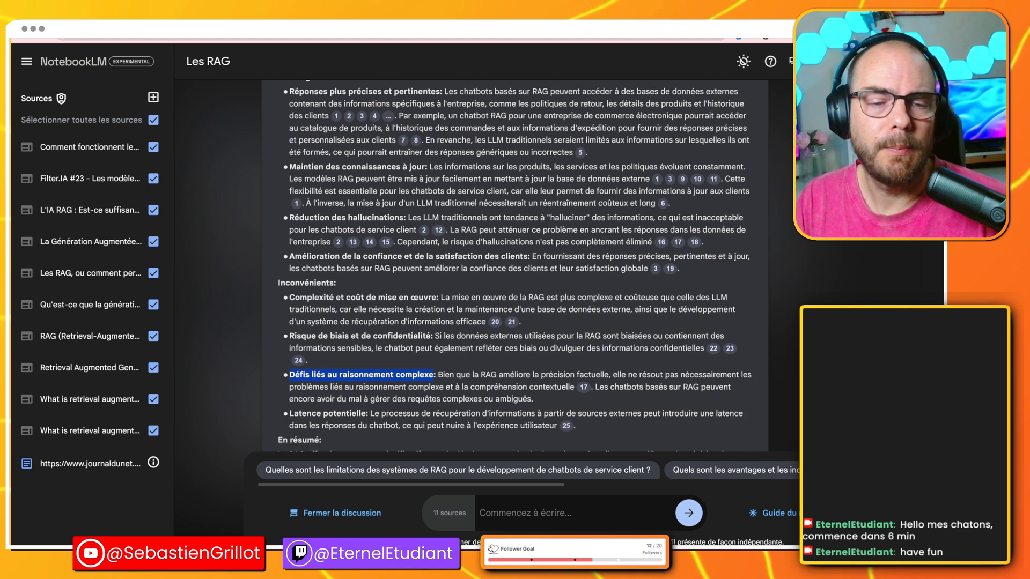
pyautogui.scroll(3, 515, 268)
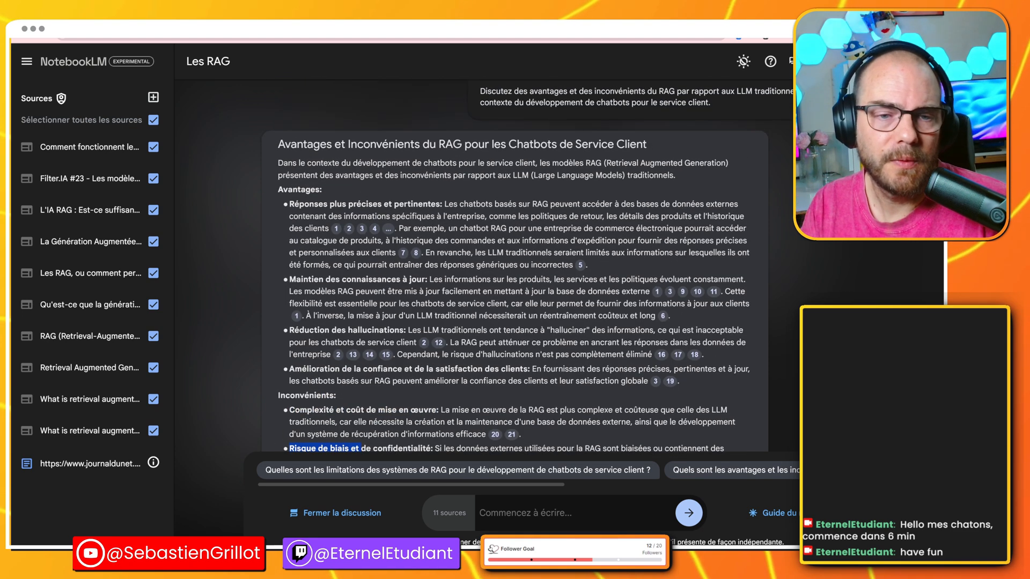
pyautogui.moveTo(368, 204); pyautogui.dragTo(370, 253)
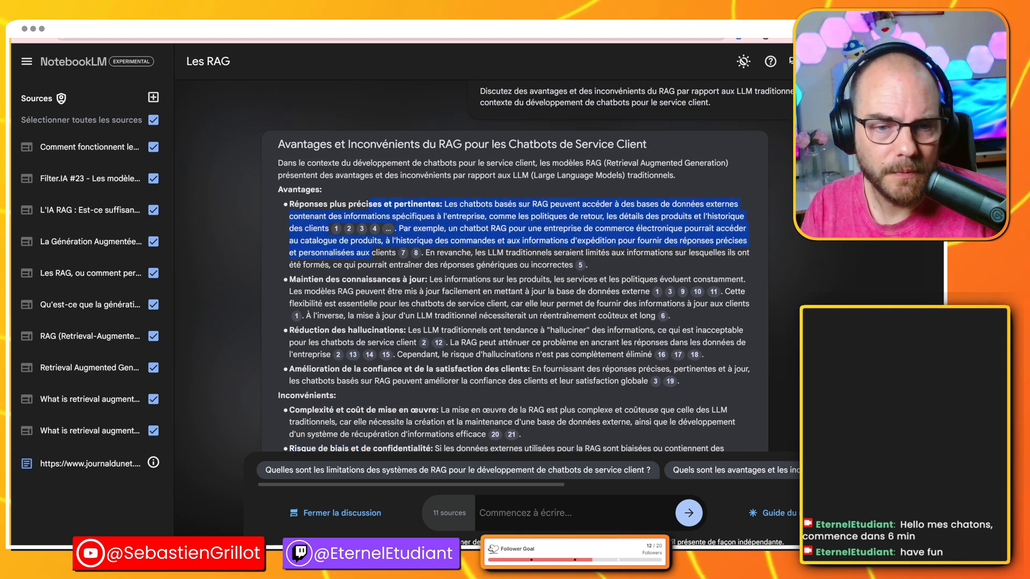
pyautogui.scroll(-4, 515, 268)
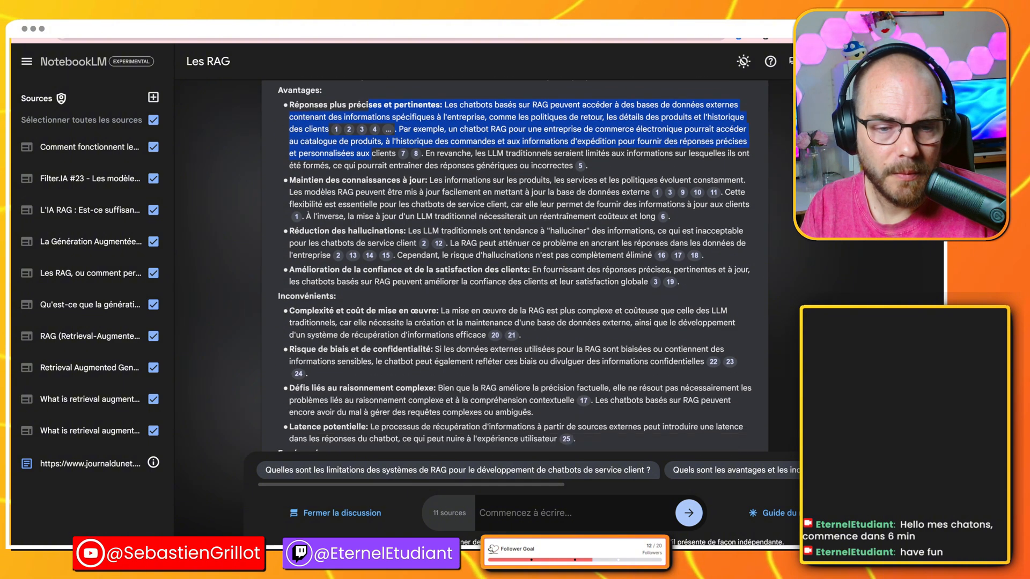
pyautogui.doubleClick(302, 298)
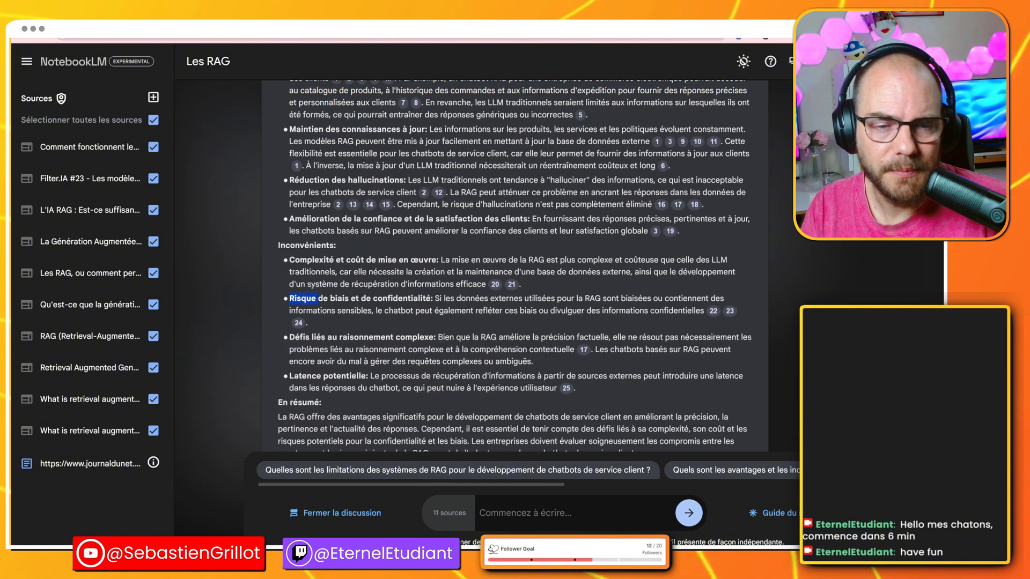
# Highlight "Réduction des hallucinations" among the advantages and "Risque de biais" among the drawbacks, and reread both lists
pyautogui.scroll(1, 515, 268)
pyautogui.scroll(1, 320, 263)
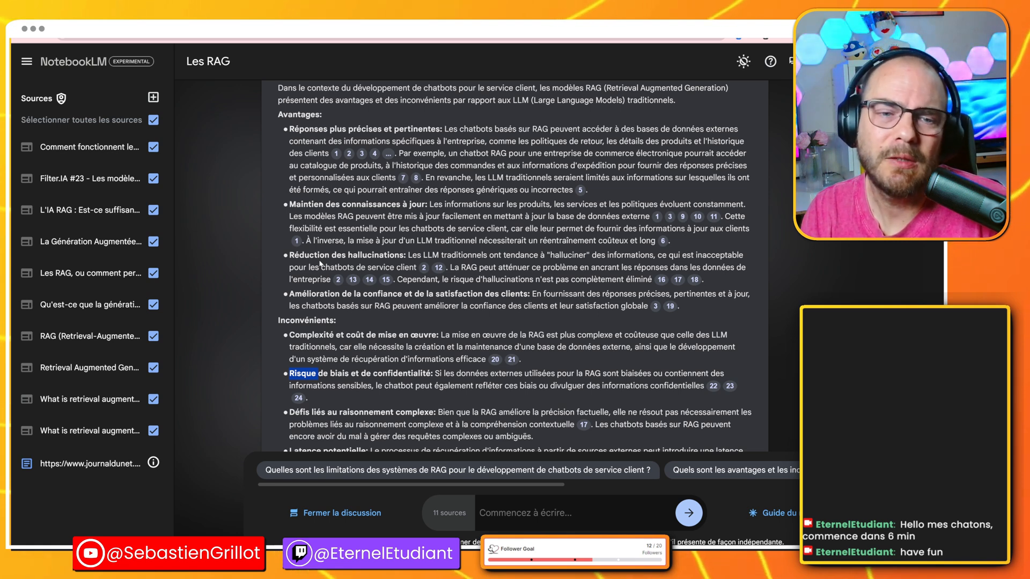
pyautogui.moveTo(290, 255); pyautogui.dragTo(403, 256)
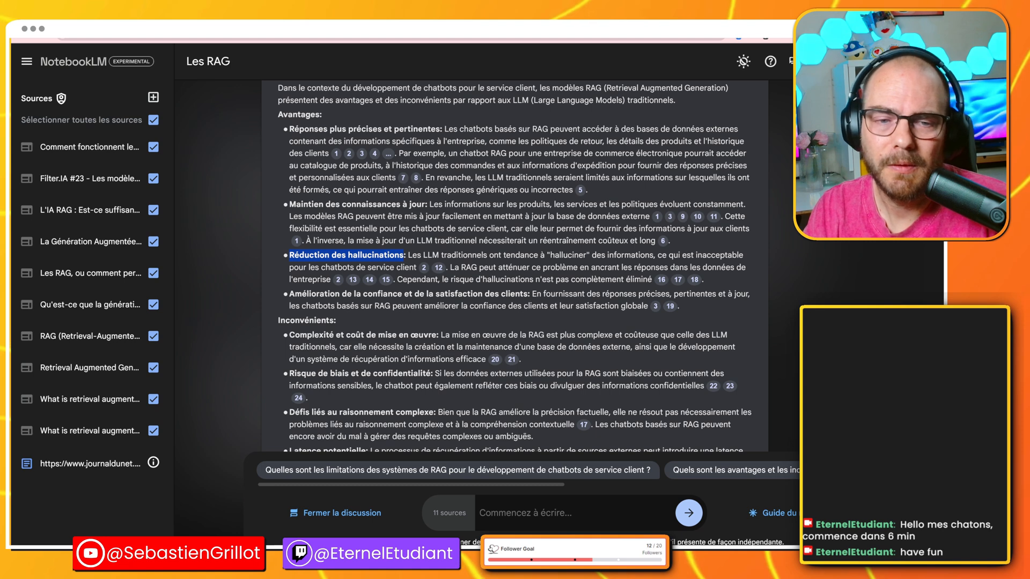
pyautogui.scroll(-3, 322, 283)
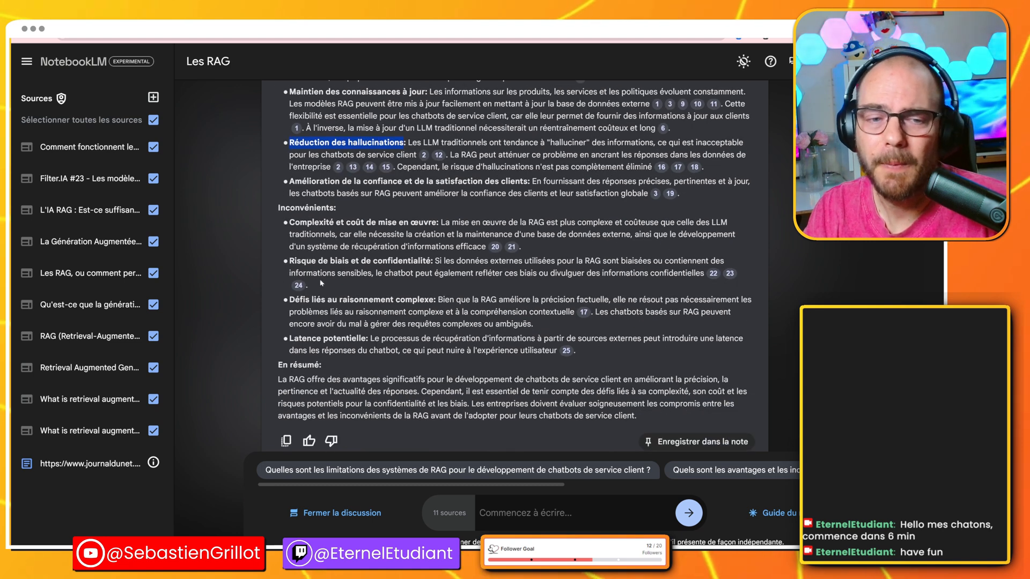
pyautogui.moveTo(290, 261); pyautogui.dragTo(349, 261)
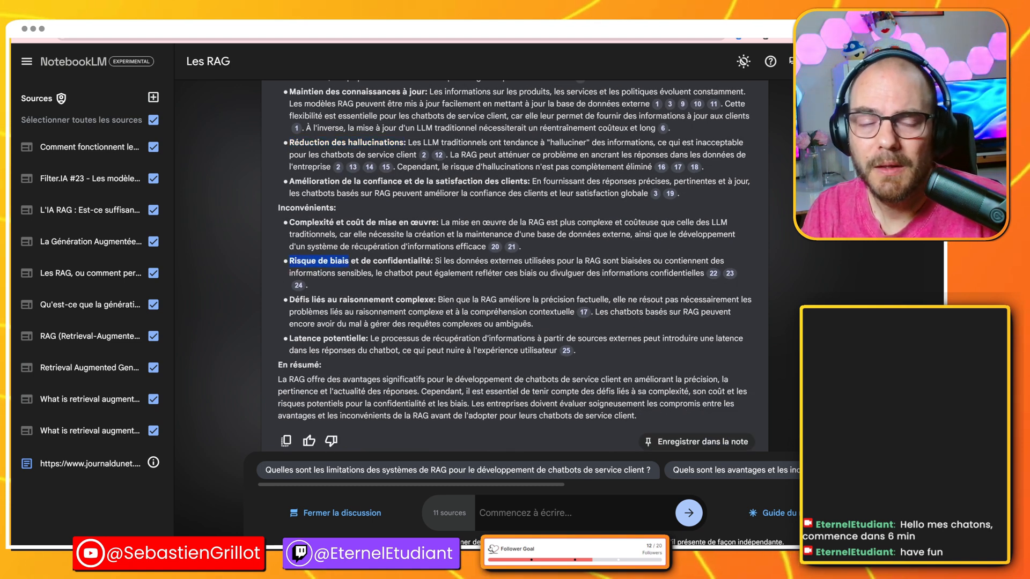
pyautogui.scroll(2, 354, 279)
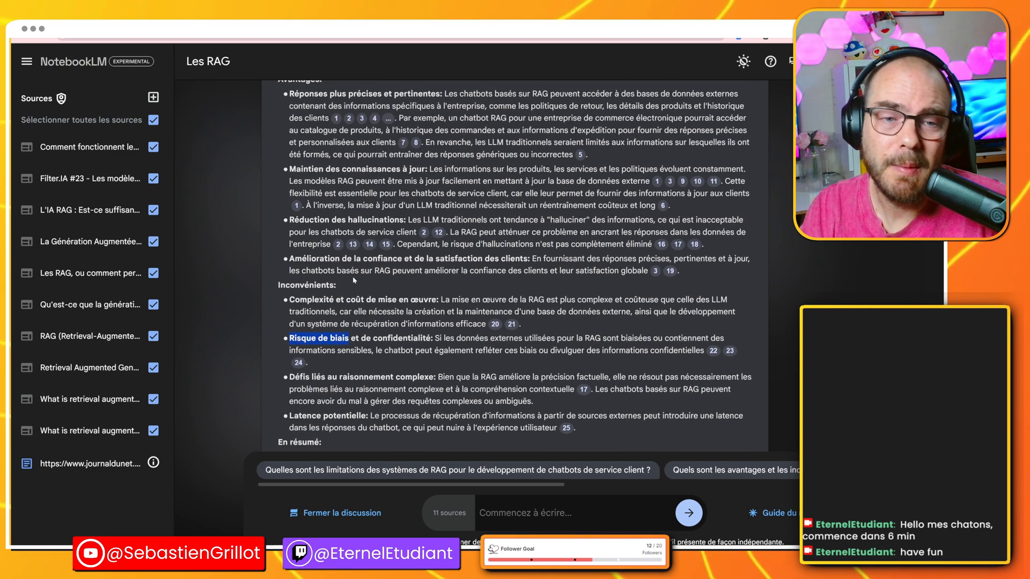
pyautogui.scroll(2, 354, 279)
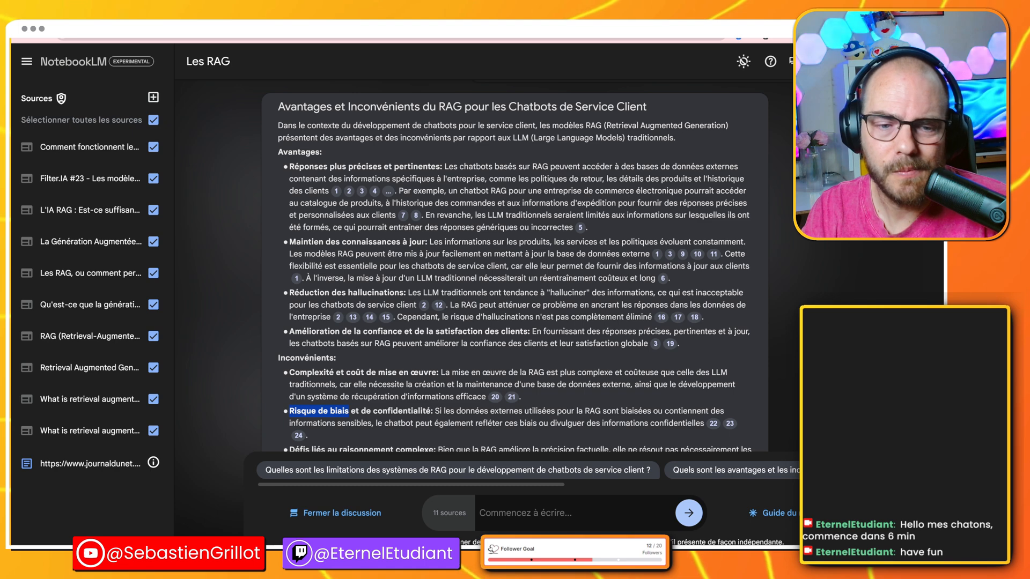
pyautogui.scroll(-2, 354, 279)
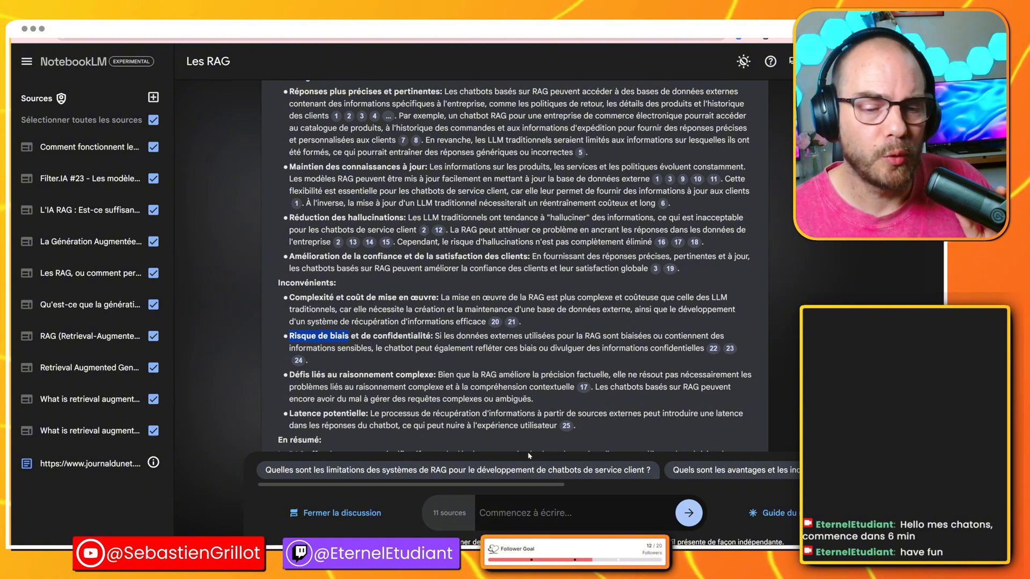
# Close the discussion to view the notebook's saved notes, and display the discussion again
pyautogui.click(358, 514)
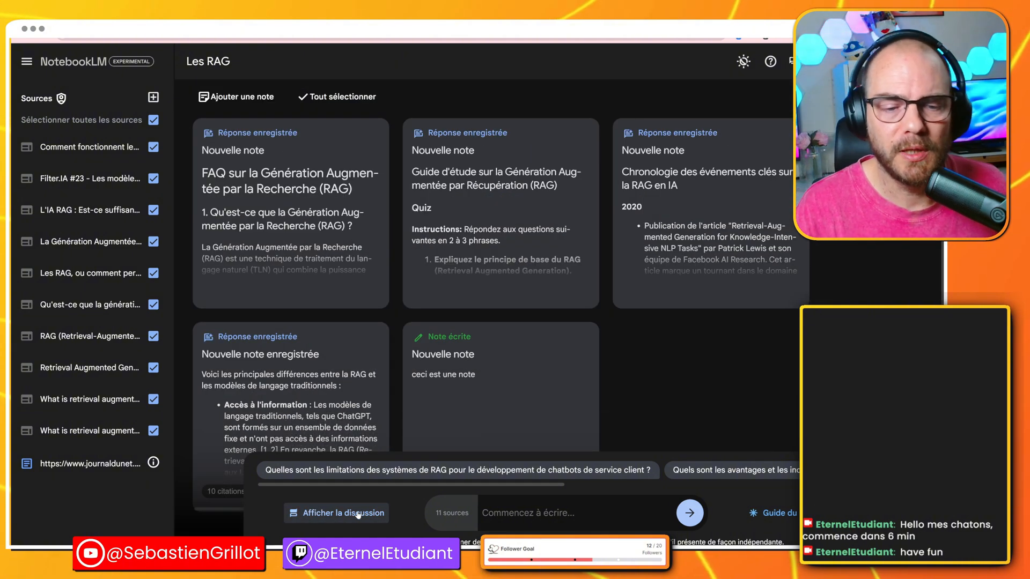
pyautogui.click(358, 515)
pyautogui.click(358, 515)
pyautogui.click(358, 515)
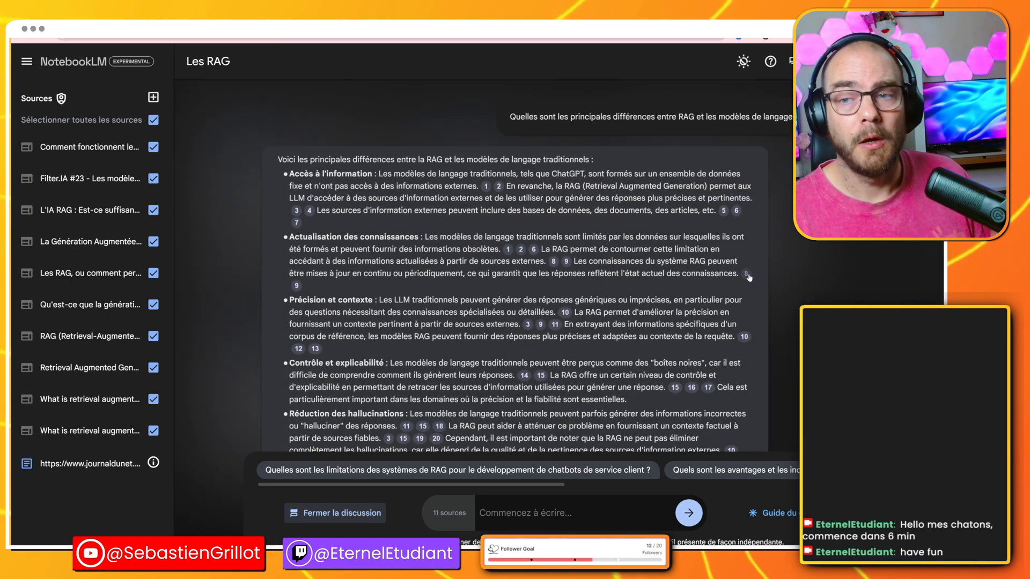
# Close the discussion, open the source "Comment fonctionnent les RAG en intelligence artificielle ?" and highlight the opening of its summary while reading
pyautogui.moveTo(747, 274)
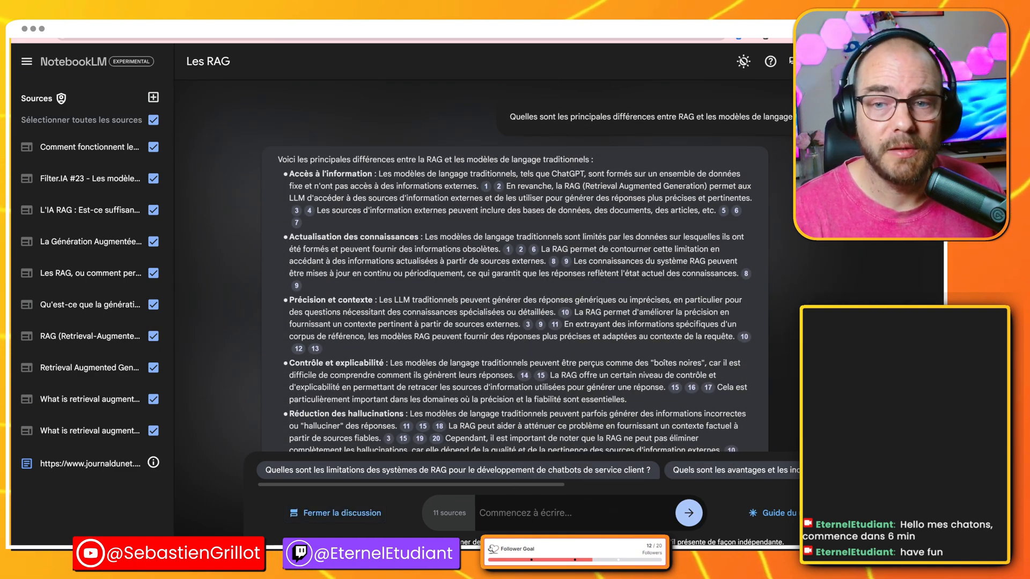
pyautogui.click(336, 513)
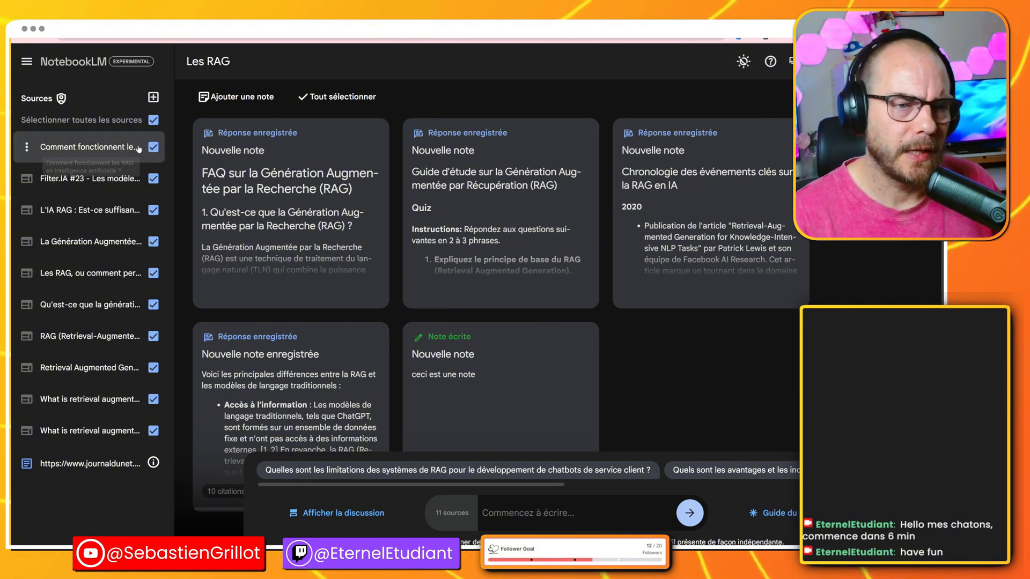
pyautogui.click(89, 146)
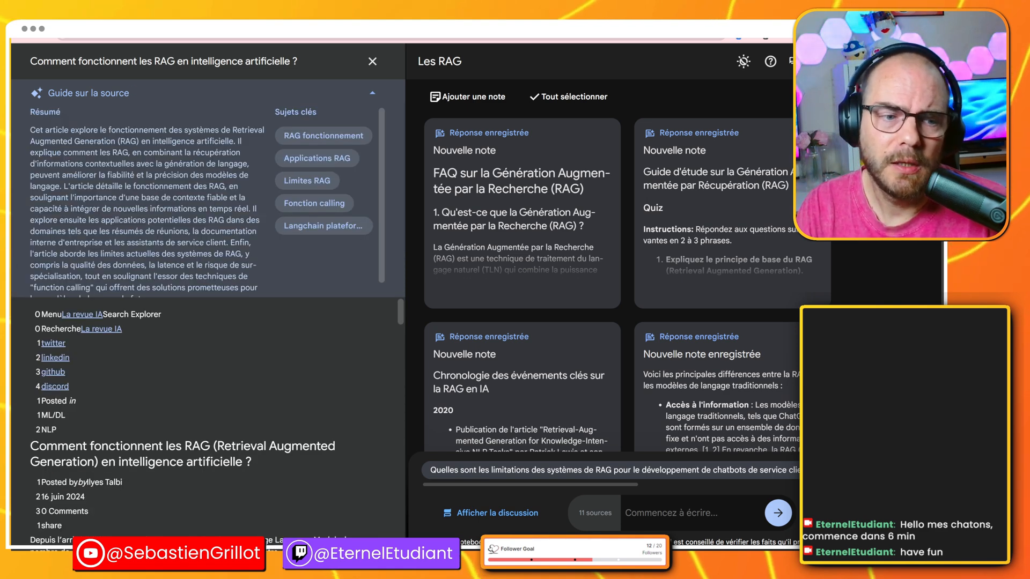
pyautogui.scroll(-1, 213, 344)
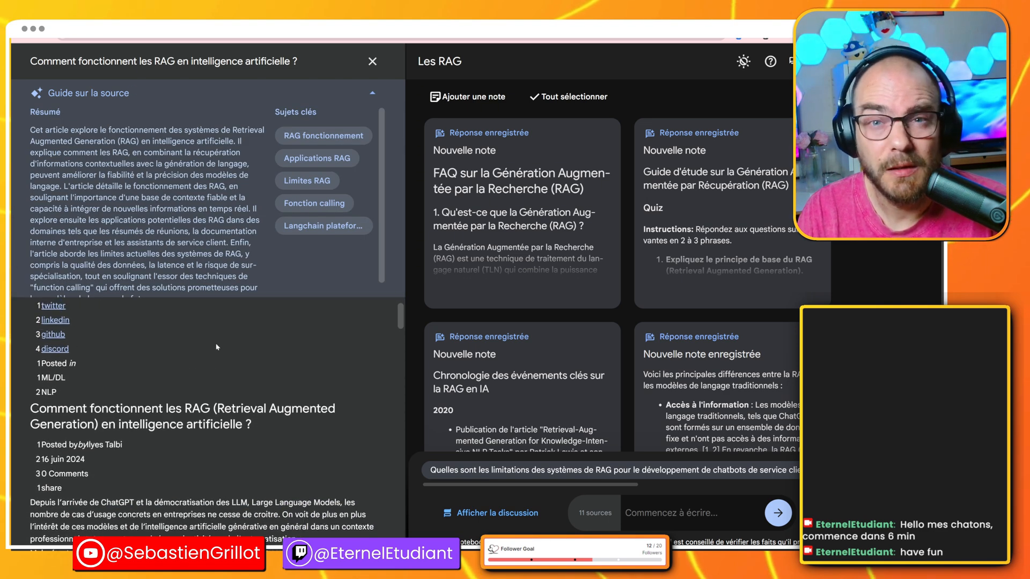
pyautogui.scroll(1, 161, 343)
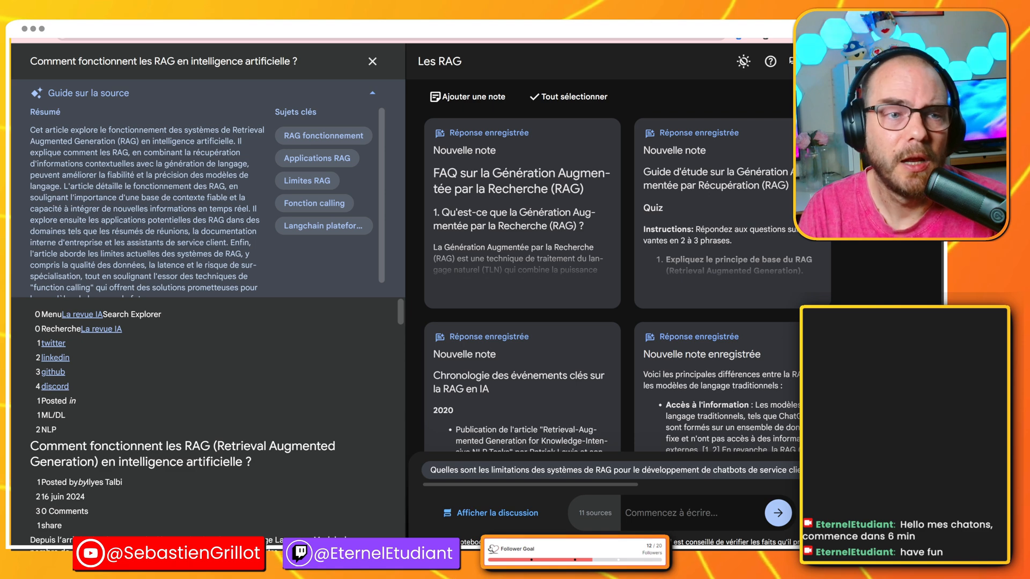
pyautogui.moveTo(42, 123); pyautogui.dragTo(94, 186)
pyautogui.scroll(-1, 101, 191)
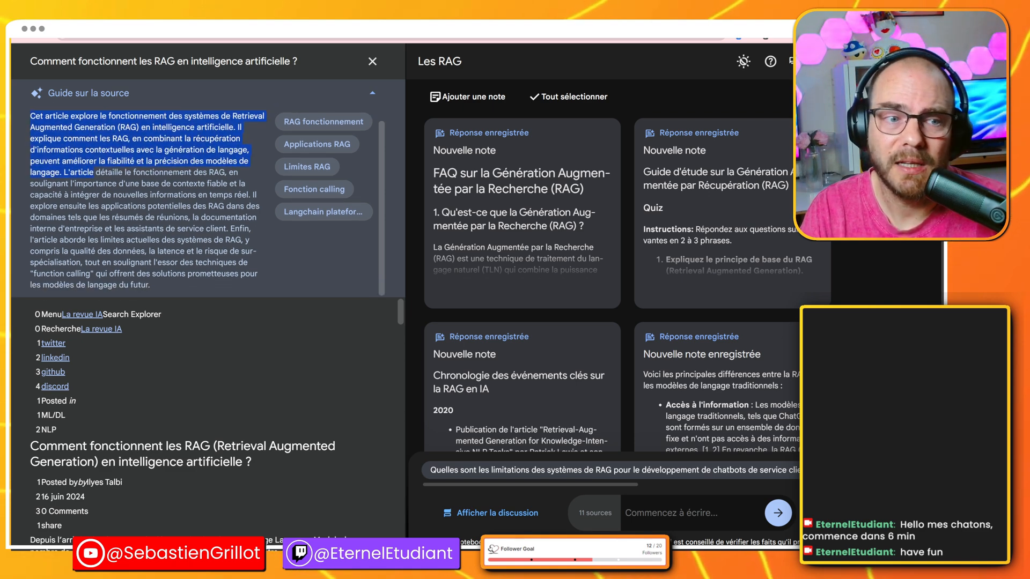
pyautogui.scroll(1, 102, 191)
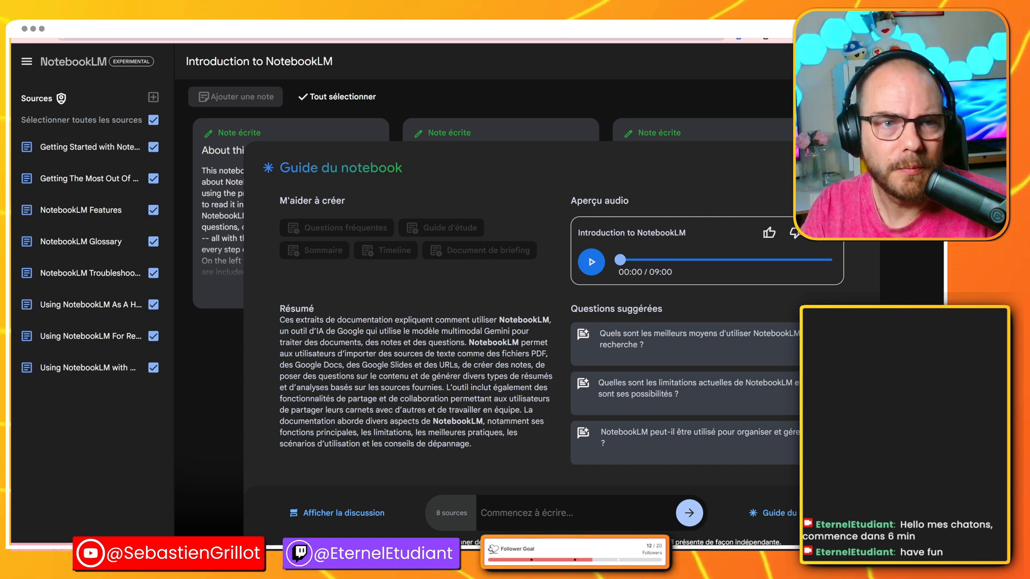
# Open the "Introduction to NotebookLM" notebook and look over its guide, discussion and written notes
pyautogui.click(92, 65)
pyautogui.scroll(-1, 376, 432)
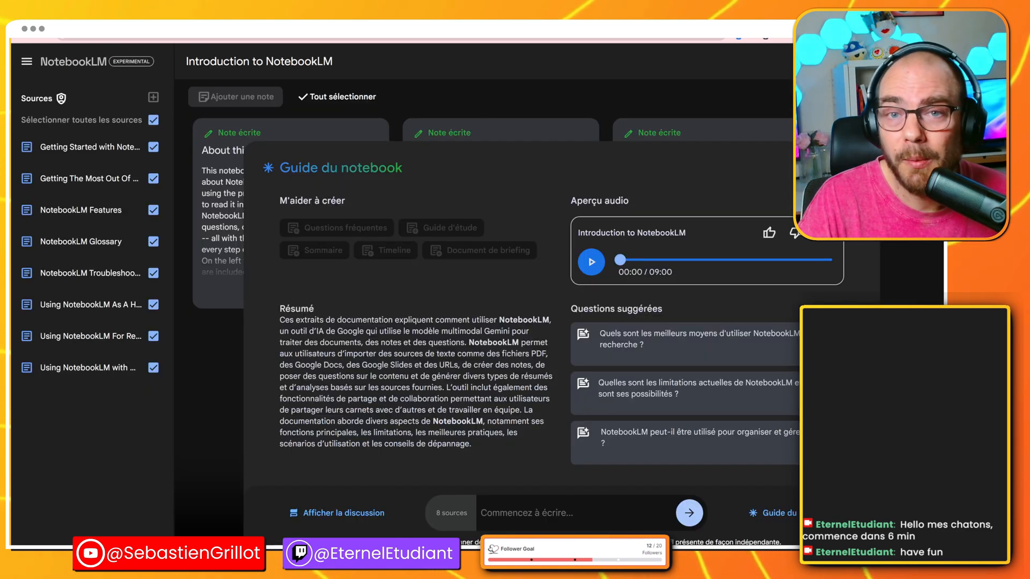
pyautogui.click(257, 16)
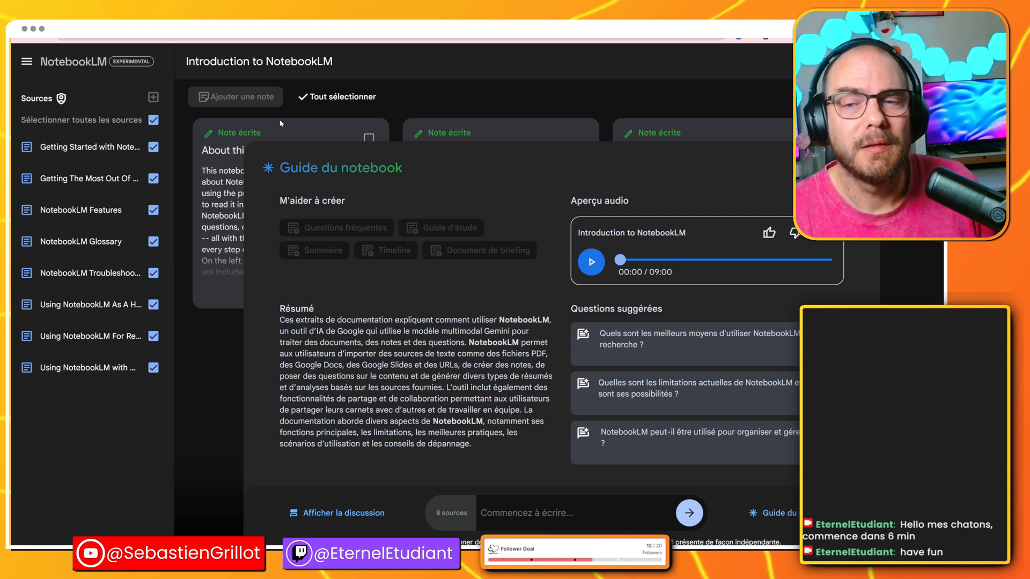
pyautogui.click(337, 513)
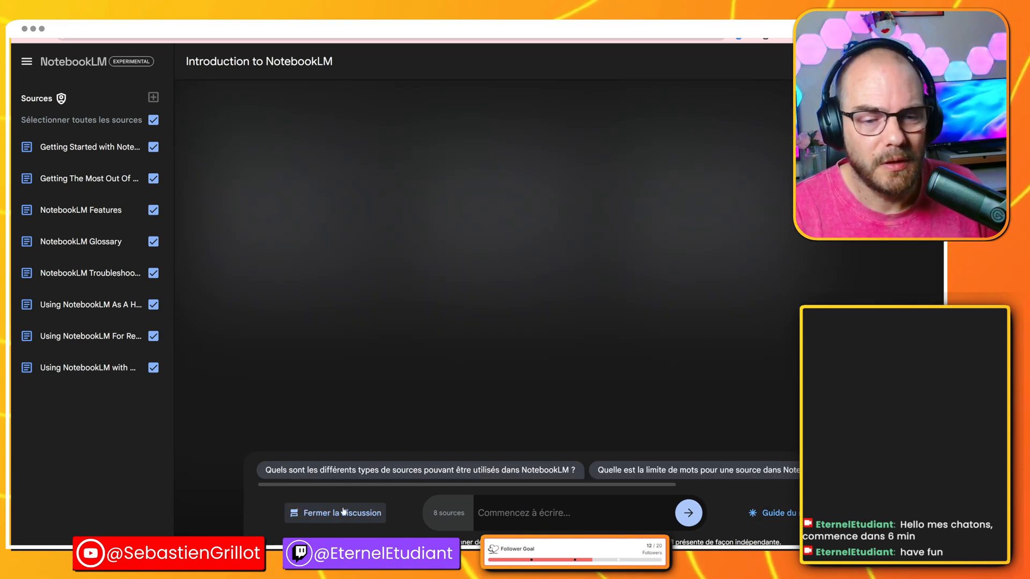
pyautogui.click(343, 513)
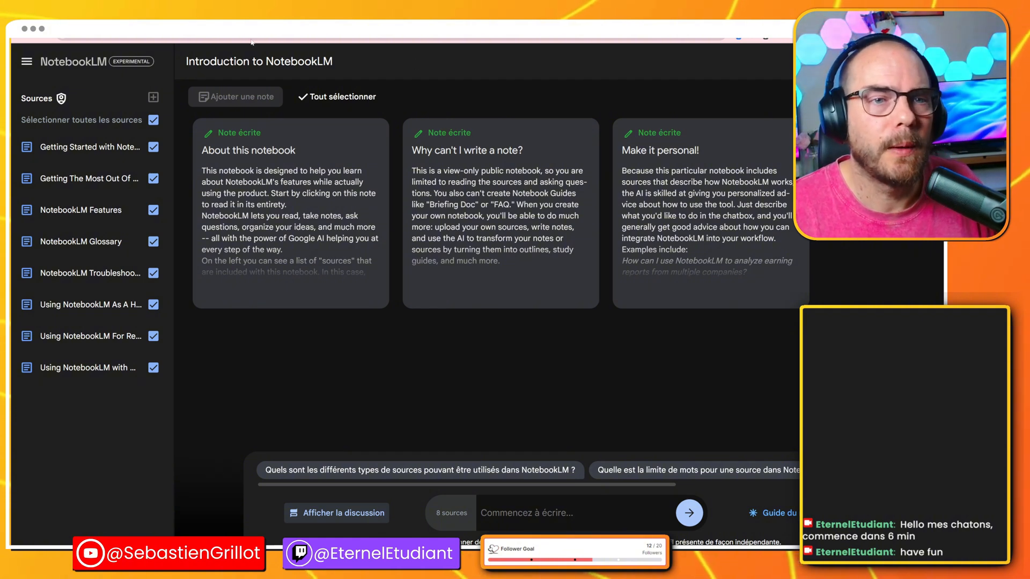
# Open the "Mugifier Documents" notebook and read the note "Starting a mug business", highlighting "need to carefully consider", "viability" and "proposition"
pyautogui.hotkey('alt', 'Left')
pyautogui.hotkey('ctrl', 'Tab')
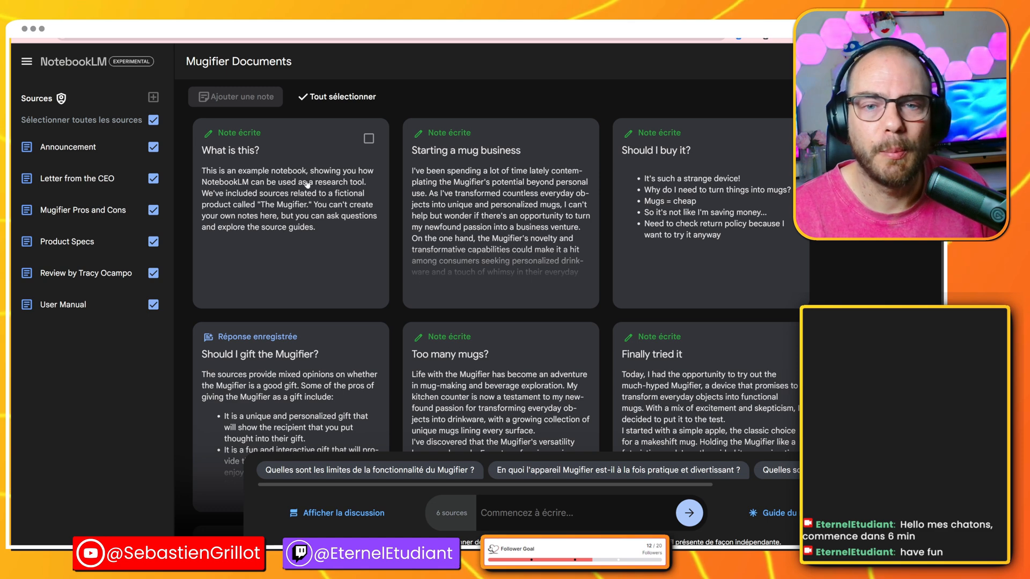
pyautogui.click(476, 195)
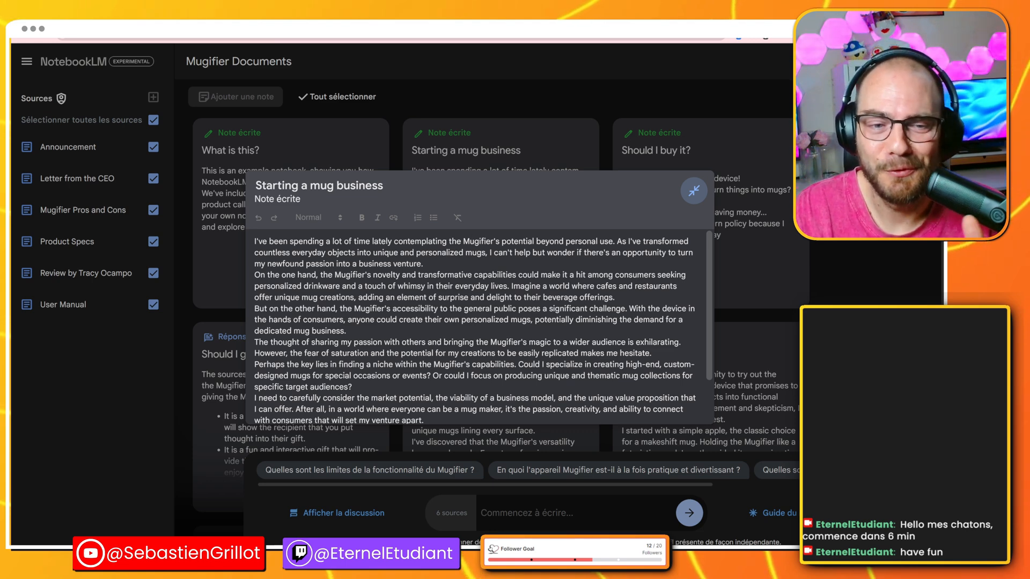
pyautogui.scroll(-2, 476, 322)
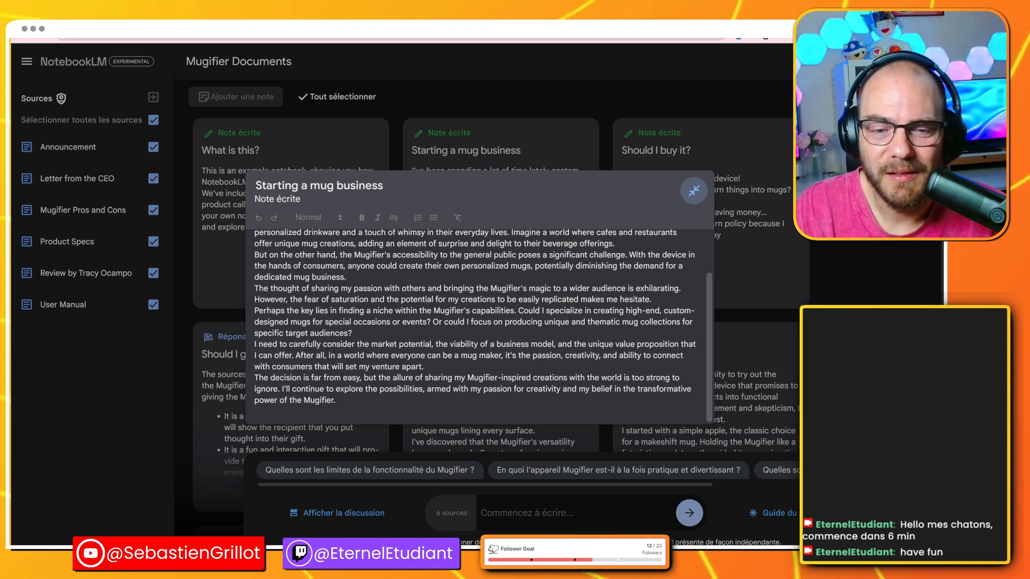
pyautogui.click(256, 345)
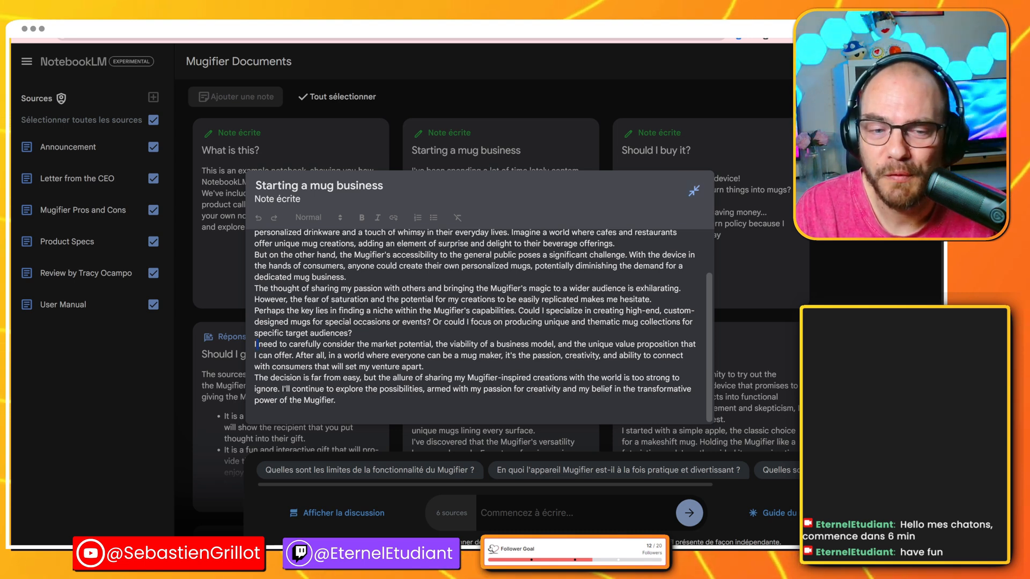
pyautogui.moveTo(259, 345); pyautogui.dragTo(354, 345)
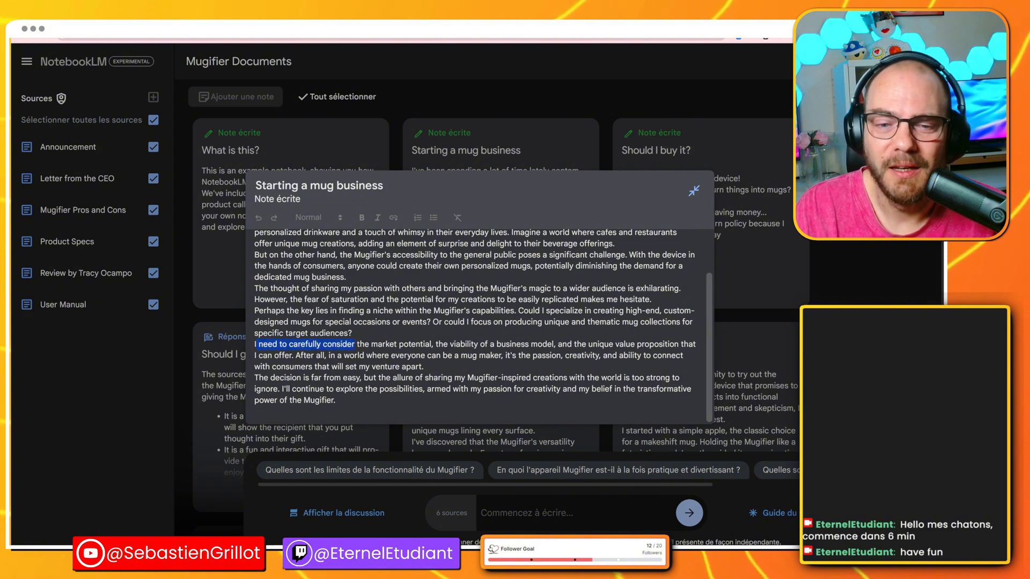
pyautogui.doubleClick(464, 345)
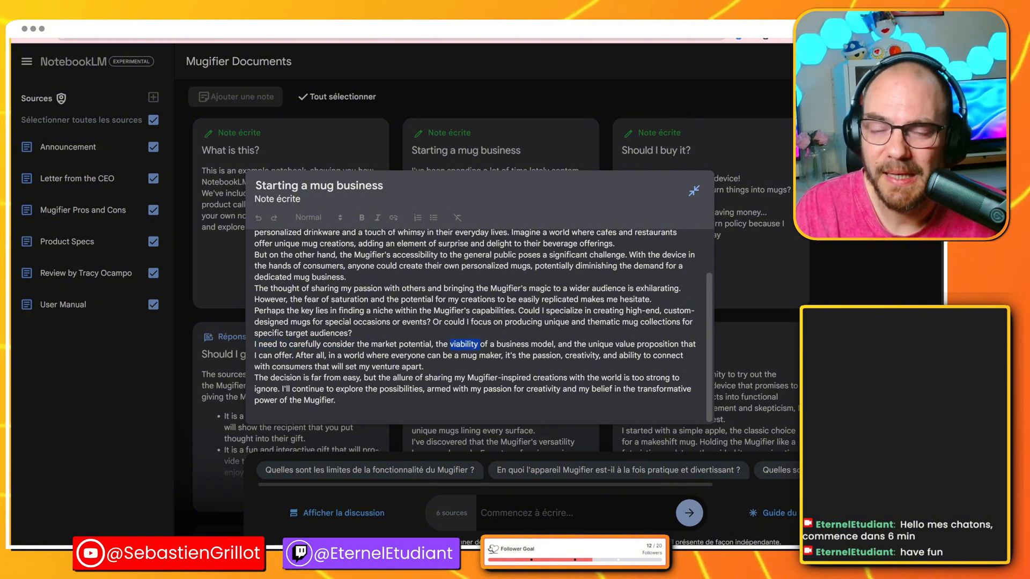
pyautogui.doubleClick(658, 345)
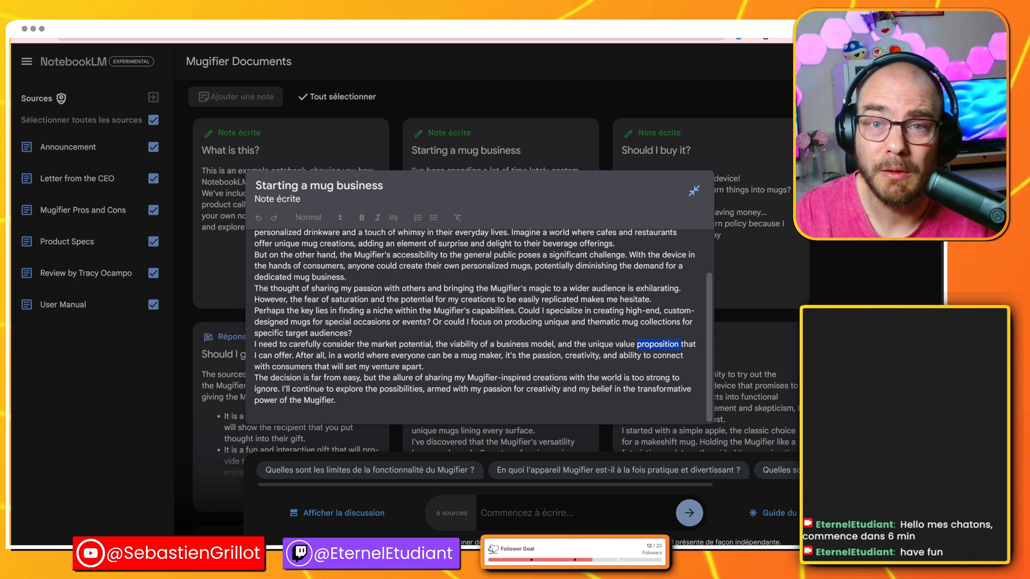
pyautogui.click(578, 99)
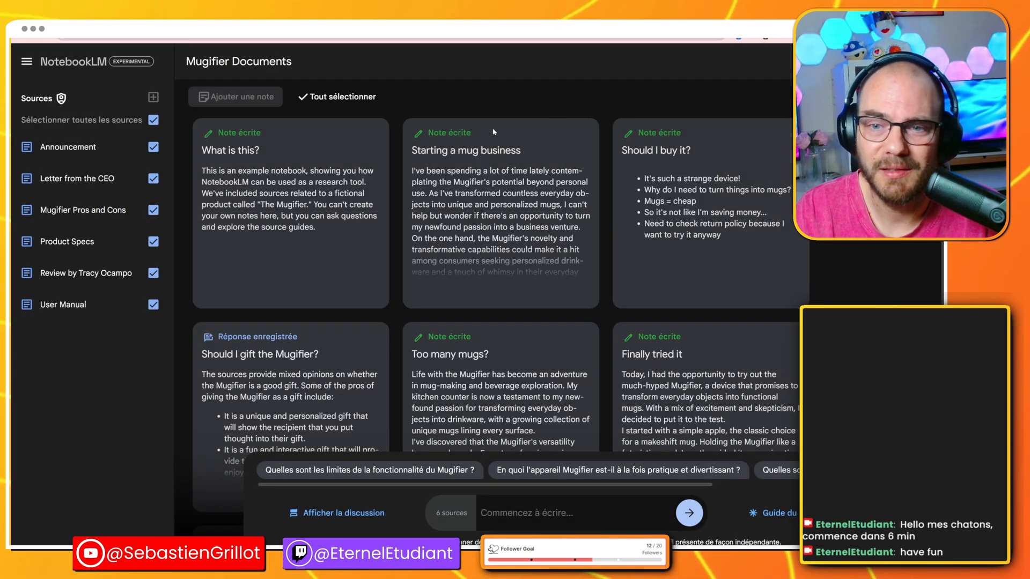
# Browse the other Mugifier notes and consult the "Mugifier Pros and Cons" and product review sources
pyautogui.scroll(-3, 505, 282)
pyautogui.scroll(-2, 505, 283)
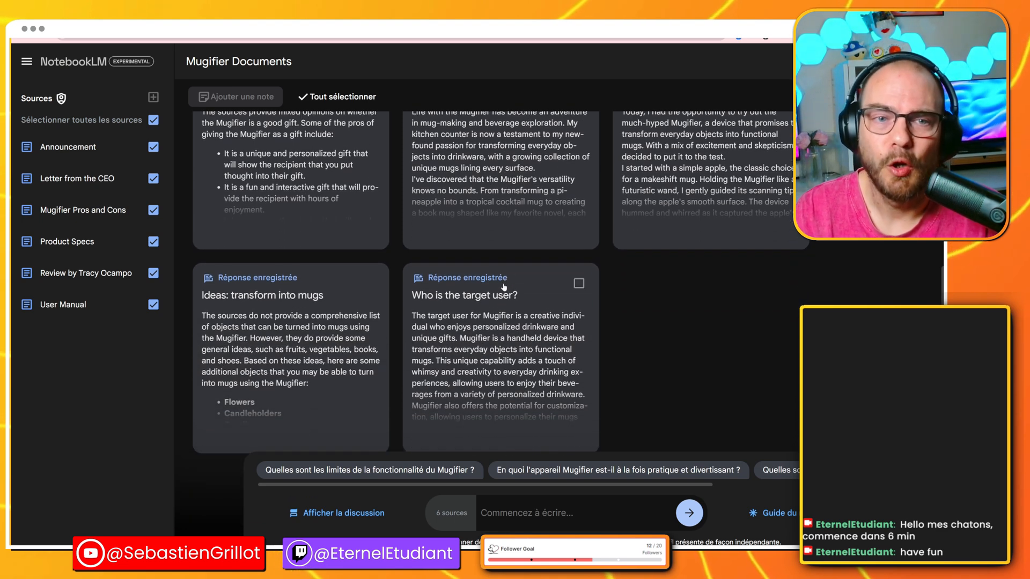
pyautogui.scroll(2, 505, 285)
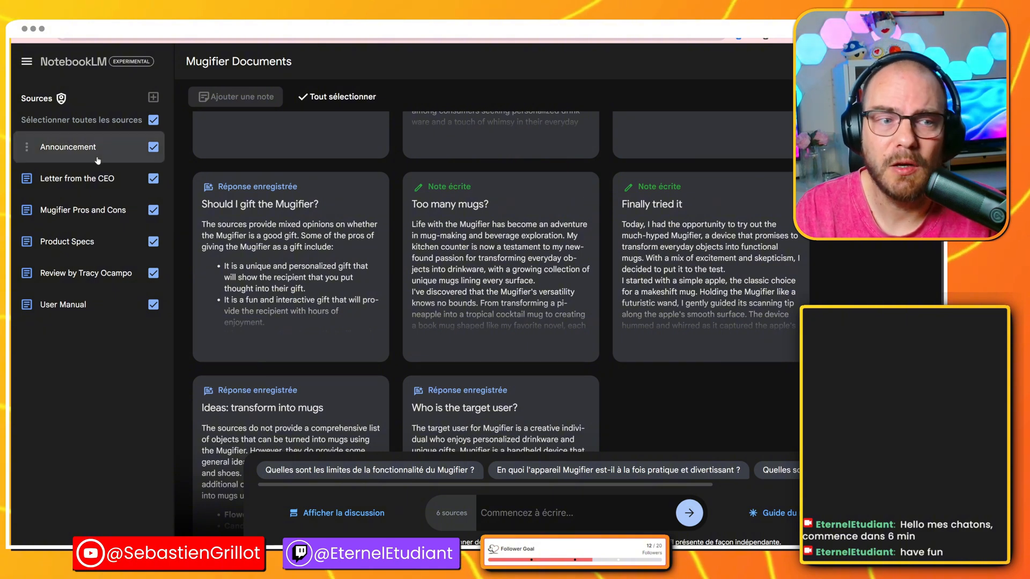
pyautogui.click(85, 208)
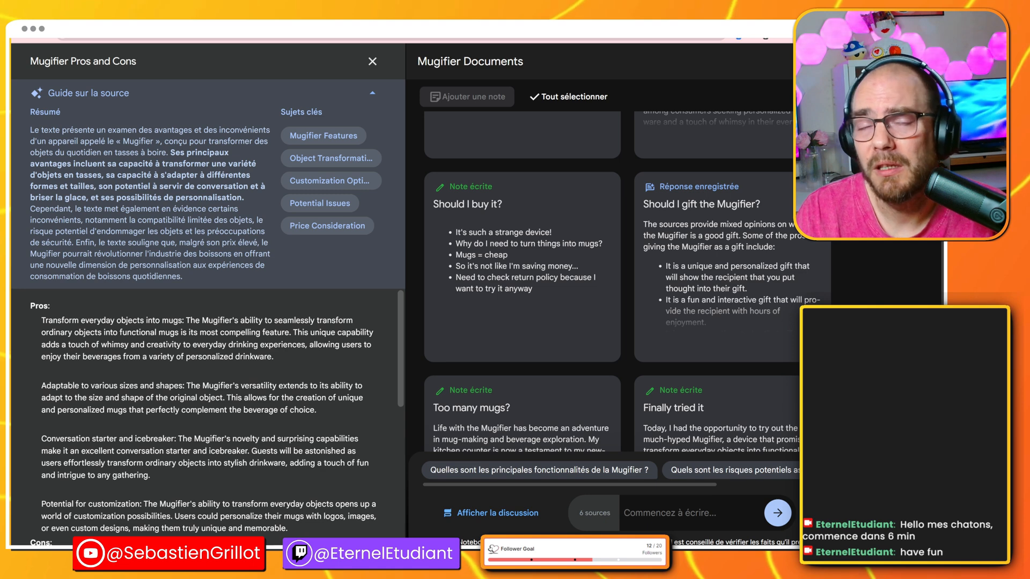
pyautogui.click(372, 61)
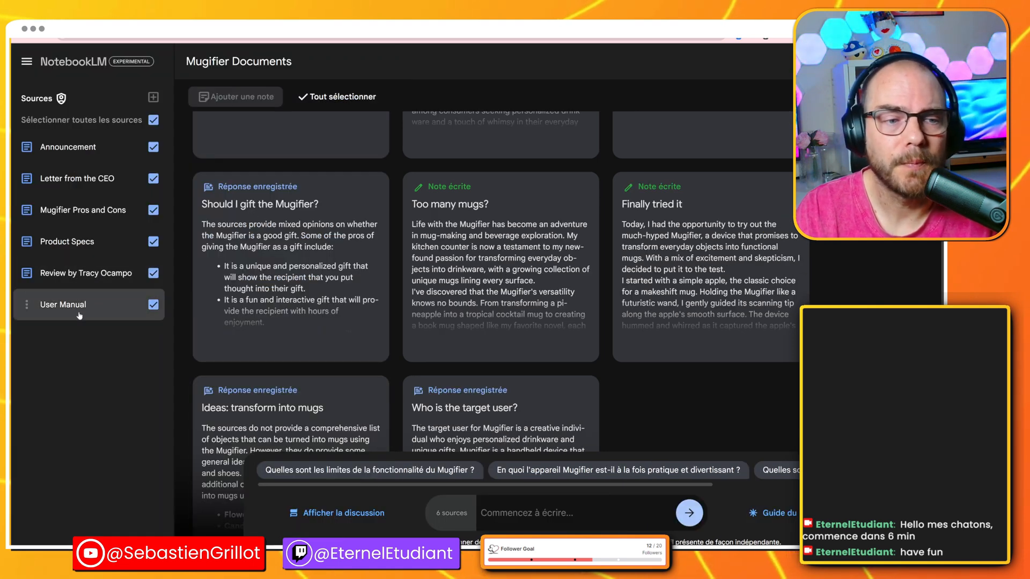
pyautogui.click(86, 274)
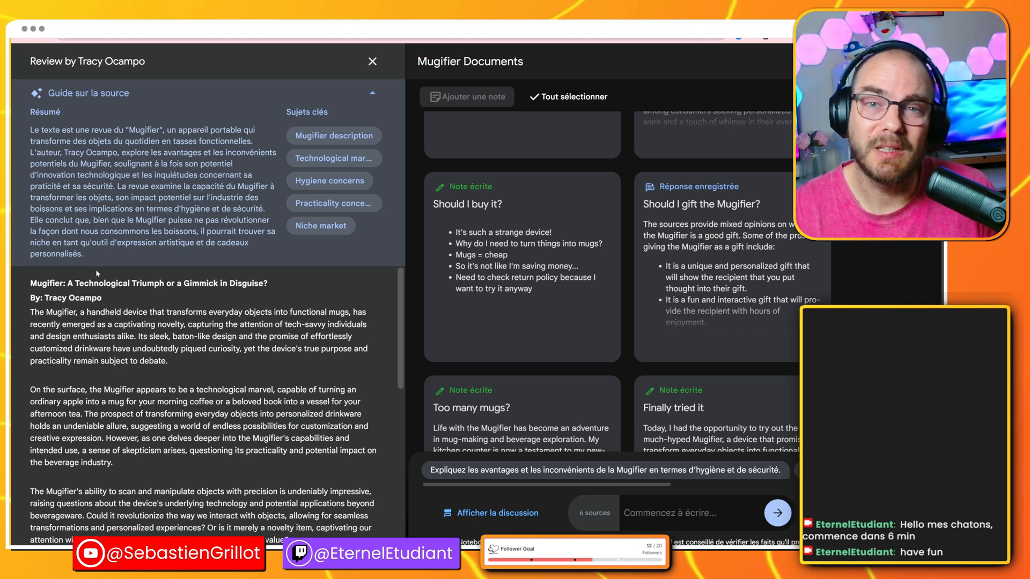
pyautogui.click(372, 62)
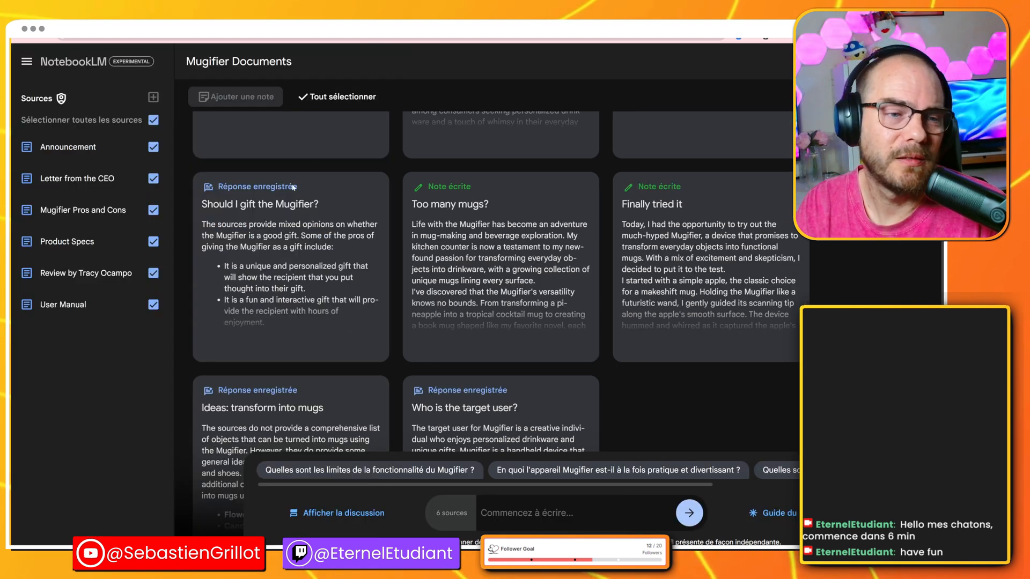
# Read the "User Manual" source, highlighting text in its introduction and safety precautions, and close it
pyautogui.click(121, 301)
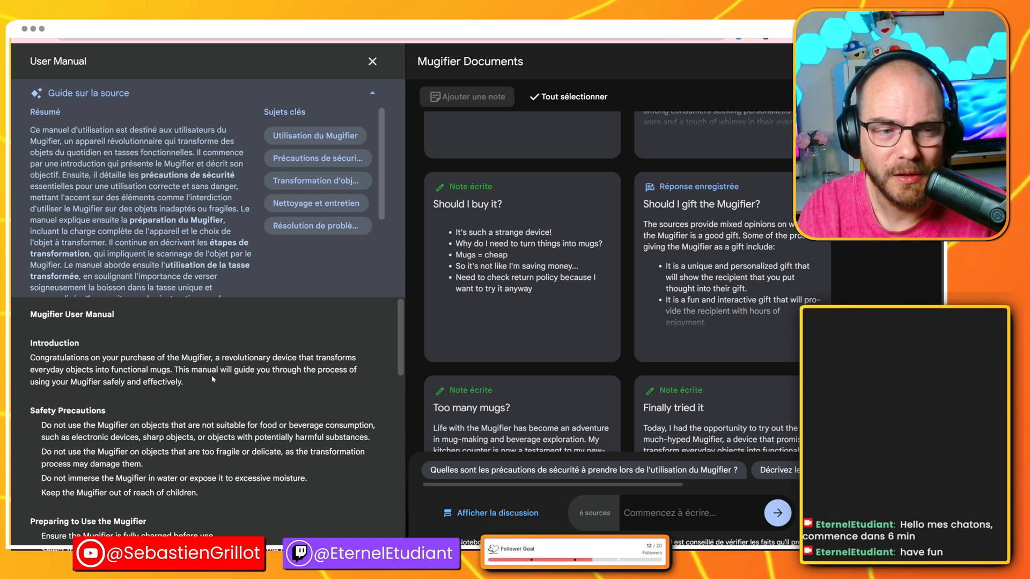
pyautogui.scroll(-1, 192, 397)
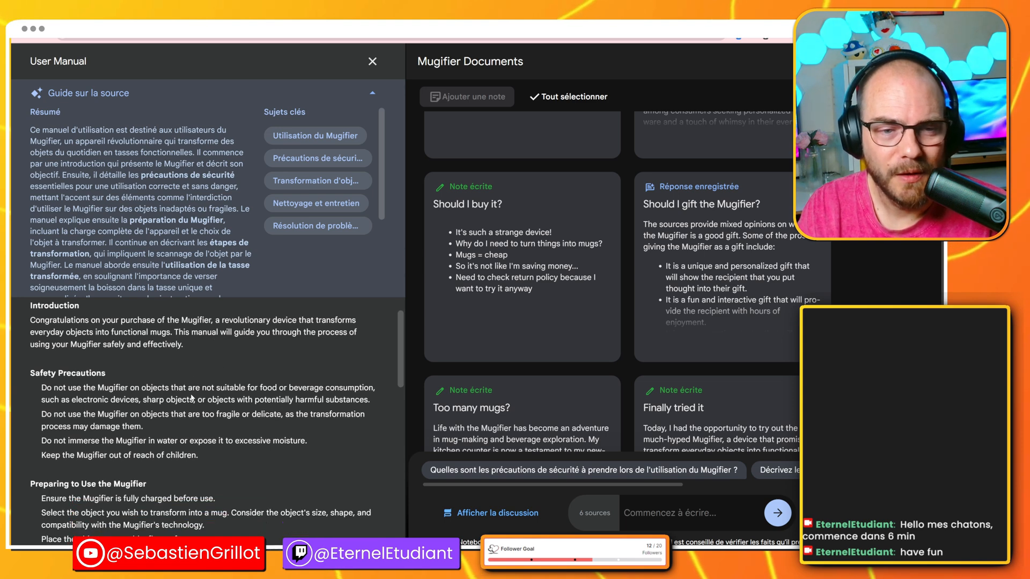
pyautogui.moveTo(154, 352); pyautogui.dragTo(159, 355)
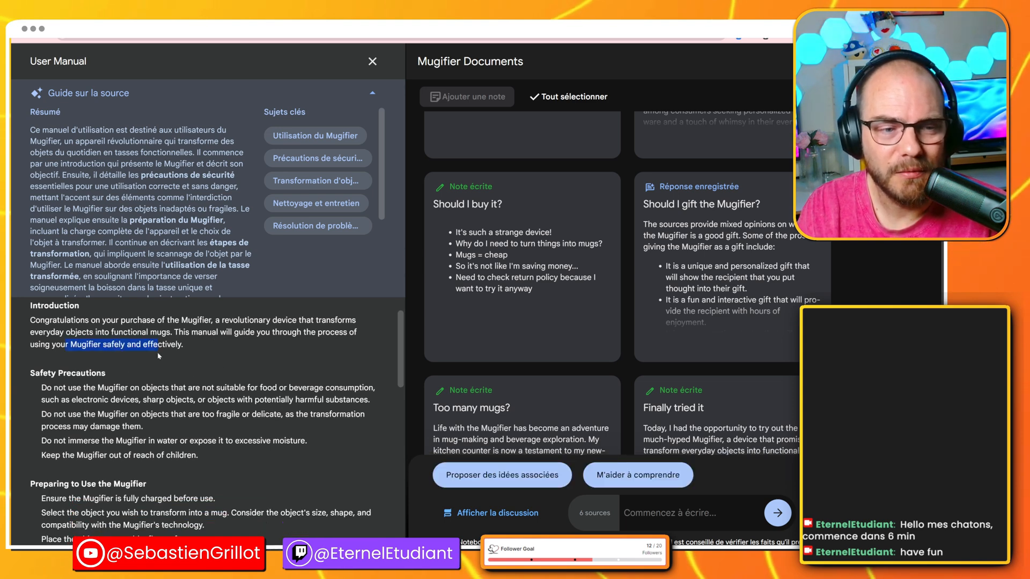
pyautogui.moveTo(97, 387); pyautogui.dragTo(207, 388)
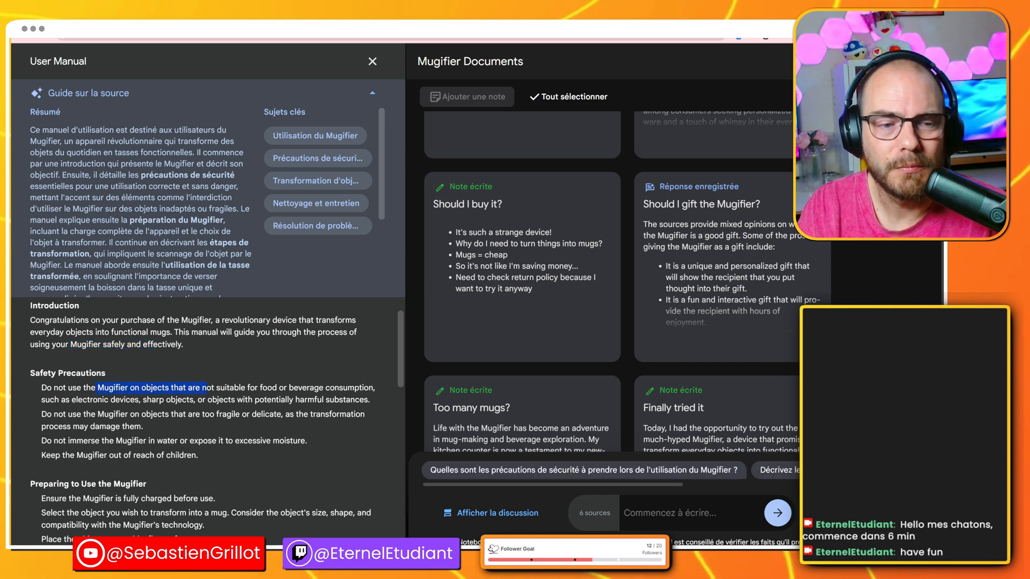
pyautogui.moveTo(207, 387); pyautogui.dragTo(206, 456)
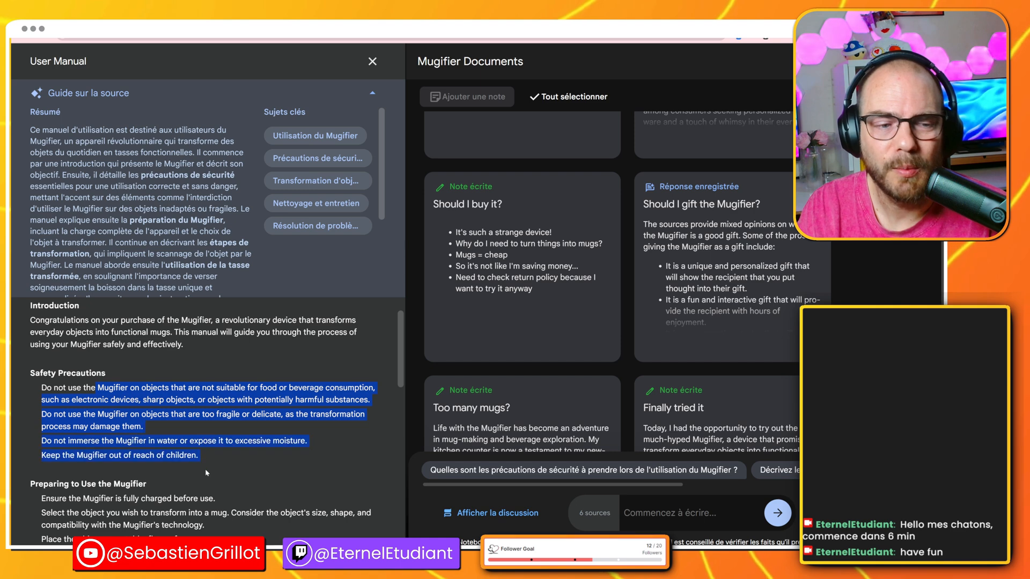
pyautogui.click(372, 61)
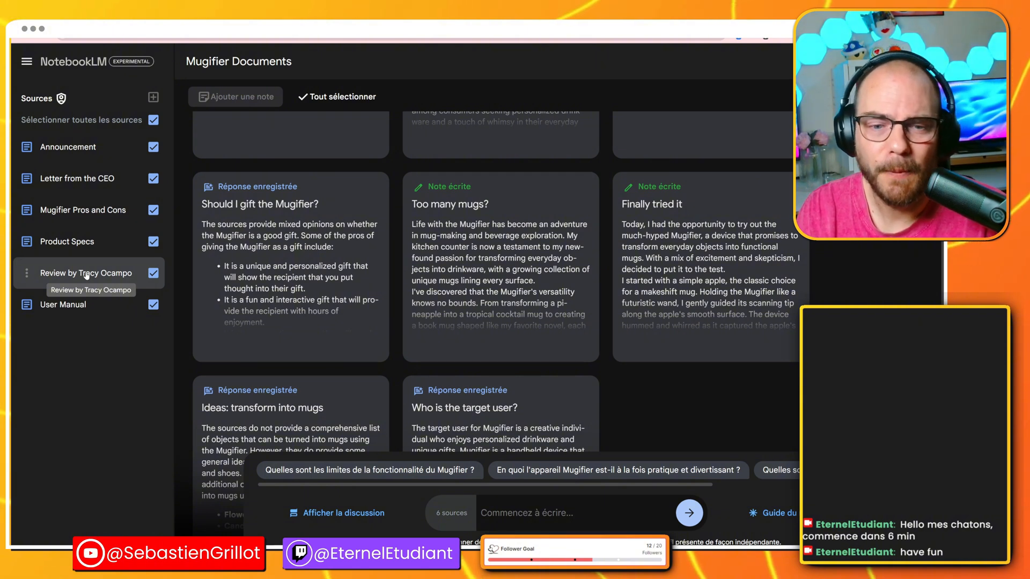
# Check the Mugifier notebook's discussion, and load the audio overview conversation from its notebook guide
pyautogui.scroll(-2, 681, 265)
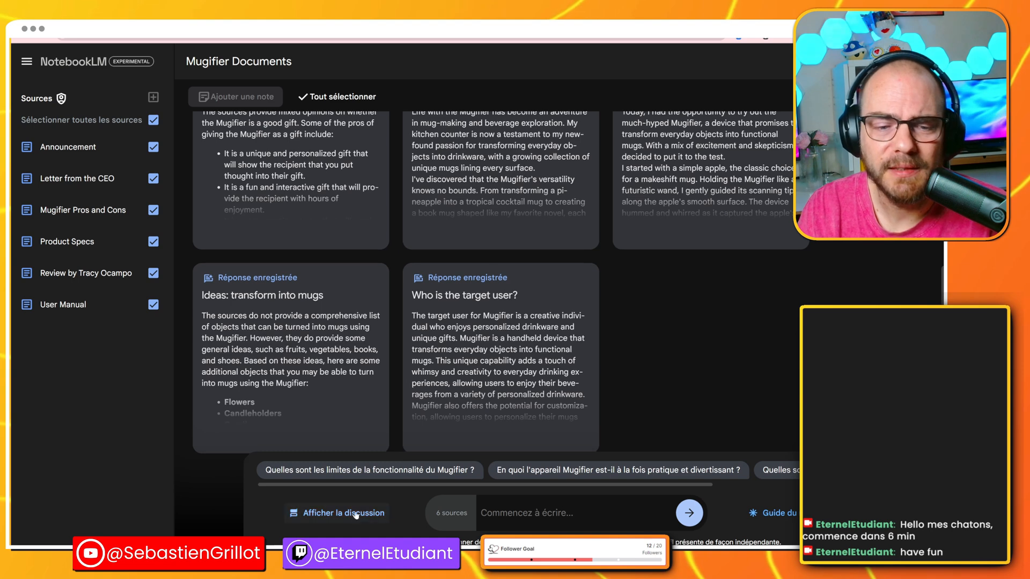
pyautogui.click(355, 514)
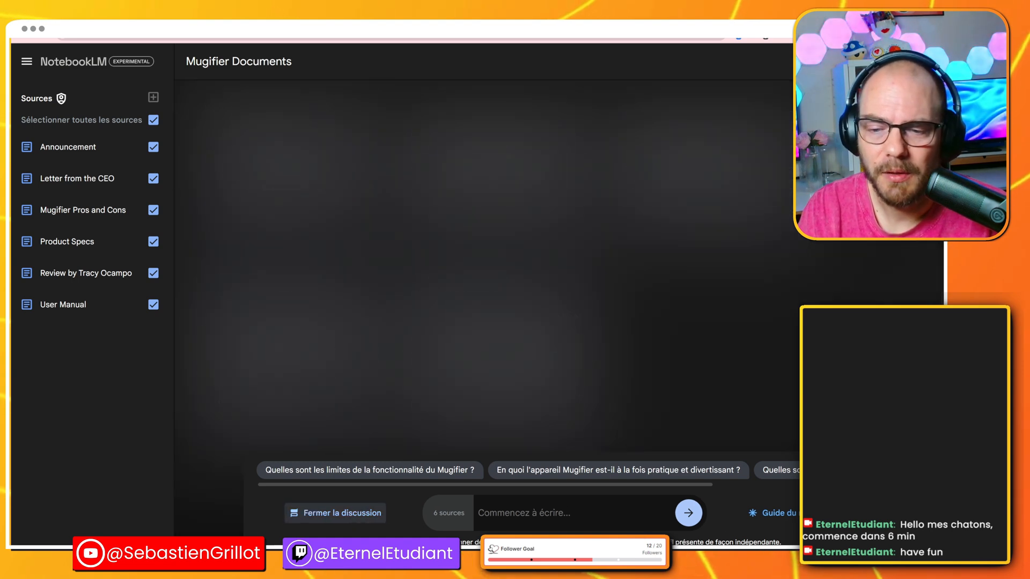
pyautogui.click(775, 513)
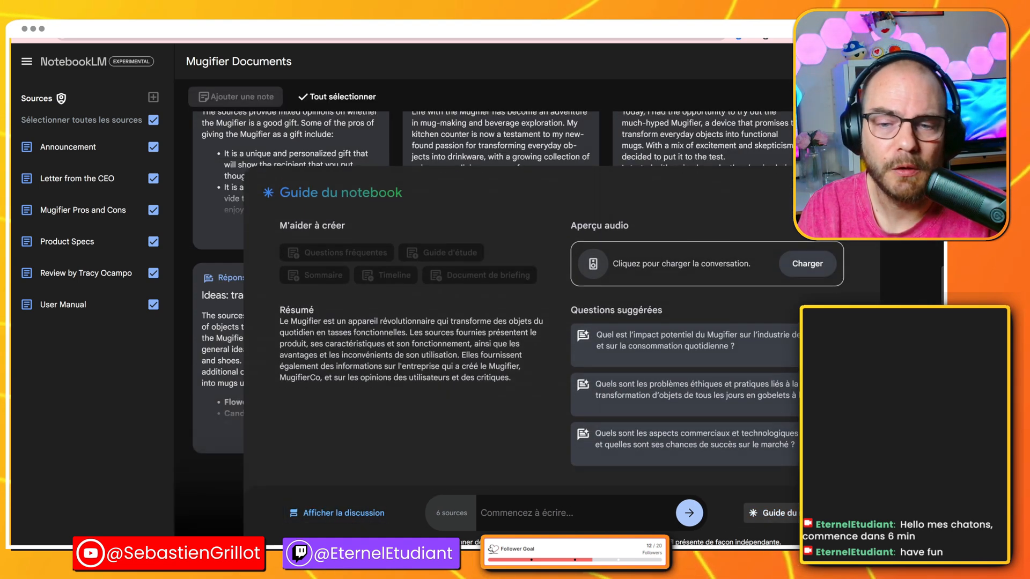
pyautogui.click(806, 275)
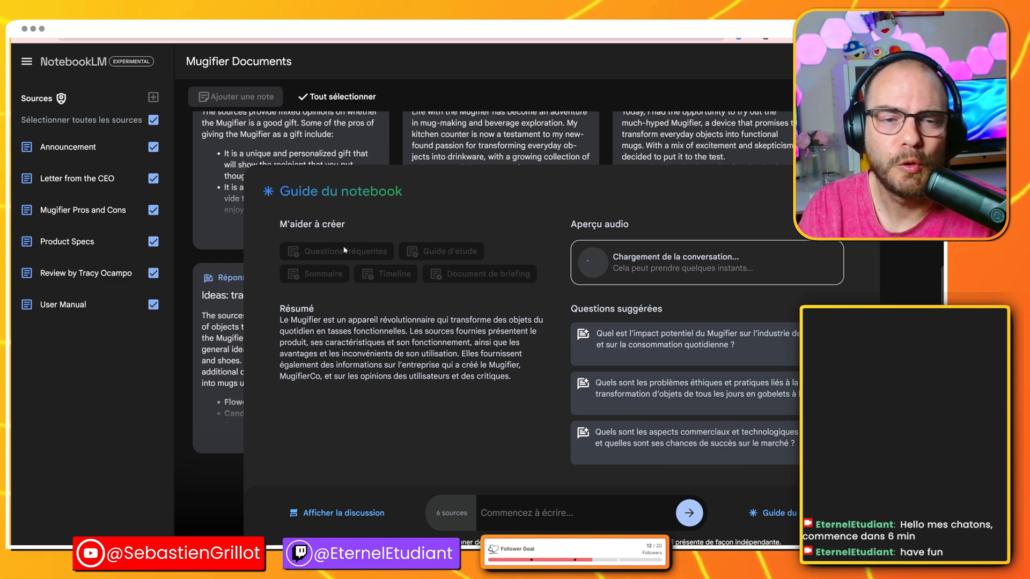
# Ask the suggested questions about the Mugifier's impact on the drinks industry and its transformable-object limitations, and open citation 2 on the risk of damage
pyautogui.click(638, 351)
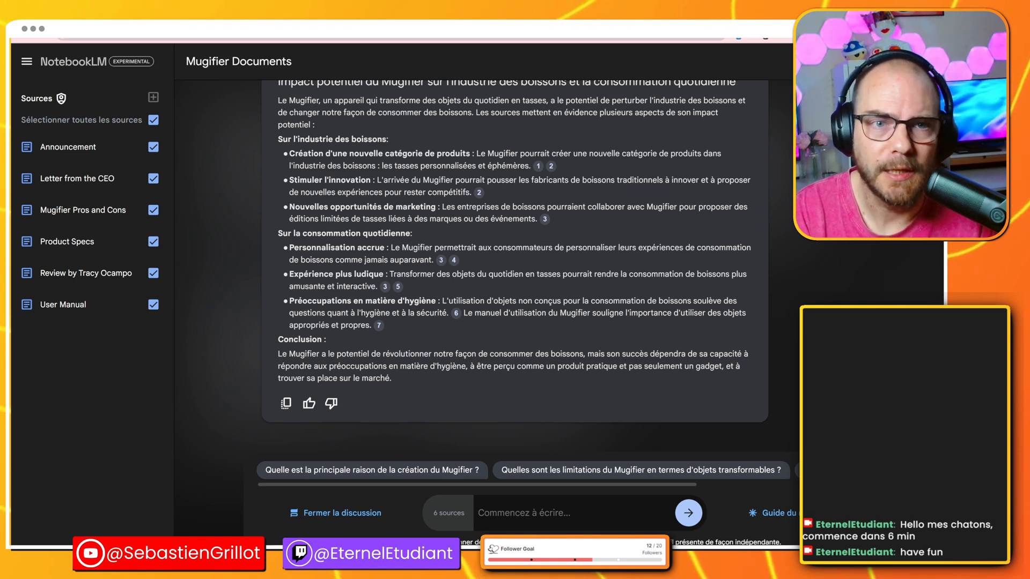
pyautogui.click(337, 514)
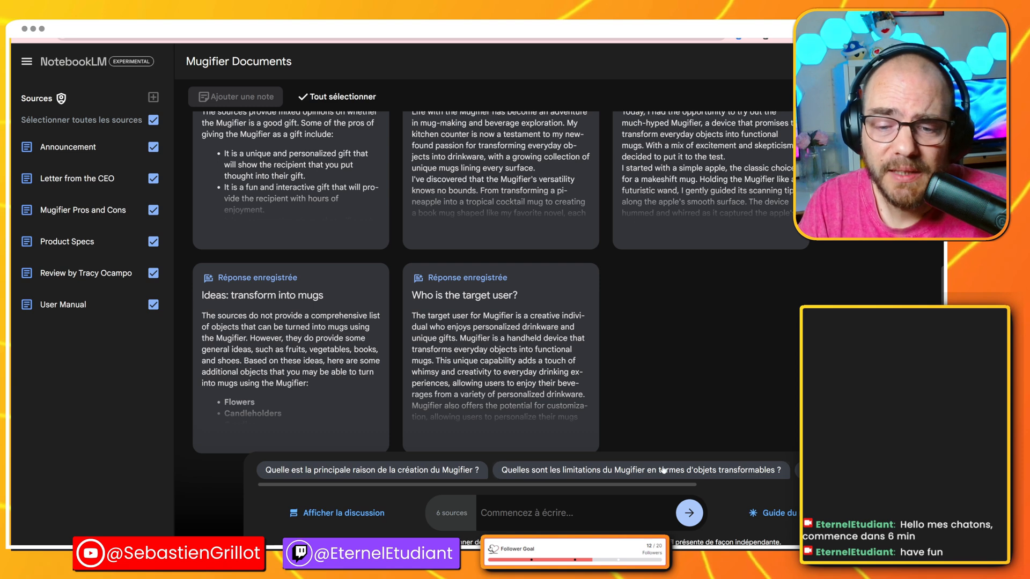
pyautogui.click(626, 471)
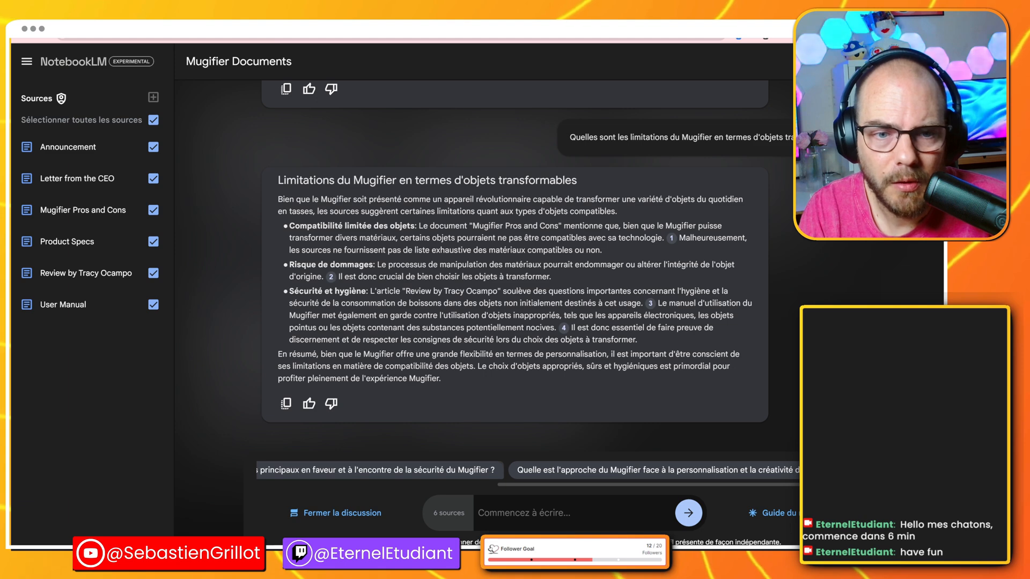
pyautogui.click(331, 277)
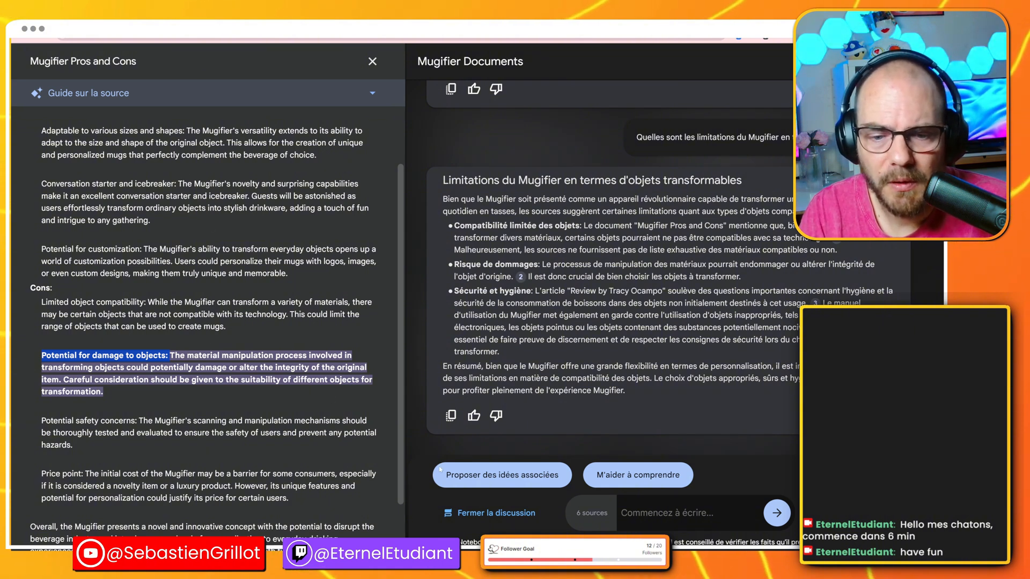
# Begin a new question in the notebook chat with "tu peux me dire en francais"
pyautogui.click(667, 513)
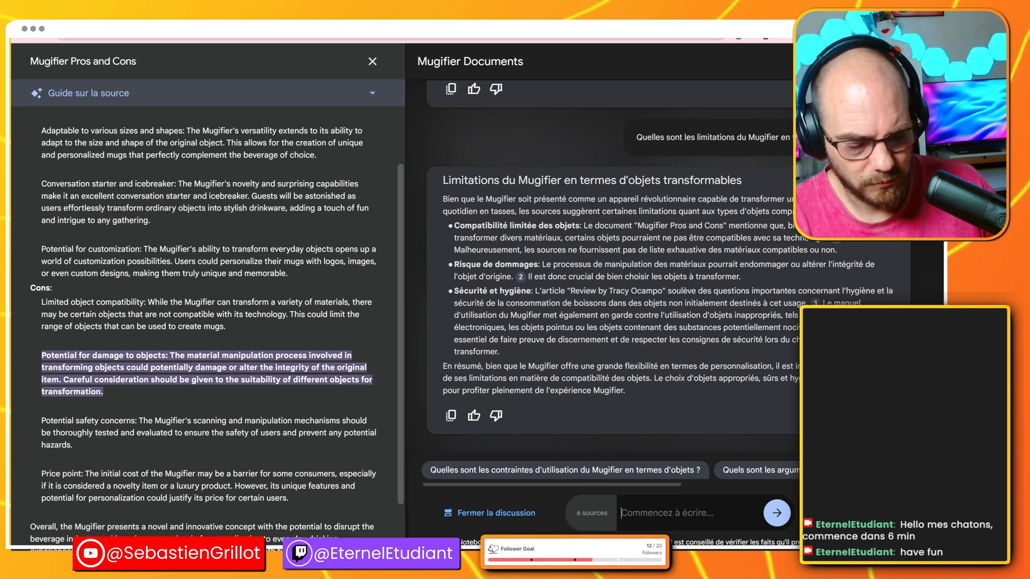
pyautogui.write('tu peu')
pyautogui.hotkey('alt', 'f')
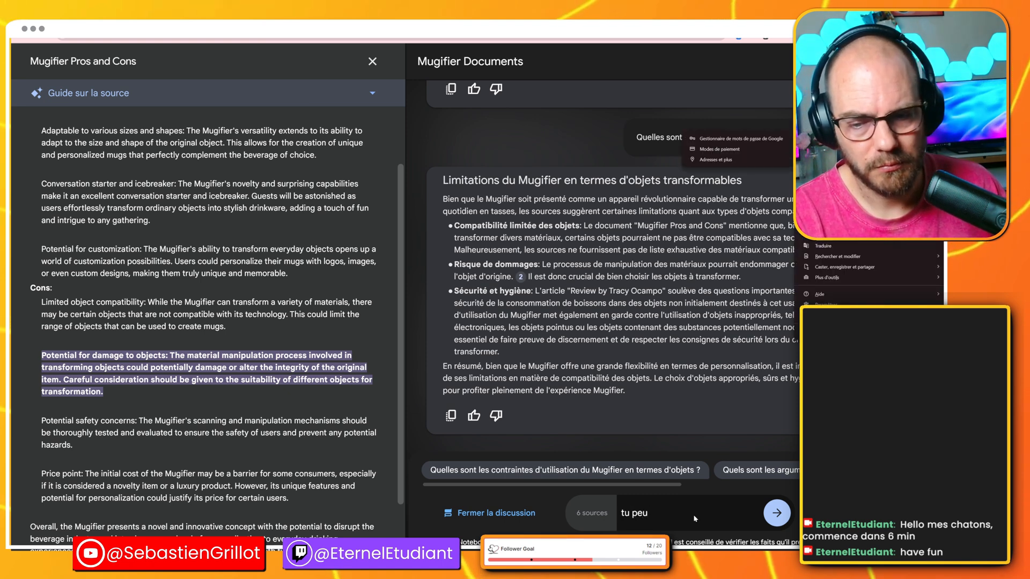
pyautogui.press('Escape')
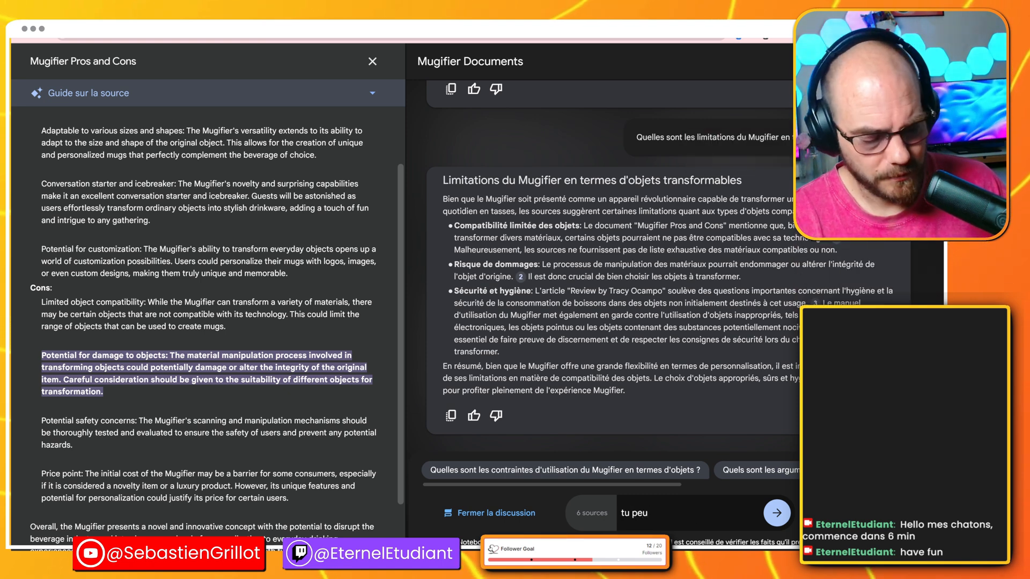
pyautogui.write('x me dire en franva')
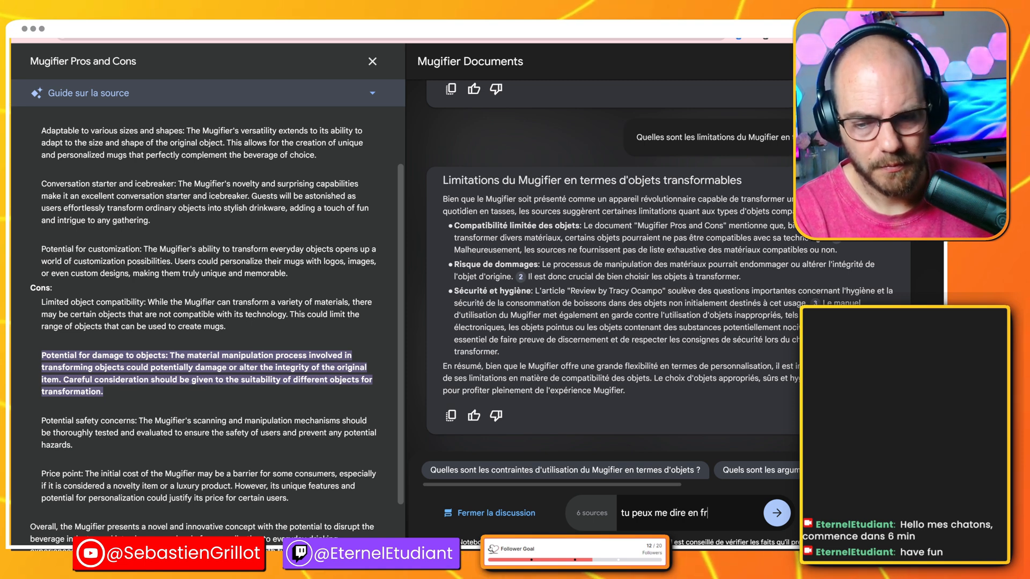
pyautogui.press('BackSpace')
pyautogui.press('BackSpace')
pyautogui.write('cais')
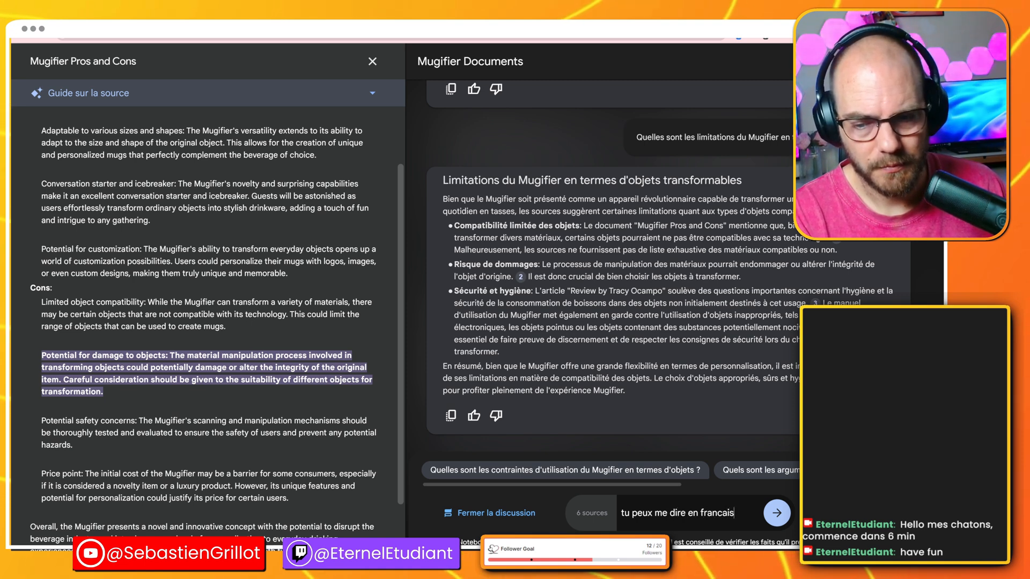
# Complete the chat question as "tu peux me dire en francais ce qu'ets ce produit" and send it
pyautogui.write(" ce qu'ets ve p")
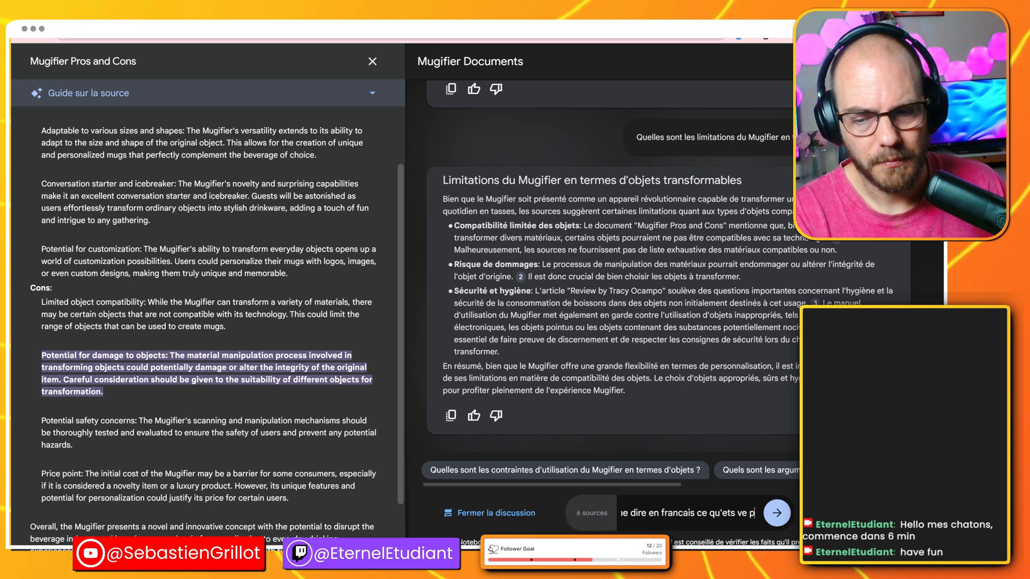
pyautogui.press('BackSpace')
pyautogui.press('BackSpace')
pyautogui.press('BackSpace')
pyautogui.press('BackSpace')
pyautogui.write('ce')
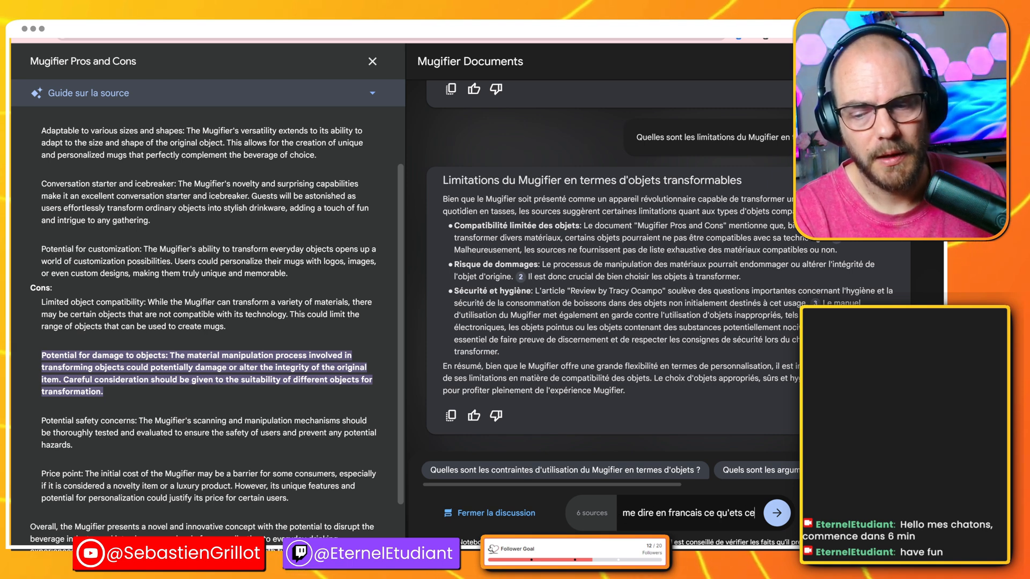
pyautogui.write(' produit')
pyautogui.press('Return')
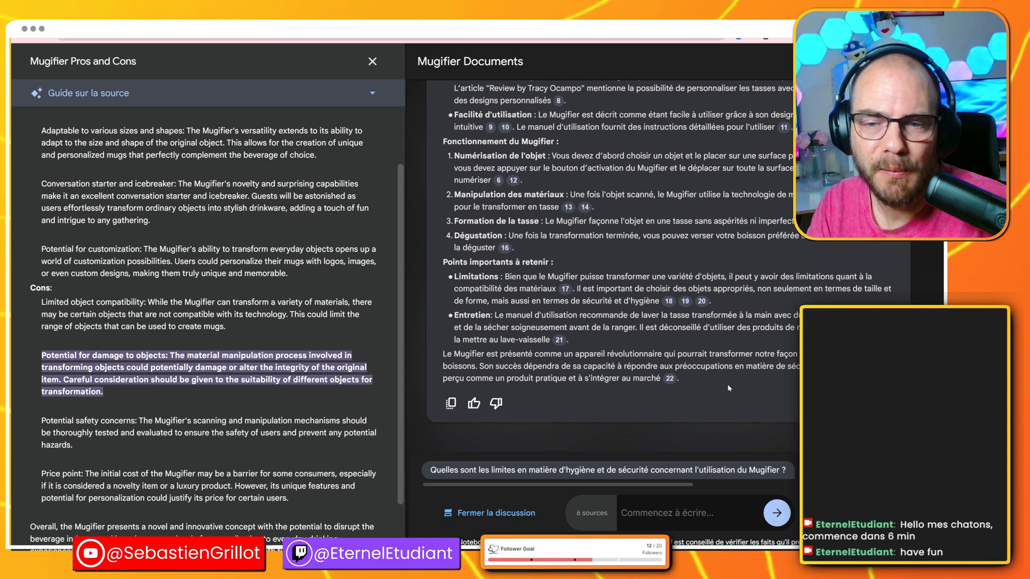
# Read the French answer about the Mugifier from its beginning and close the Mugifier Pros and Cons source
pyautogui.scroll(4, 729, 388)
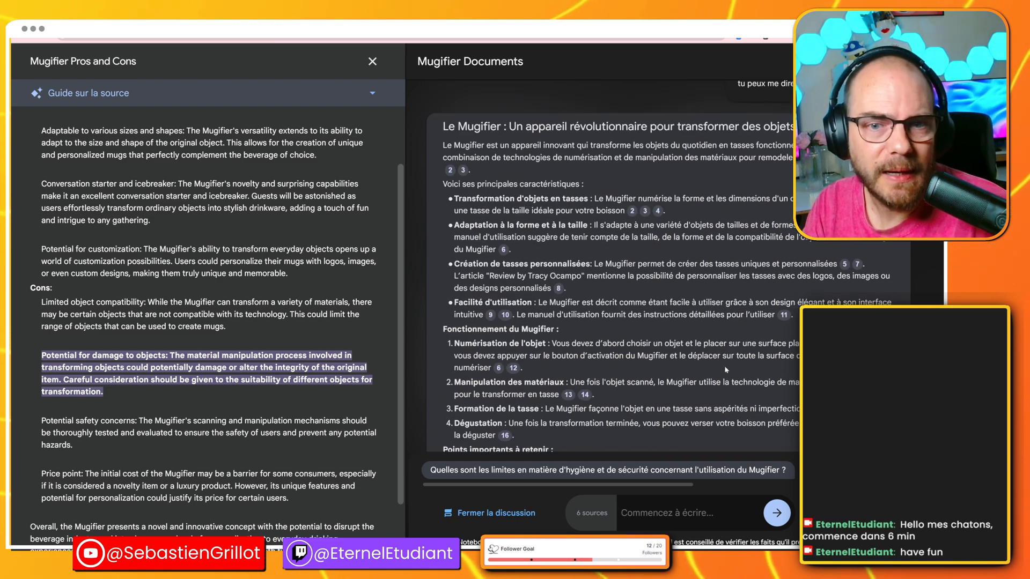
pyautogui.scroll(1, 727, 368)
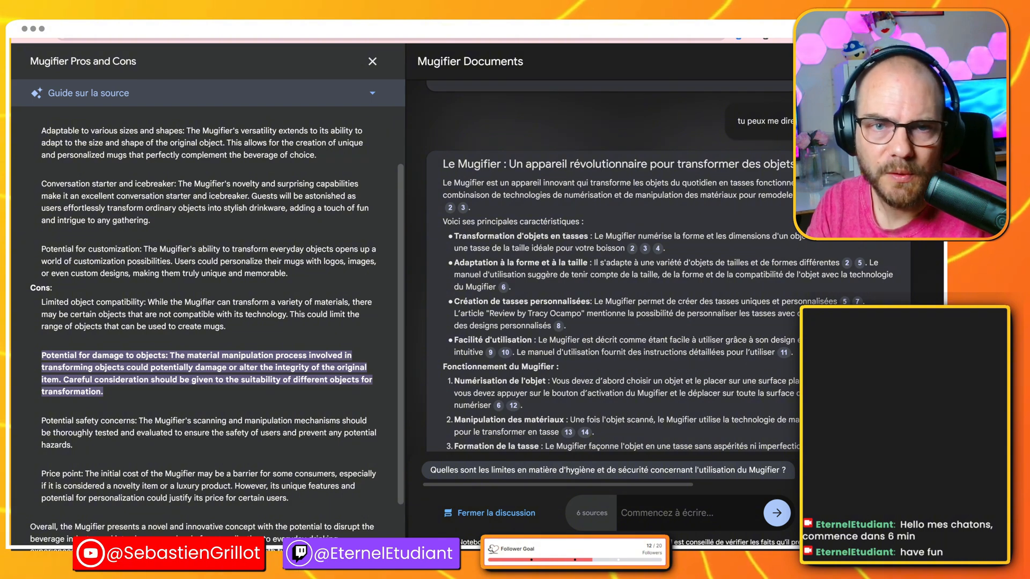
pyautogui.click(373, 61)
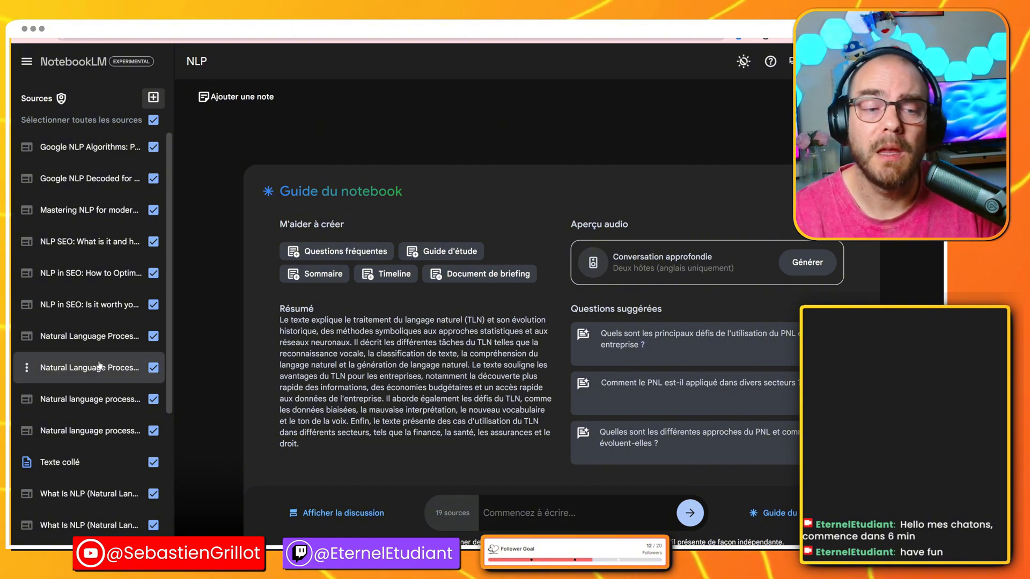
# Check the import errors of the failed web sources in the NLP notebook and open the "Texte collé" source
pyautogui.scroll(-4, 99, 367)
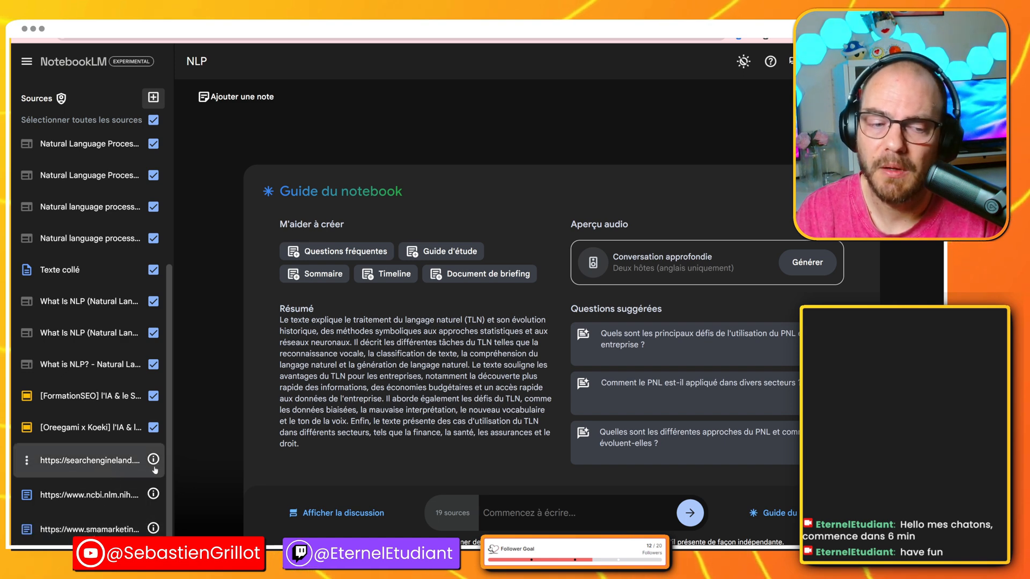
pyautogui.moveTo(153, 459)
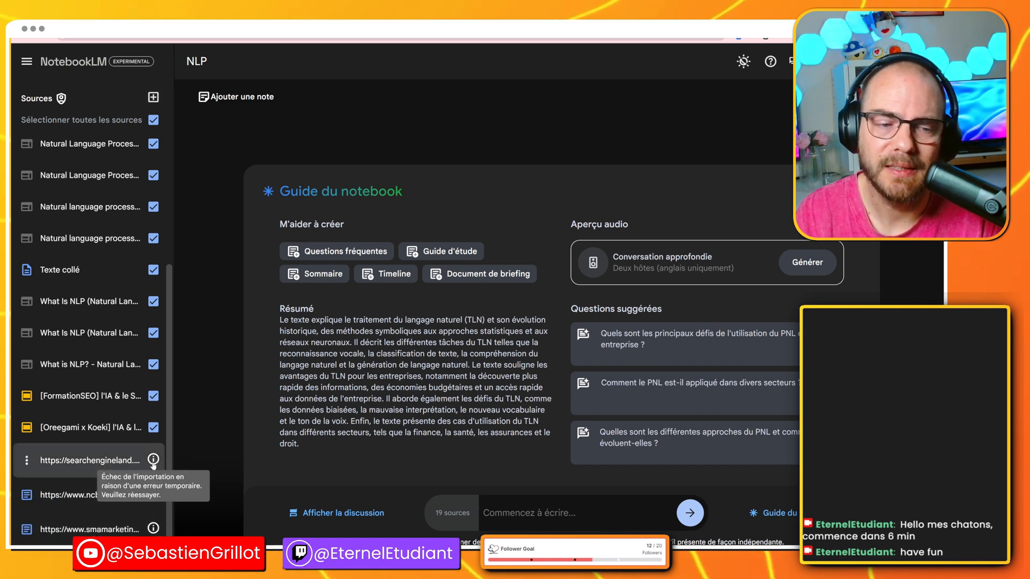
pyautogui.moveTo(101, 477); pyautogui.dragTo(188, 502)
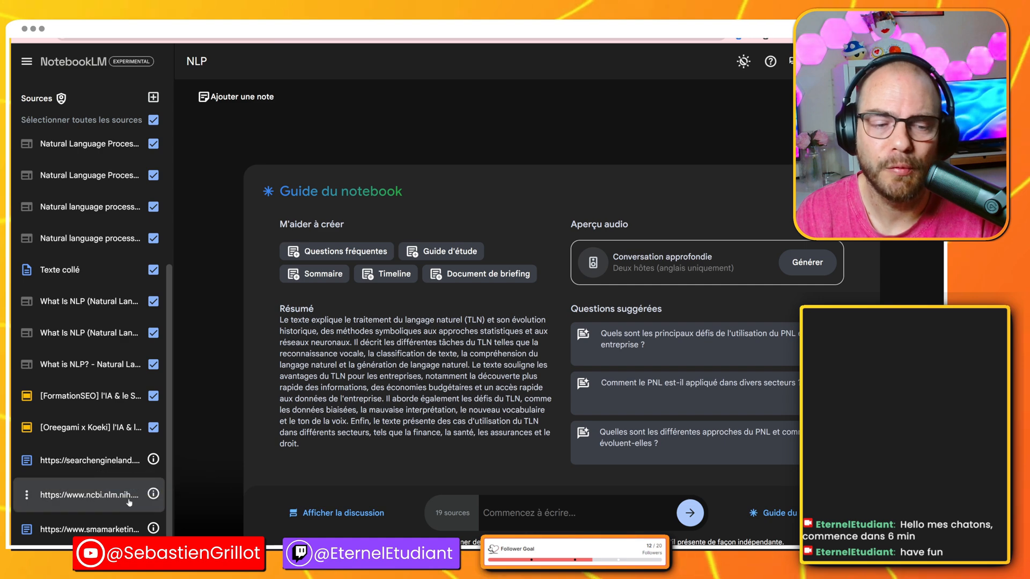
pyautogui.moveTo(154, 495)
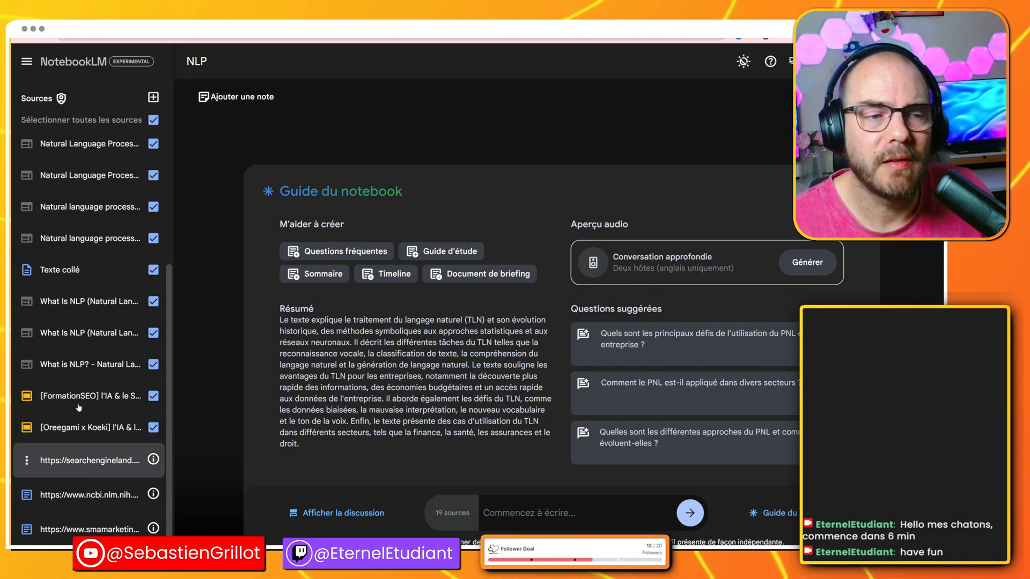
pyautogui.click(91, 269)
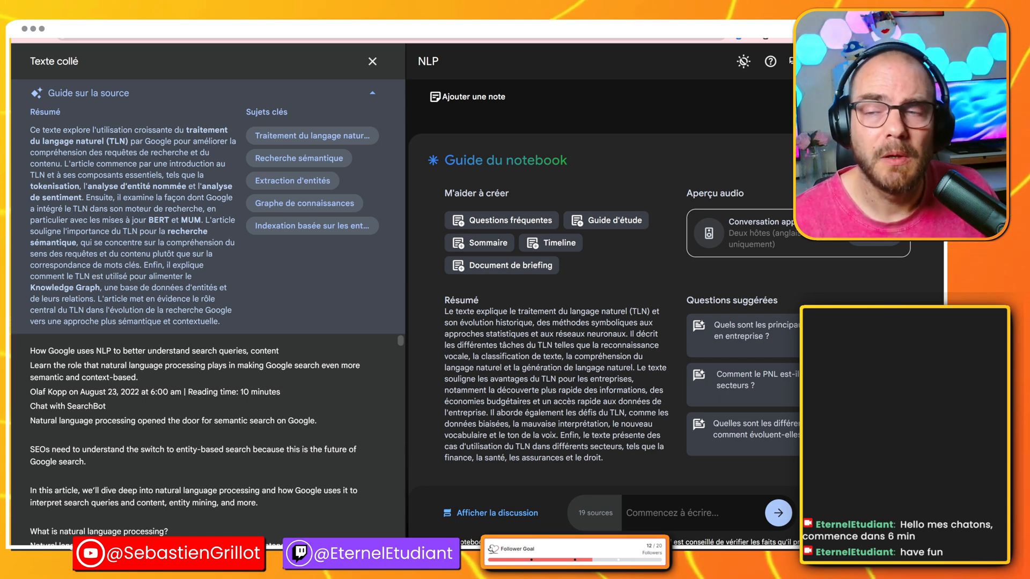
# View the NLP notebook's sharing options and suggested people without inviting anyone, and close the "Texte collé" source
pyautogui.click(851, 61)
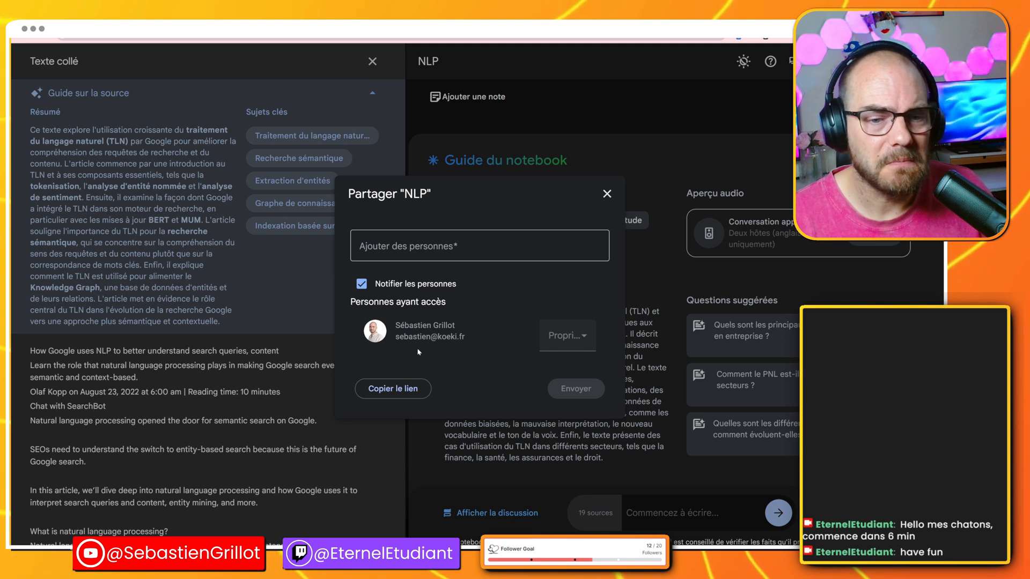
pyautogui.click(418, 245)
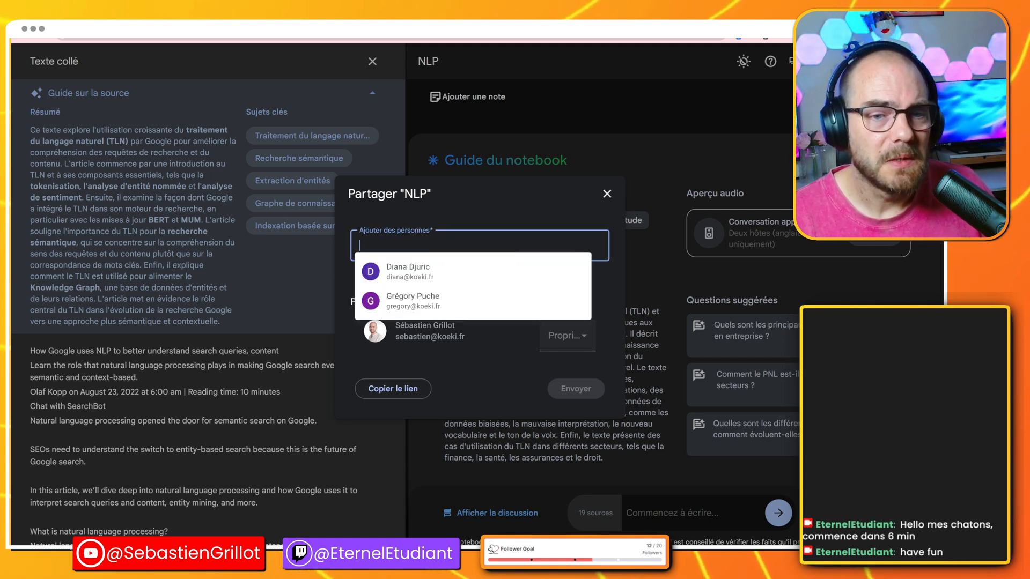
pyautogui.click(606, 195)
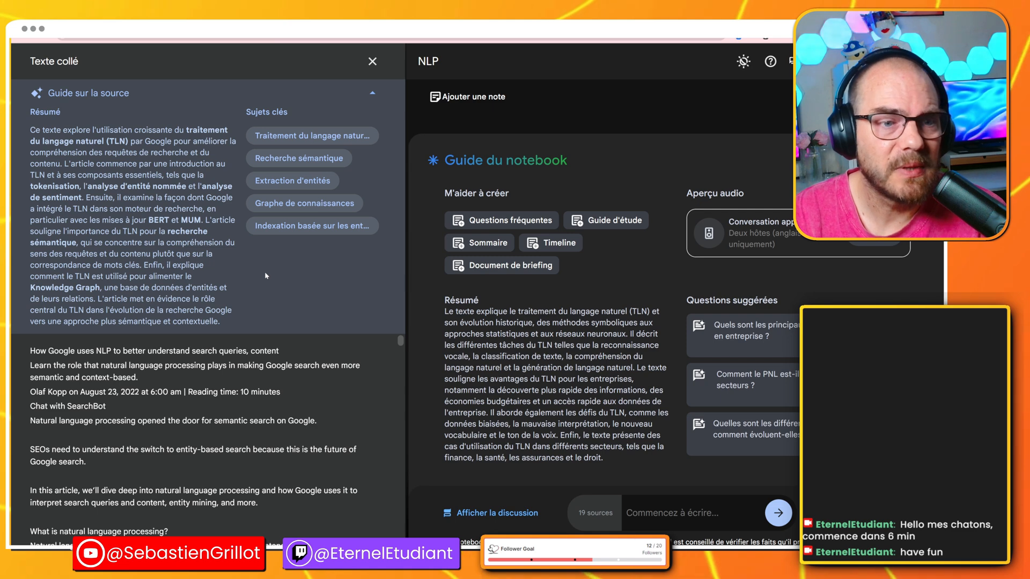
pyautogui.click(373, 61)
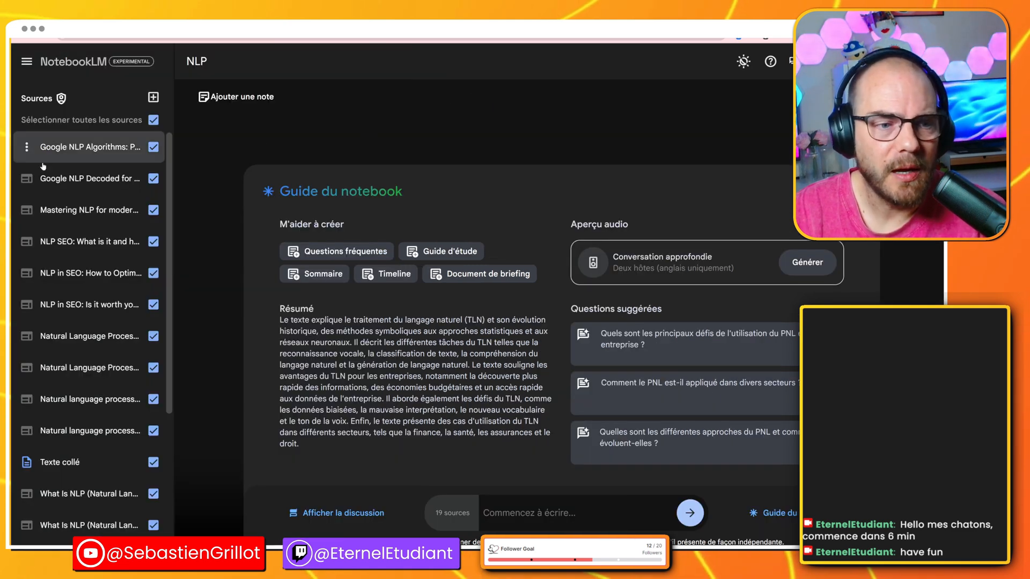
# Ask the NLP notebook "est-ce que tu peux comparer les googles slides avec tes sources et me dire si il manque qqchose dedans ?"
pyautogui.scroll(-3, 132, 441)
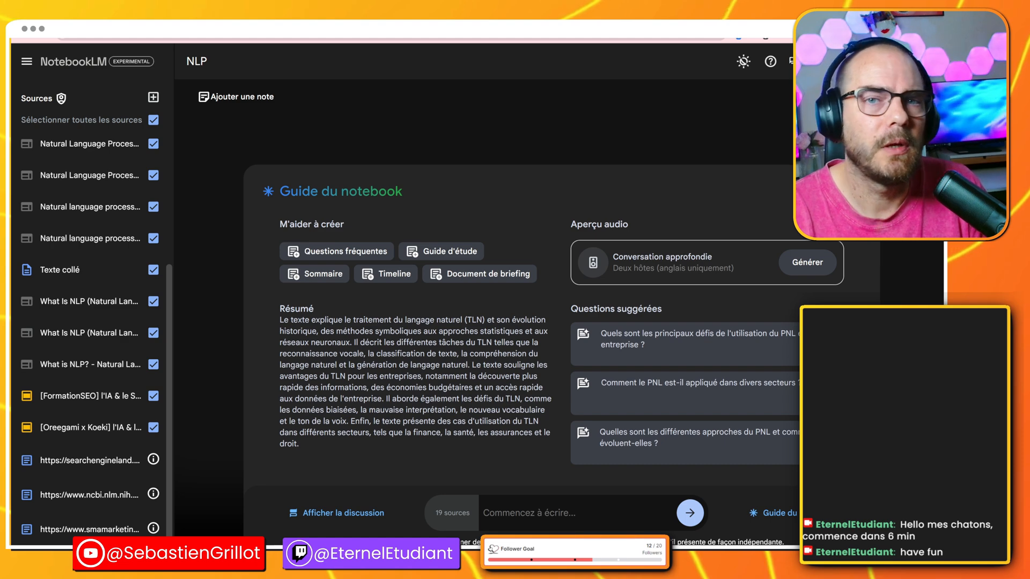
pyautogui.write('es')
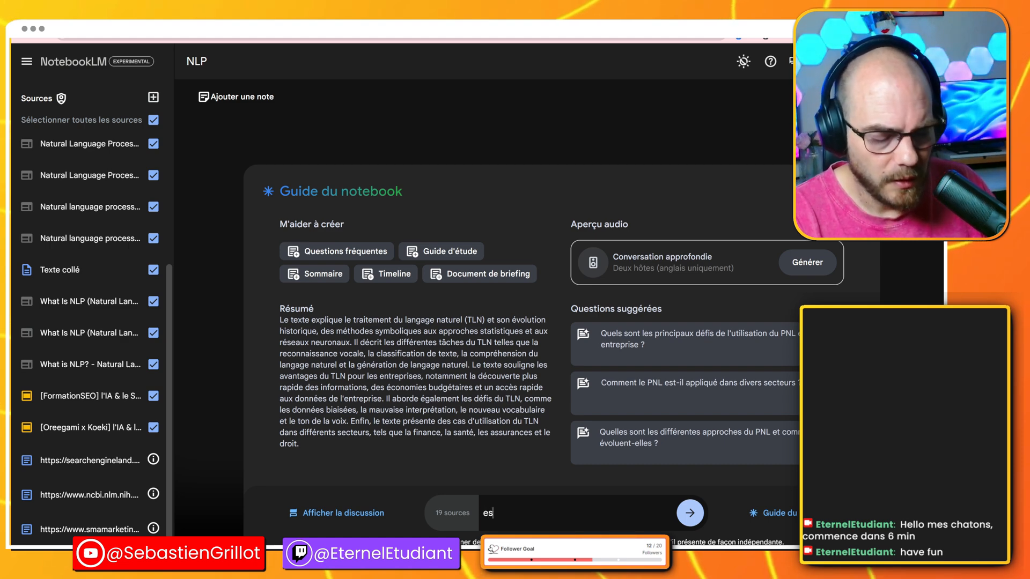
pyautogui.write('t-ce que t')
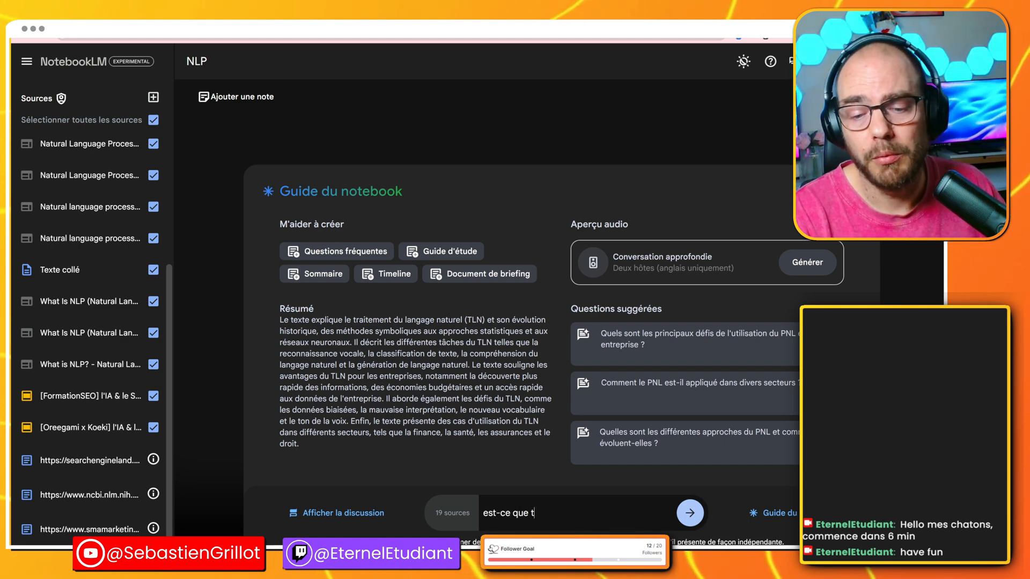
pyautogui.write('u peux c')
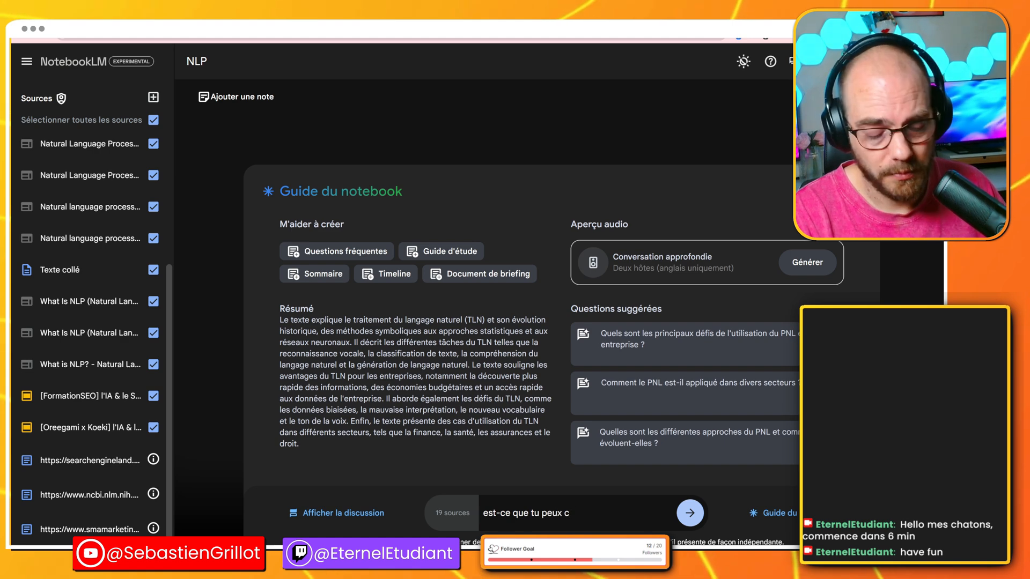
pyautogui.write('omparer')
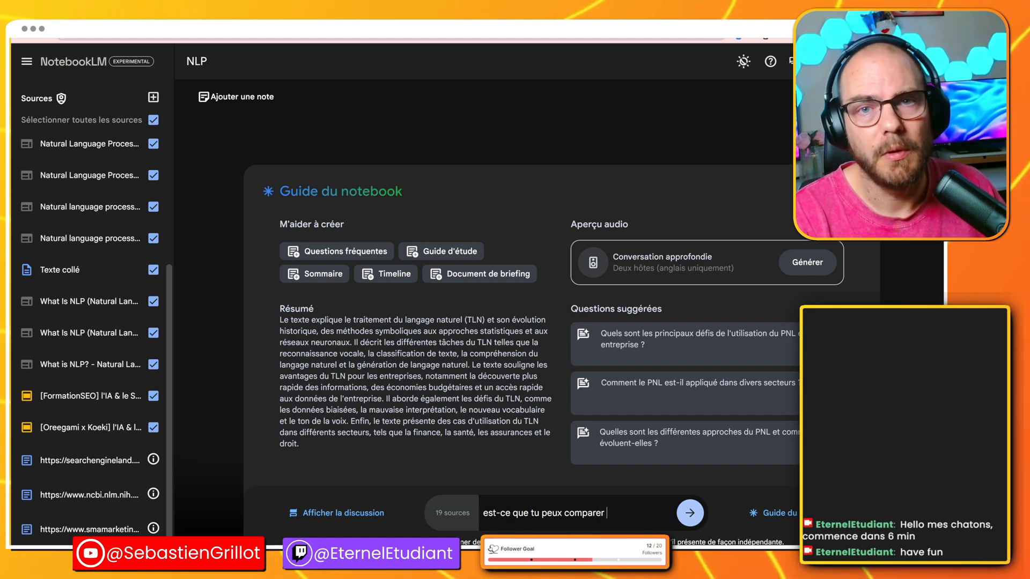
pyautogui.write(' les googles')
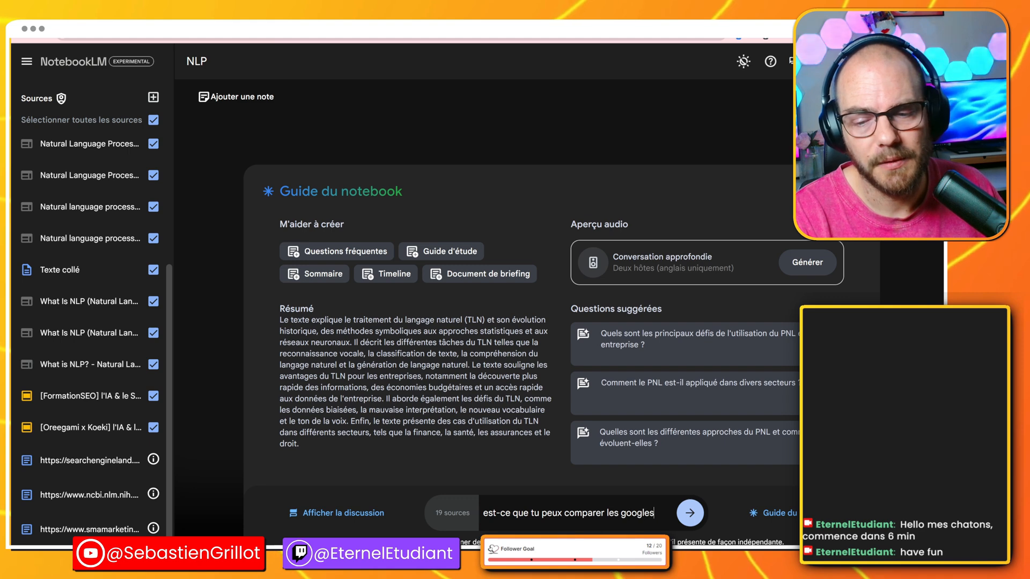
pyautogui.write(' slides a')
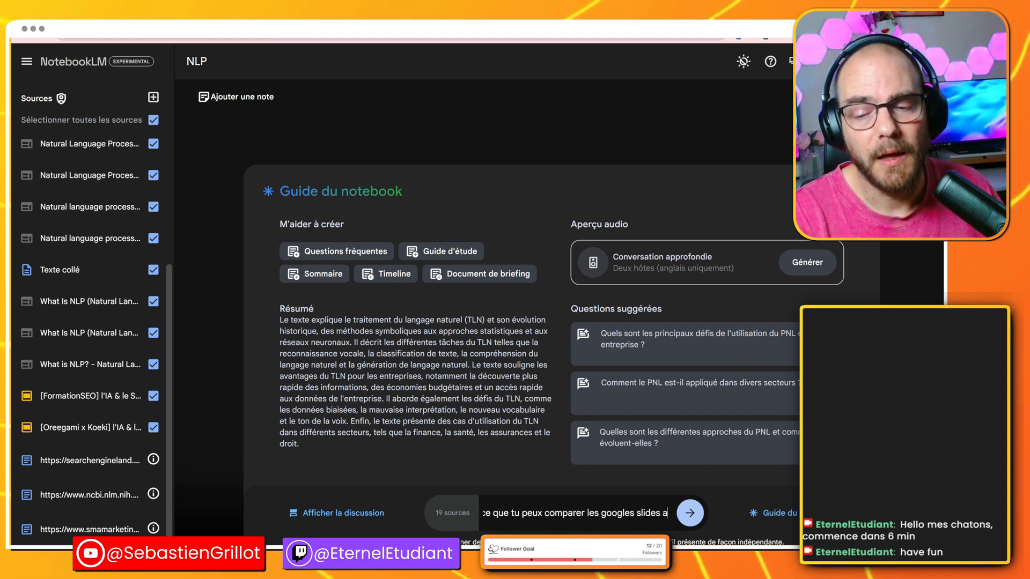
pyautogui.write('vec tes sour')
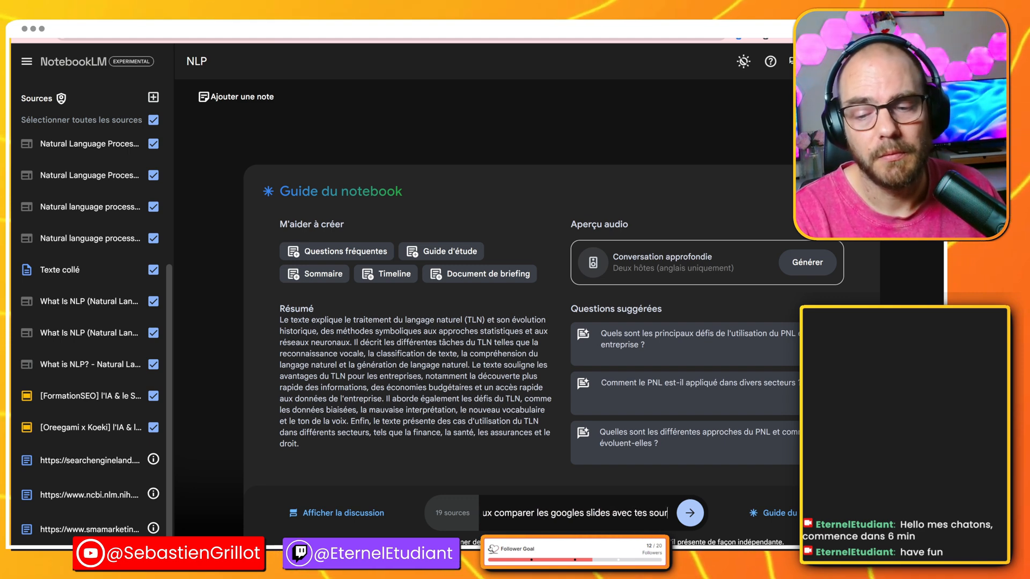
pyautogui.write('ces et me dire si il')
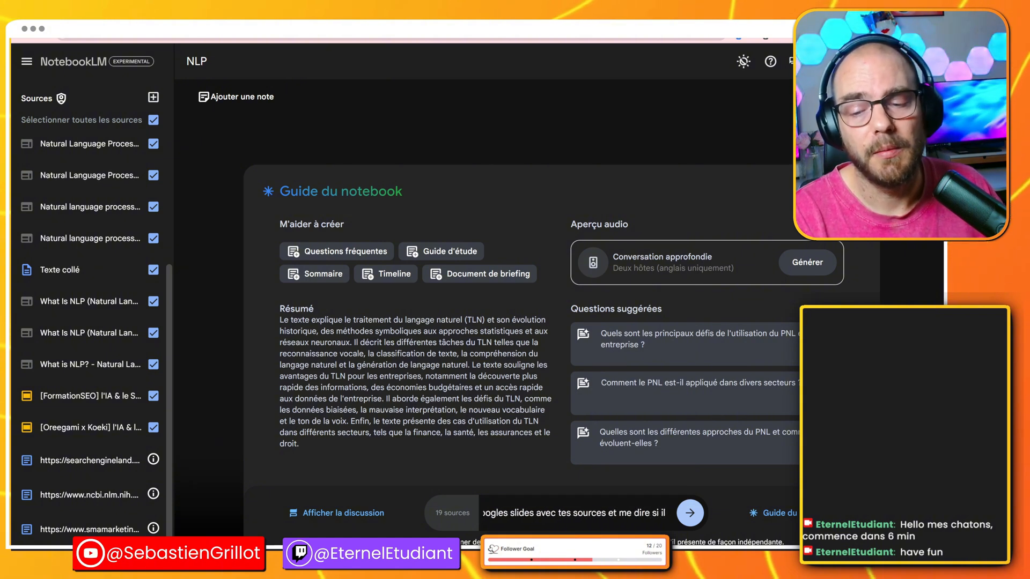
pyautogui.write(' manque qq')
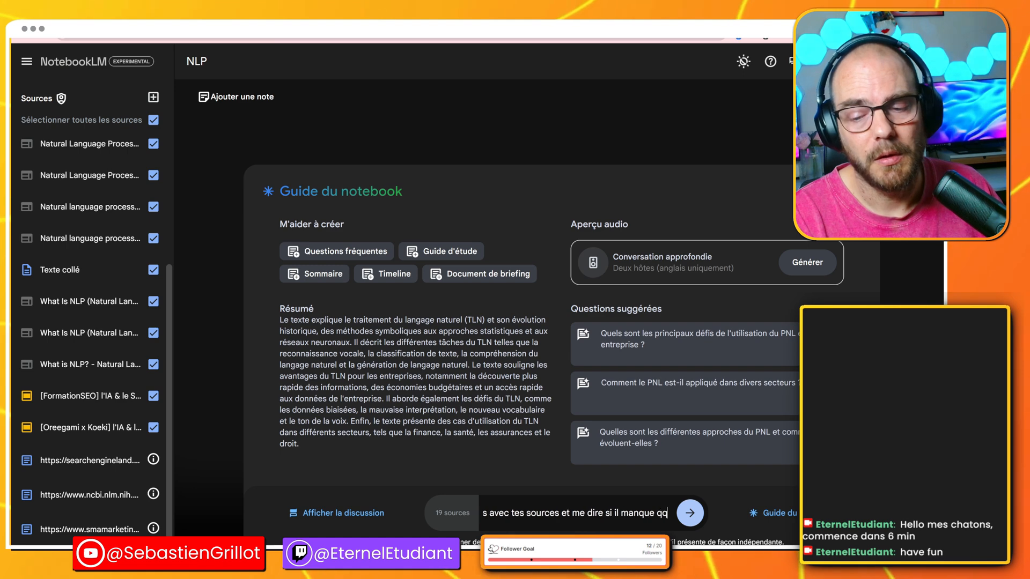
pyautogui.write('chose dedans ?')
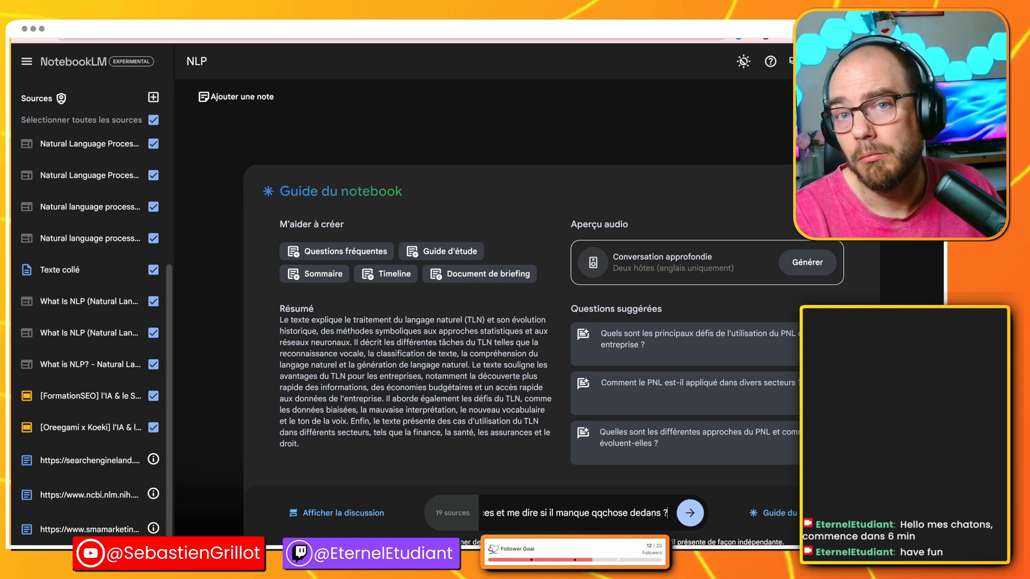
pyautogui.press('Return')
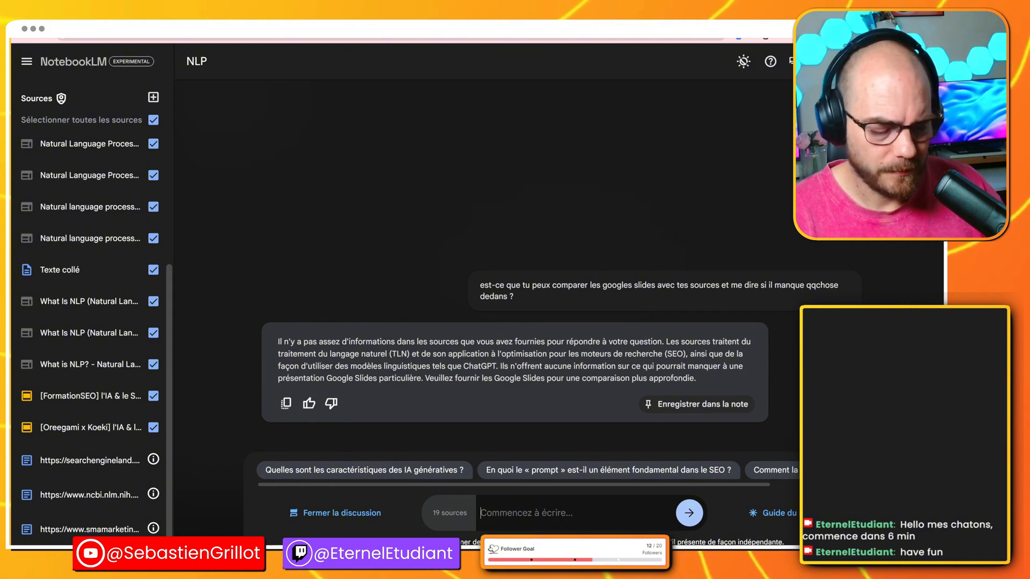
# Tell the NLP notebook's chat: mes google slides commencent par le titre "formationSEO" et "Oreegami"
pyautogui.write('mes bo')
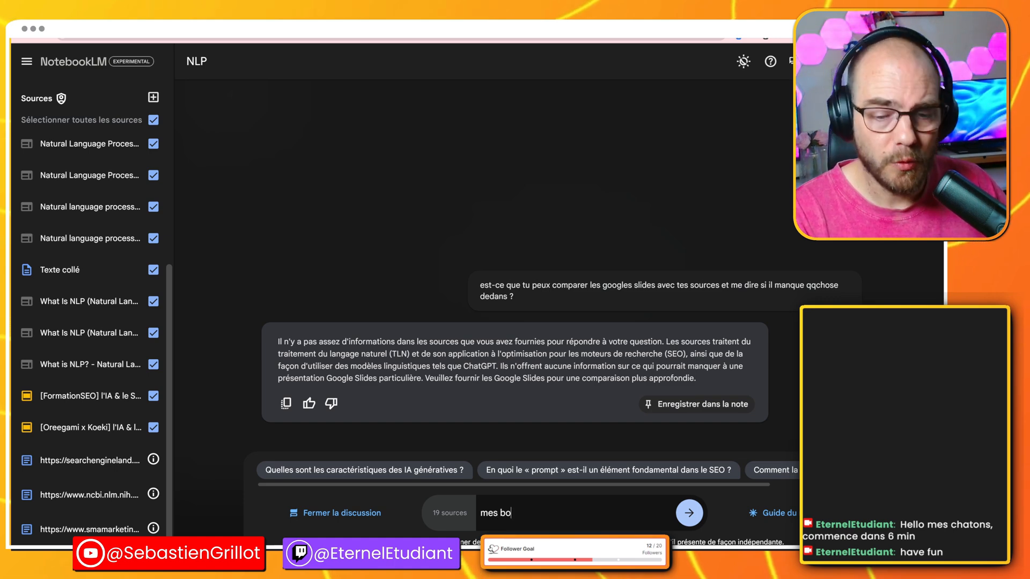
pyautogui.press('BackSpace')
pyautogui.press('BackSpace')
pyautogui.write('google')
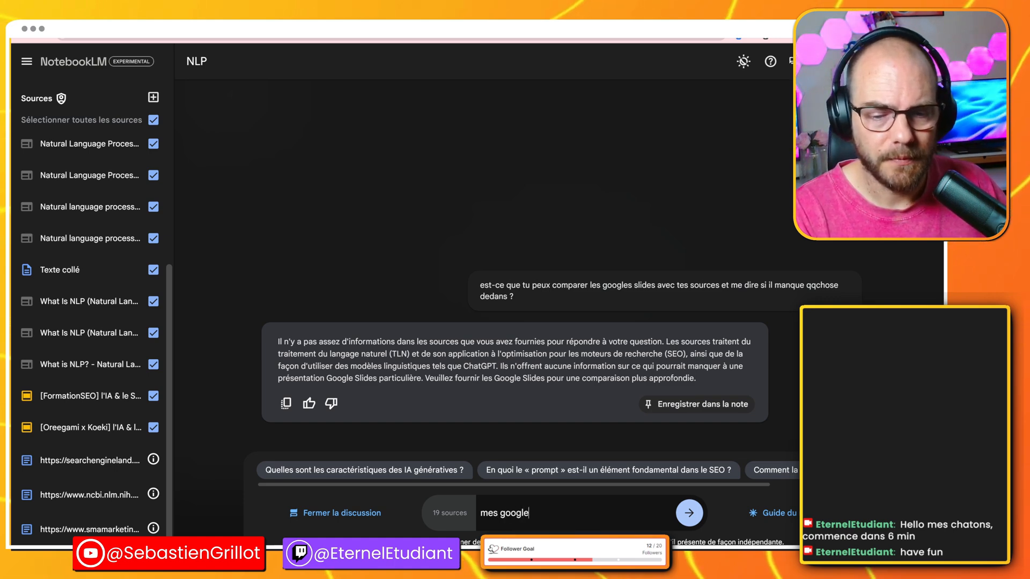
pyautogui.write(' slides commente')
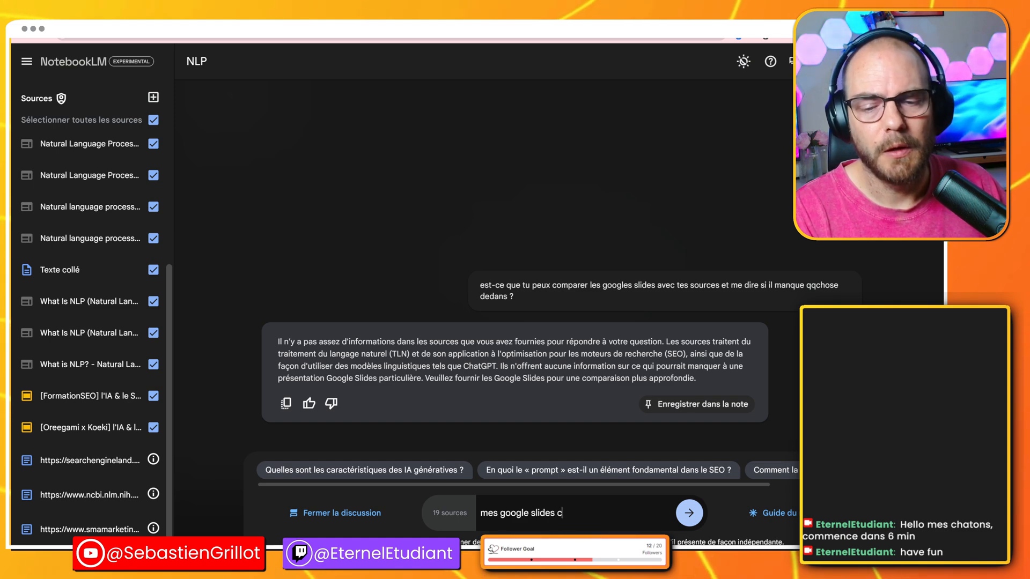
pyautogui.press('BackSpace')
pyautogui.press('BackSpace')
pyautogui.press('BackSpace')
pyautogui.write('nce')
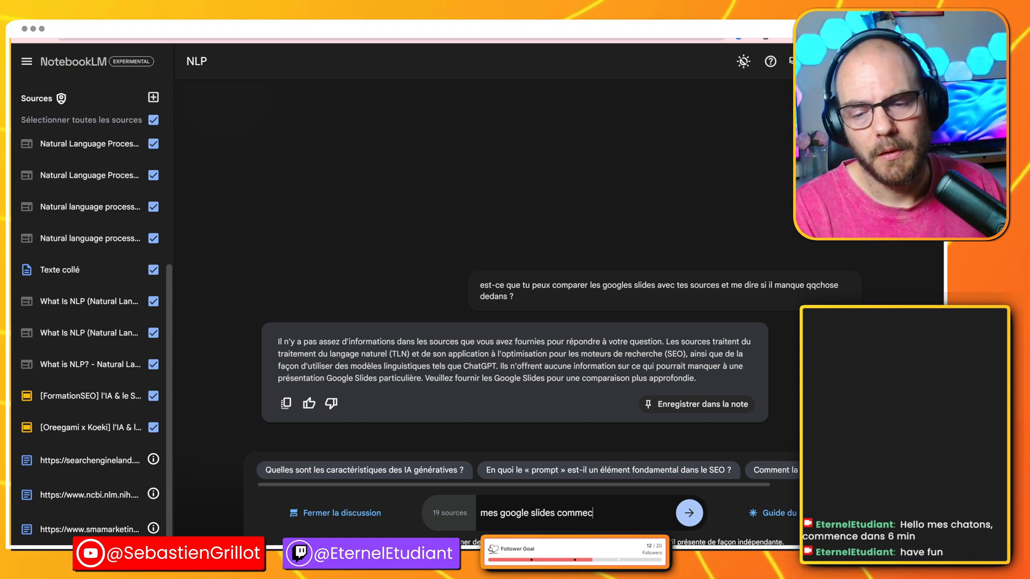
pyautogui.write('nt par le titre')
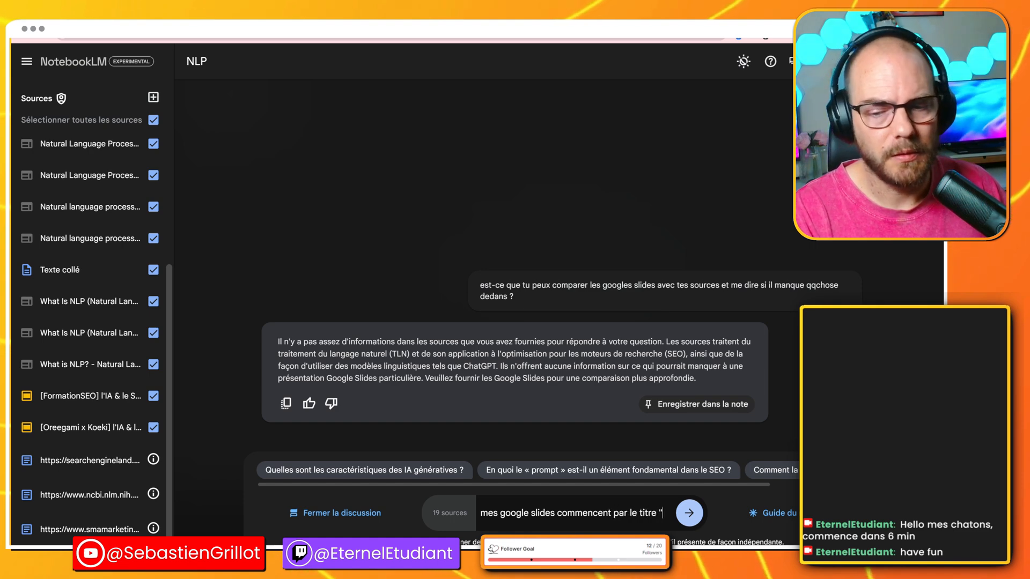
pyautogui.write(' "formationSEO')
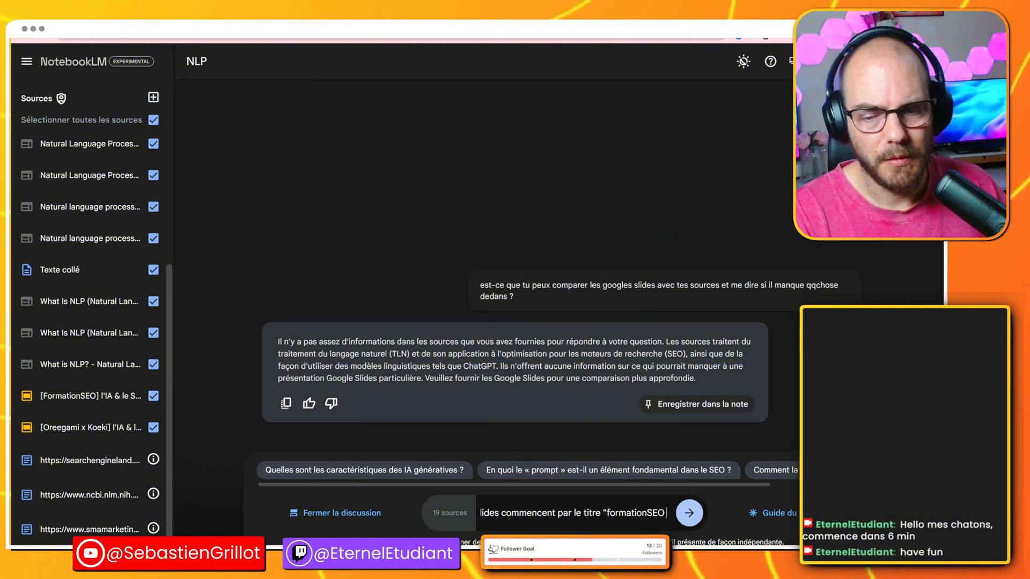
pyautogui.write(' " et "O')
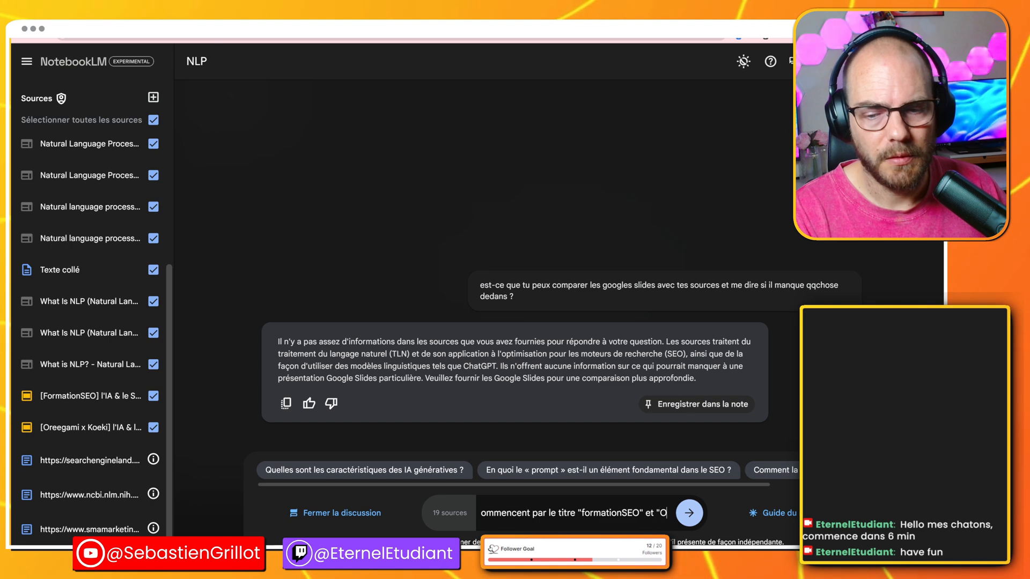
pyautogui.write('reegam')
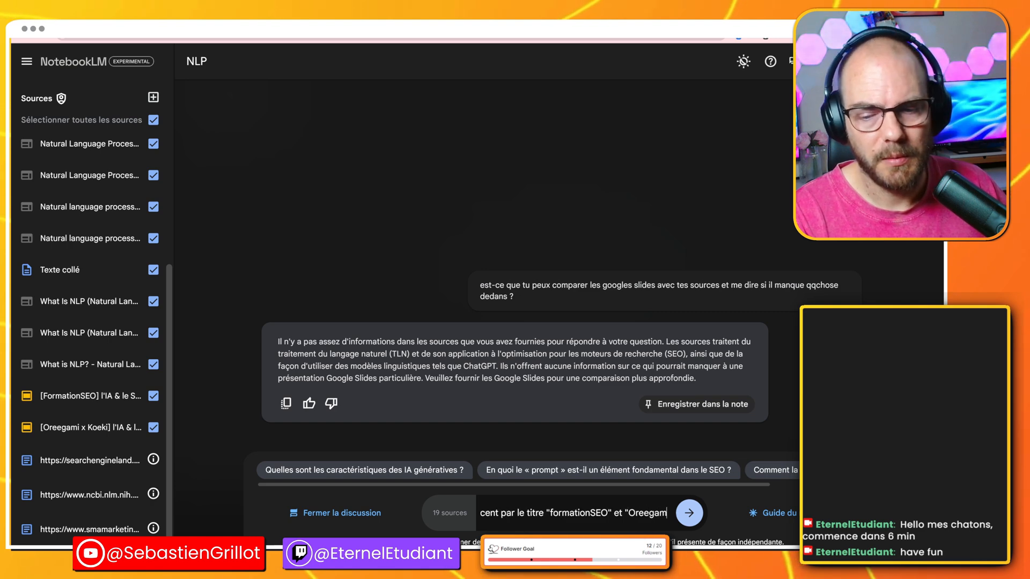
pyautogui.write('i"')
pyautogui.press('Return')
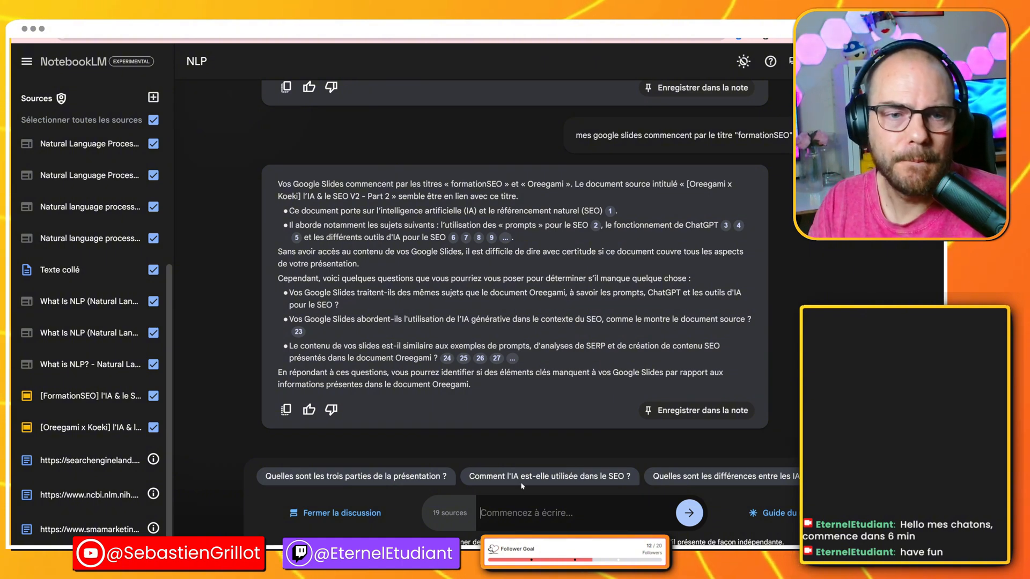
# Read the answer's points on the Oreegami document's topics and on access to the Google Slides' content
pyautogui.moveTo(350, 211); pyautogui.dragTo(423, 211)
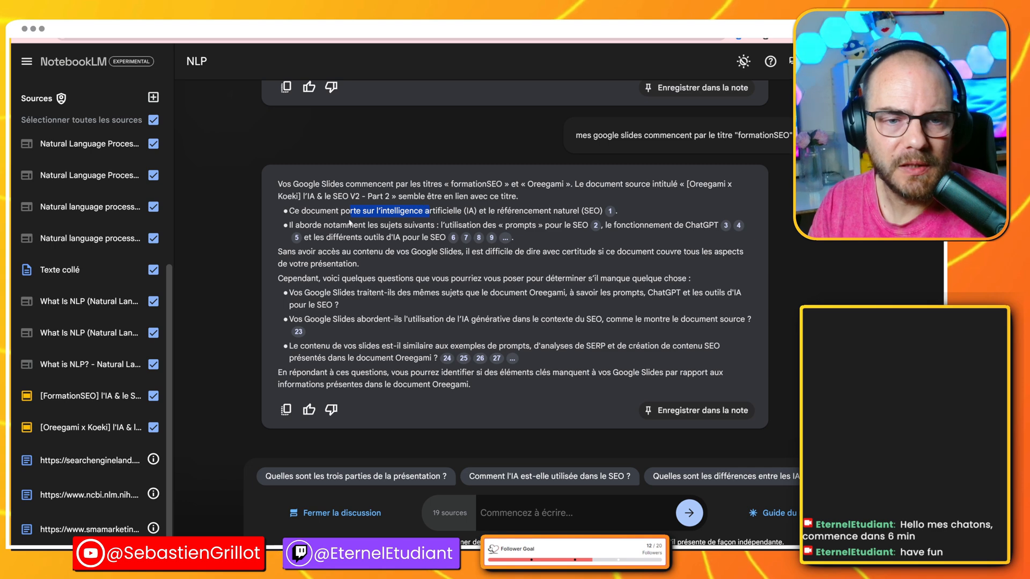
pyautogui.moveTo(348, 225); pyautogui.dragTo(412, 226)
pyautogui.moveTo(337, 251); pyautogui.dragTo(402, 271)
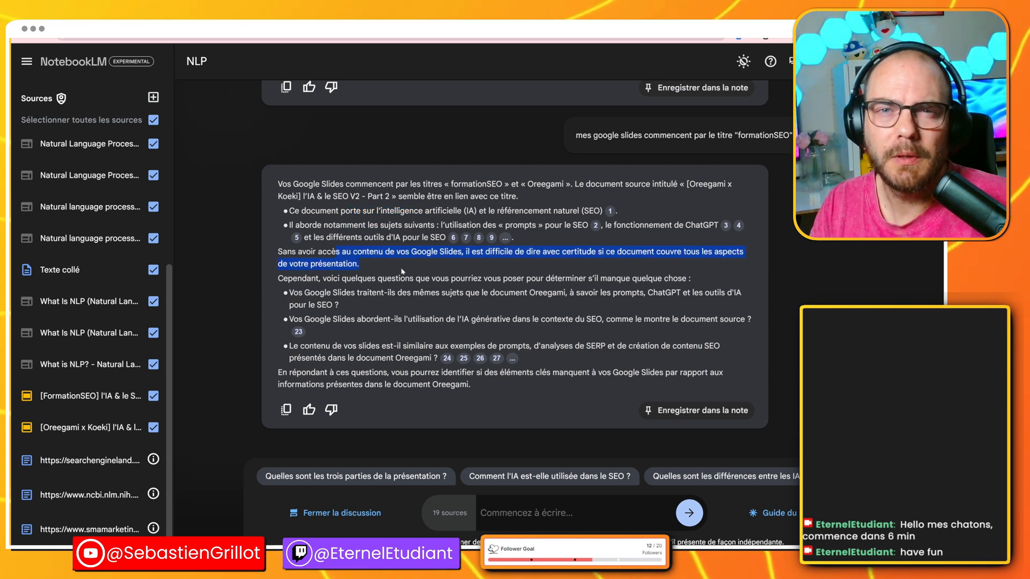
pyautogui.moveTo(401, 266); pyautogui.dragTo(401, 252)
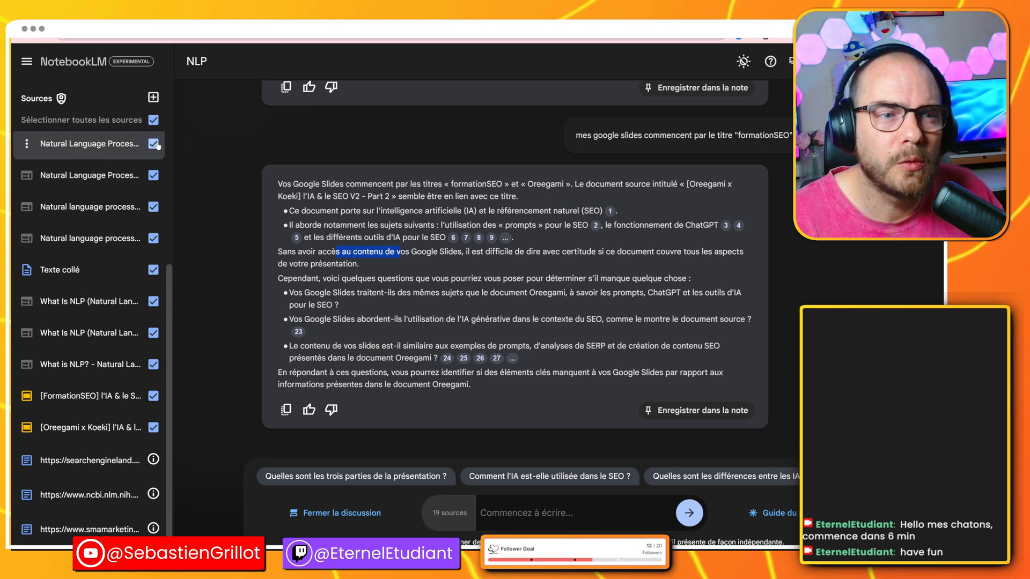
# Look over the "Natural Language Processing (NLP) SEO: Tips + Tactics" source with its summary and close it
pyautogui.click(107, 144)
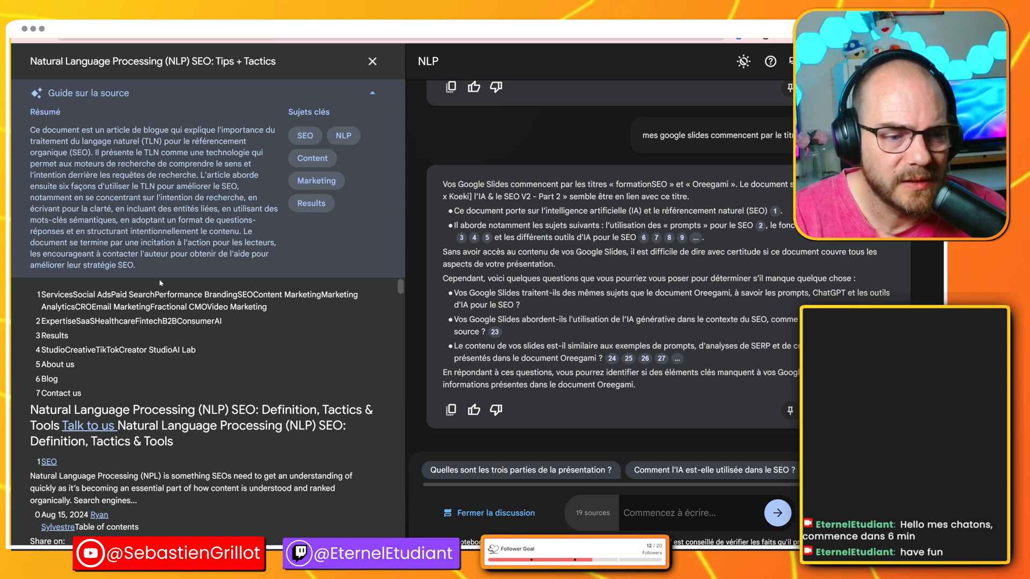
pyautogui.scroll(-2, 98, 317)
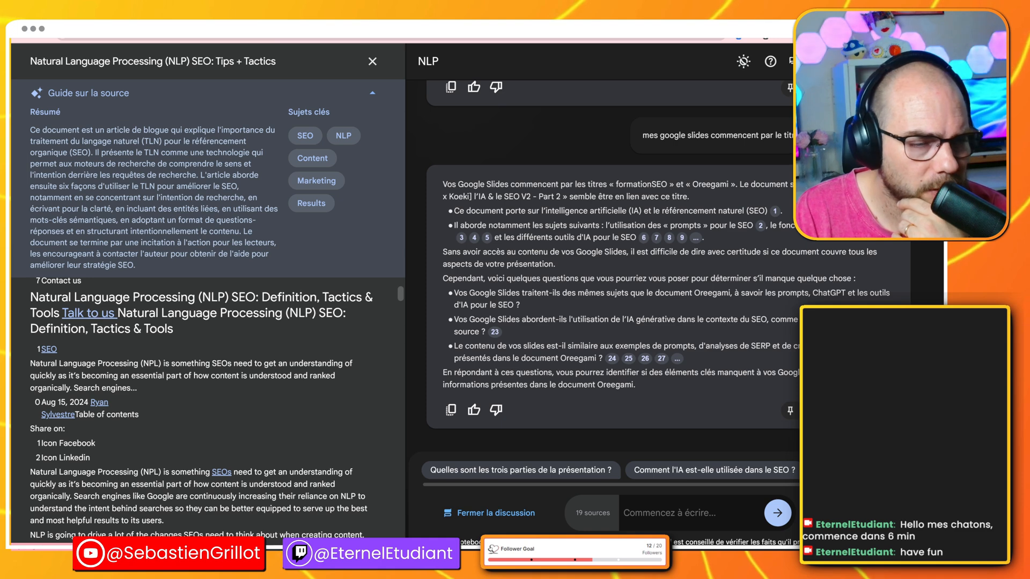
pyautogui.click(372, 61)
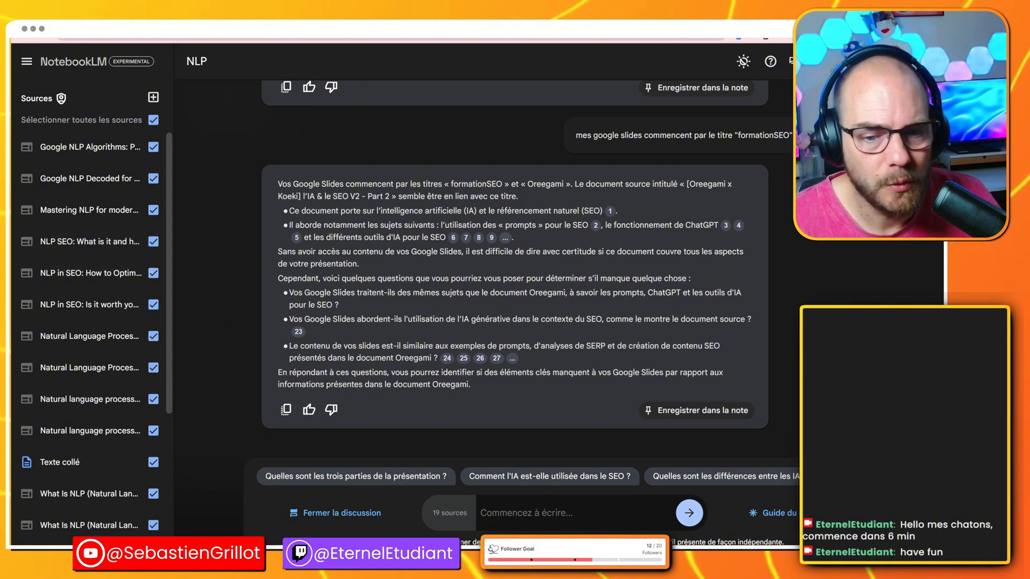
# Ask the NLP notebook "que dit similarweb sur le sujet"
pyautogui.write('su')
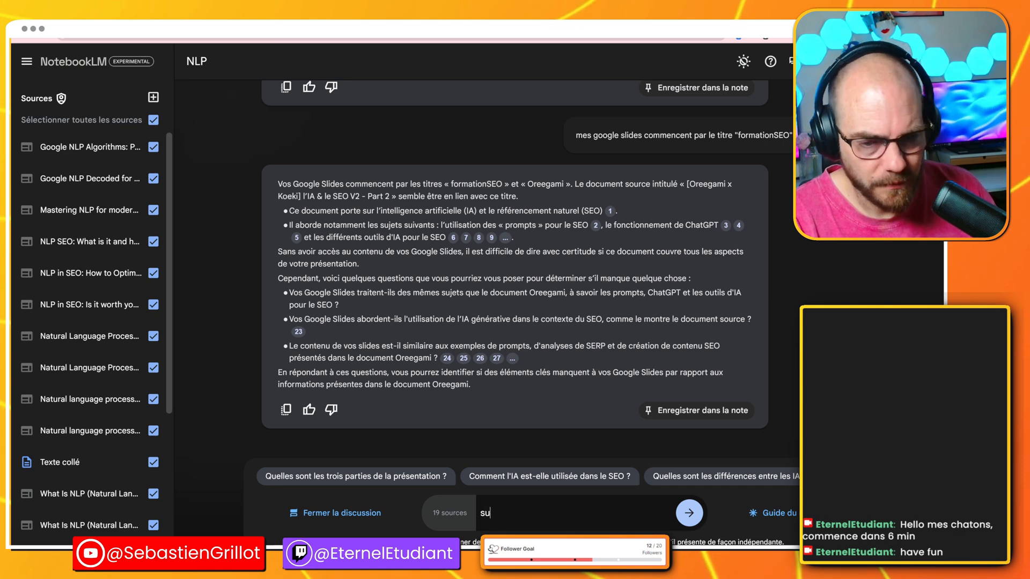
pyautogui.press('BackSpace')
pyautogui.press('BackSpace')
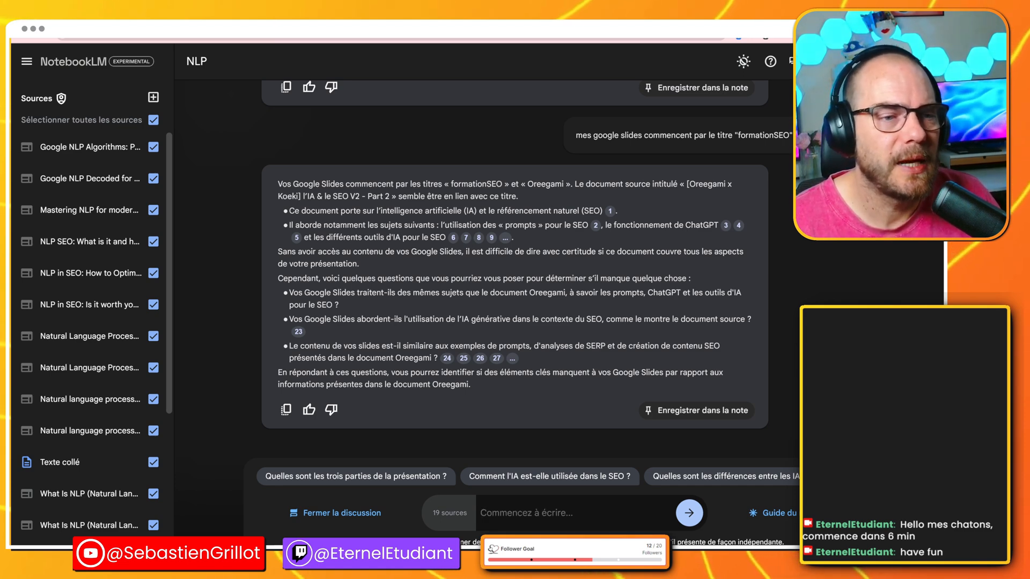
pyautogui.write('qu')
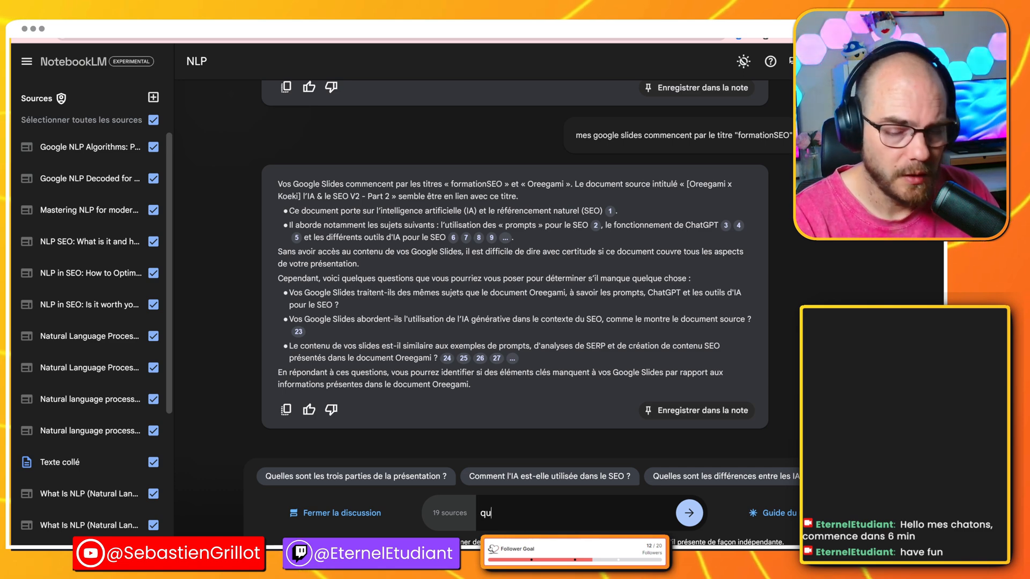
pyautogui.write('e dit similarweb sur le s')
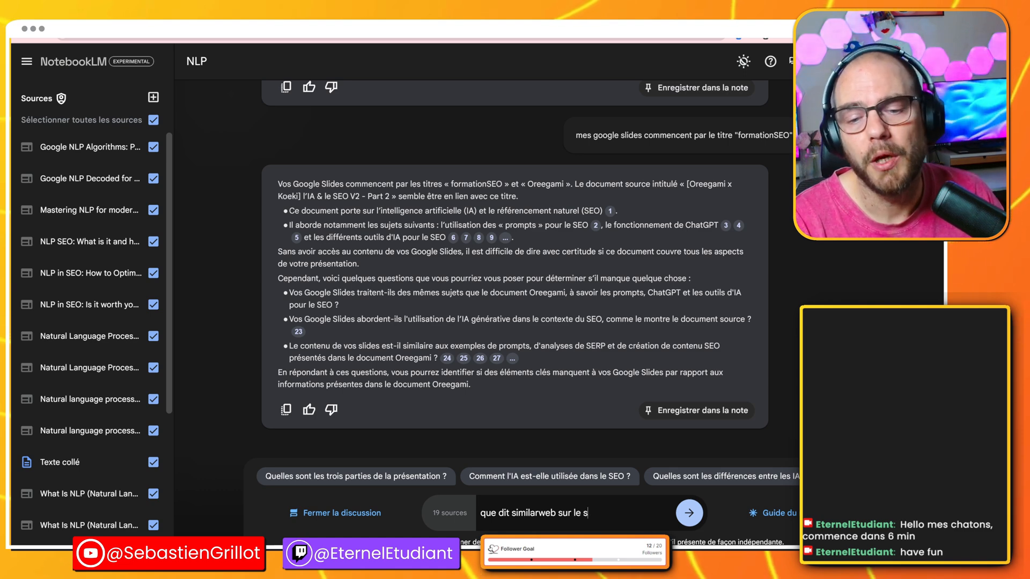
pyautogui.write('ujet')
pyautogui.press('Return')
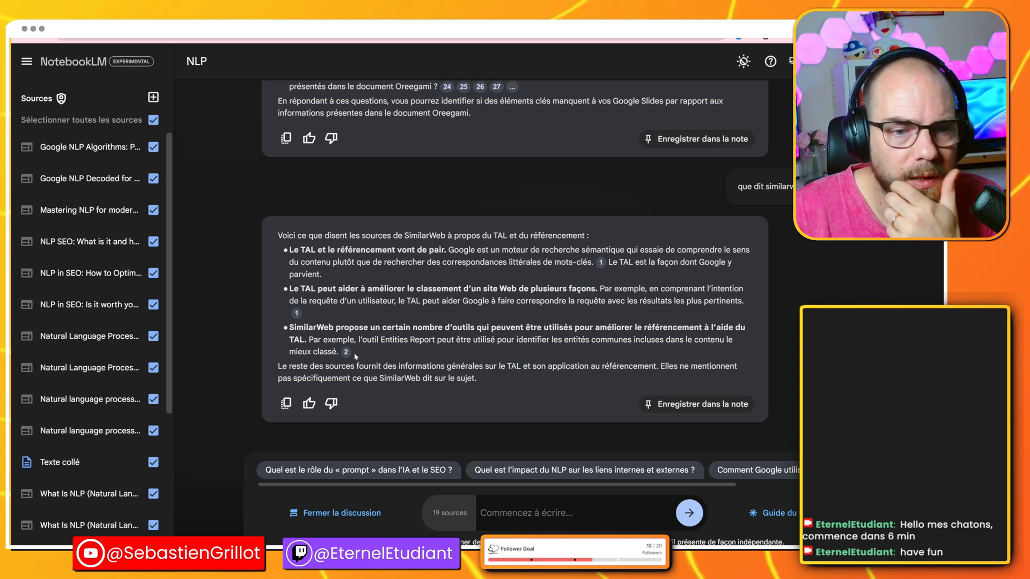
# Check citations 1 and 2 of the SimilarWeb answer against the cited passages in the source
pyautogui.moveTo(347, 356)
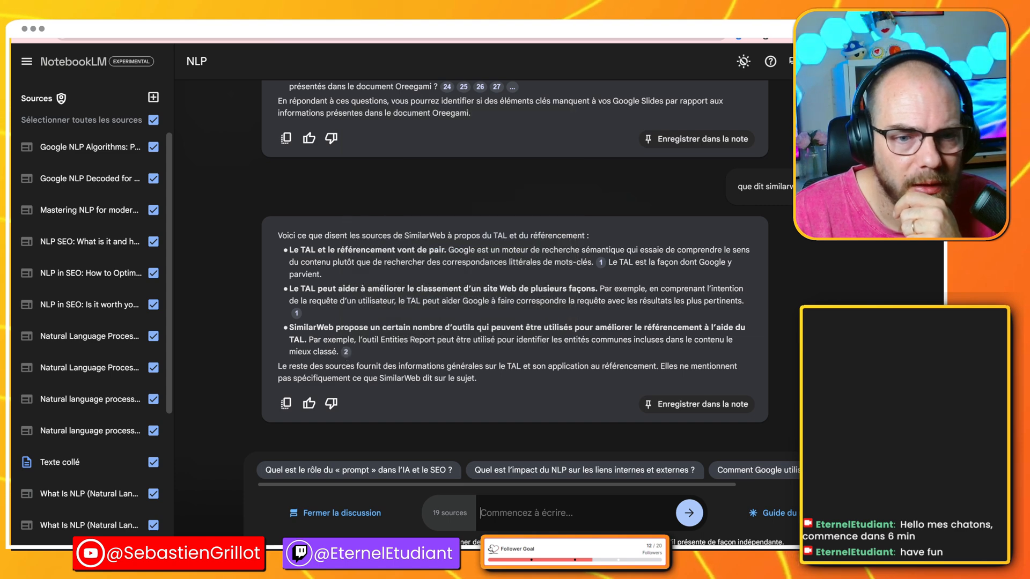
pyautogui.click(297, 315)
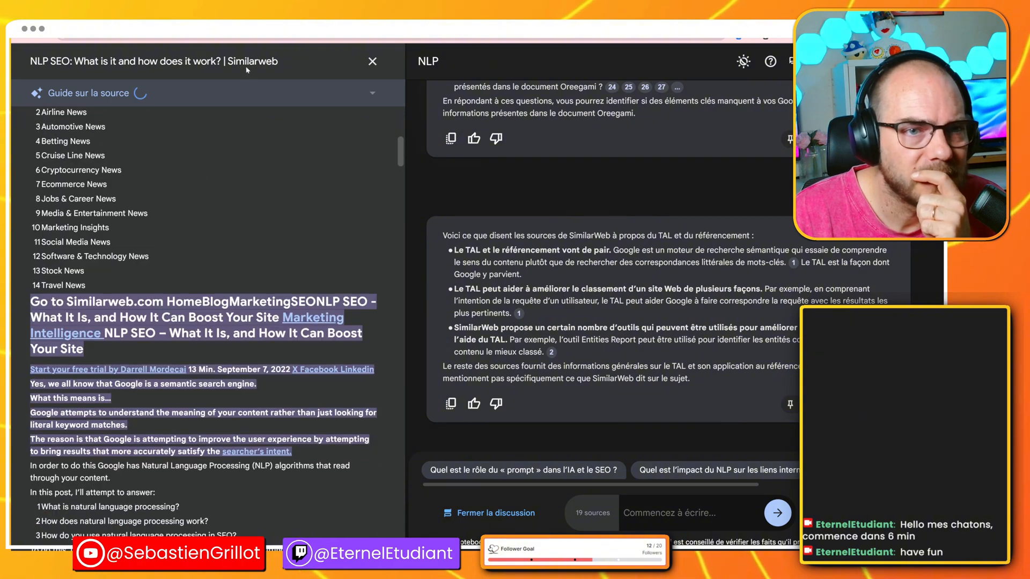
pyautogui.click(550, 353)
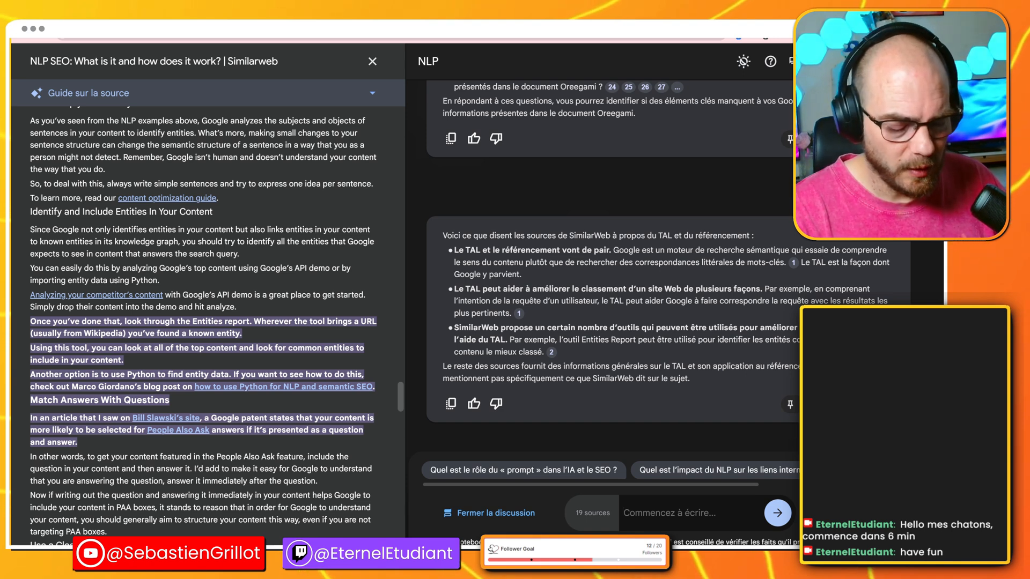
# Ask the NLP notebook "peux tu me donner le nom de la source que tu as utilisé ?"
pyautogui.write('peux tu me dir')
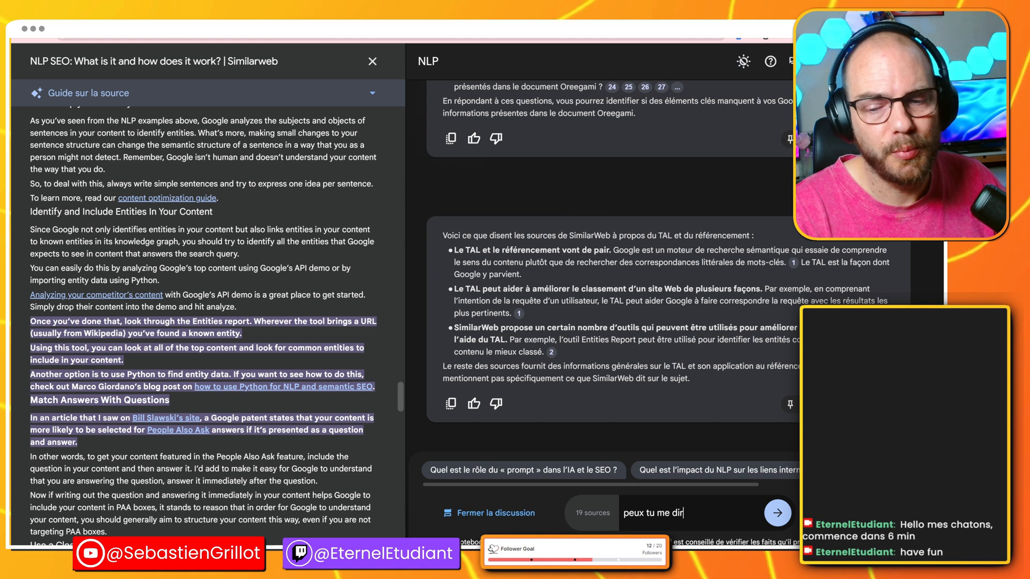
pyautogui.press('BackSpace')
pyautogui.press('BackSpace')
pyautogui.write('onnerle ')
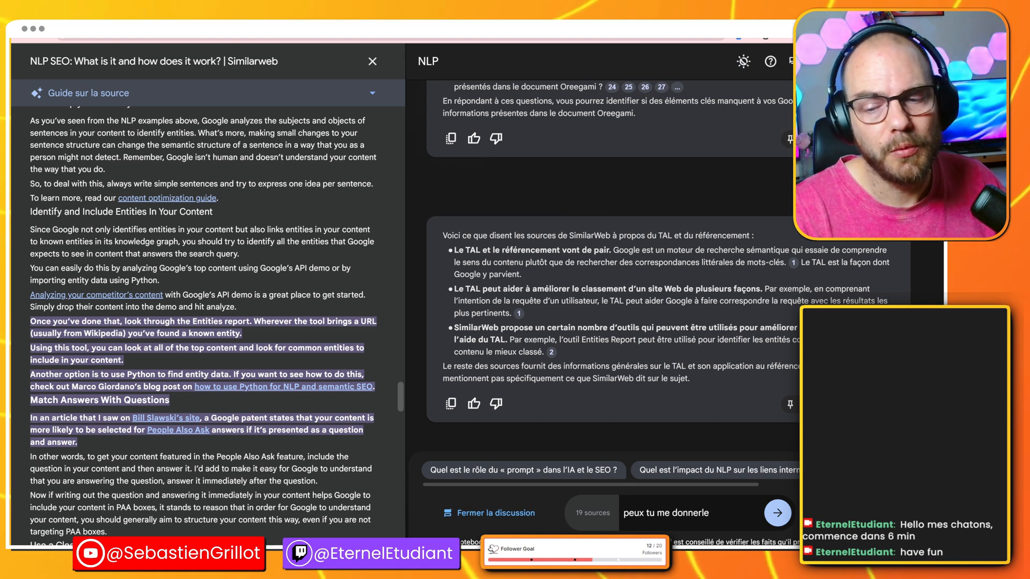
pyautogui.write('nim')
pyautogui.press('BackSpace')
pyautogui.press('BackSpace')
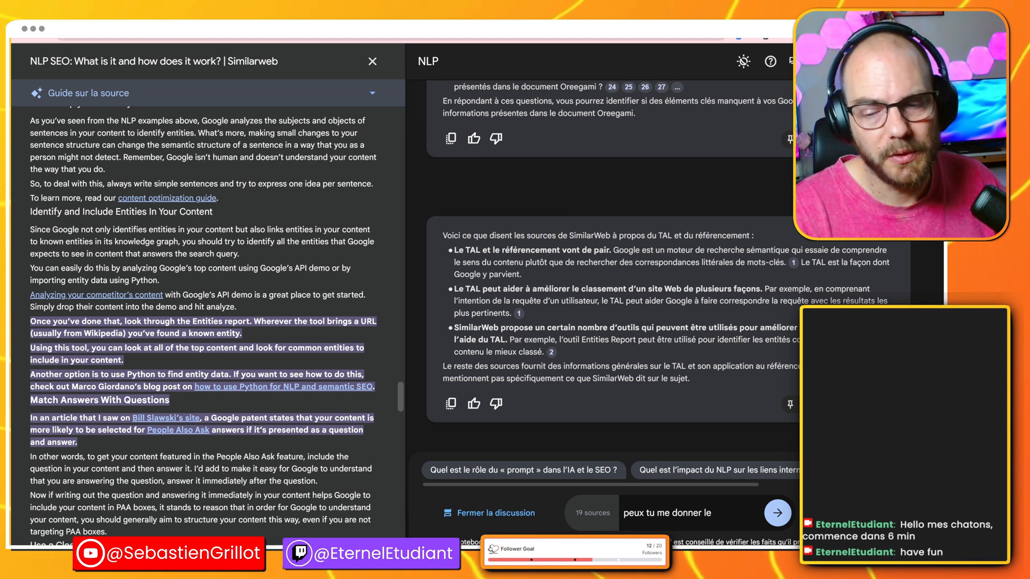
pyautogui.write('om de la')
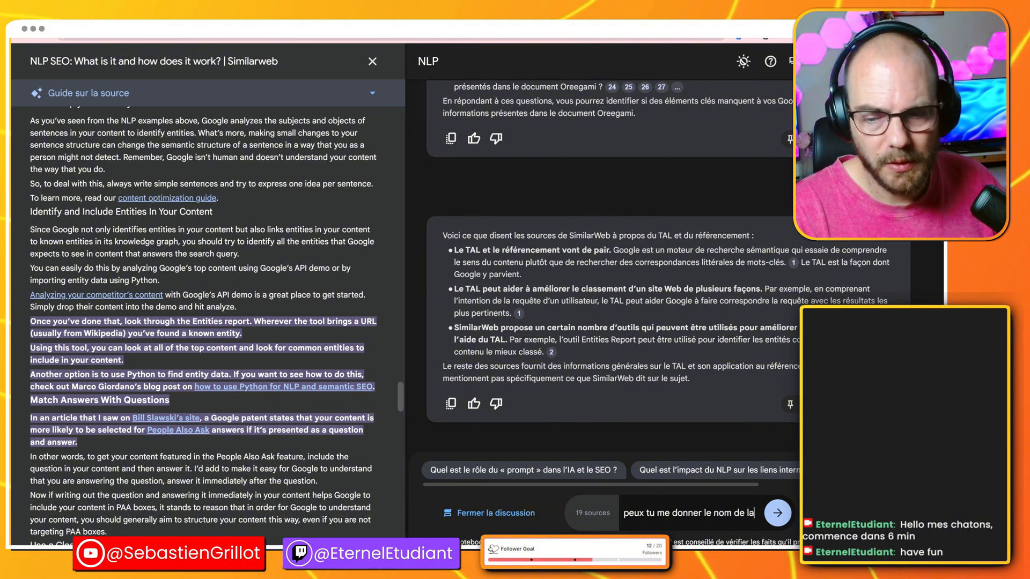
pyautogui.write(' source que t')
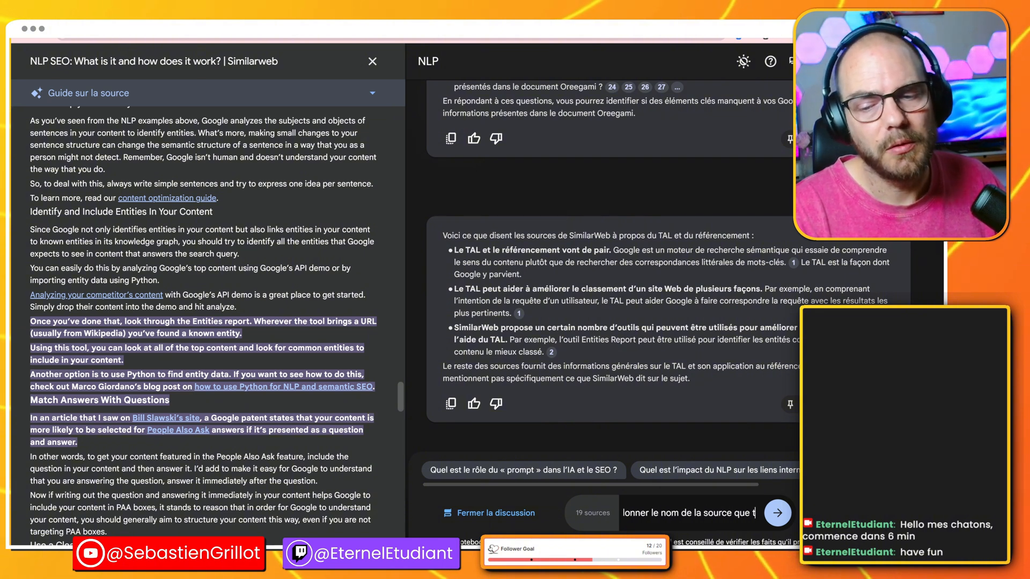
pyautogui.write('u as utilisé ?')
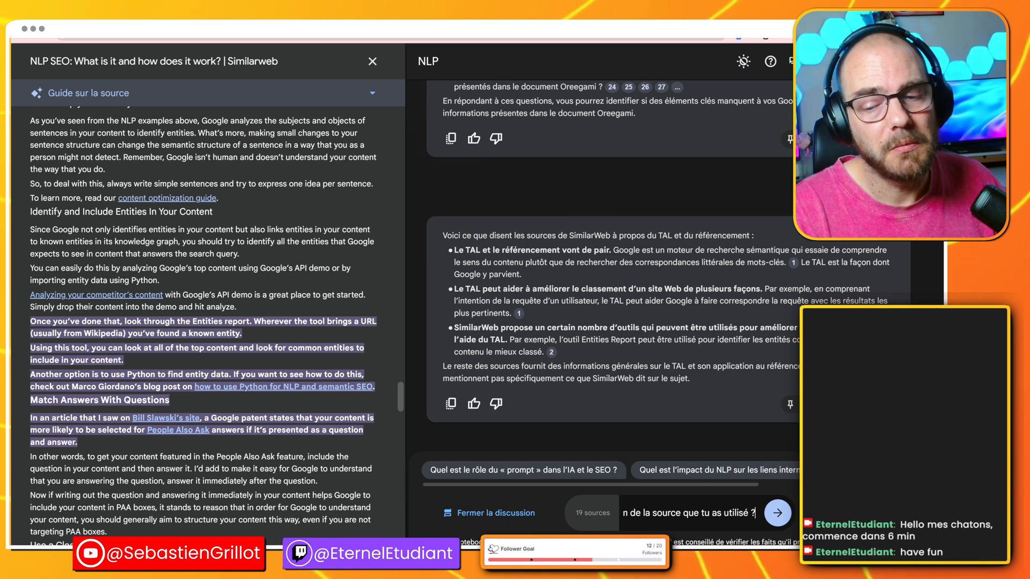
pyautogui.press('Return')
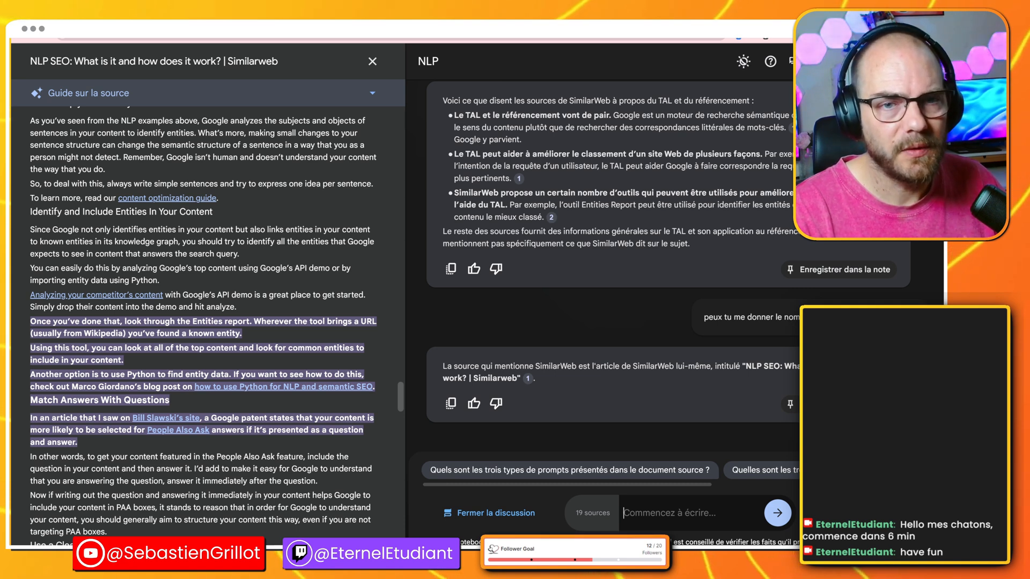
# Close the Similarweb source and look through the "Natural Language Processing (NLP): Definition and Principles" source down to its related articles
pyautogui.click(372, 61)
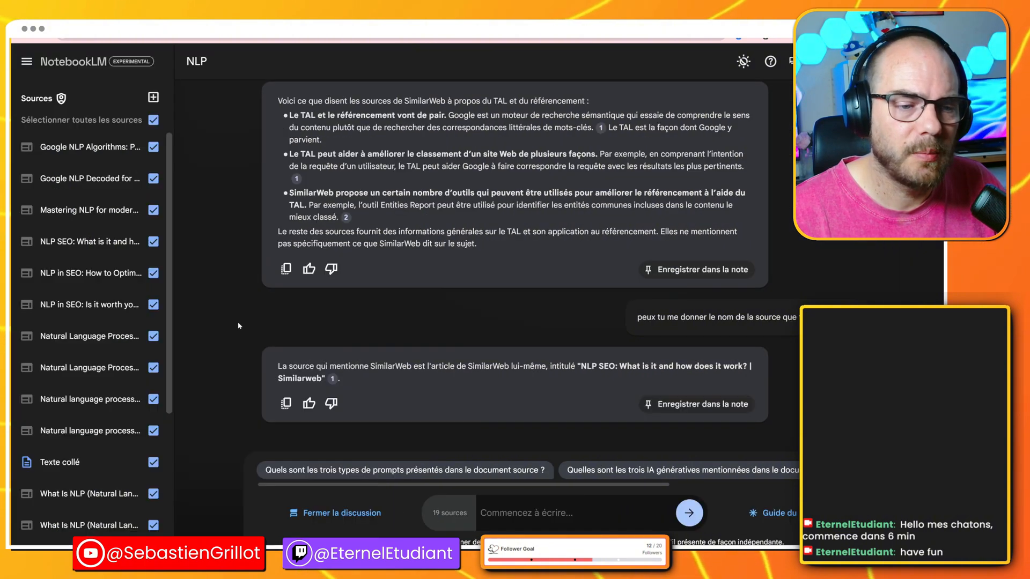
pyautogui.click(121, 371)
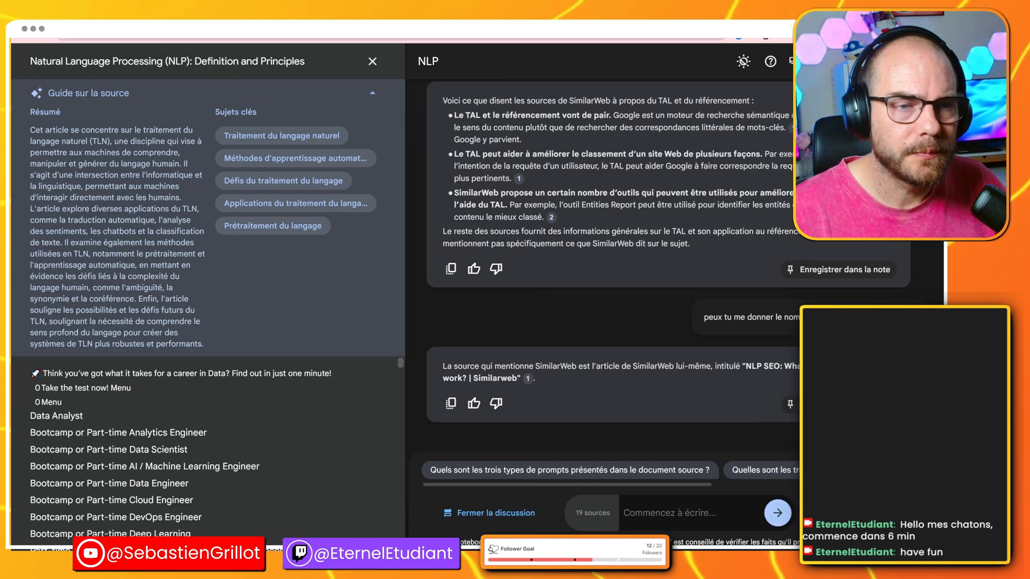
pyautogui.scroll(-15, 213, 424)
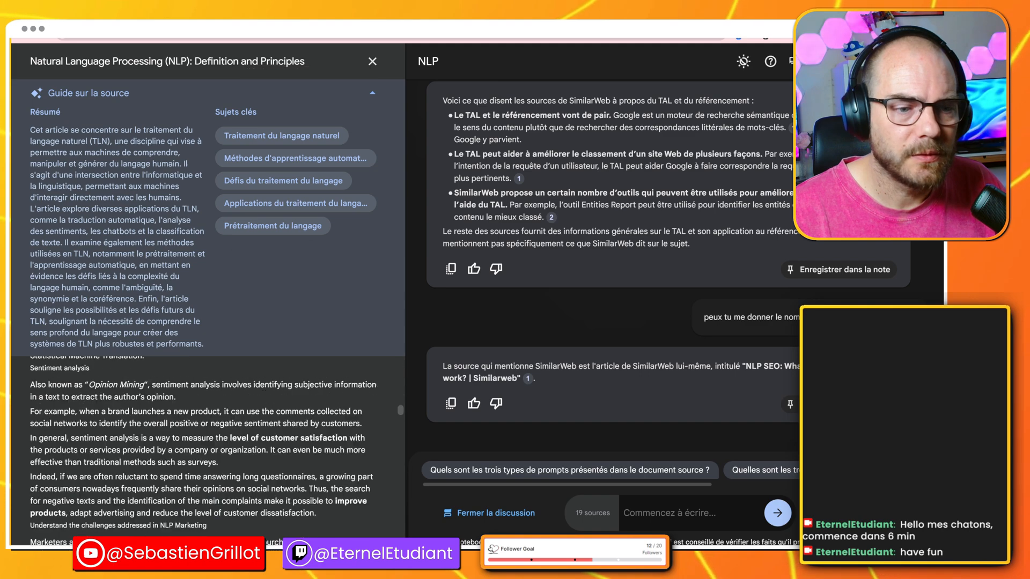
pyautogui.scroll(-10, 213, 424)
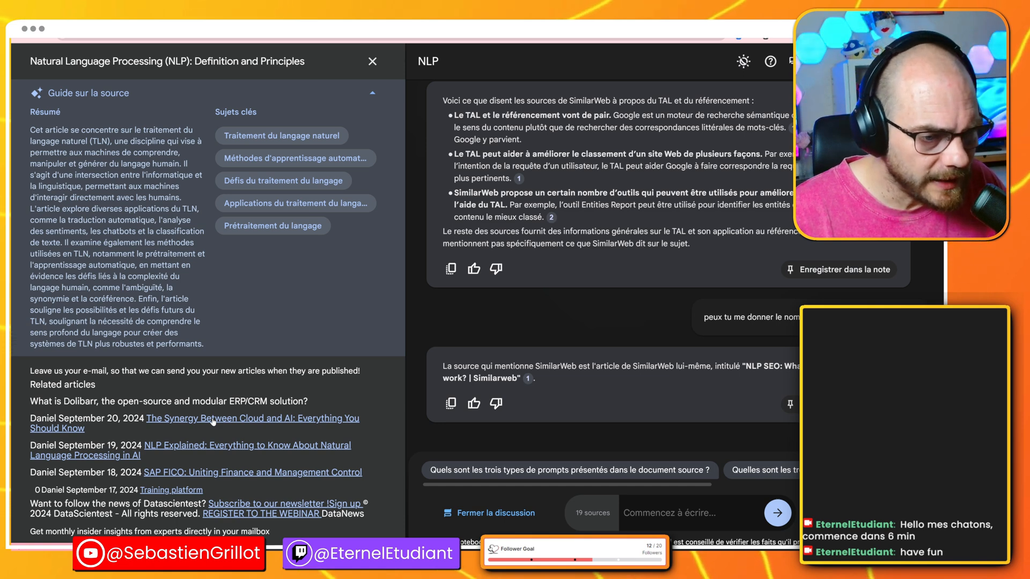
pyautogui.click(669, 514)
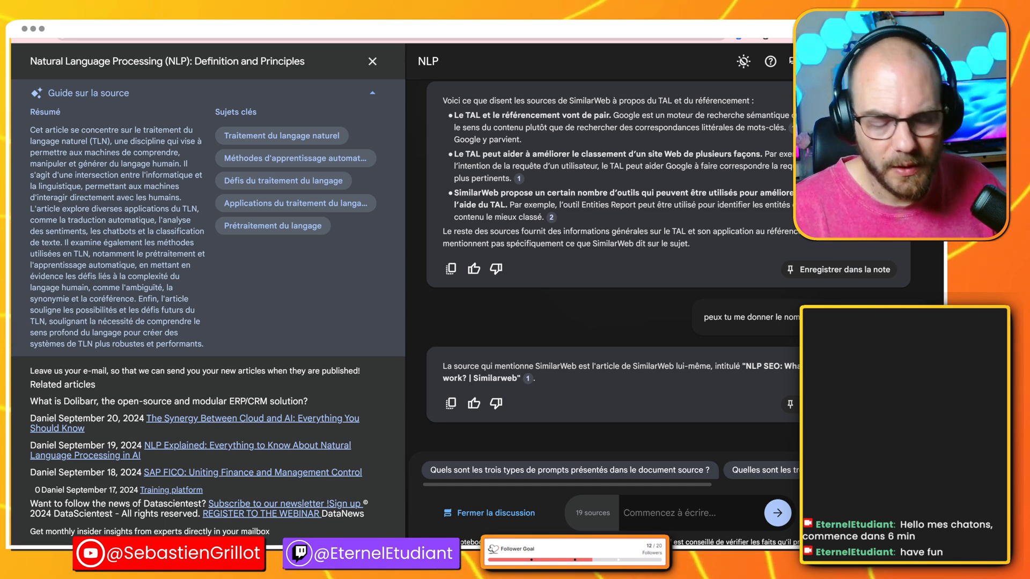
# Ask the NLP notebook "peux tu comparer l'article data science test à tous les autres et me dire le ou les sujest qu'il est le seul à traiter"
pyautogui.write('peux tu comparer data')
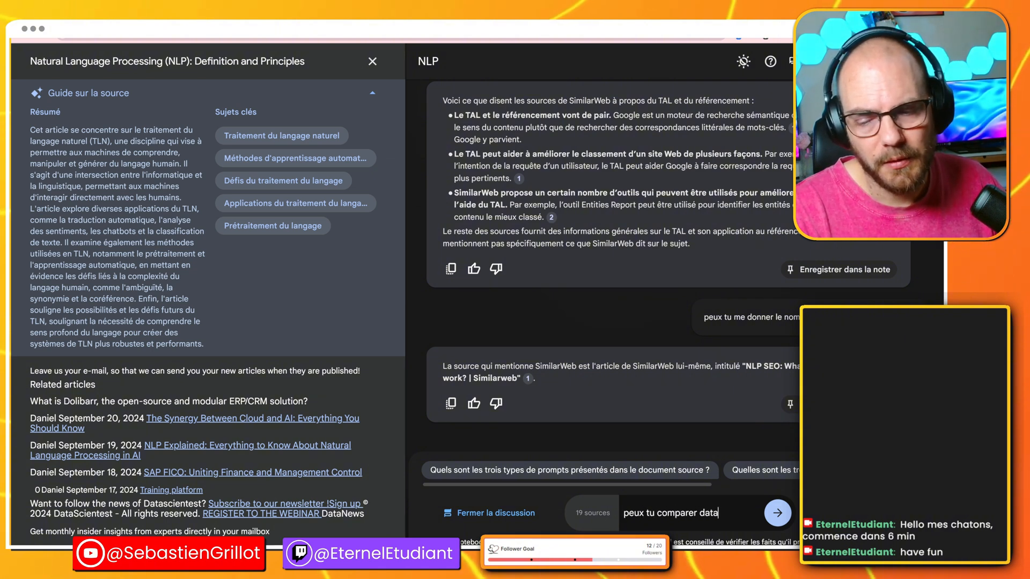
pyautogui.press('BackSpace')
pyautogui.press('BackSpace')
pyautogui.press('BackSpace')
pyautogui.press('BackSpace')
pyautogui.write('la')
pyautogui.press('BackSpace')
pyautogui.write("'arti")
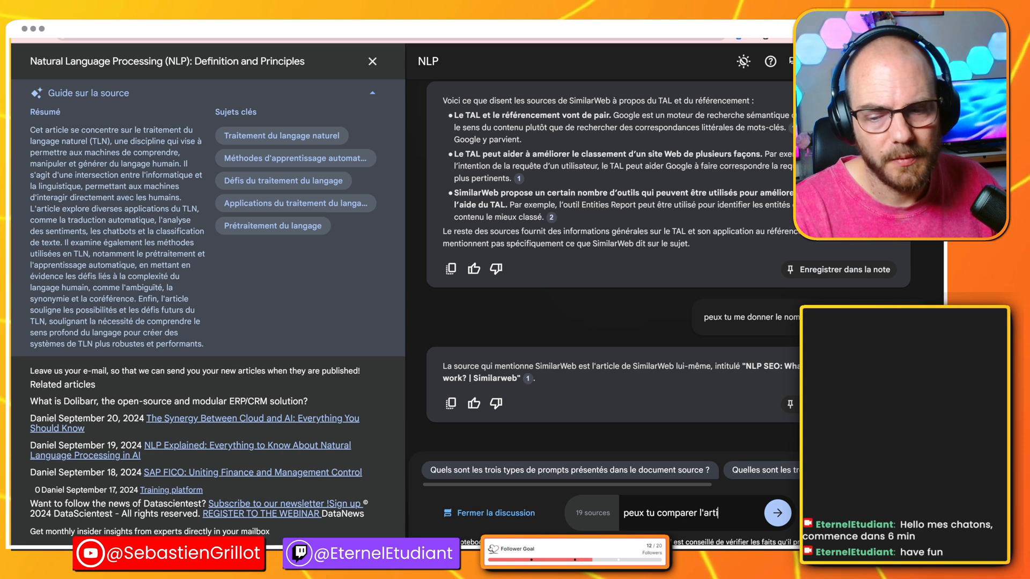
pyautogui.write('cle data sco')
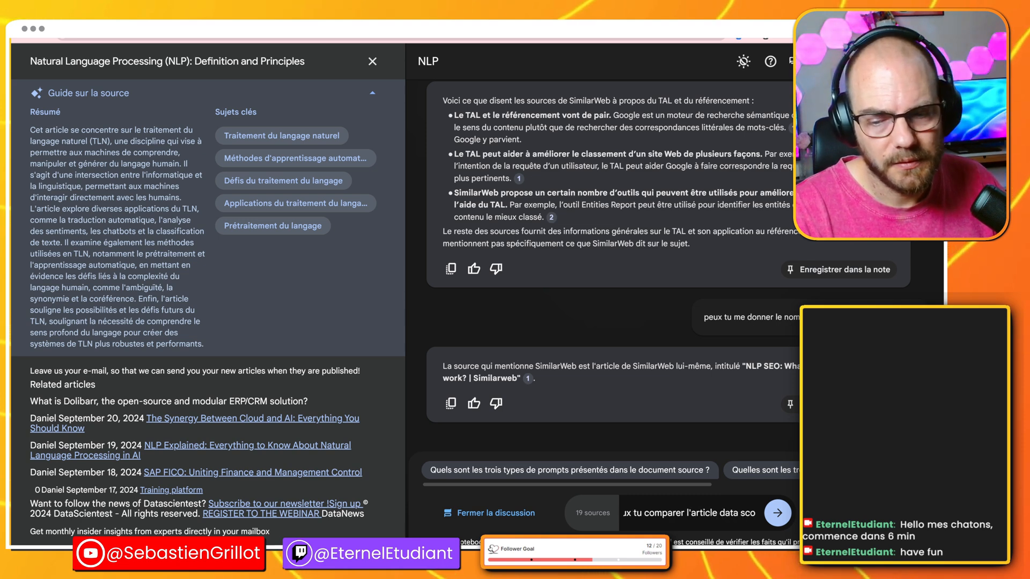
pyautogui.press('BackSpace')
pyautogui.write('ience test')
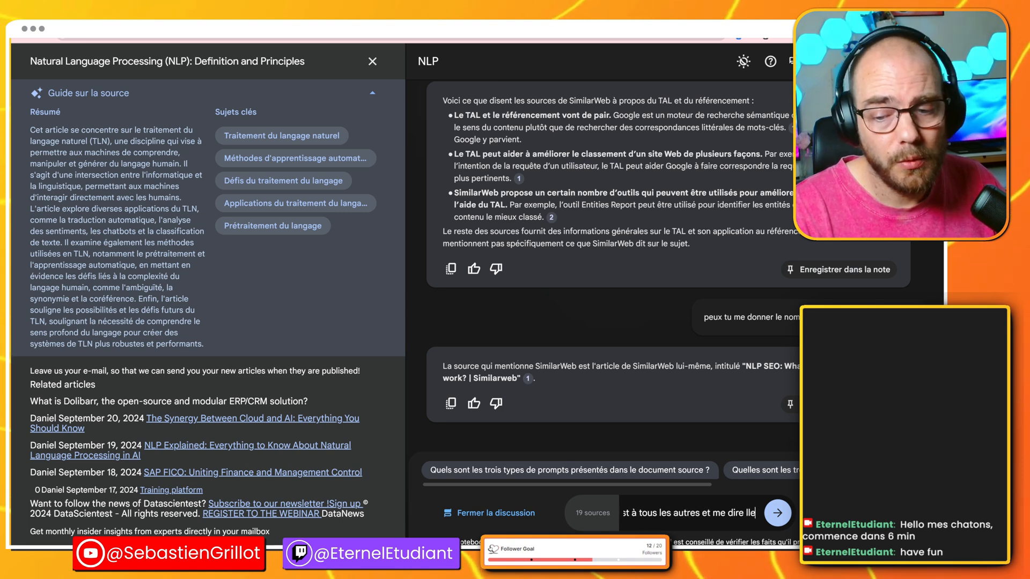
pyautogui.write('e ou kes')
pyautogui.press('BackSpace')
pyautogui.press('BackSpace')
pyautogui.press('BackSpace')
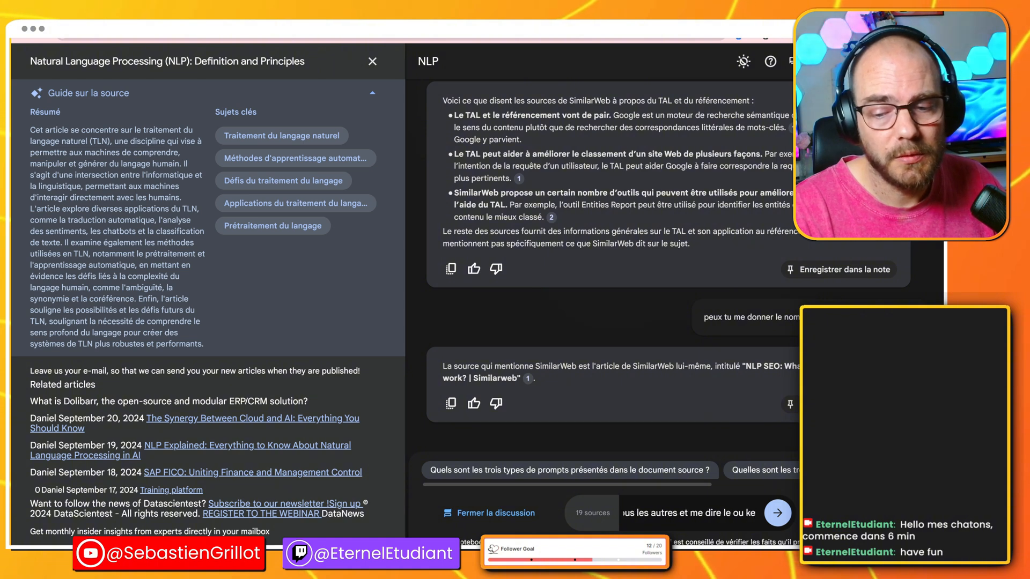
pyautogui.write('les sujes')
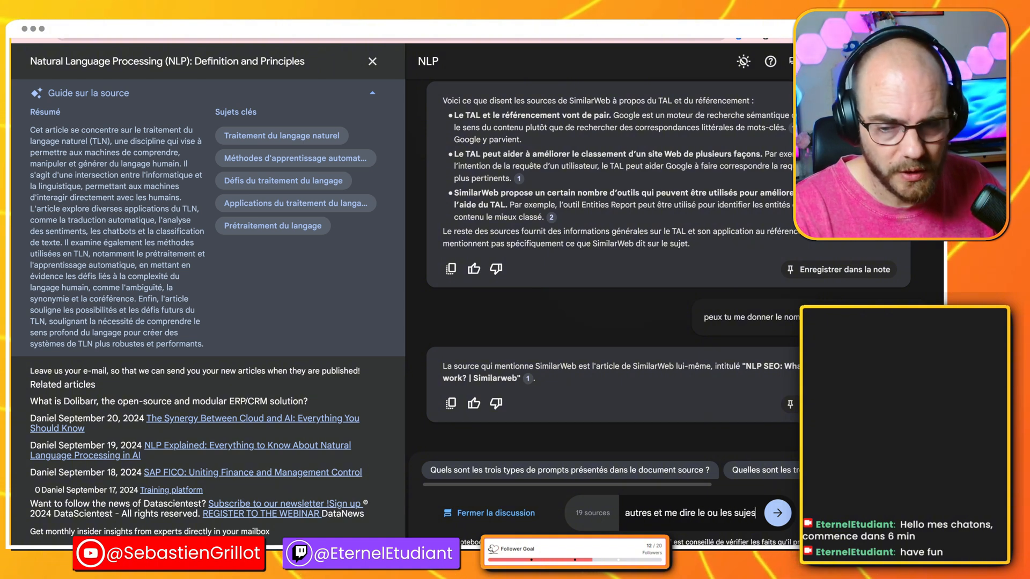
pyautogui.write("t qu'il")
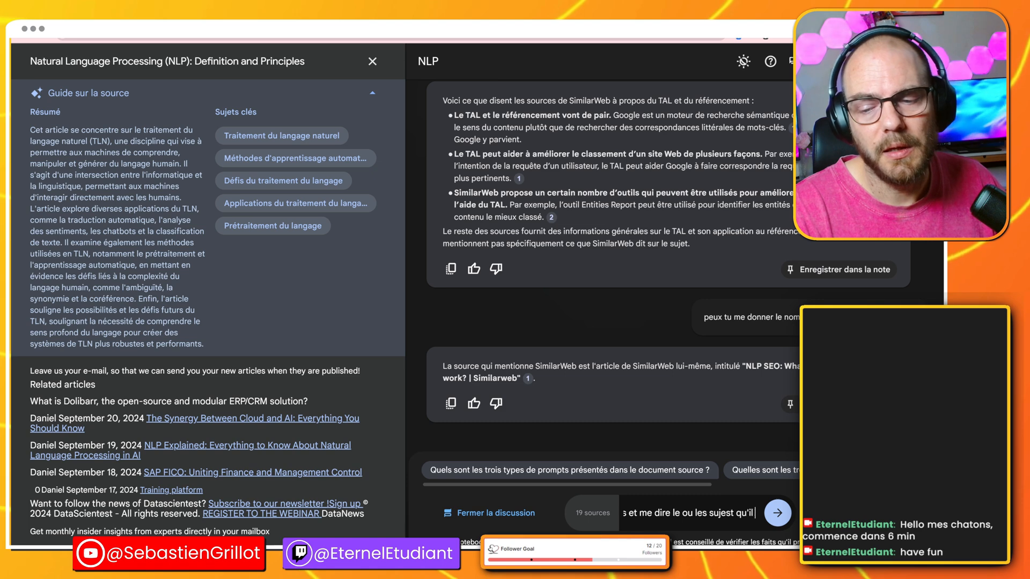
pyautogui.write(' est le seul à traiter')
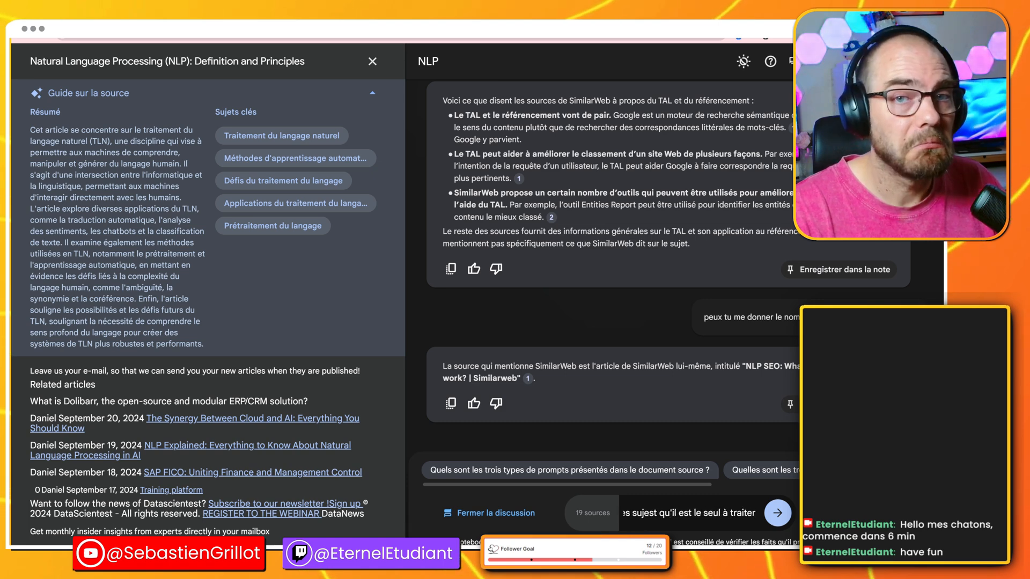
pyautogui.press('Return')
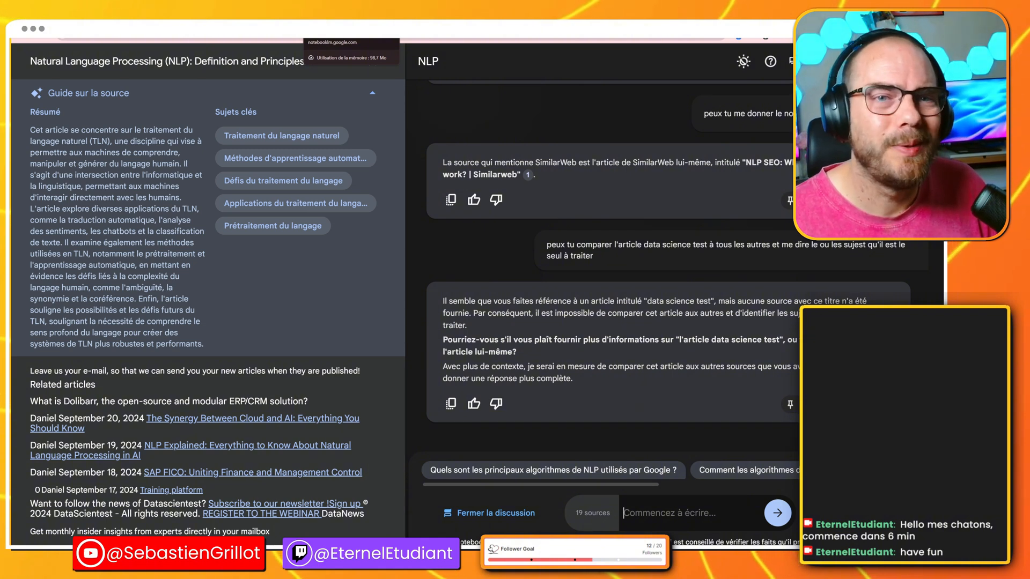
# Switch to the "Bien prompter" notebook and ask "fais moi un prompt original pour le seo, il doit pouvoir etre copier coller dans une autre ia"
pyautogui.click(335, 23)
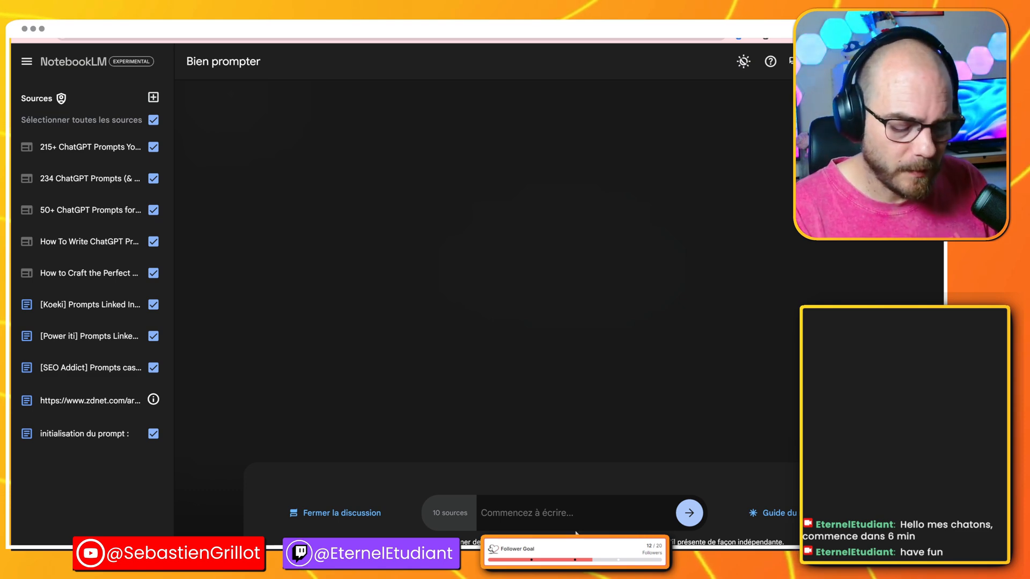
pyautogui.write('comment ')
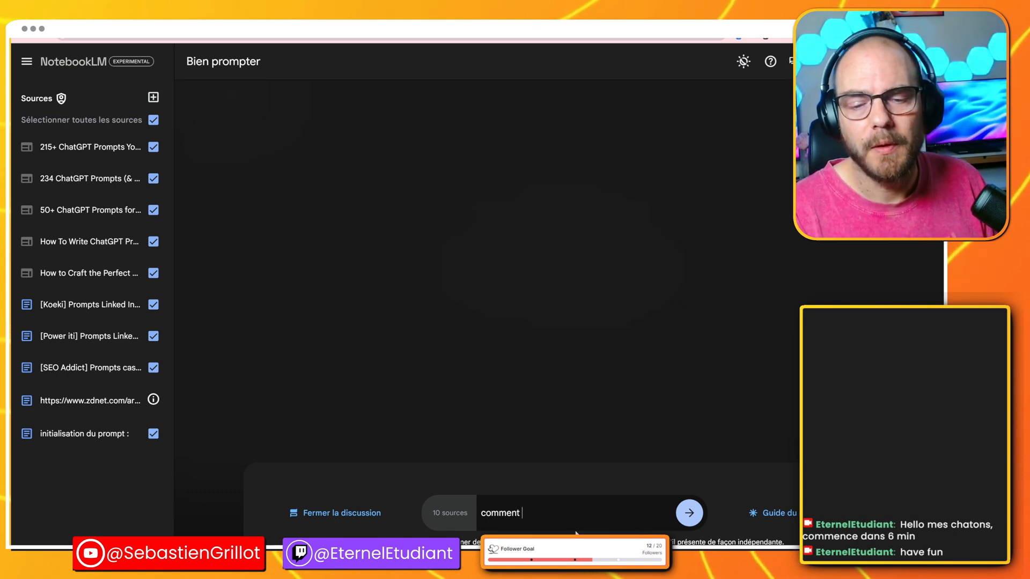
pyautogui.write('faire un bo')
pyautogui.hotkey('ctrl', 'a')
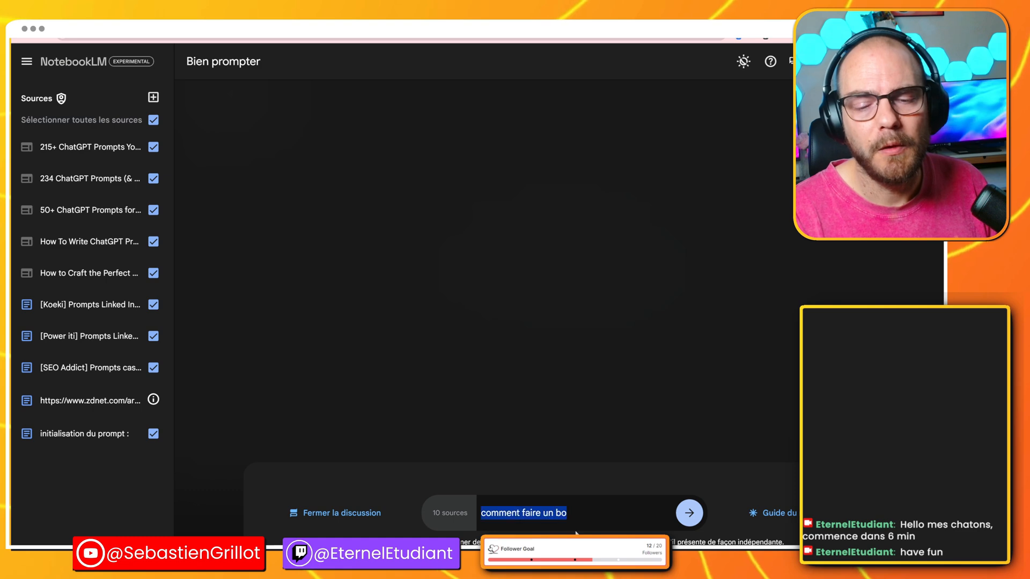
pyautogui.write('fais')
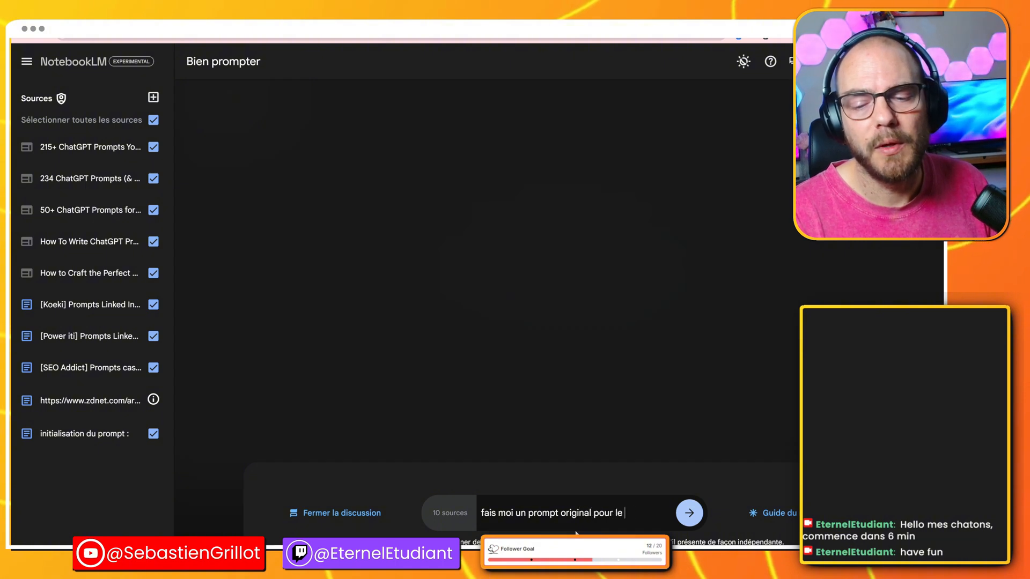
pyautogui.write('moi un prompt original pour le seo, il doit p')
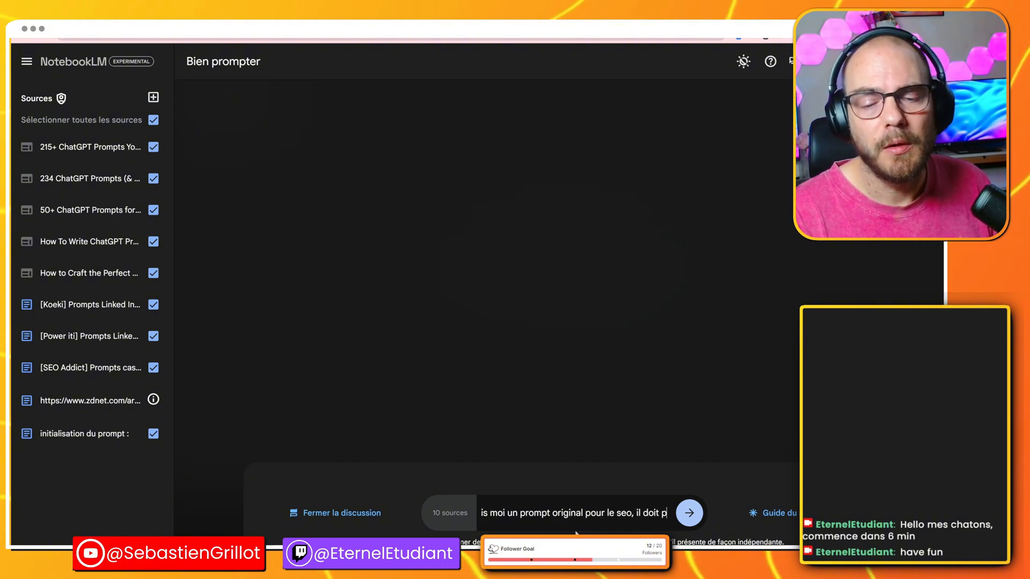
pyautogui.write('ouvoir etre copi')
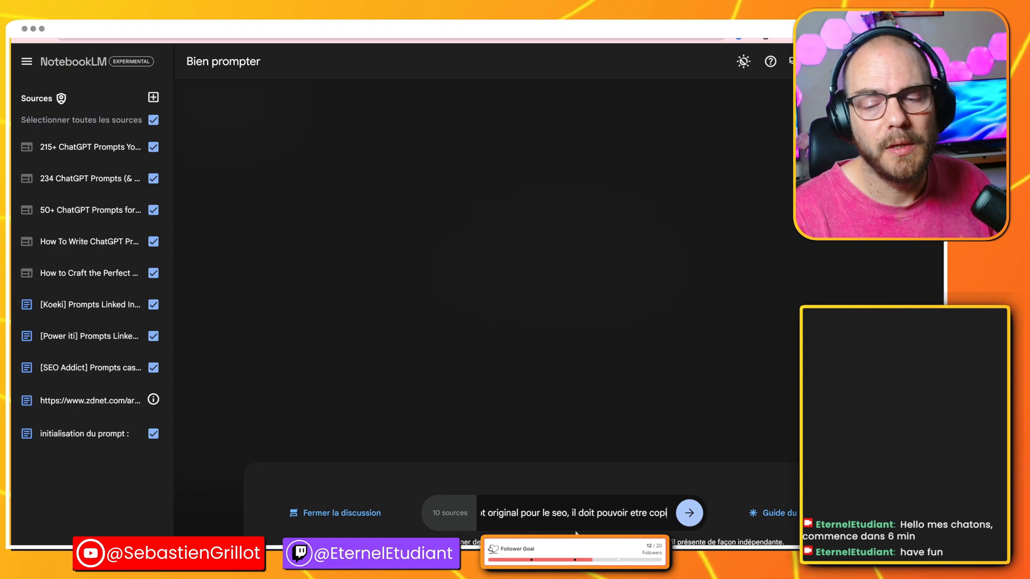
pyautogui.write('er col')
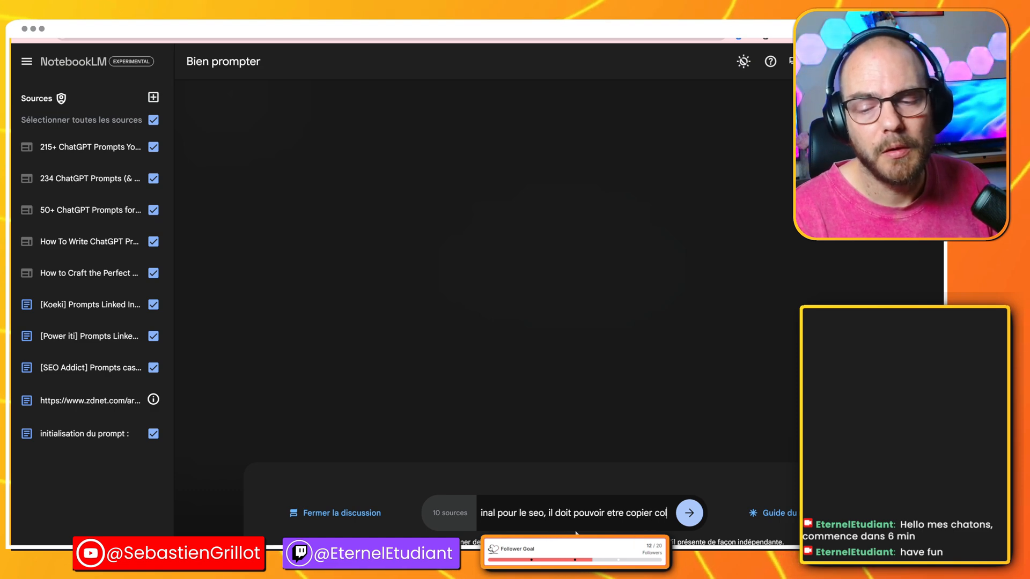
pyautogui.write('ler dans une autre i')
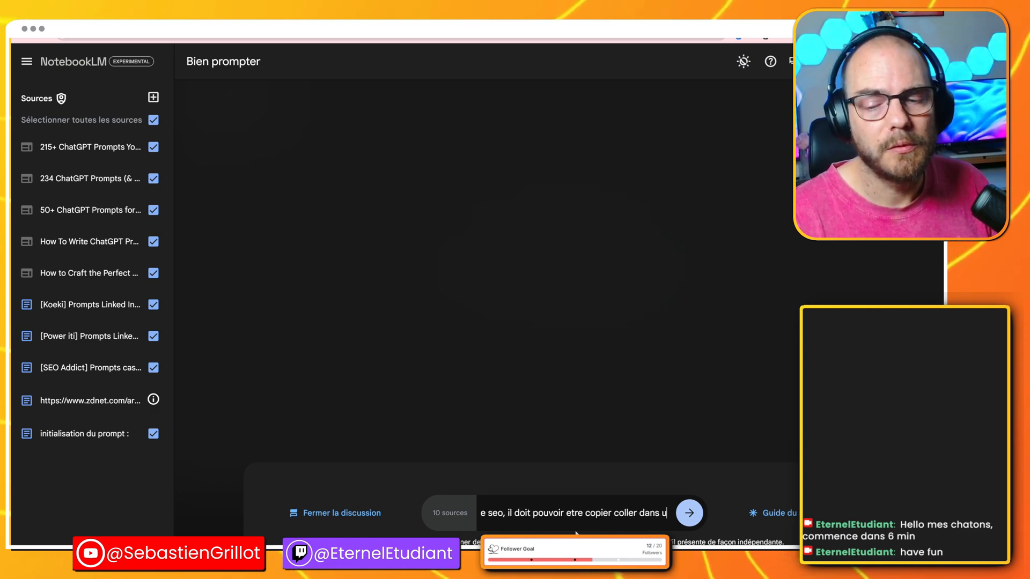
pyautogui.write('a')
pyautogui.press('Return')
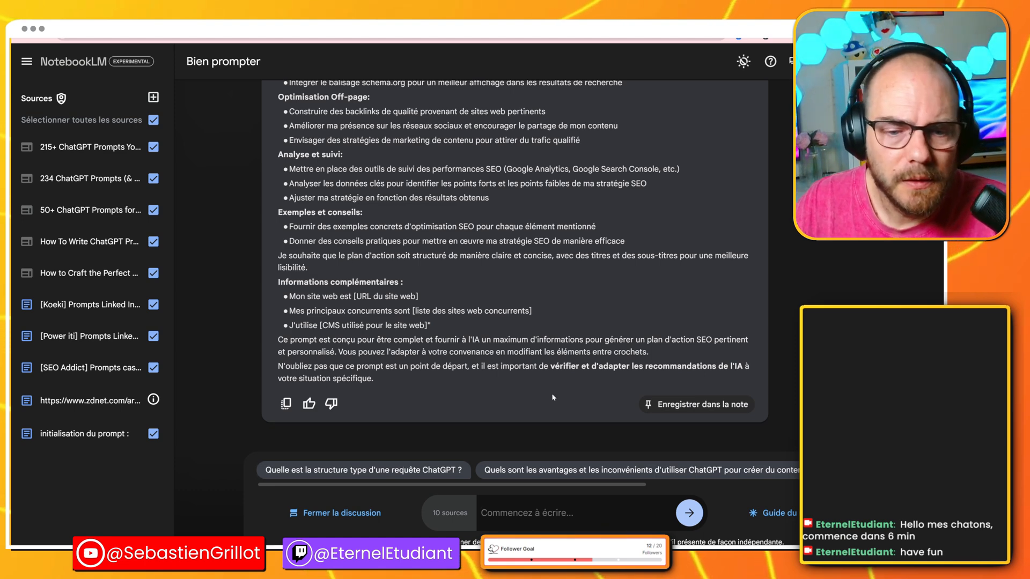
# Read through the generated SEO prompt, from its opening through the keyword, optimisation and follow-up sections to its closing advice
pyautogui.scroll(5, 553, 398)
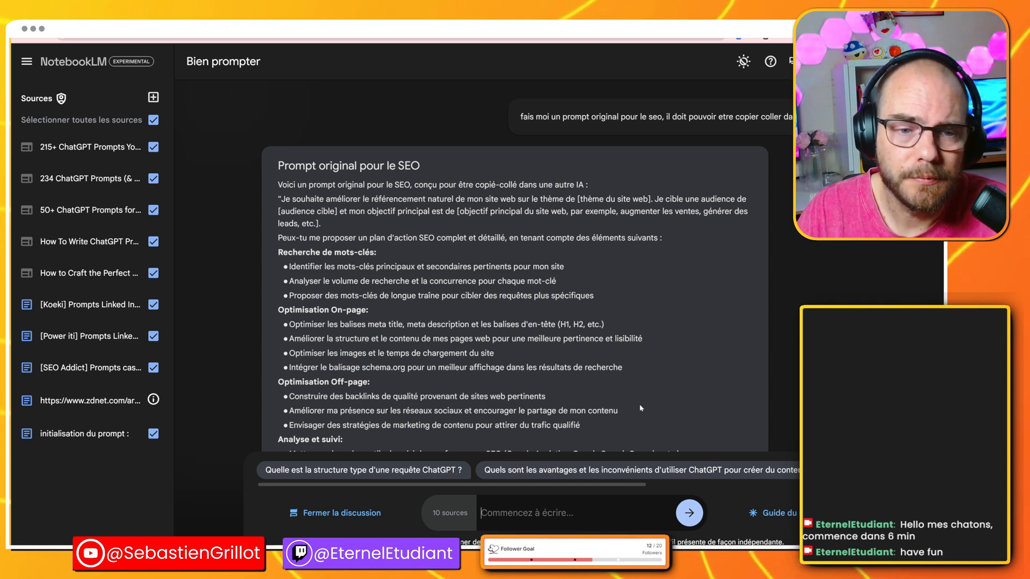
pyautogui.scroll(-3, 640, 409)
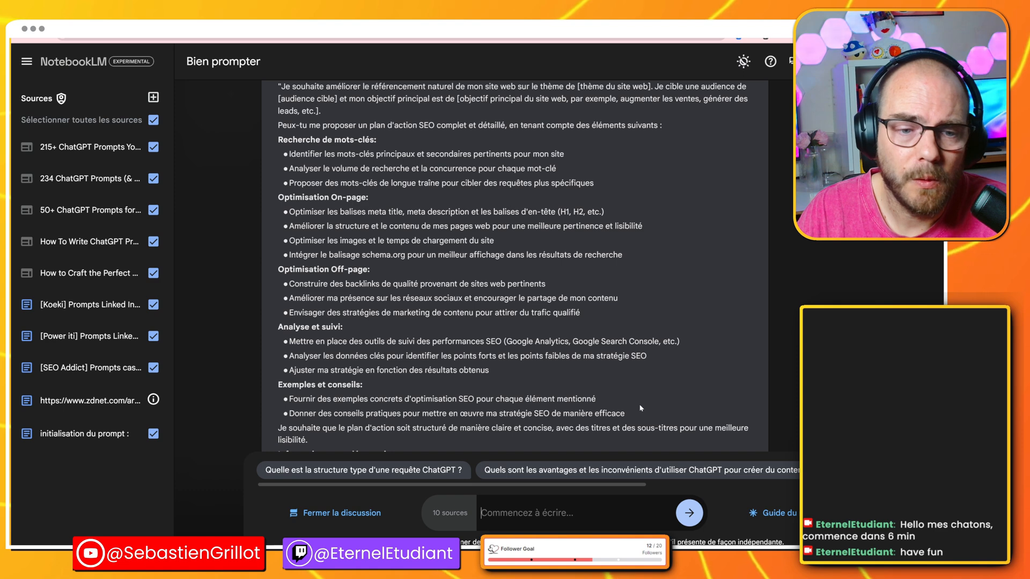
pyautogui.scroll(-3, 640, 408)
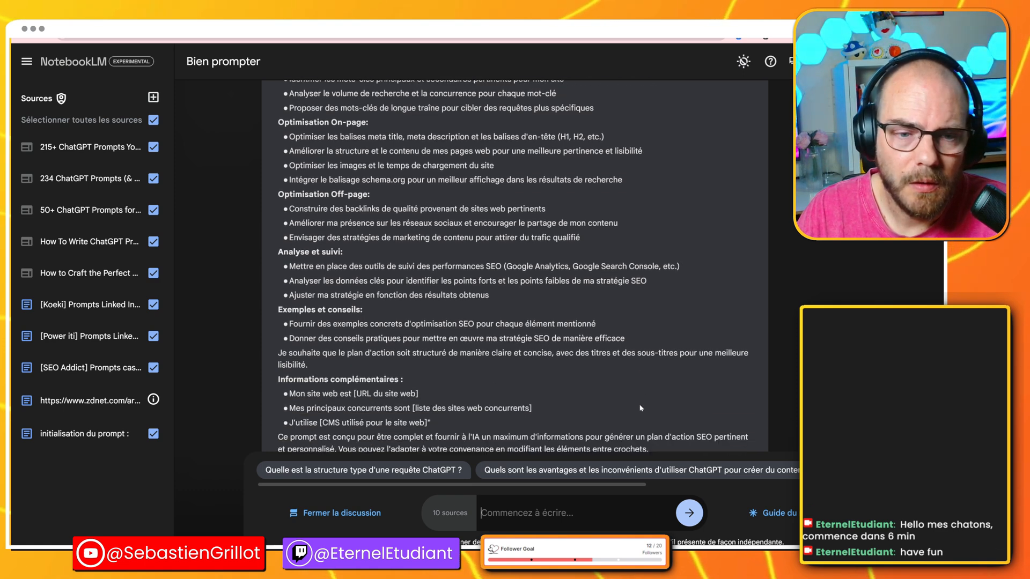
pyautogui.scroll(-3, 640, 409)
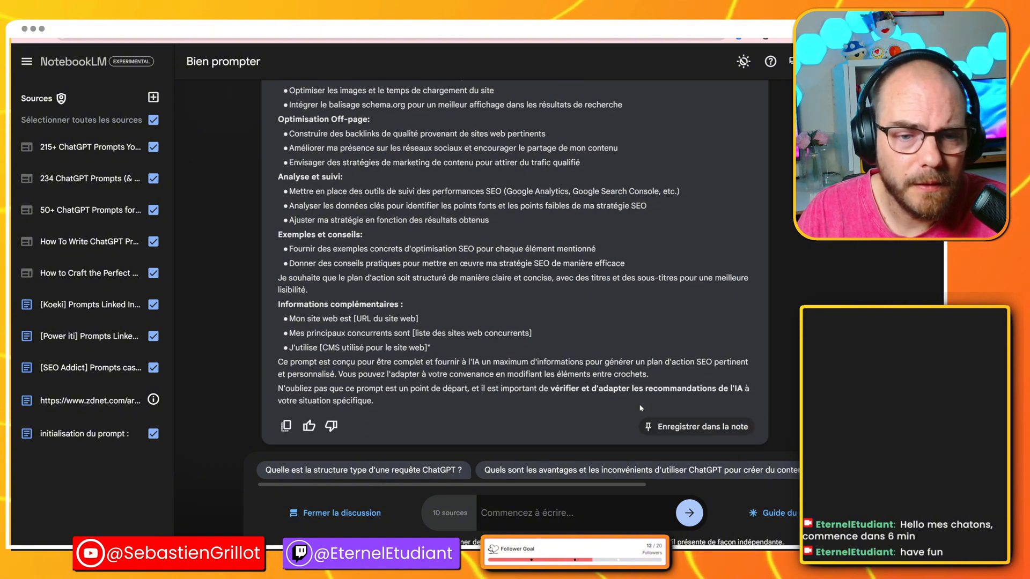
pyautogui.scroll(1, 640, 408)
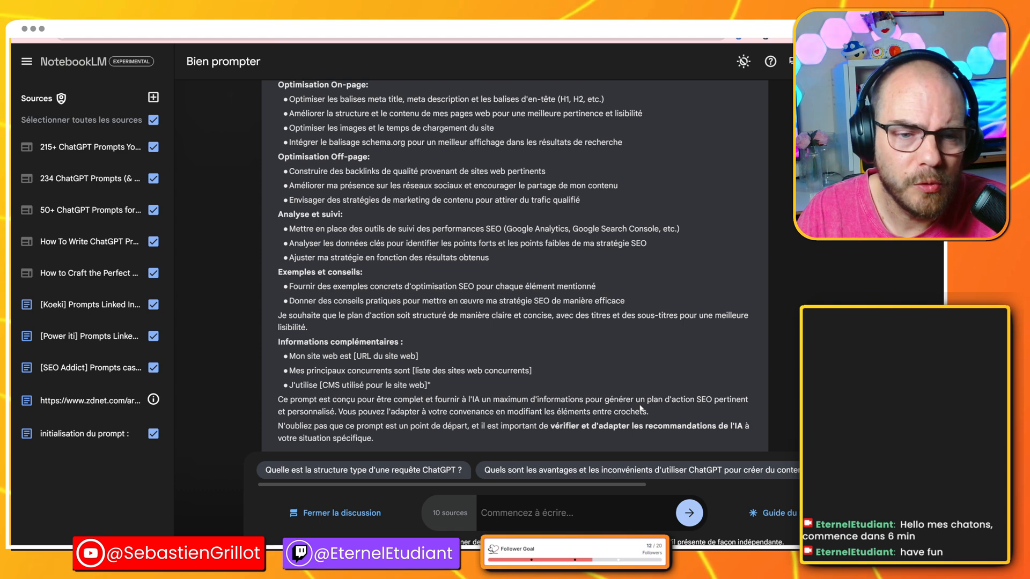
pyautogui.scroll(1, 640, 408)
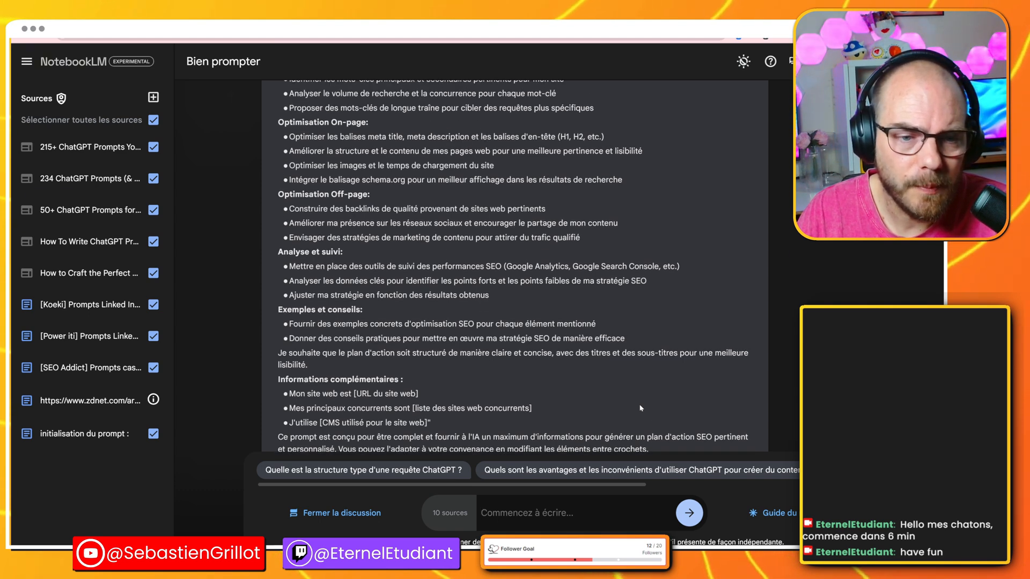
pyautogui.scroll(4, 640, 408)
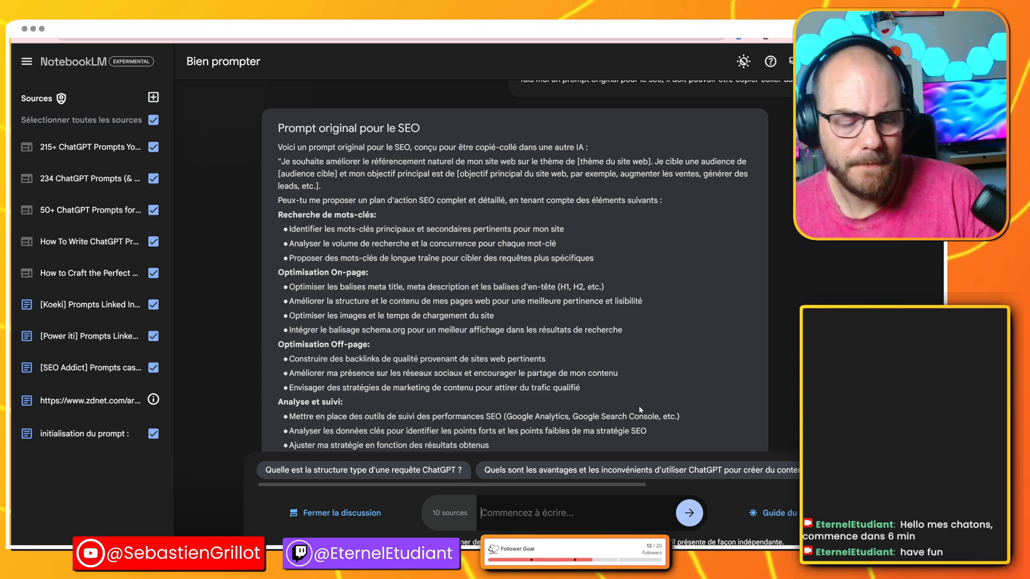
# Ask the "Bien prompter" notebook "donnes moi des astuces poru bien prompter"
pyautogui.write('d')
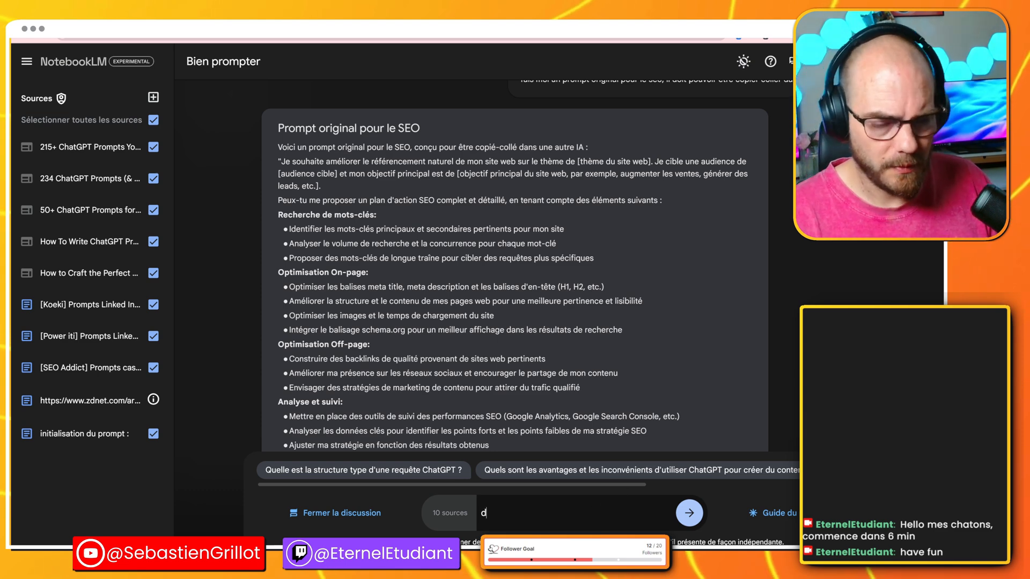
pyautogui.write('onnes moi des astr')
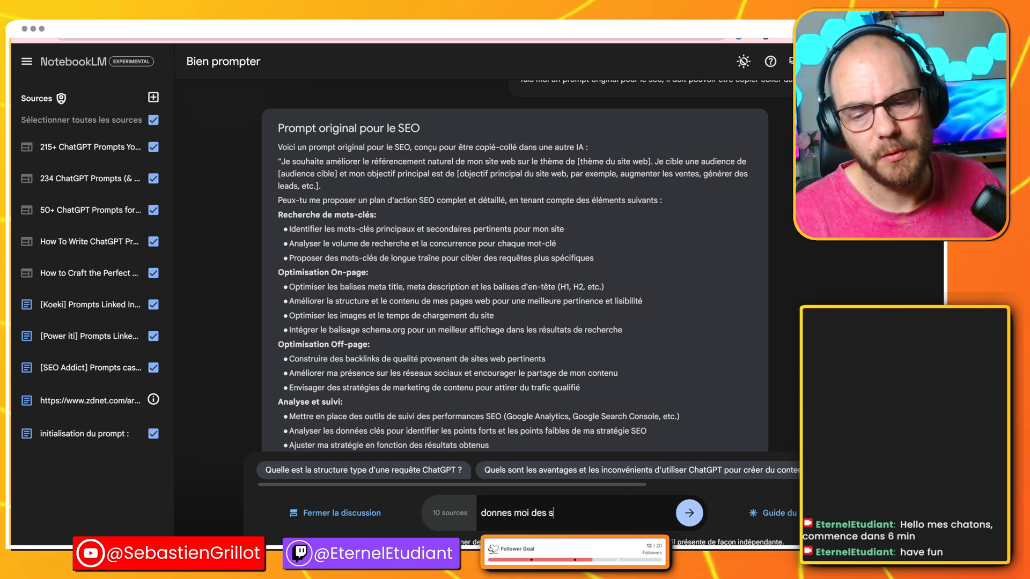
pyautogui.write('c')
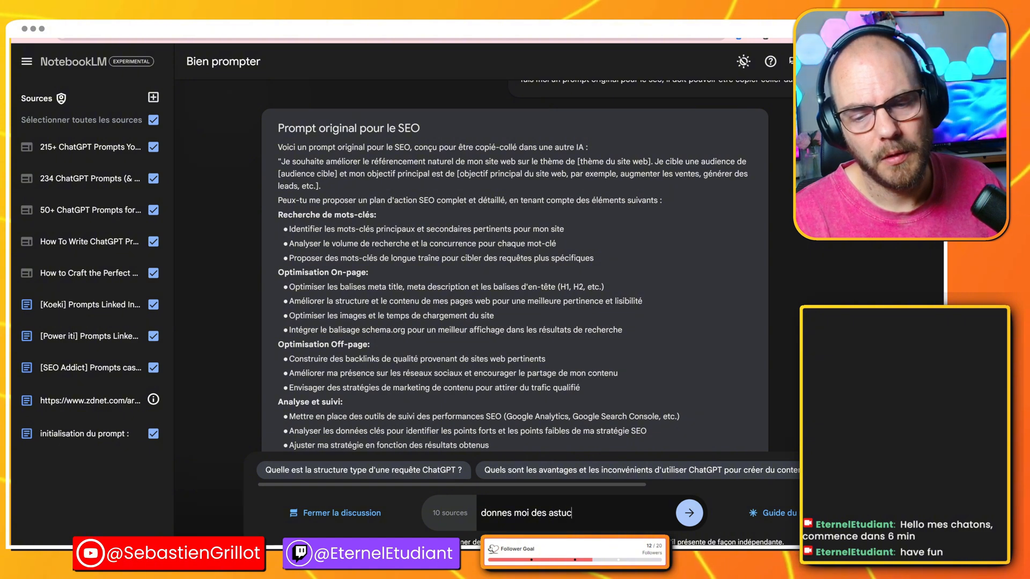
pyautogui.write('es poru bien')
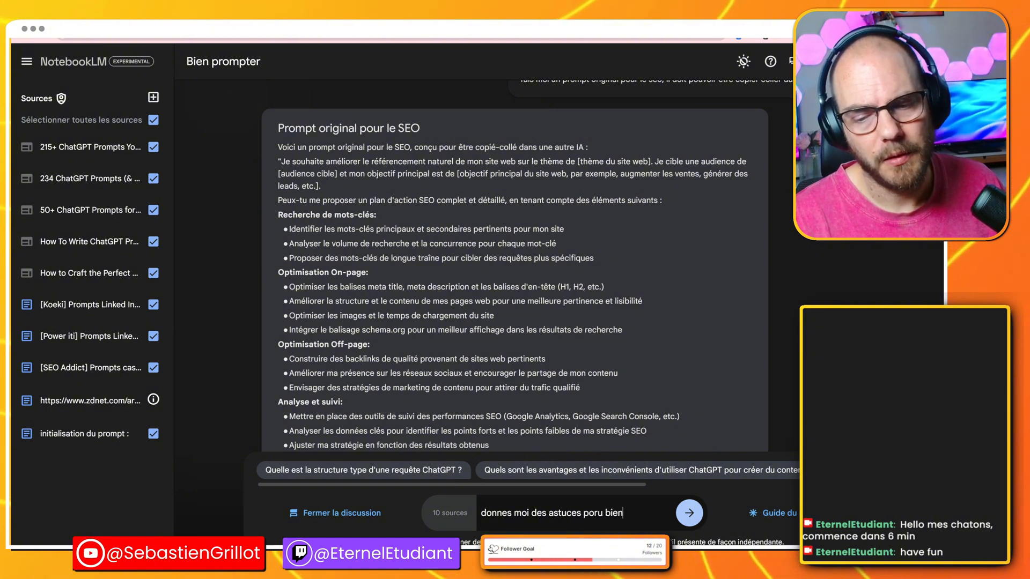
pyautogui.write(' prompter')
pyautogui.press('Return')
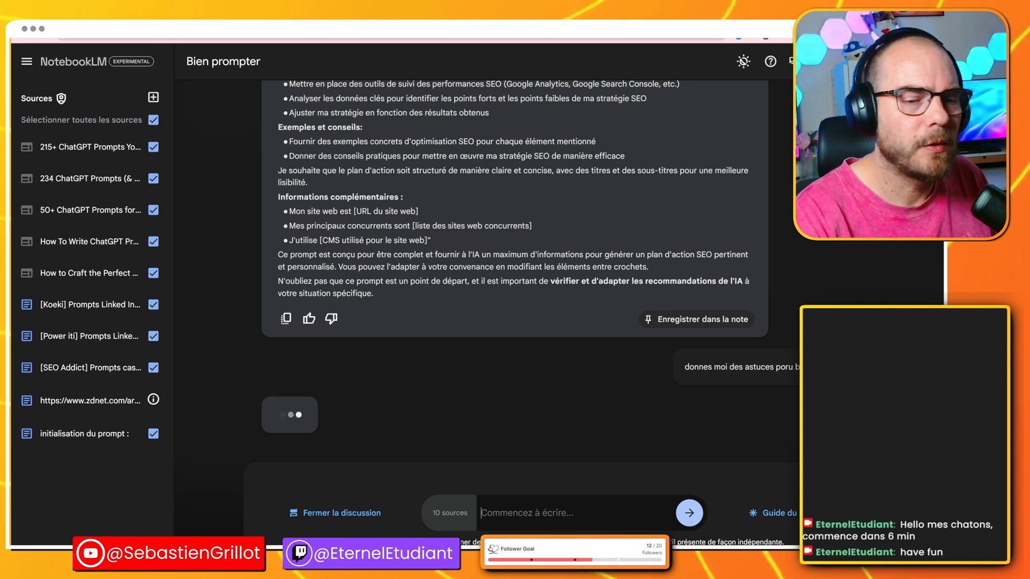
# Ask "quelle est l'astuce la plus fréquement donnée ?" and review the preceding answer's prompting tips from the beginning
pyautogui.write('que')
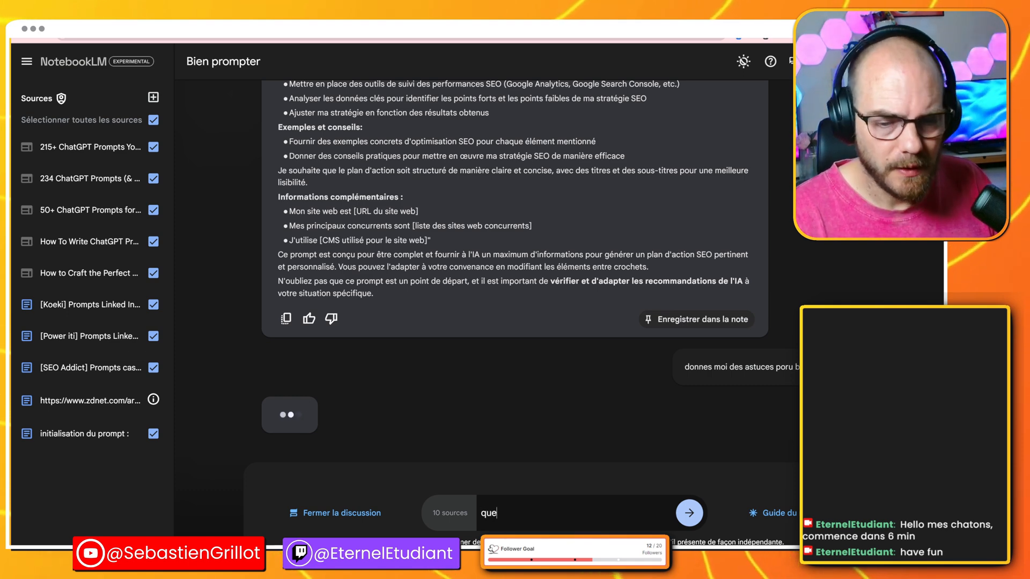
pyautogui.write("lle est l'astuce")
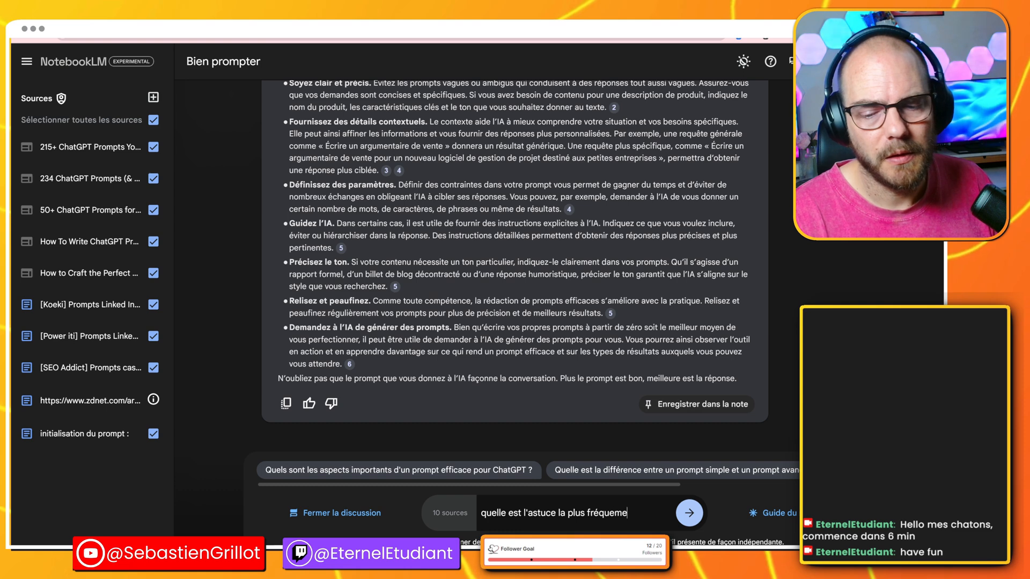
pyautogui.write(' la plus fréquement donnée ?')
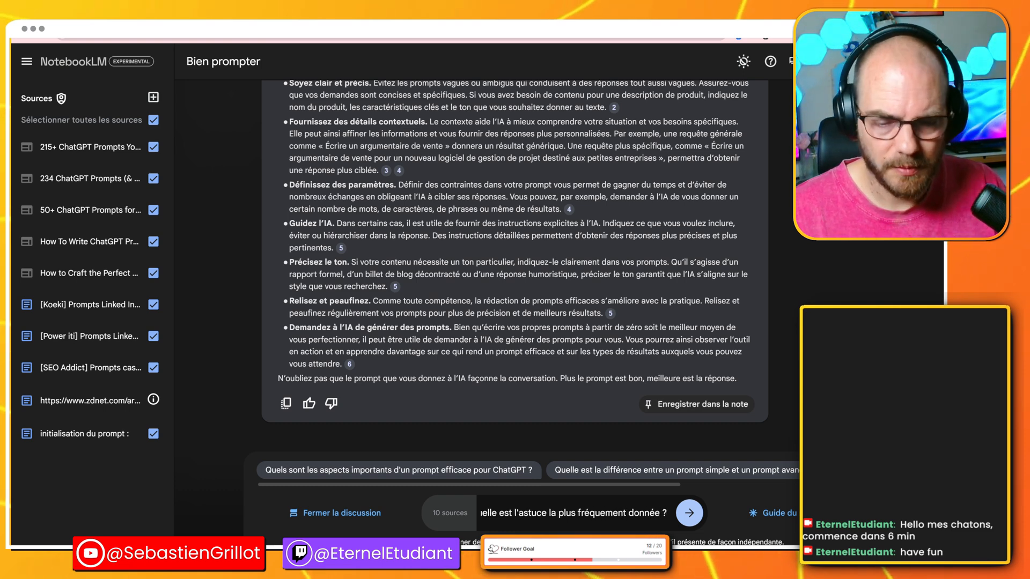
pyautogui.press('Return')
pyautogui.scroll(6, 634, 196)
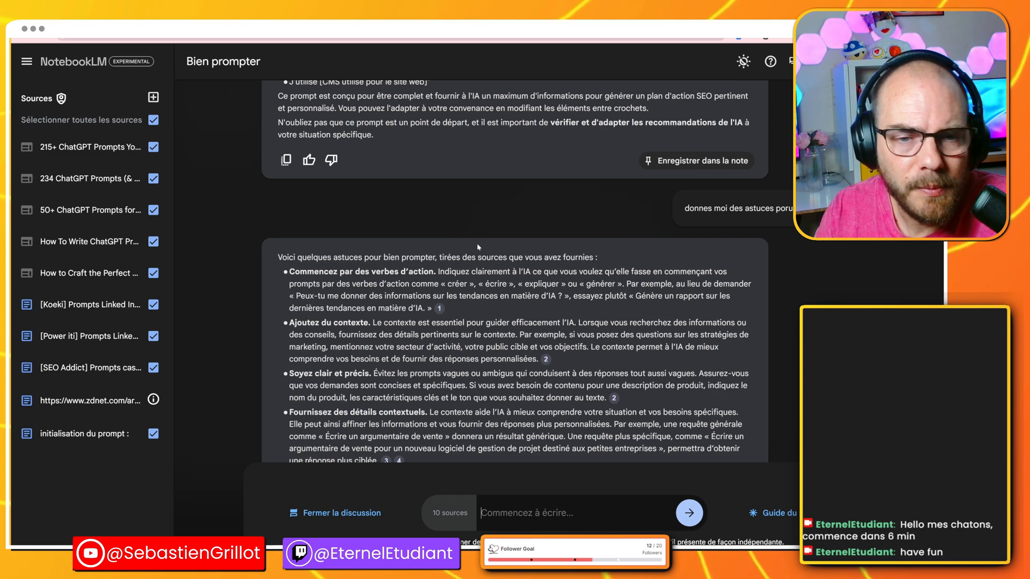
pyautogui.scroll(10, 484, 243)
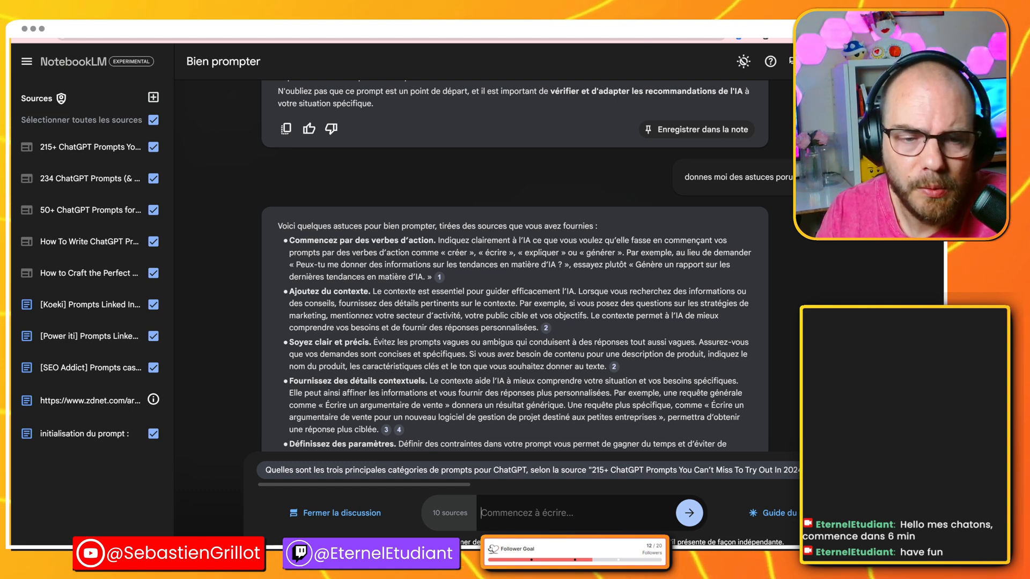
# Review the prompting tips in the "donnes moi des astuces poru bien prompter" answer, highlighting "des paramètres" and "Précisez le ton"
pyautogui.scroll(-1, 515, 322)
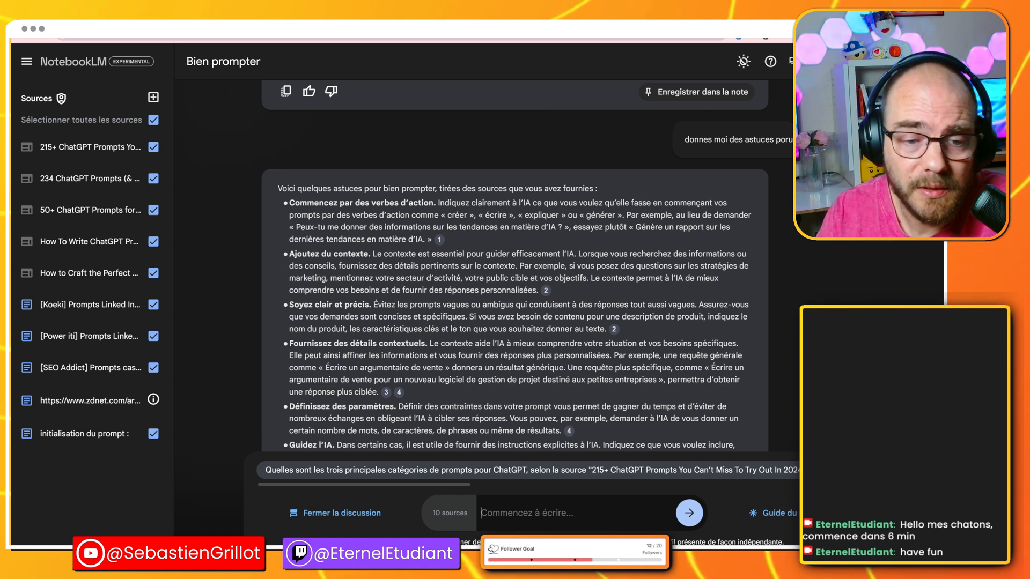
pyautogui.scroll(-1, 516, 295)
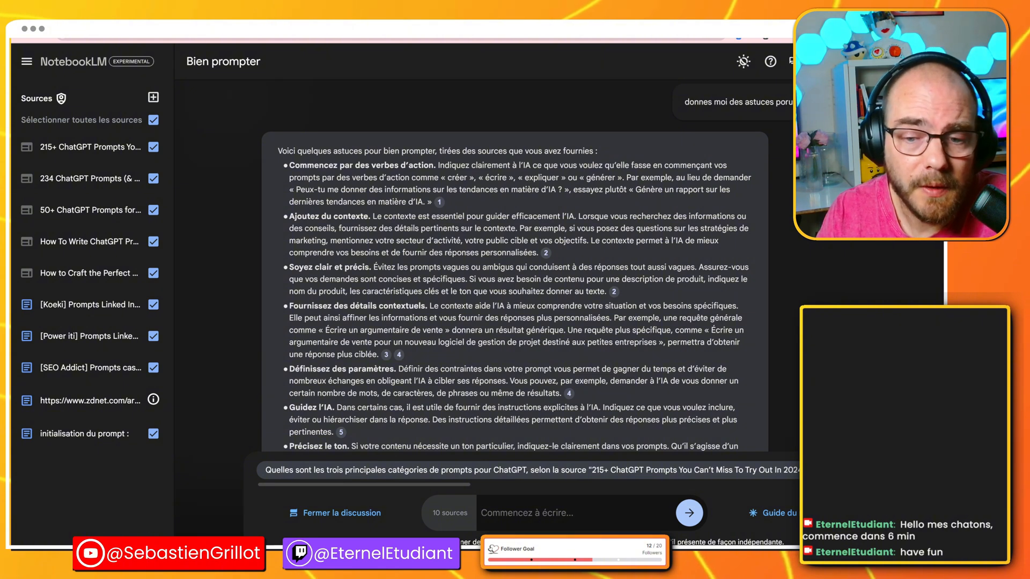
pyautogui.moveTo(394, 369); pyautogui.dragTo(330, 370)
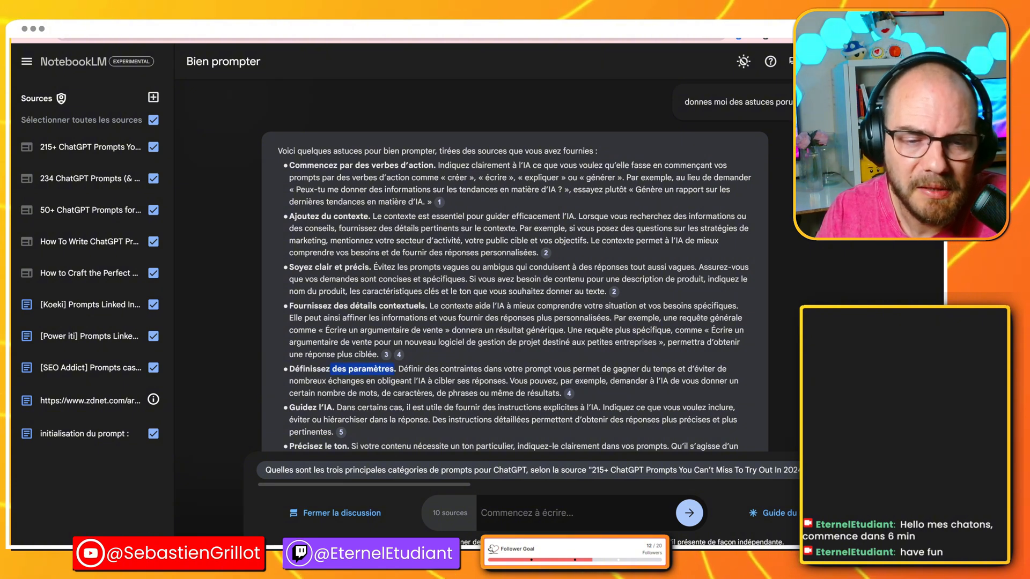
pyautogui.scroll(-1, 515, 295)
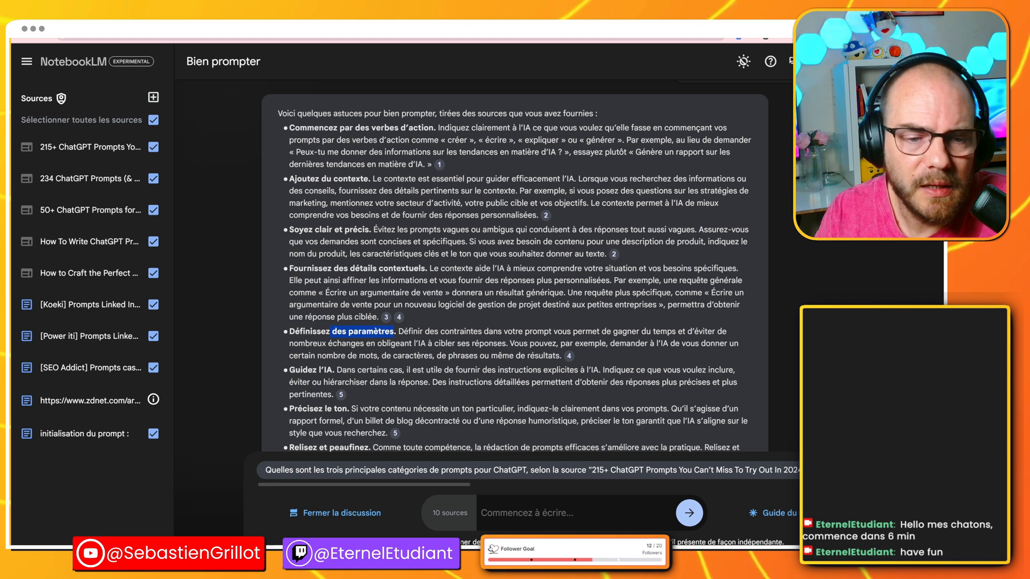
pyautogui.scroll(-1, 515, 274)
pyautogui.moveTo(289, 371); pyautogui.dragTo(348, 371)
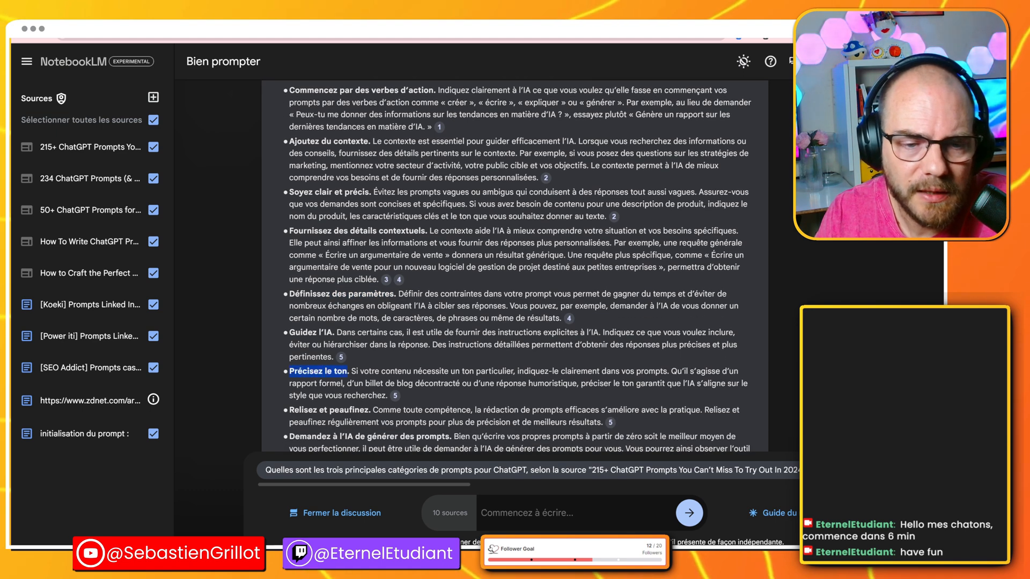
pyautogui.scroll(-1, 407, 363)
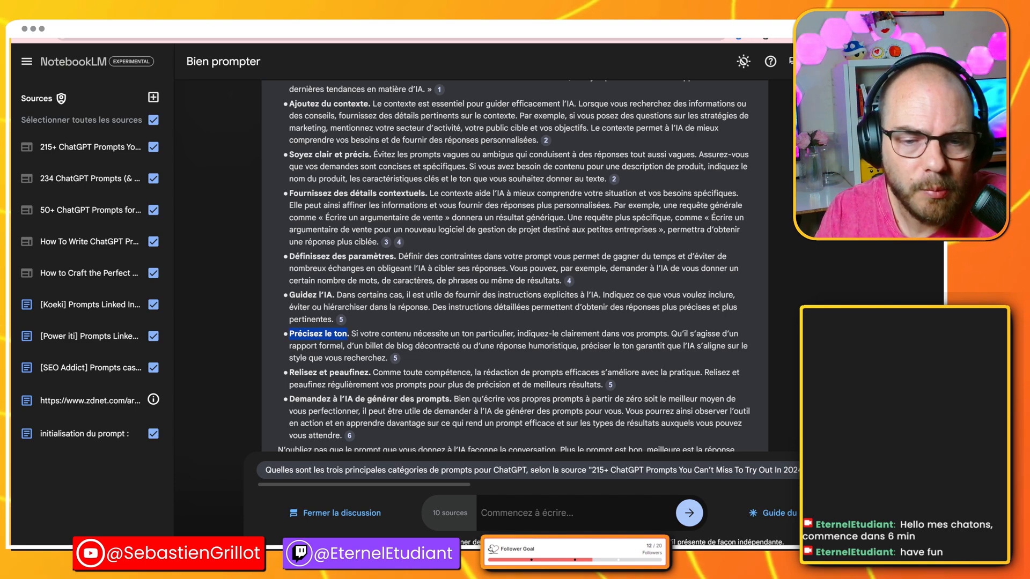
# Review the answer through its last tip and highlight "Demandez à l'IA de générer des prompts"
pyautogui.scroll(-12, 515, 267)
pyautogui.scroll(3, 515, 266)
pyautogui.scroll(-5, 515, 267)
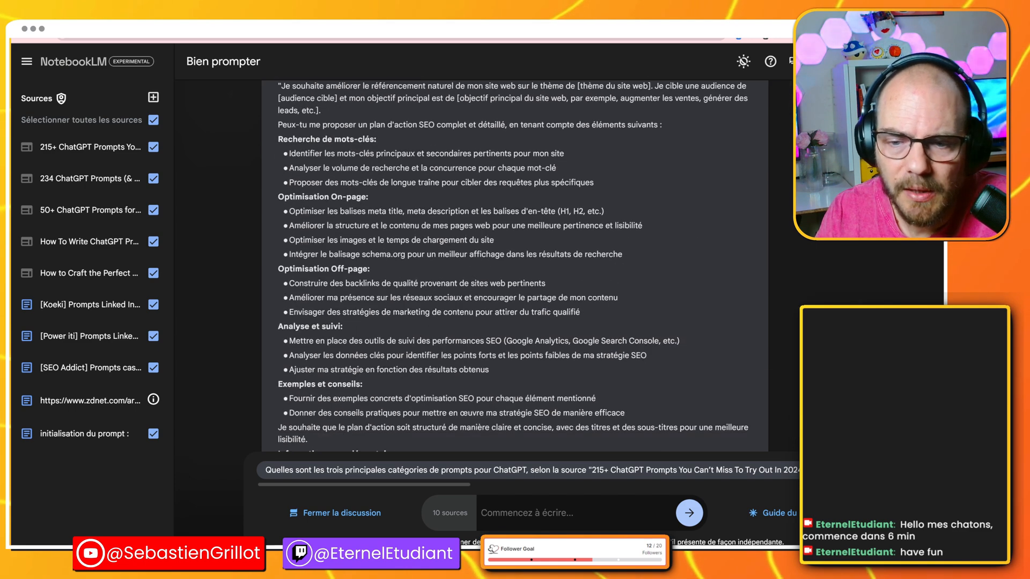
pyautogui.scroll(-3, 432, 398)
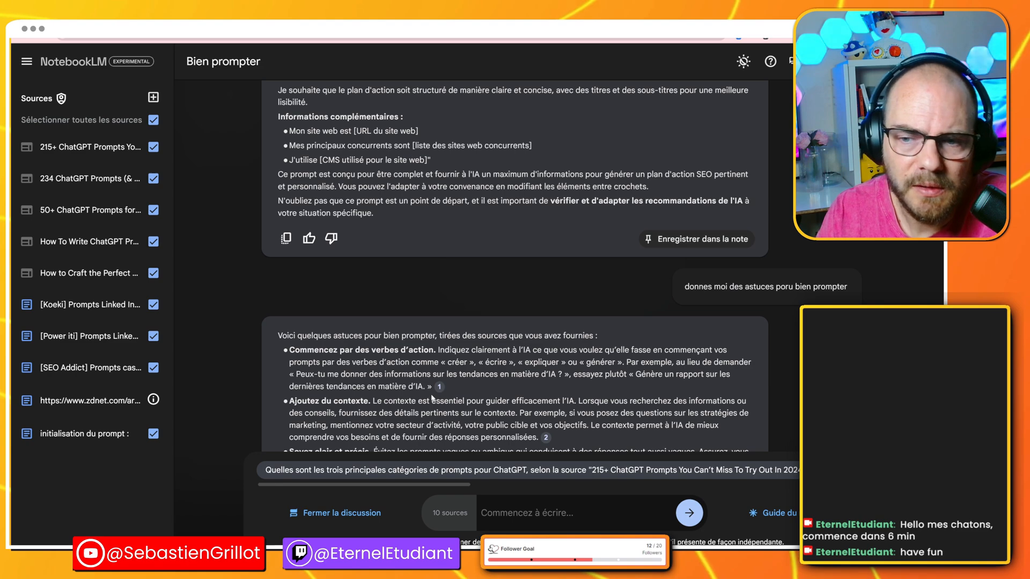
pyautogui.scroll(-10, 432, 398)
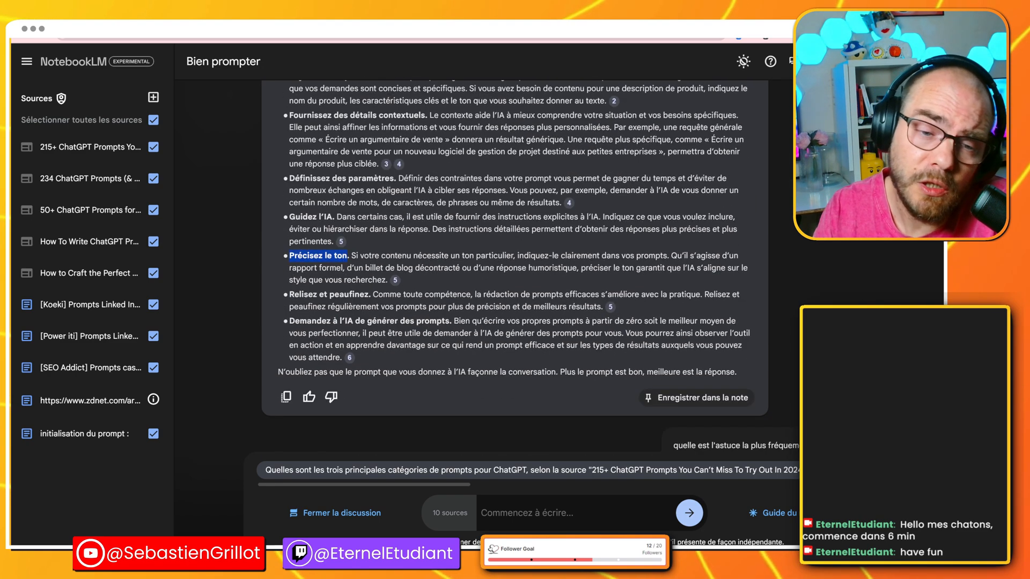
pyautogui.moveTo(289, 321); pyautogui.dragTo(450, 325)
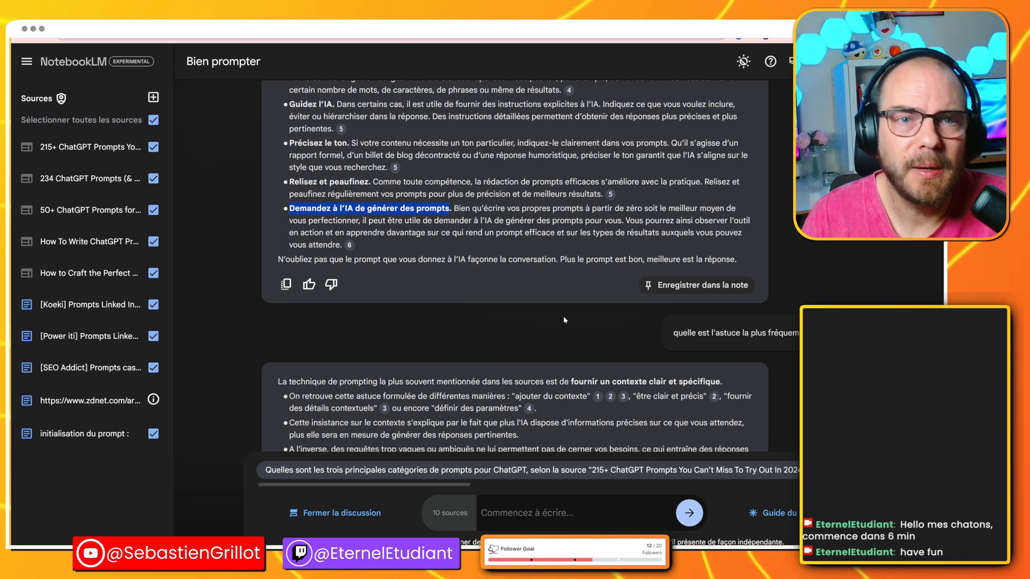
# Find the earlier question "donnes moi des astuces poru bien prompter" in the notebook conversation and copy its text
pyautogui.scroll(15, 565, 320)
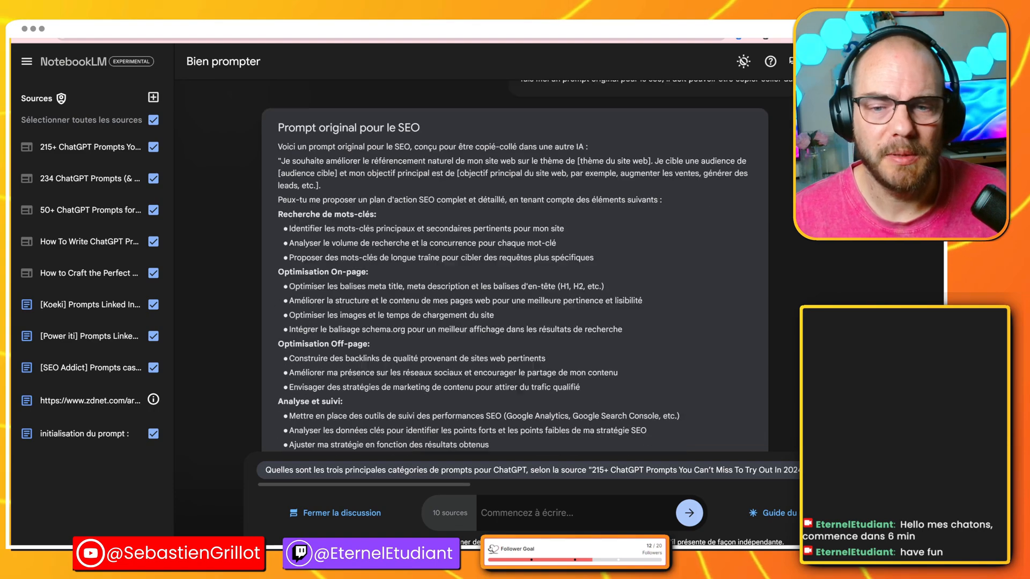
pyautogui.scroll(-7, 539, 293)
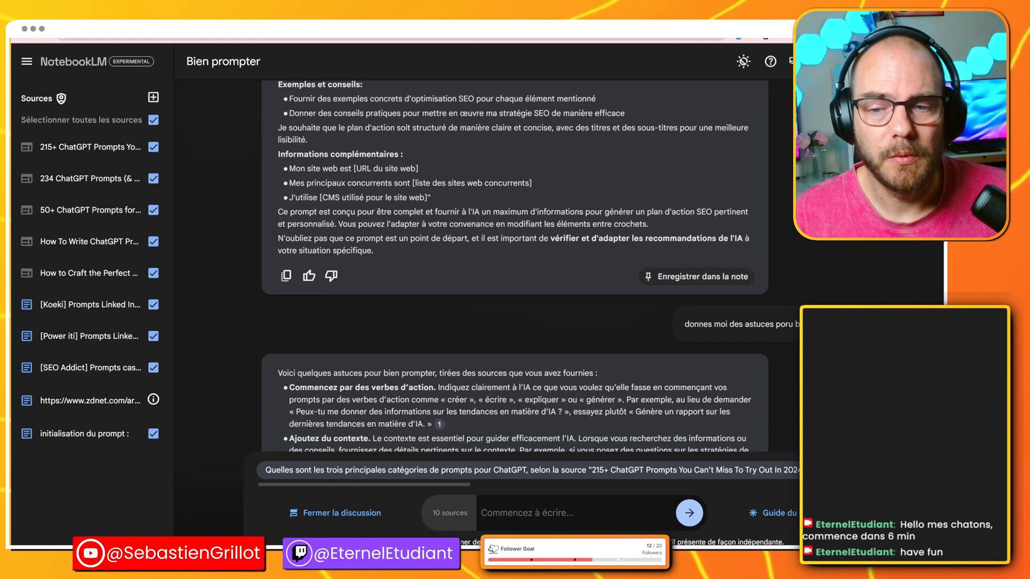
pyautogui.moveTo(684, 324); pyautogui.dragTo(800, 325)
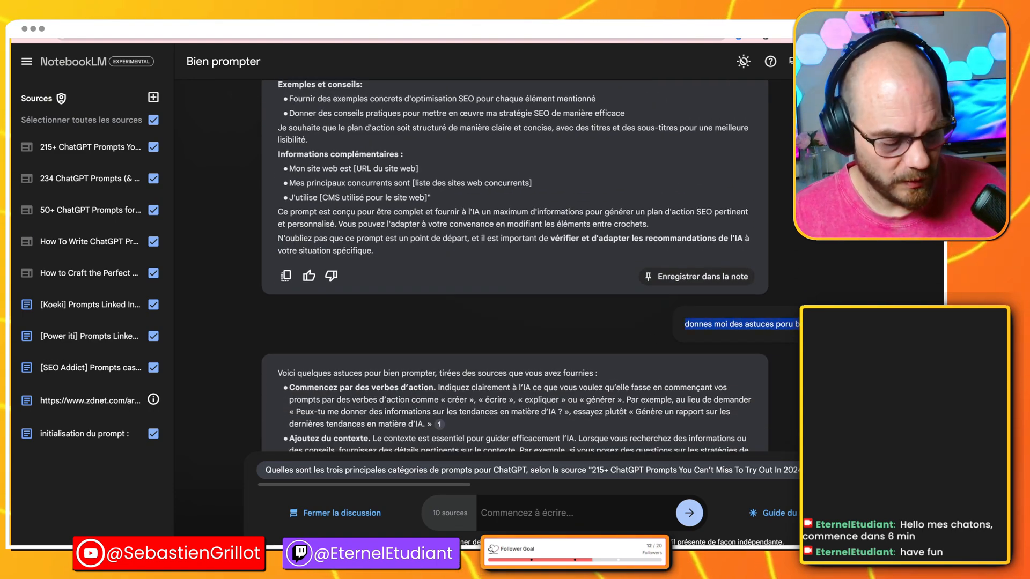
# Open ChatGPT in a new browser tab and ask its o1-preview model "donnes moi des astuces poru bien prompter"
pyautogui.hotkey('ctrl', 't')
pyautogui.write('chat')
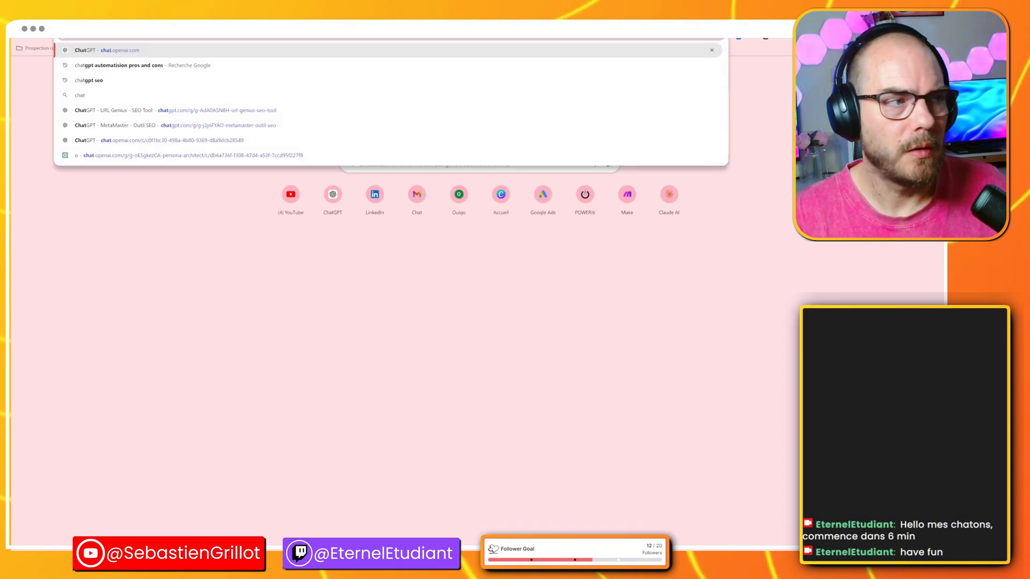
pyautogui.press('Return')
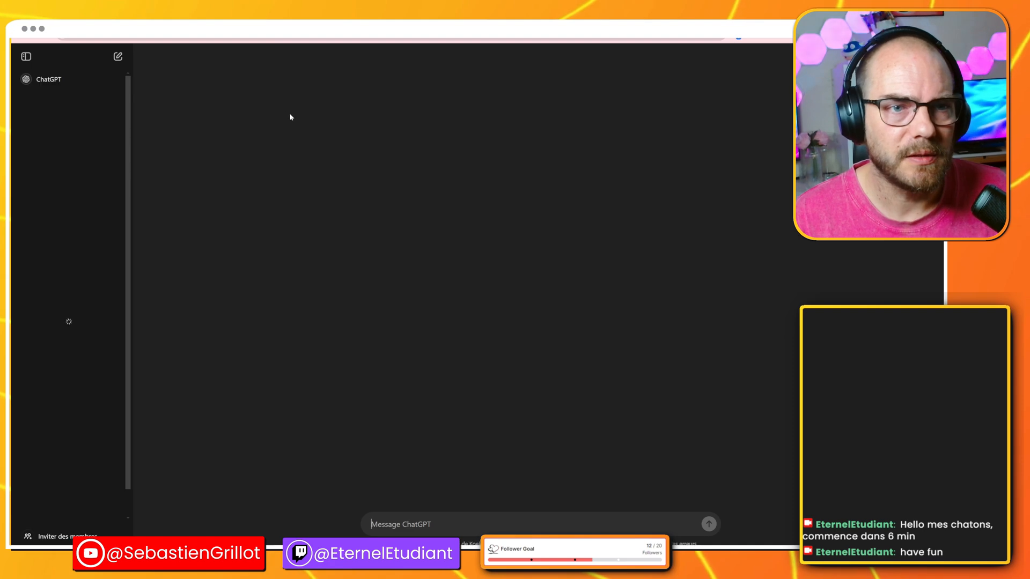
pyautogui.click(192, 56)
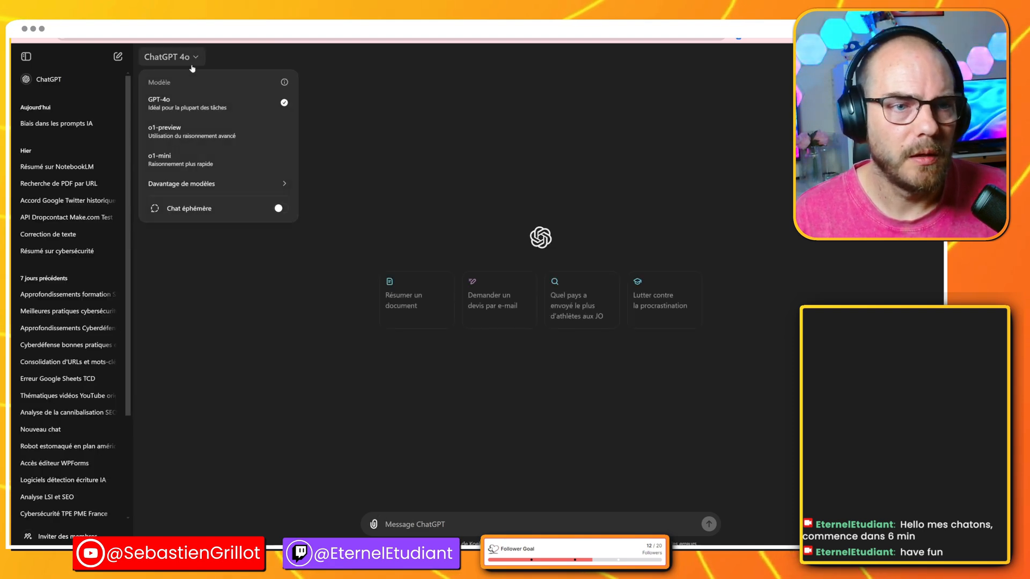
pyautogui.click(198, 129)
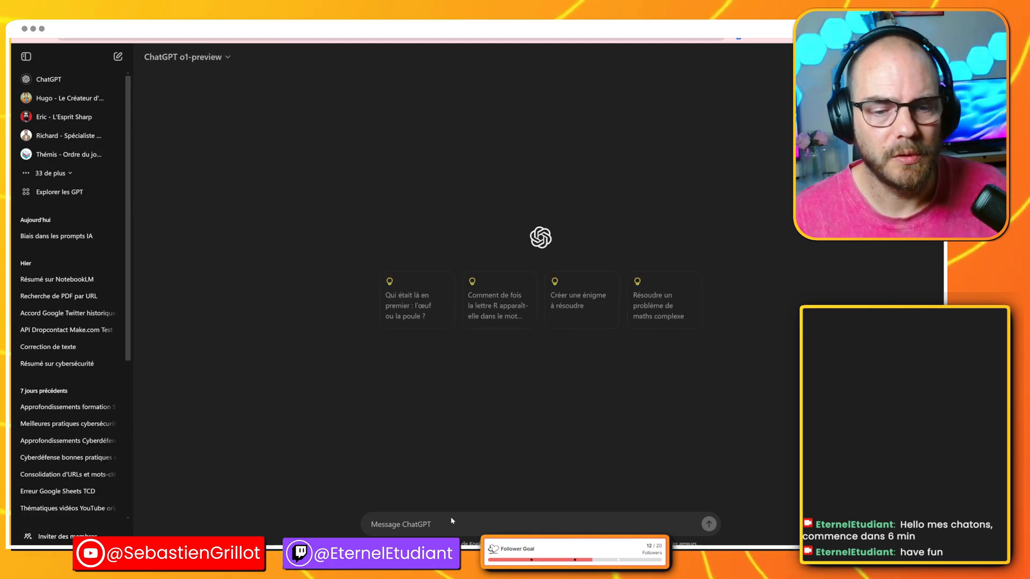
pyautogui.write('donnes moi des astuces poru bien prompter')
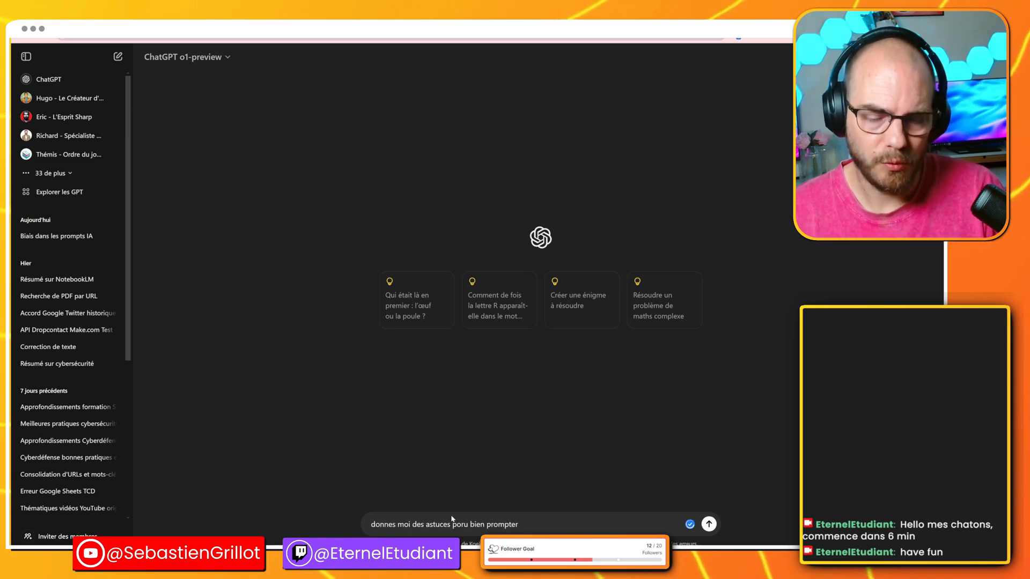
pyautogui.press('Return')
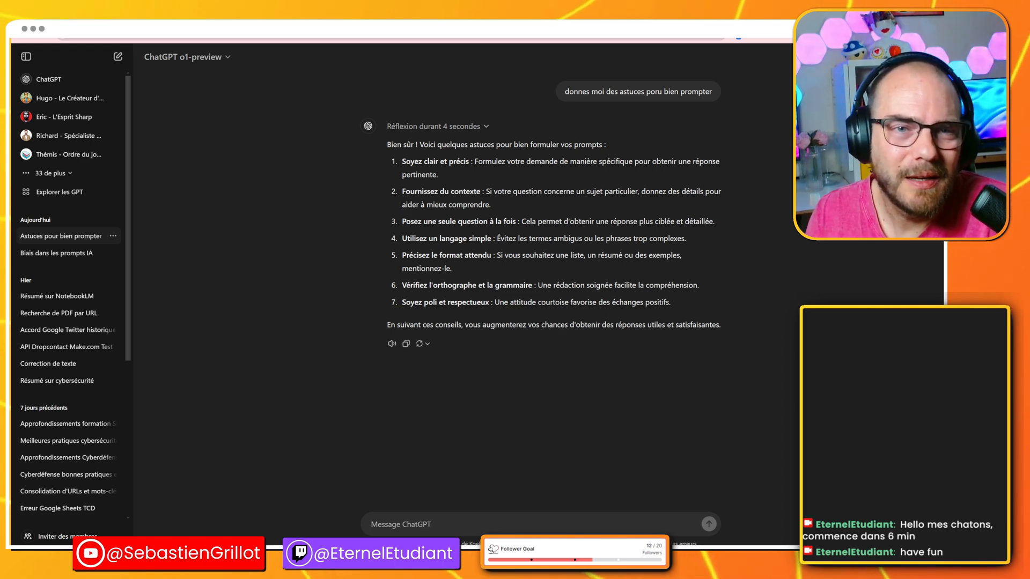
# Switch back to NotebookLM and reread its full list of prompting tips to compare with ChatGPT's answer
pyautogui.click(322, 12)
pyautogui.scroll(-3, 484, 296)
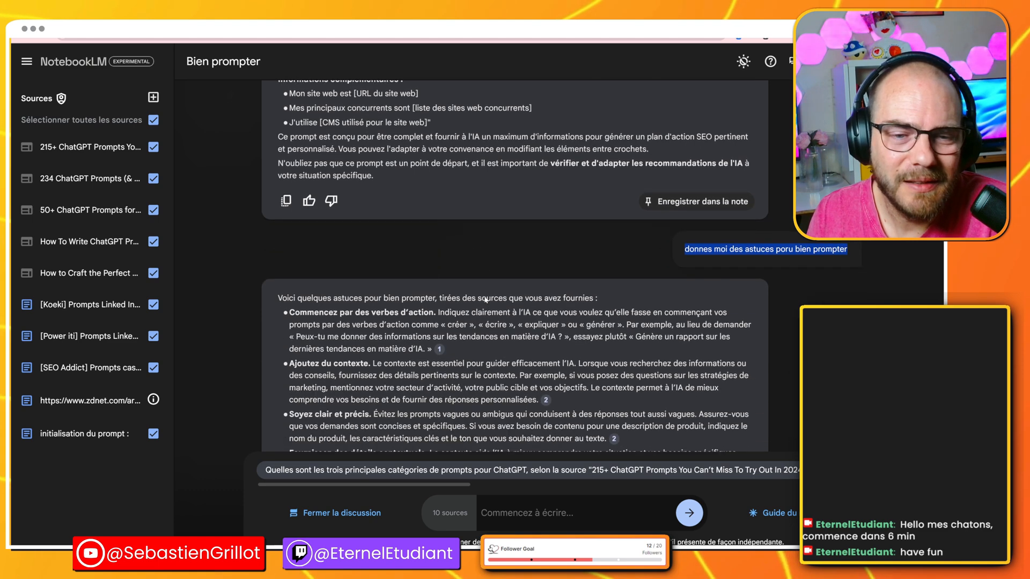
pyautogui.scroll(-2, 515, 268)
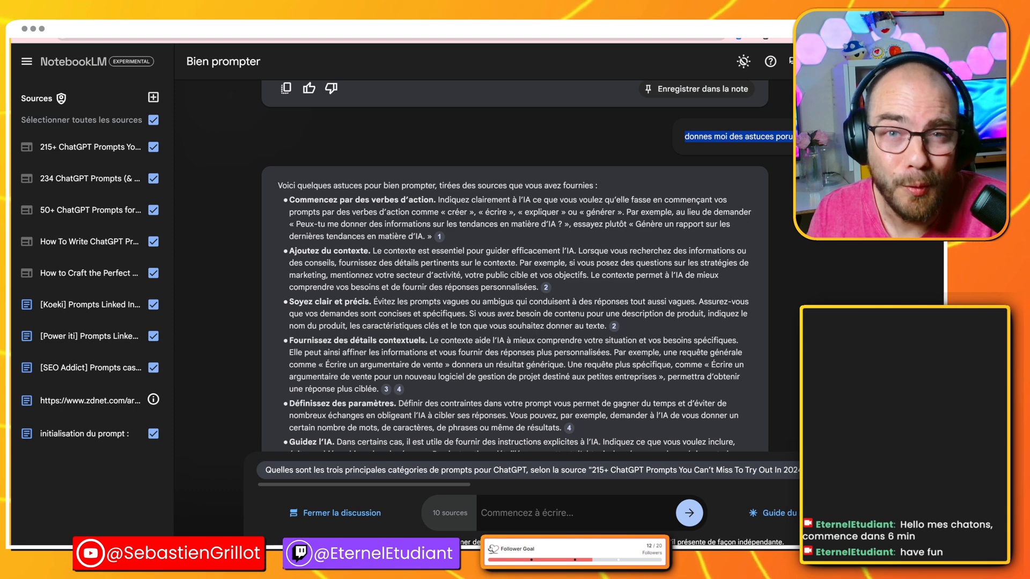
pyautogui.scroll(-1, 515, 268)
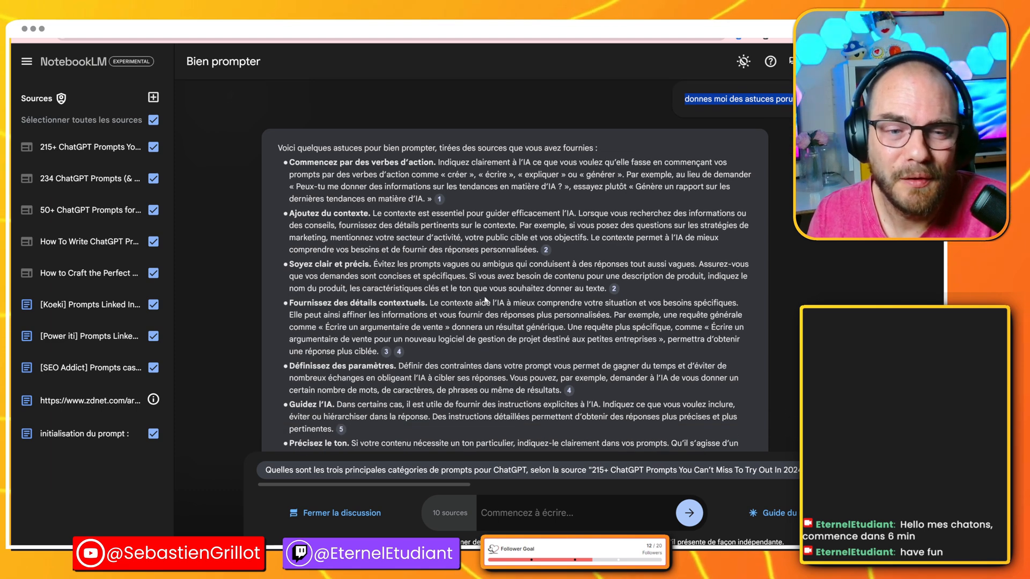
pyautogui.scroll(-1, 485, 301)
pyautogui.scroll(-3, 515, 268)
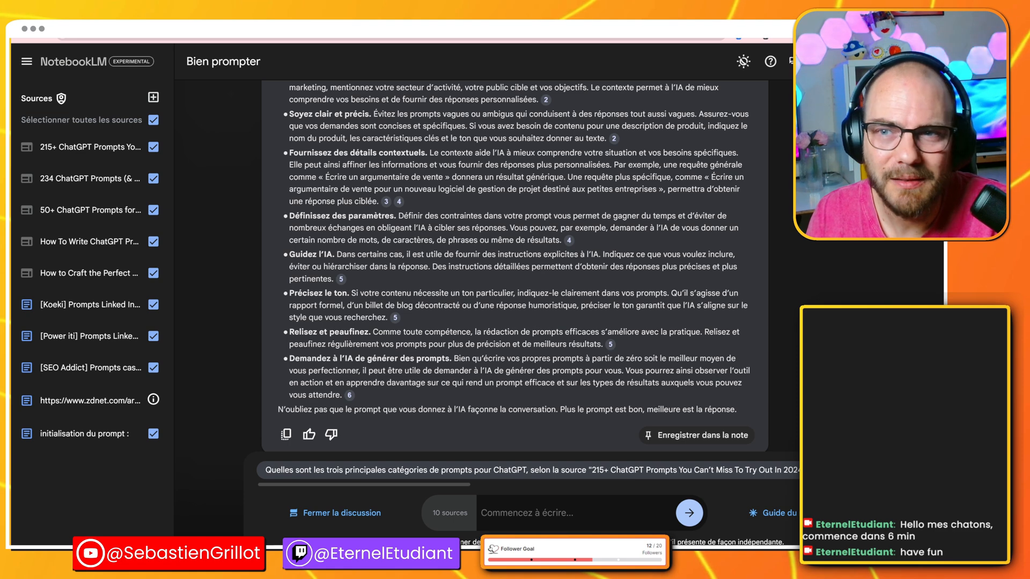
# Return to the ChatGPT answer and highlight its tips on spelling and grammar and on being polite and respectful
pyautogui.click(773, 16)
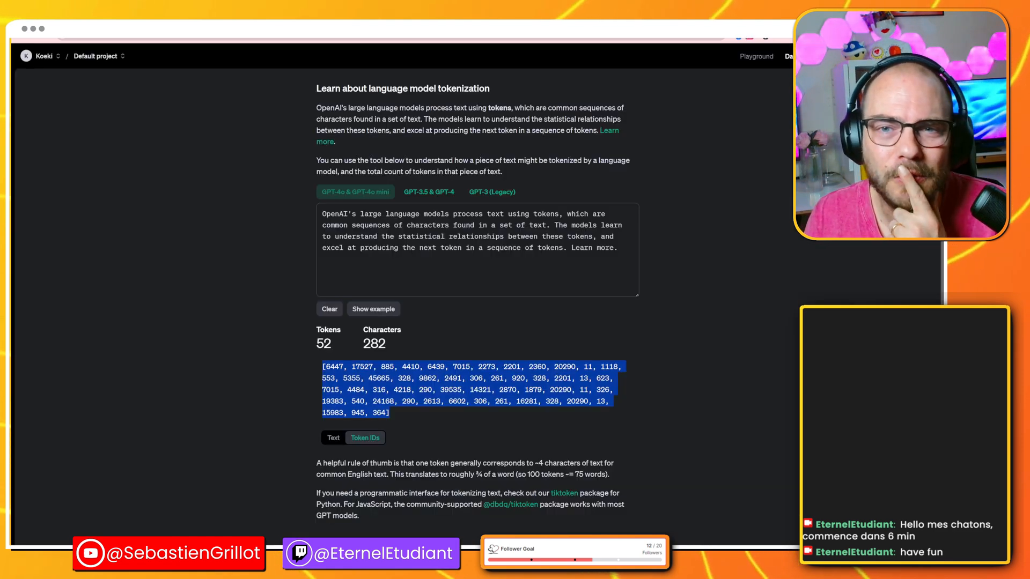
pyautogui.click(794, 15)
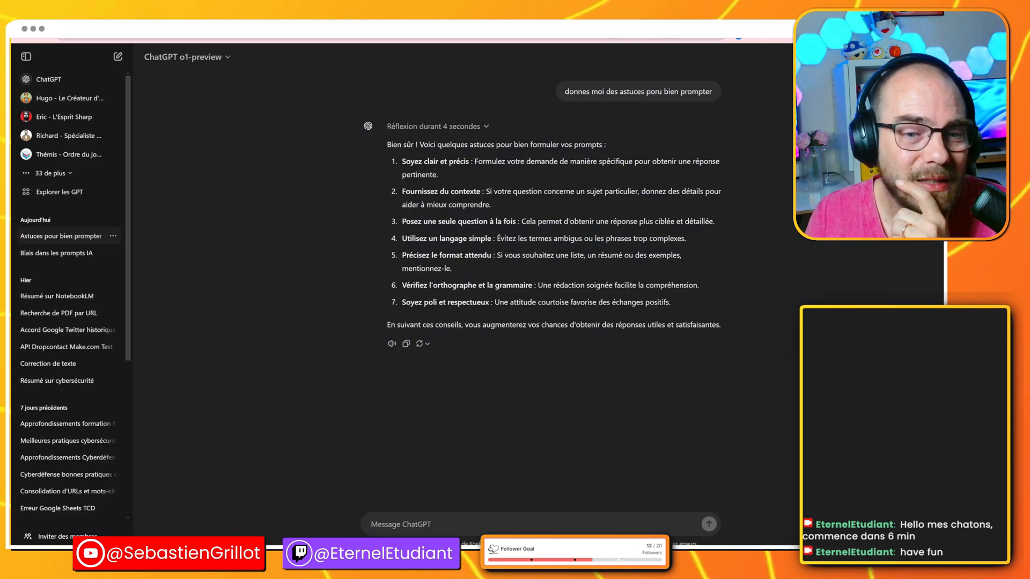
pyautogui.moveTo(424, 303); pyautogui.dragTo(489, 303)
pyautogui.moveTo(431, 285); pyautogui.dragTo(502, 286)
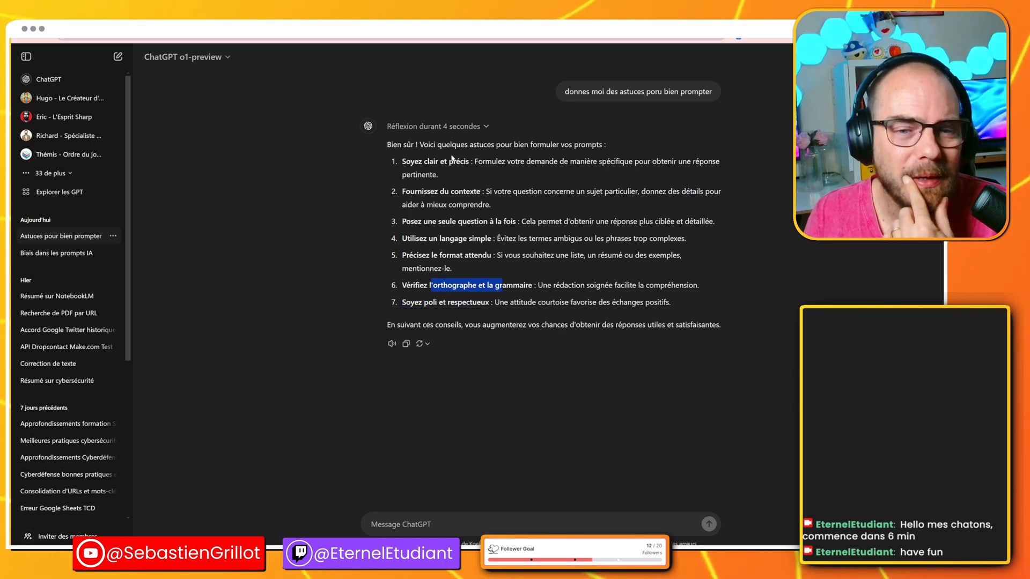
pyautogui.moveTo(453, 161); pyautogui.dragTo(476, 302)
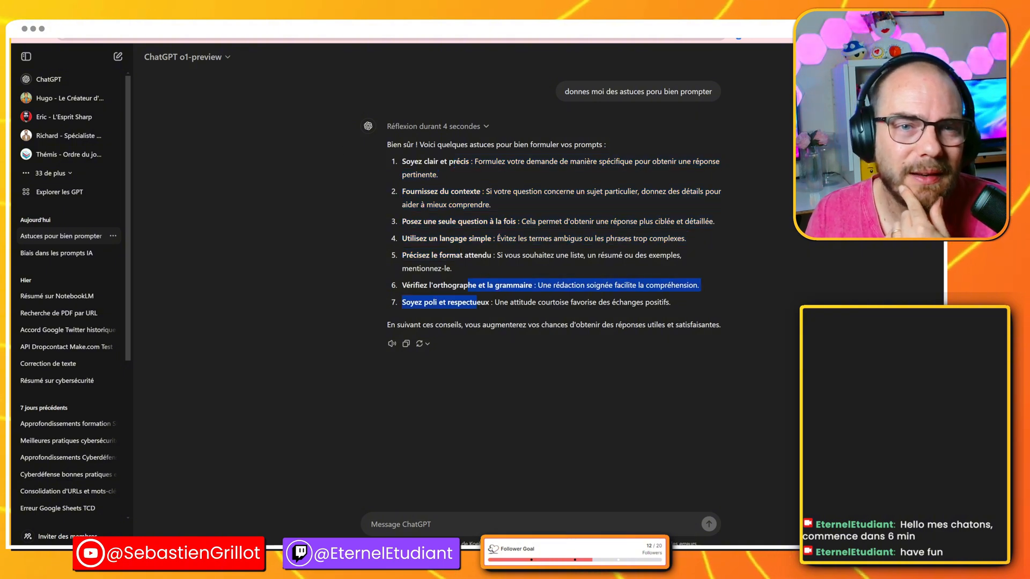
# In NotebookLM, highlight the "Précisez le ton" tip and submit the suggested question about the three main ChatGPT prompt categories in the "215+ ChatGPT Prompts" source
pyautogui.click(338, 19)
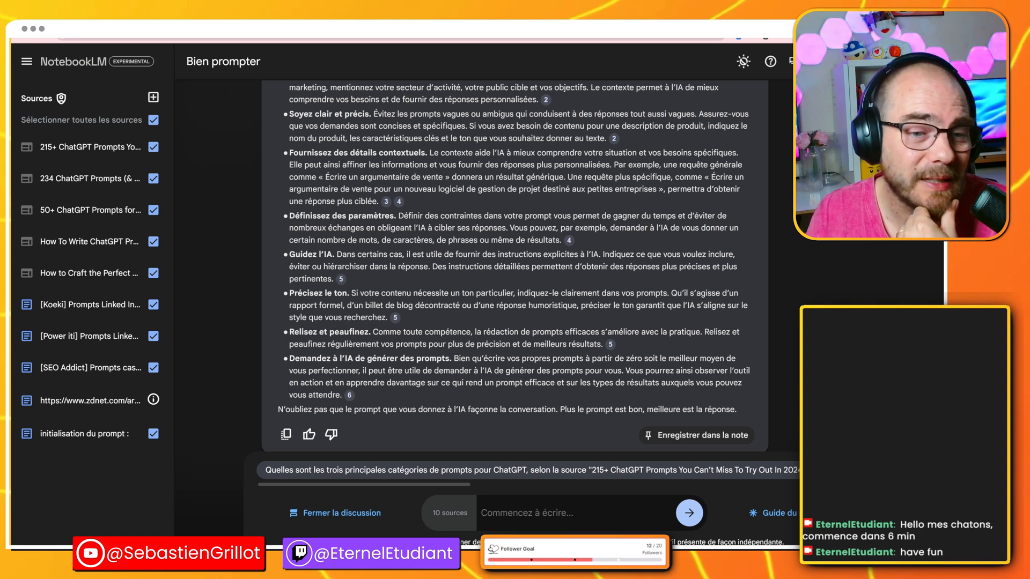
pyautogui.moveTo(325, 293); pyautogui.dragTo(348, 294)
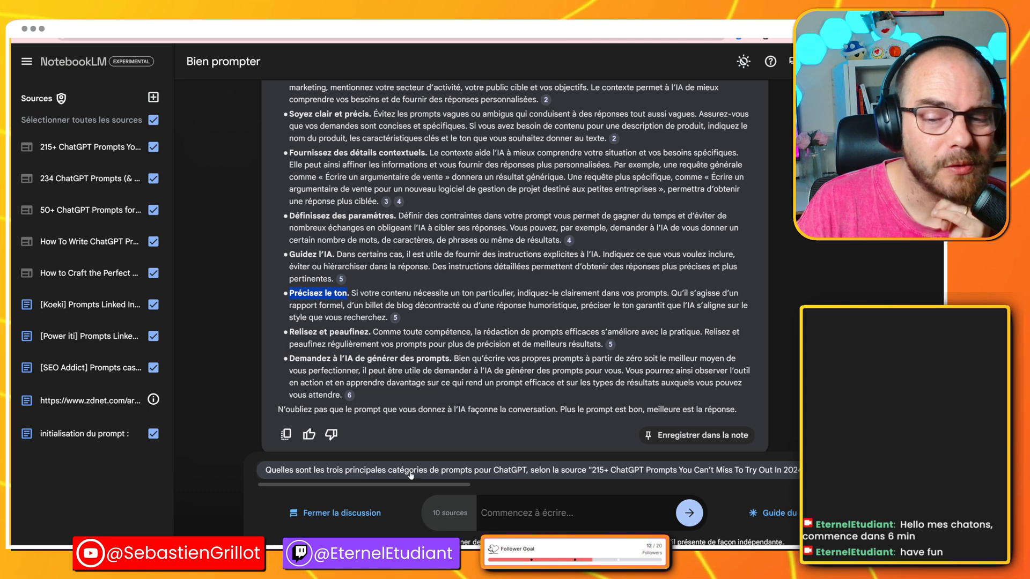
pyautogui.click(594, 474)
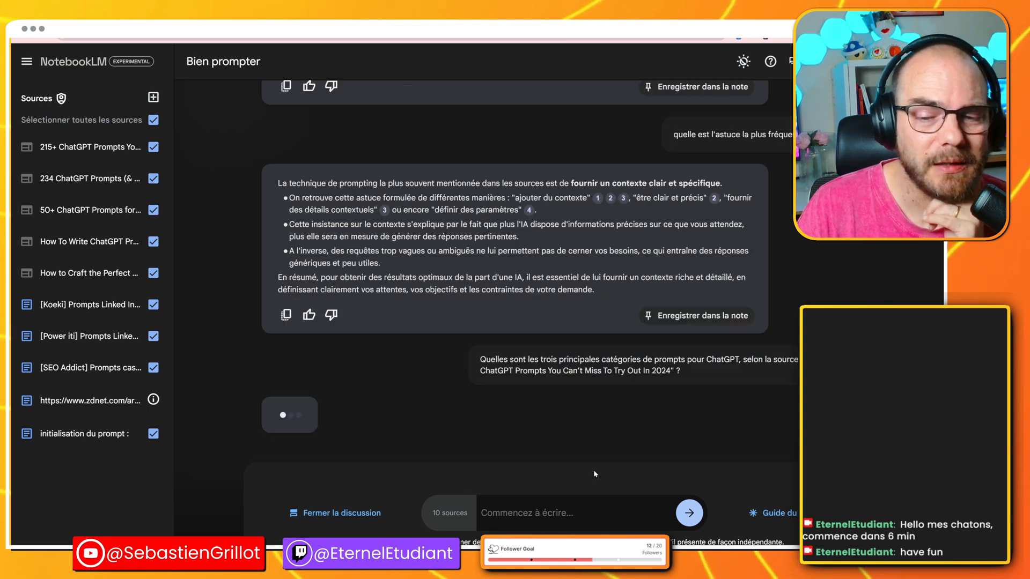
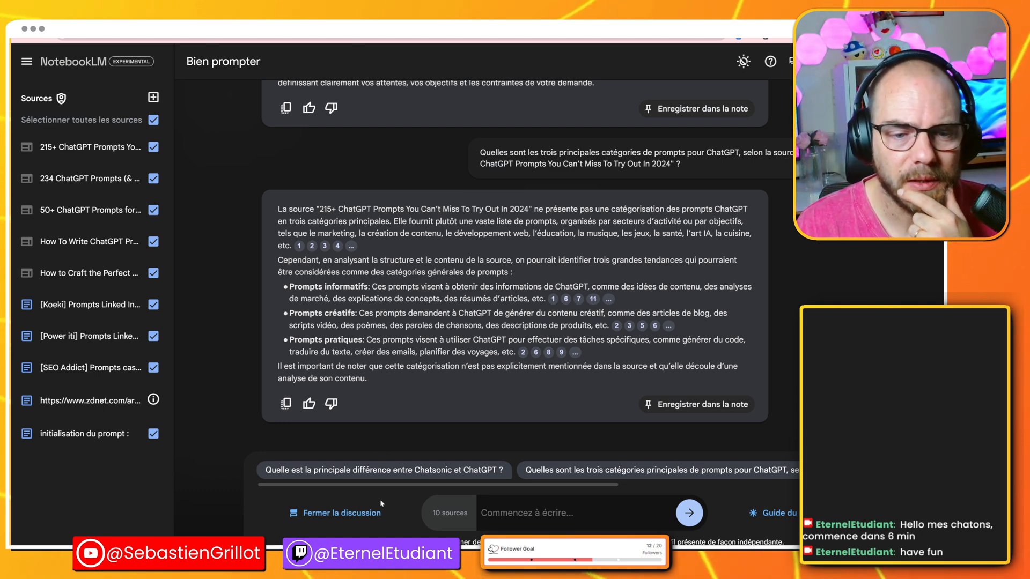
# Ask the "Bien prompter" notebook the follow-up question "pourquoi cette catégorisation ?"
pyautogui.write('pou')
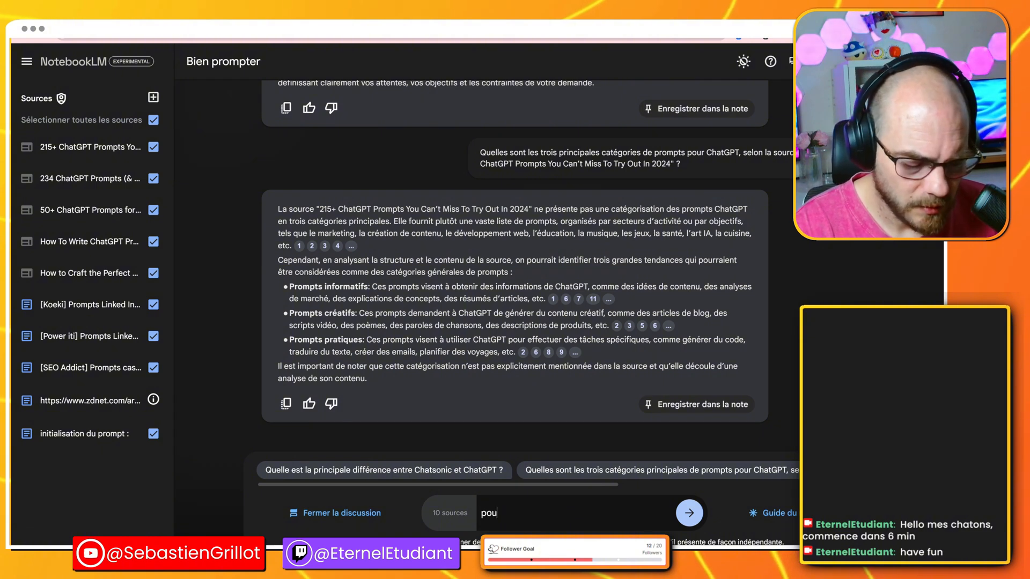
pyautogui.write('rquoi cette ca')
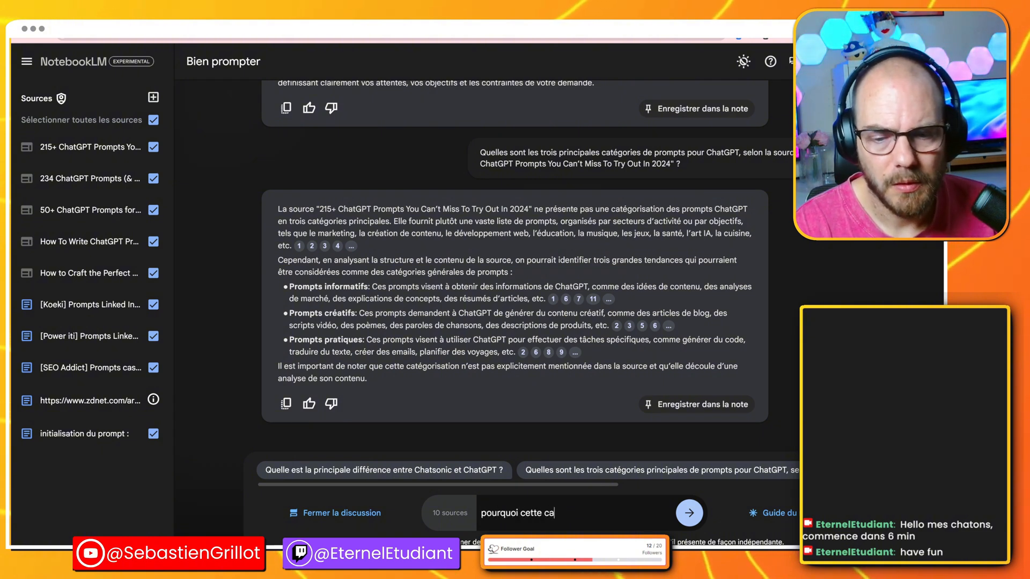
pyautogui.write('tégorisatio')
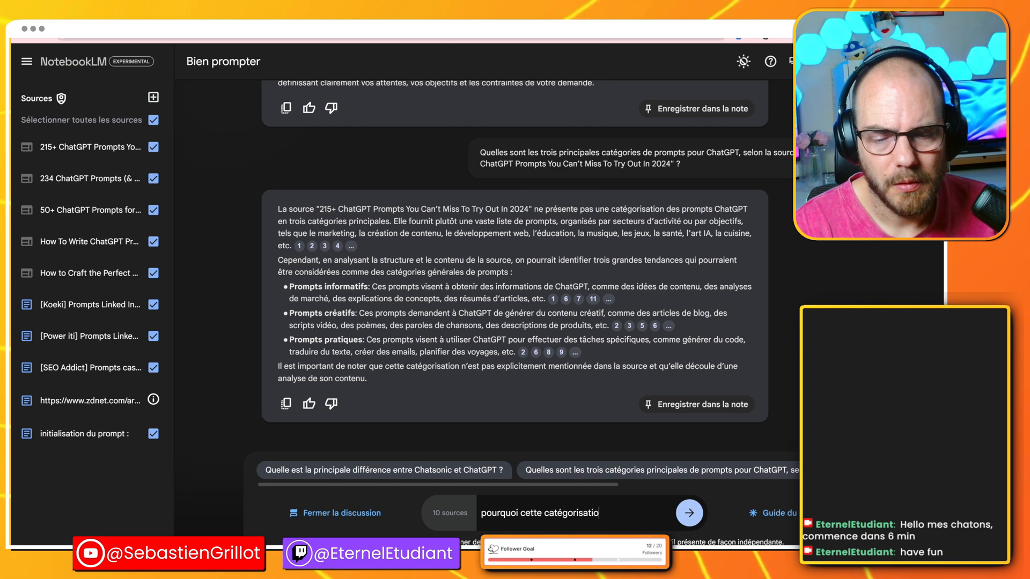
pyautogui.write('n ?')
pyautogui.press('Return')
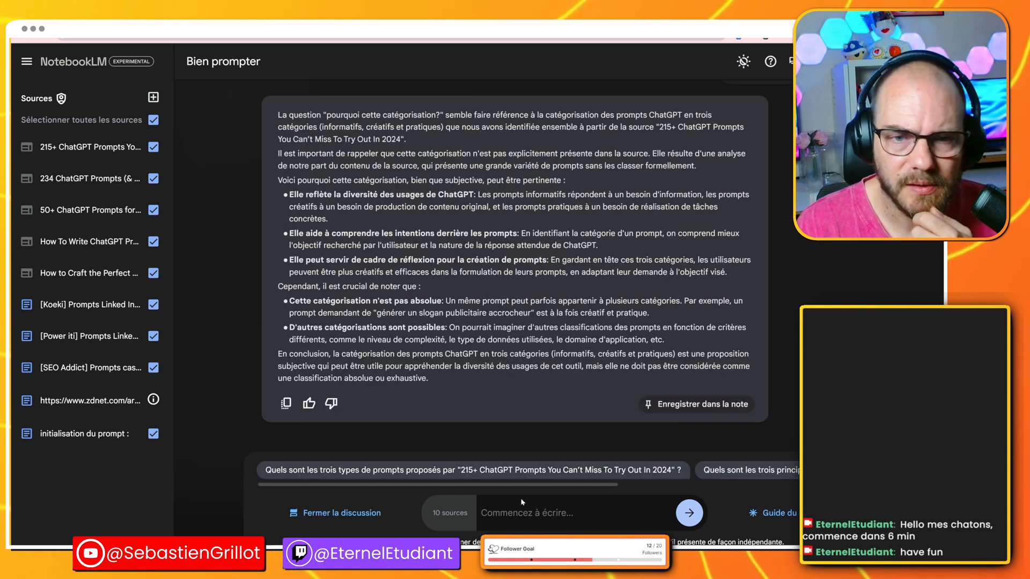
# Read the answer to "pourquoi cette catégorisation ?", highlight its opening paragraph and check it against the preceding three-category answer
pyautogui.scroll(3, 515, 269)
pyautogui.scroll(-2, 479, 372)
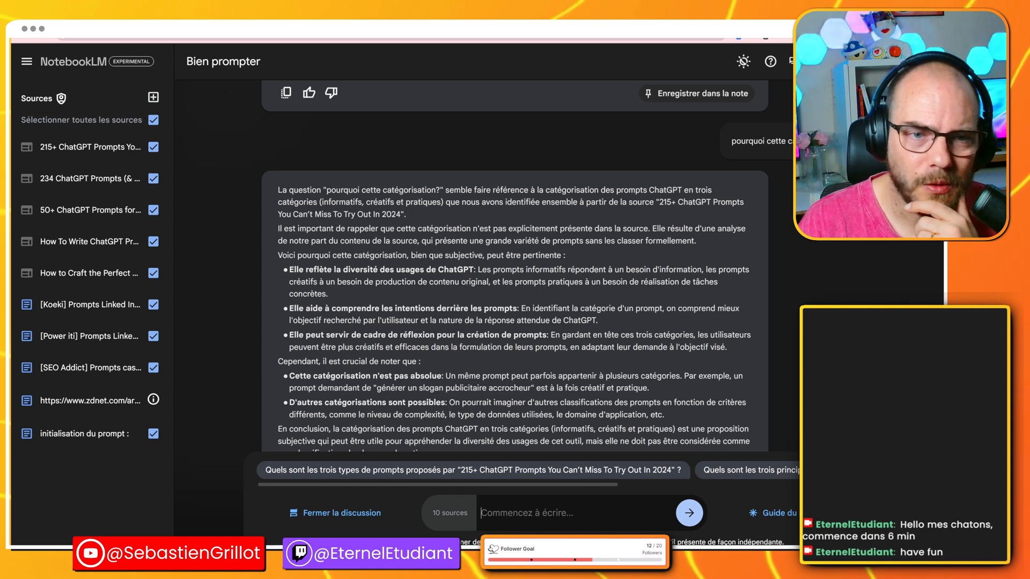
pyautogui.moveTo(277, 189); pyautogui.dragTo(450, 214)
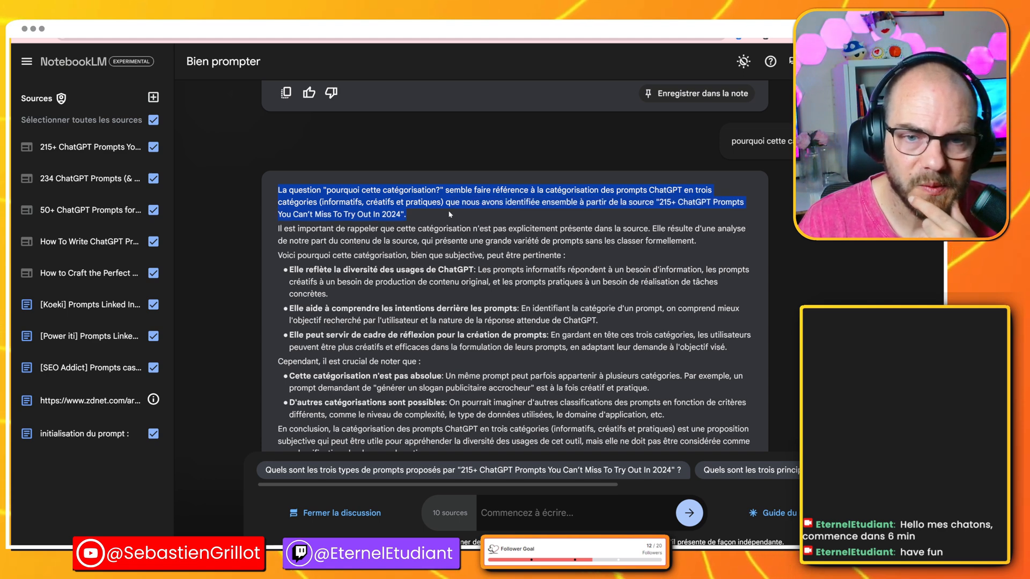
pyautogui.scroll(2, 628, 273)
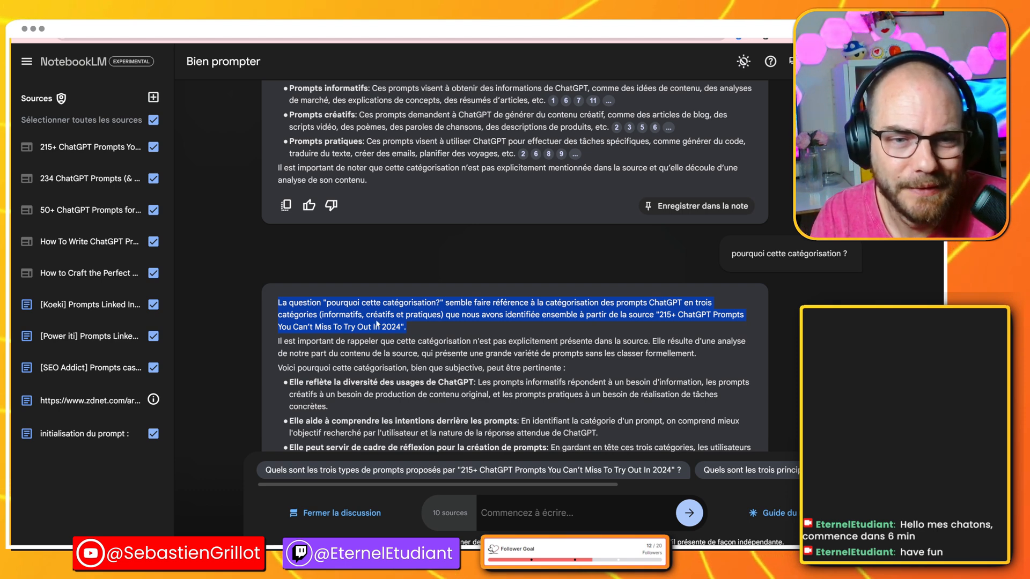
pyautogui.scroll(-1, 377, 324)
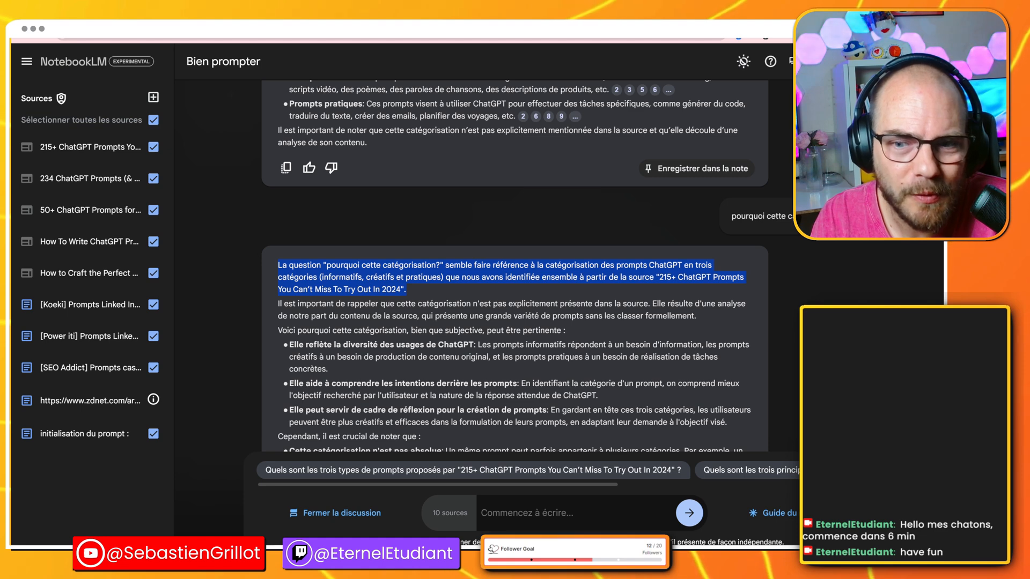
pyautogui.scroll(-1, 515, 266)
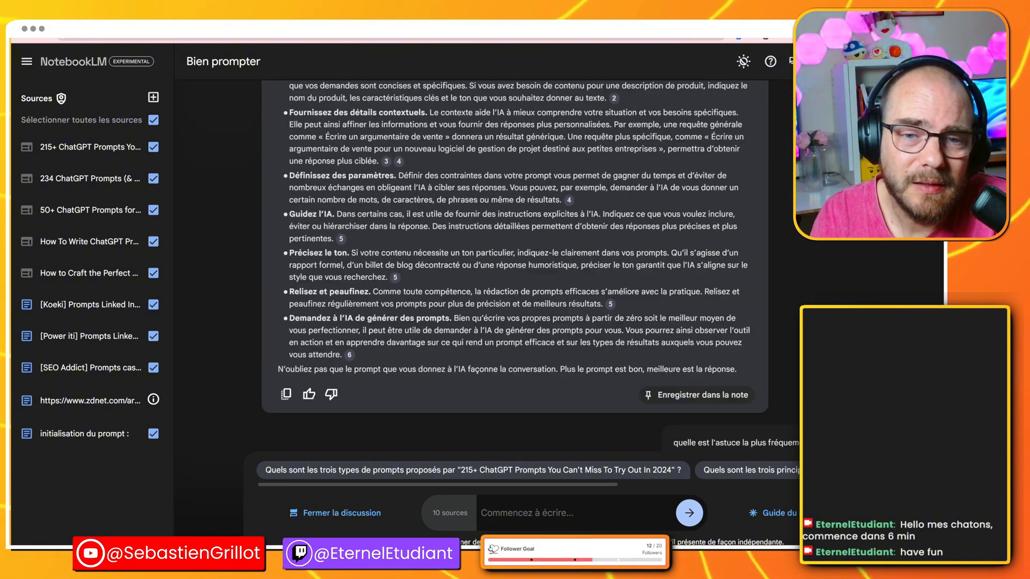
# Look back through the earlier conversation, including the original SEO prompt and the answer on the three ChatGPT prompt categories
pyautogui.scroll(10, 488, 317)
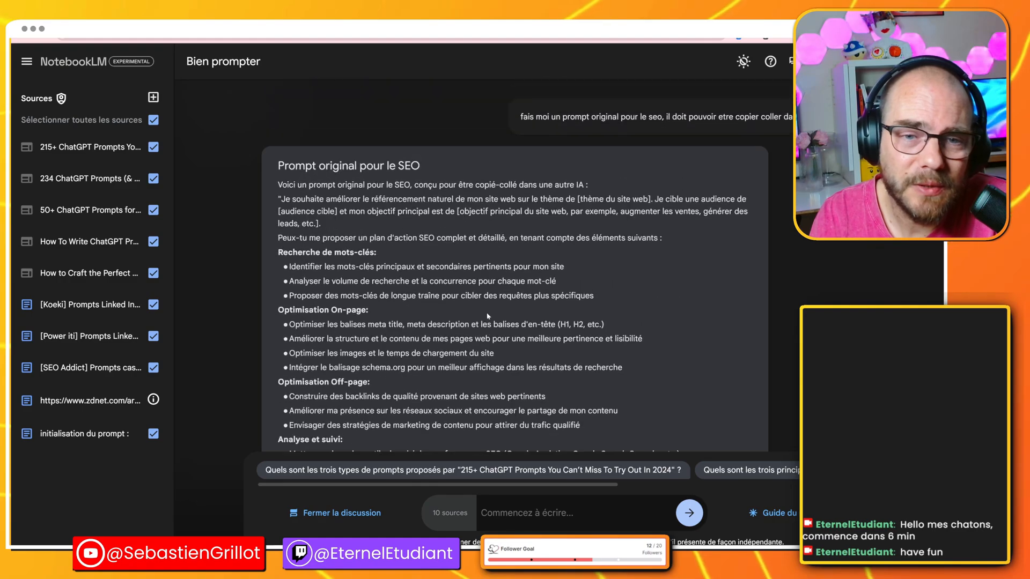
pyautogui.scroll(-10, 488, 317)
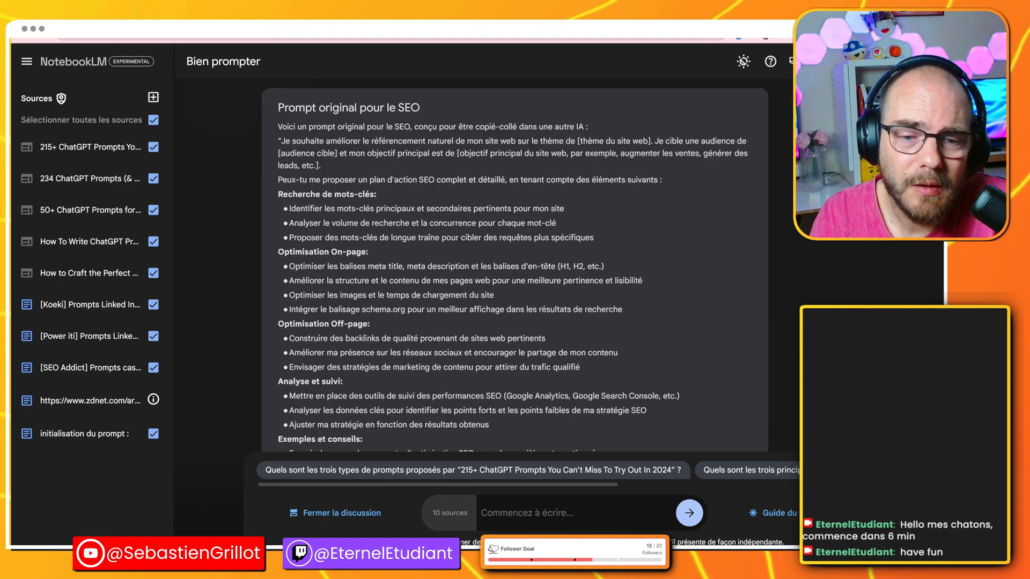
pyautogui.scroll(-10, 419, 220)
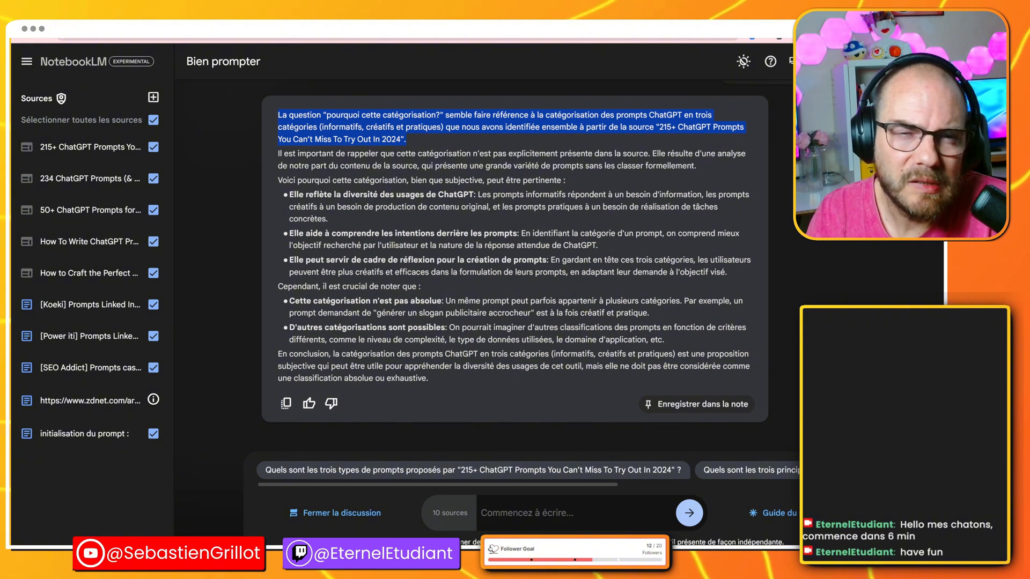
pyautogui.scroll(8, 581, 313)
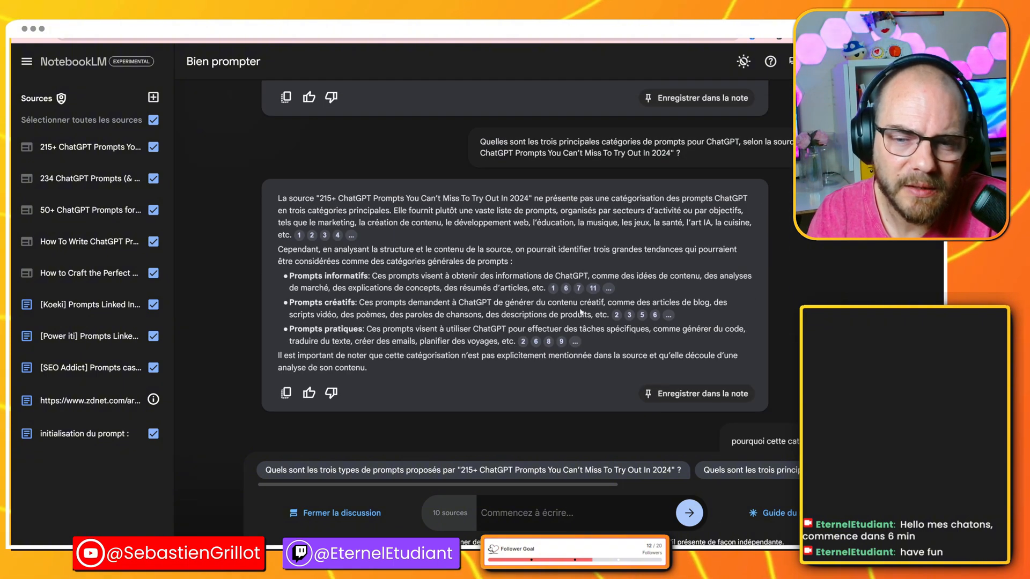
pyautogui.scroll(-8, 581, 313)
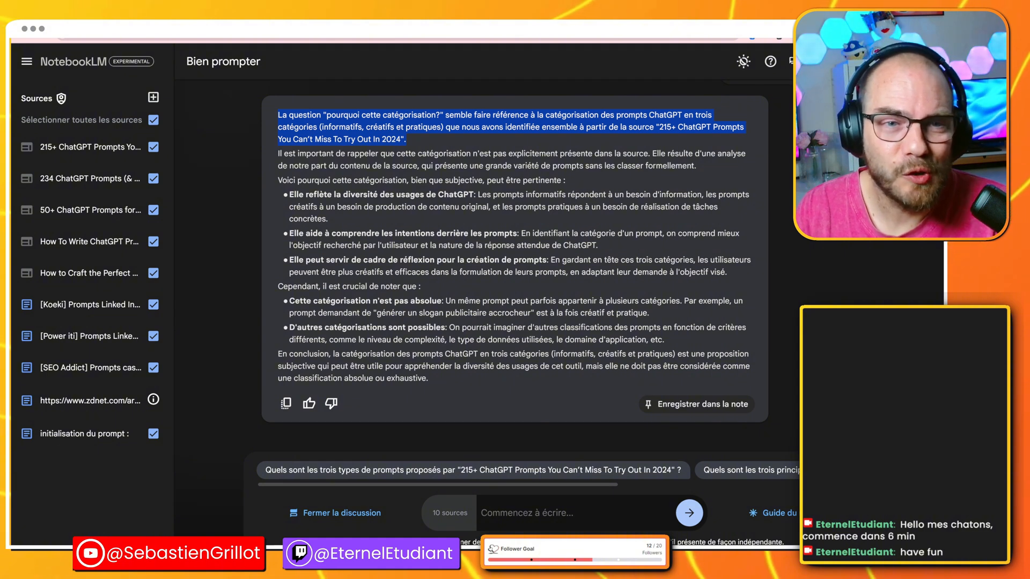
# Highlight the answer's key passages on the categorisation's absence from the source, its subjectivity, the diversity of uses and the intentions behind prompts
pyautogui.click(418, 141)
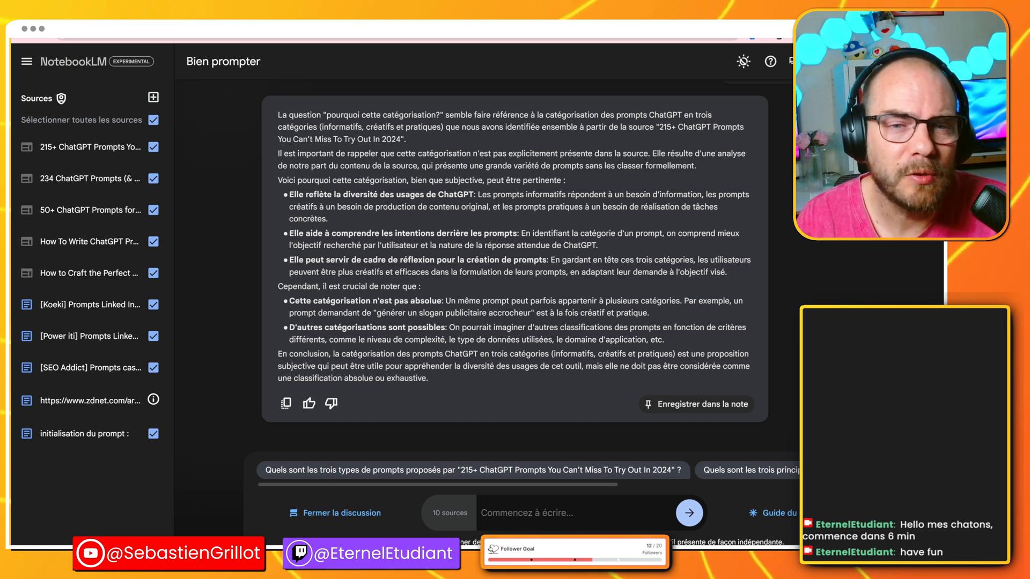
pyautogui.moveTo(278, 153); pyautogui.dragTo(491, 153)
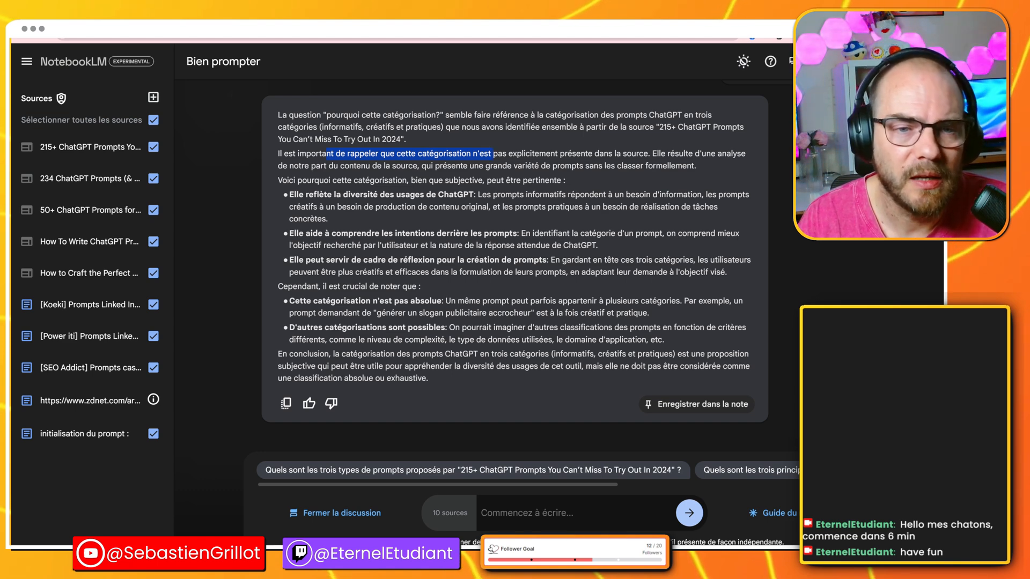
pyautogui.moveTo(374, 180); pyautogui.dragTo(484, 180)
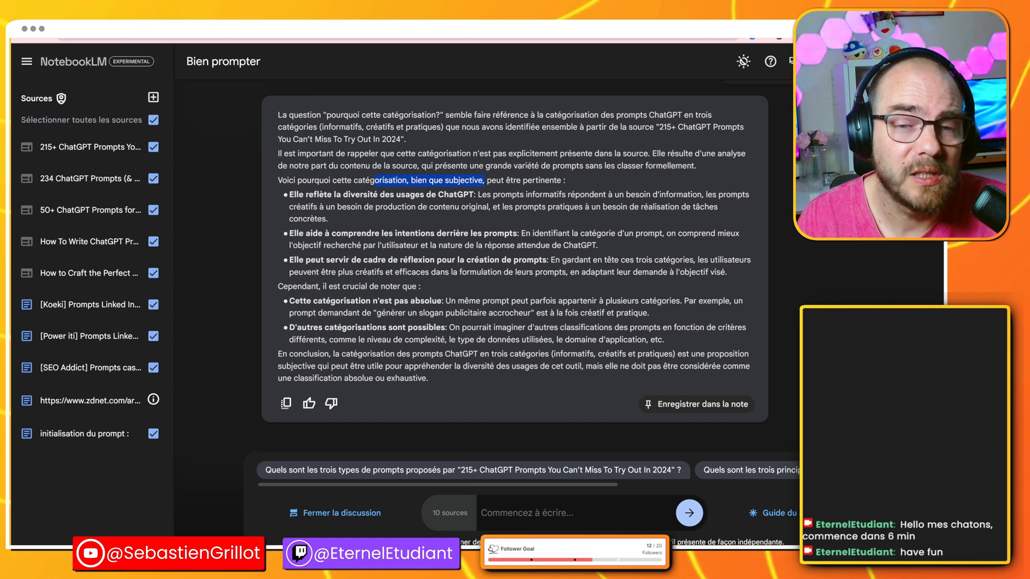
pyautogui.moveTo(349, 195); pyautogui.dragTo(445, 194)
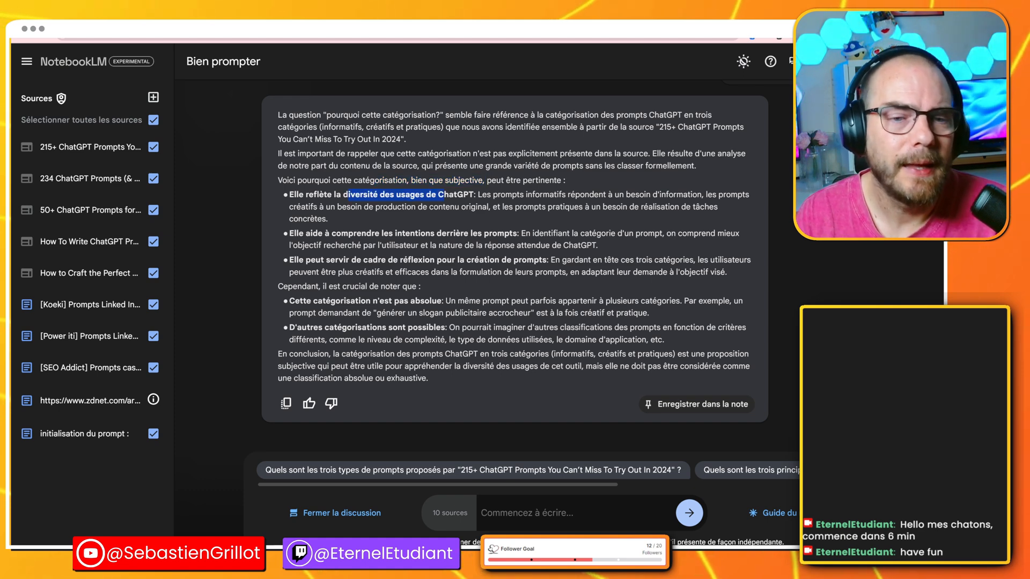
pyautogui.moveTo(505, 234); pyautogui.dragTo(425, 260)
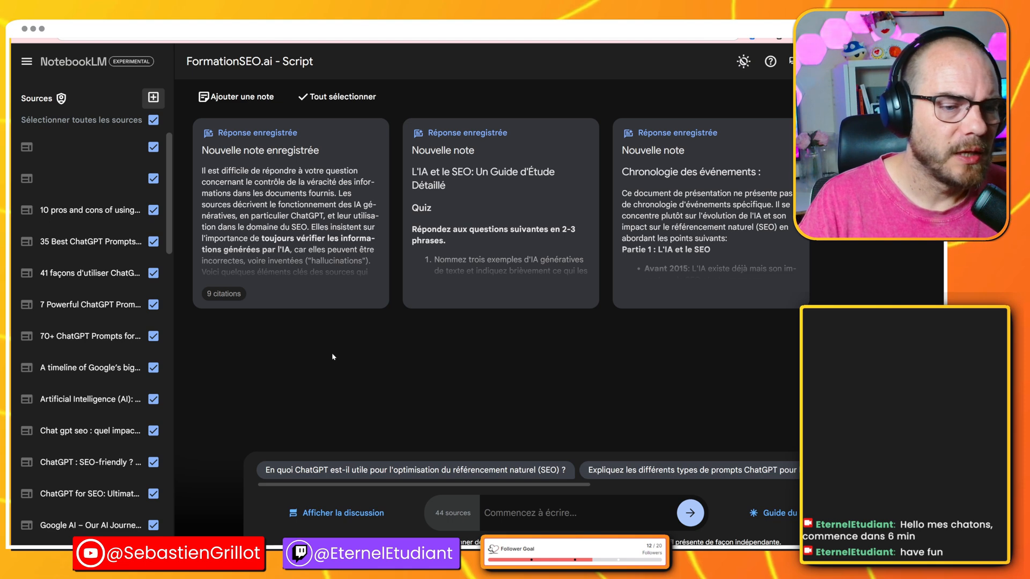
# Look through the source list of the "FormationSEO.ai - Script" notebook, down to the FormationSEO presentation and script documents
pyautogui.scroll(-8, 108, 343)
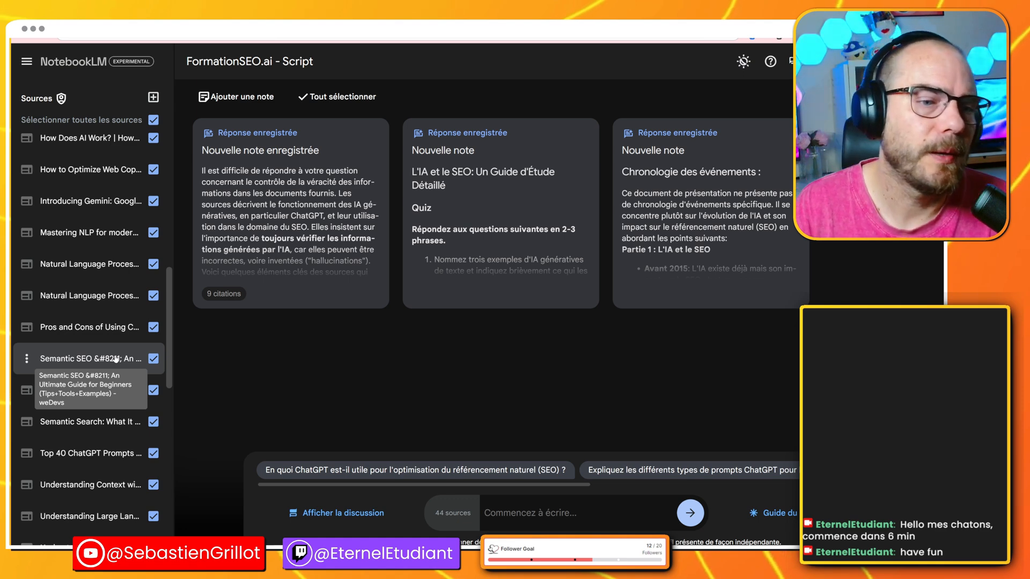
pyautogui.scroll(-7, 115, 359)
pyautogui.scroll(-3, 133, 336)
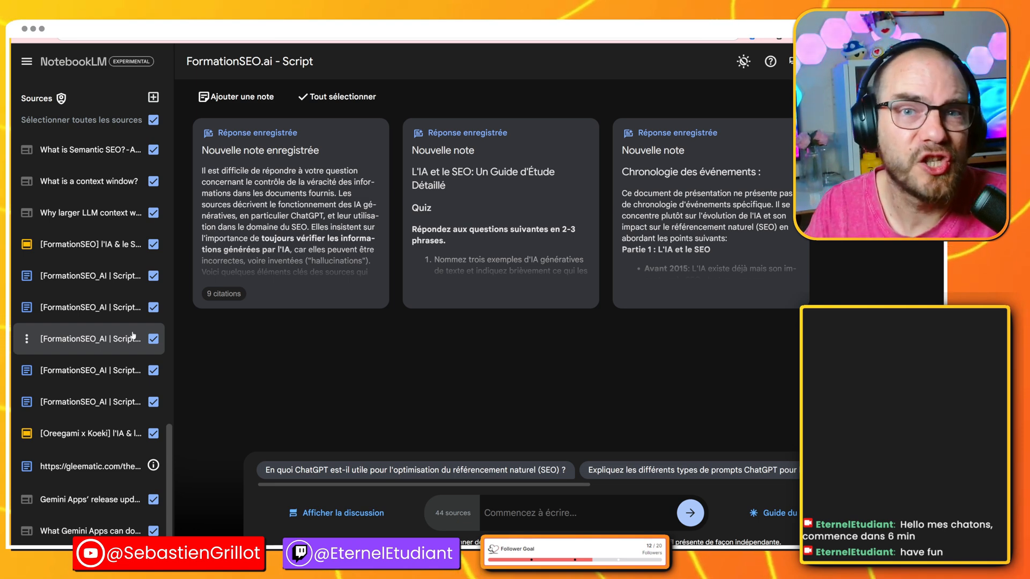
pyautogui.scroll(6, 133, 335)
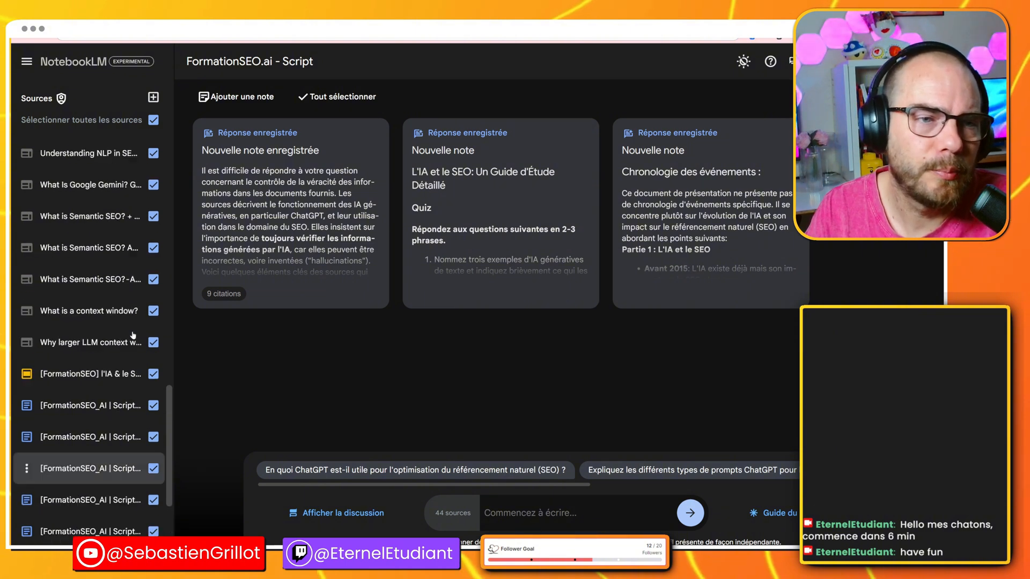
pyautogui.click(154, 97)
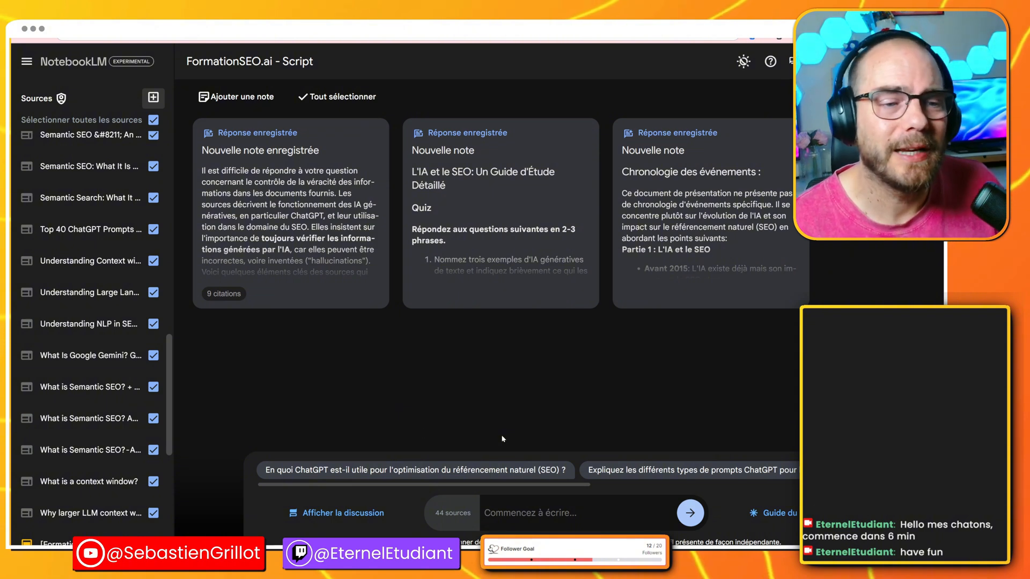
pyautogui.scroll(-5, 121, 376)
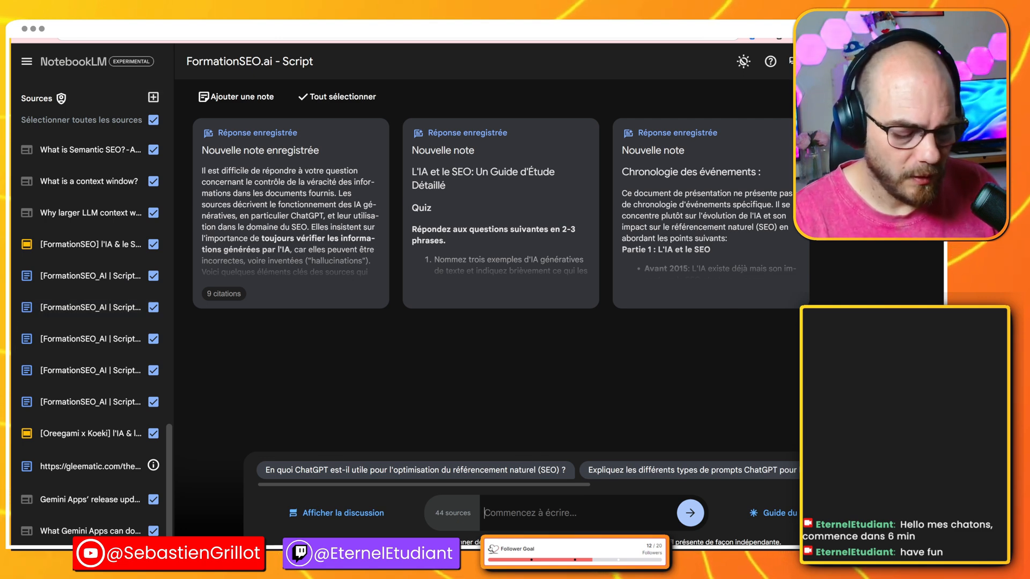
# Ask the notebook: peux tu me dire dans la source "[FormationSEO] l'IA & le SEO" ce qui manquerait par rapport aux autres sources ?
pyautogui.write('peux tu')
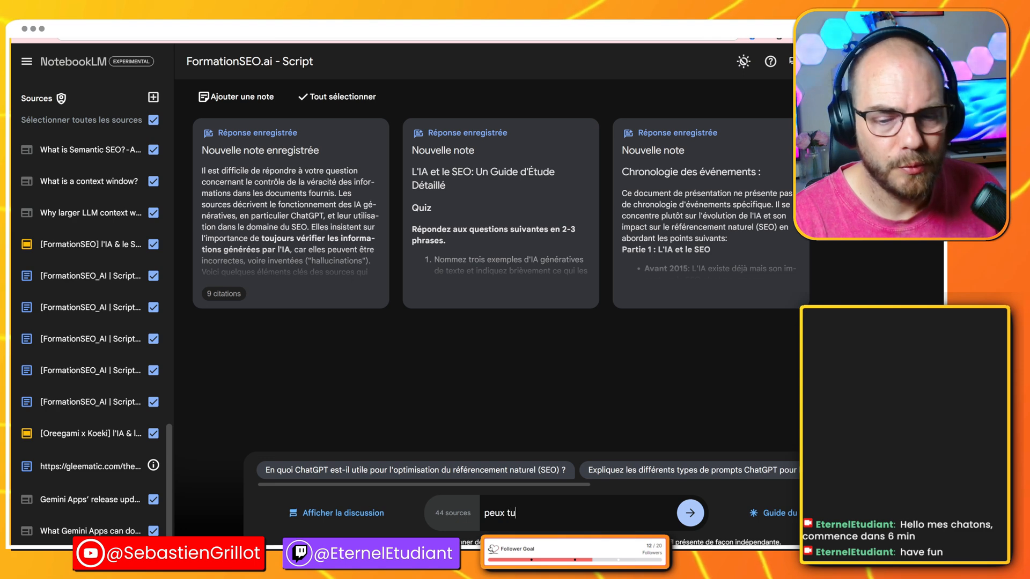
pyautogui.write(' me dire')
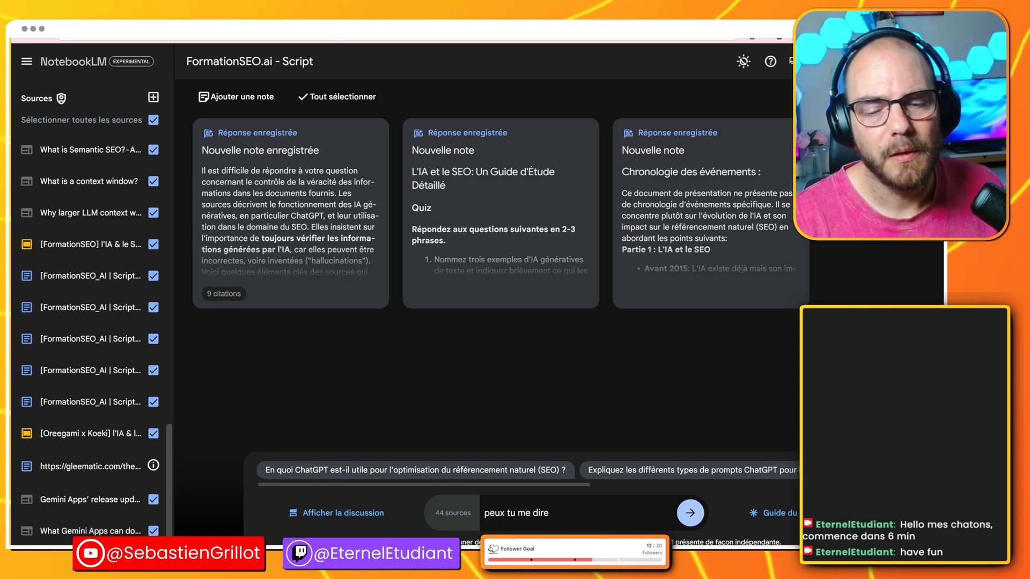
pyautogui.write(' dans la source')
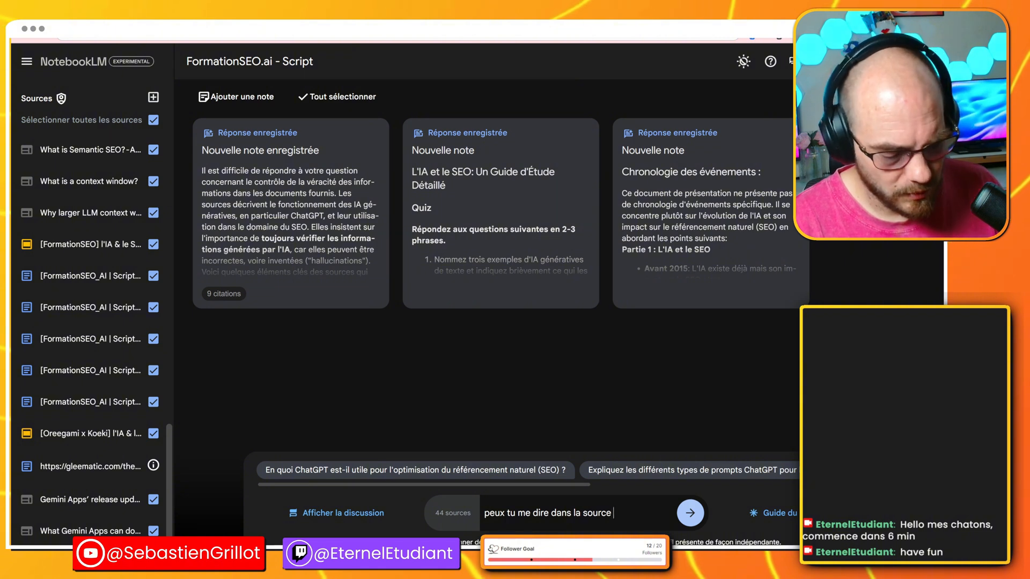
pyautogui.write(' "[Fr')
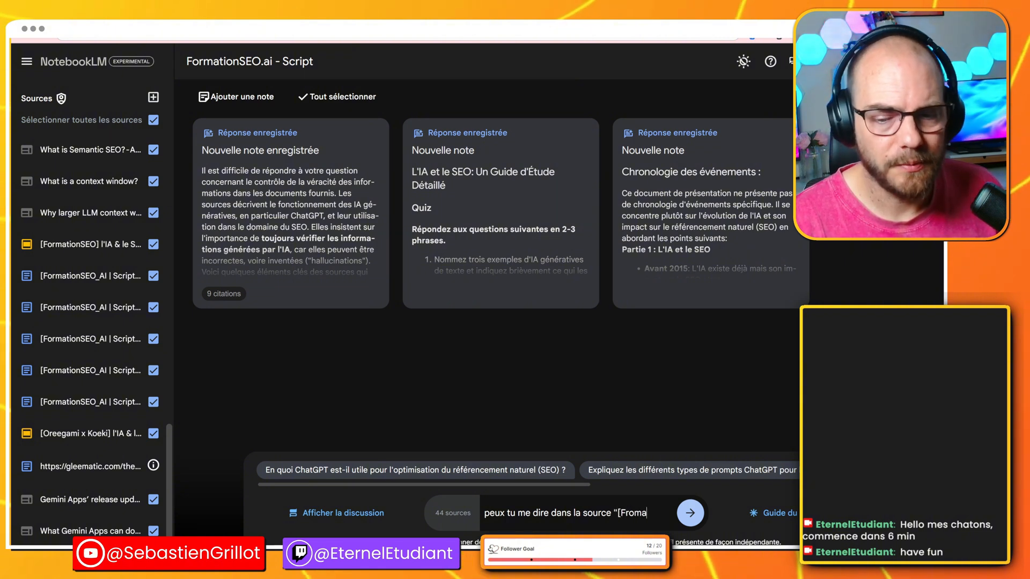
pyautogui.press('BackSpace')
pyautogui.write('orm')
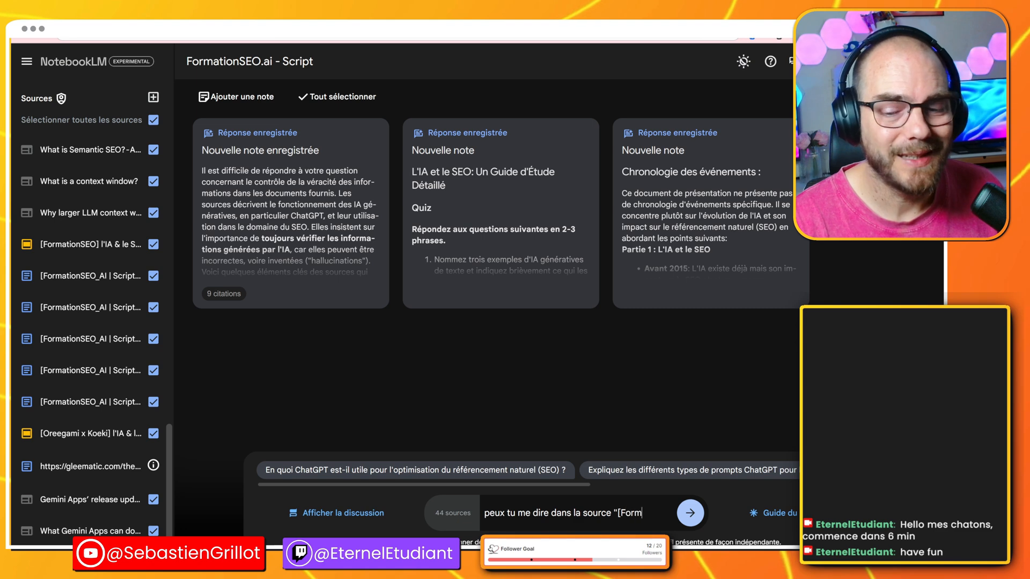
pyautogui.write('ationSEO')
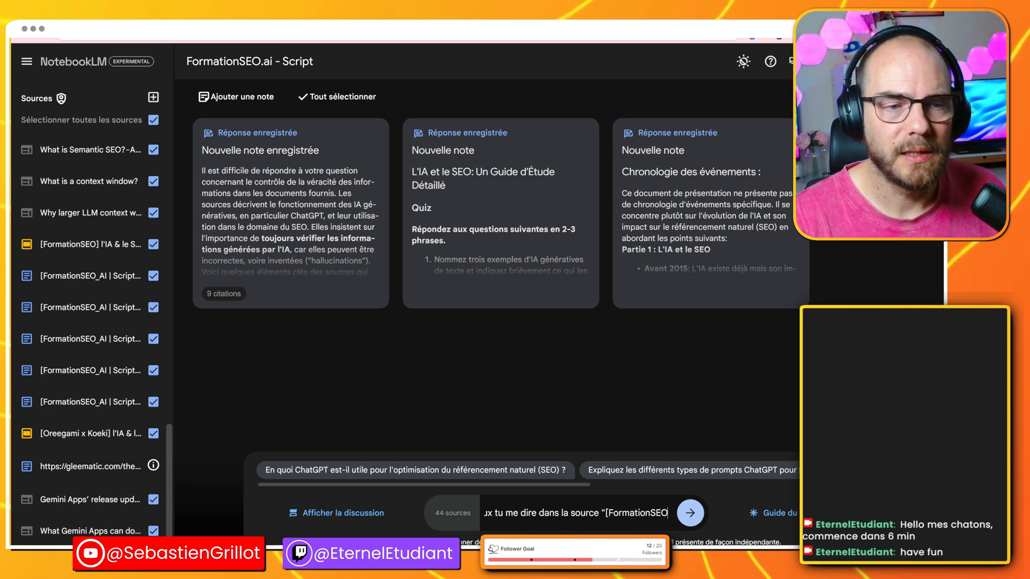
pyautogui.write("] l'")
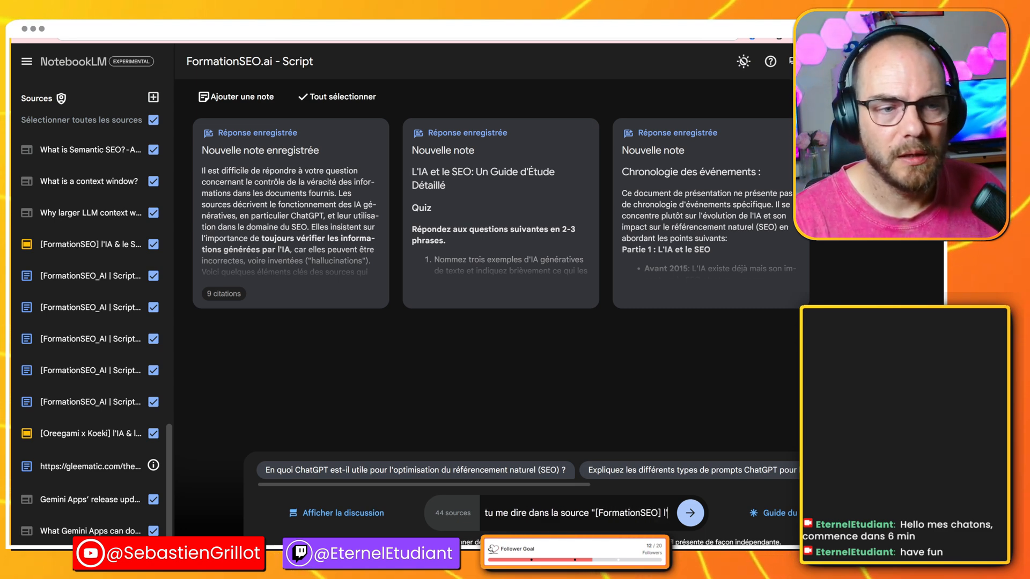
pyautogui.write('IA é')
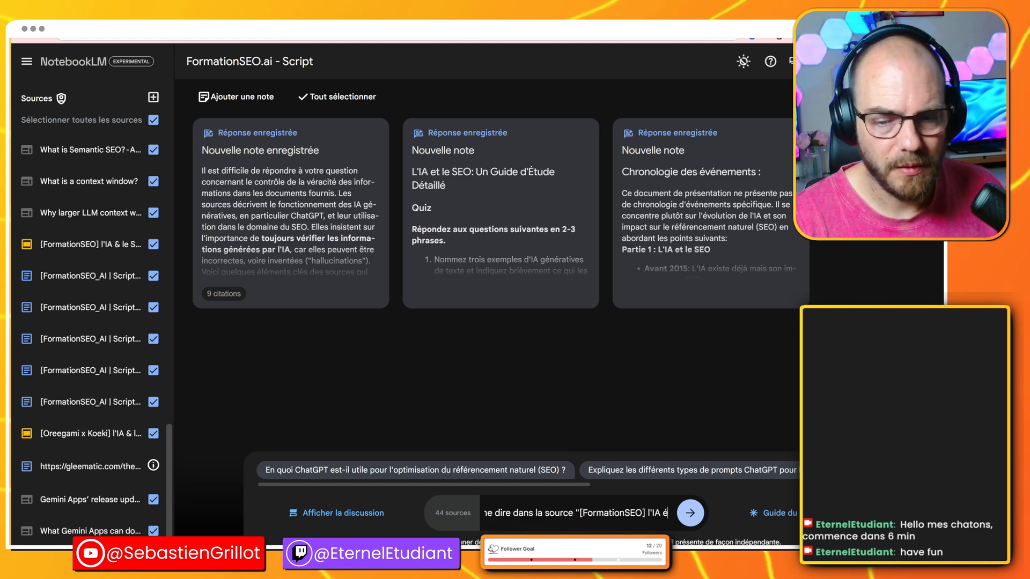
pyautogui.press('BackSpace')
pyautogui.write('& le E')
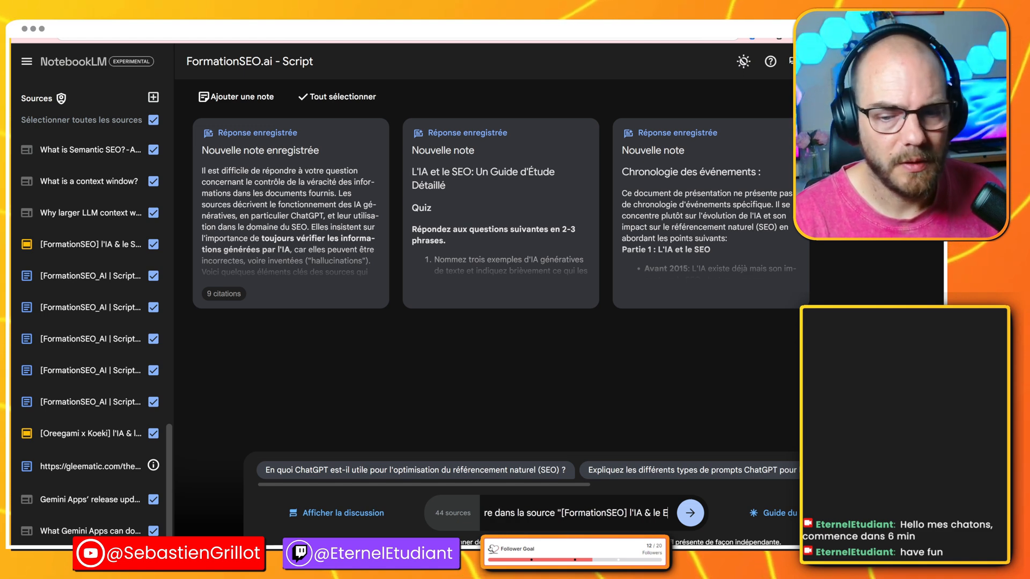
pyautogui.write('EO"')
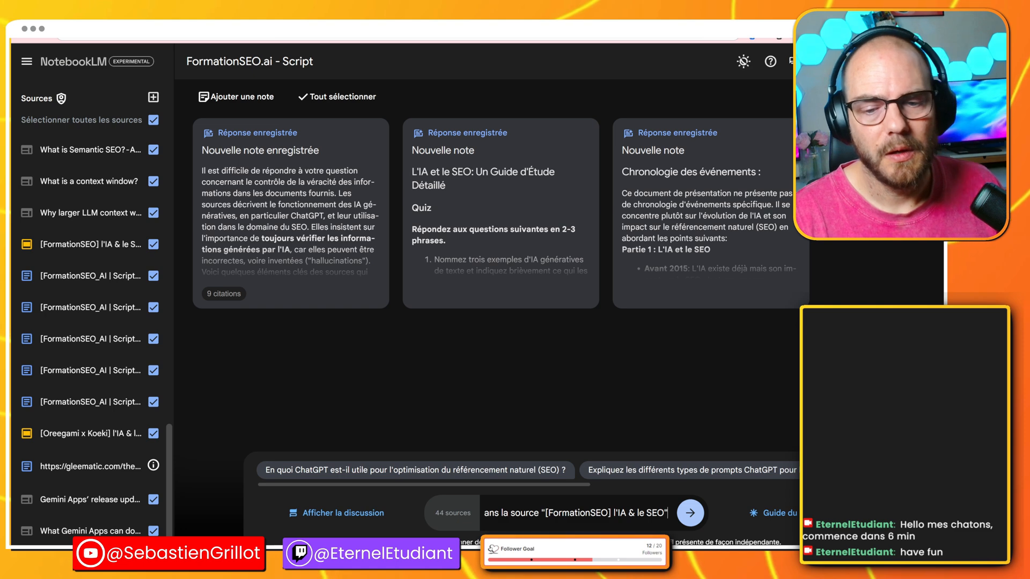
pyautogui.write(' ce qu')
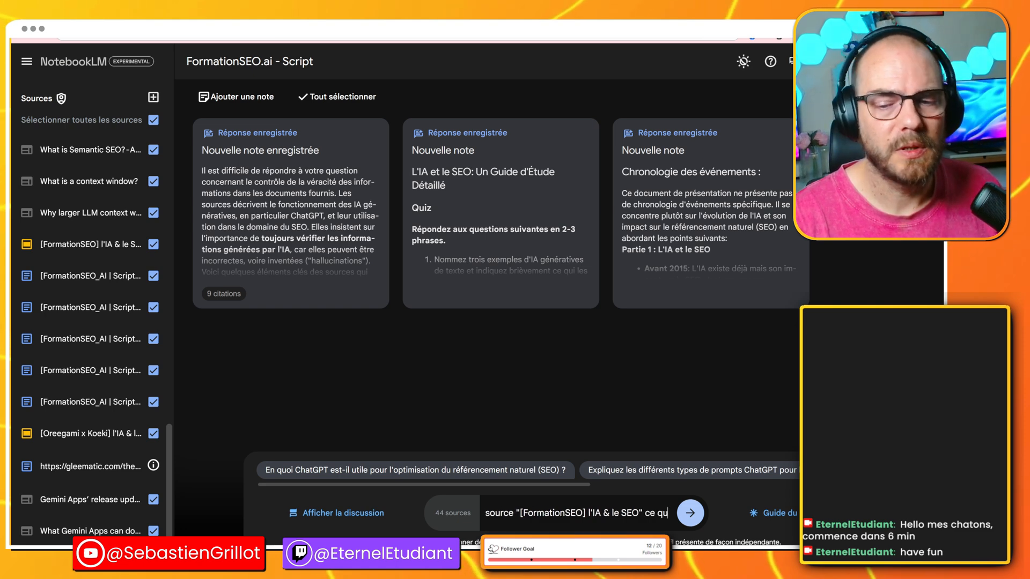
pyautogui.write('i manquerait')
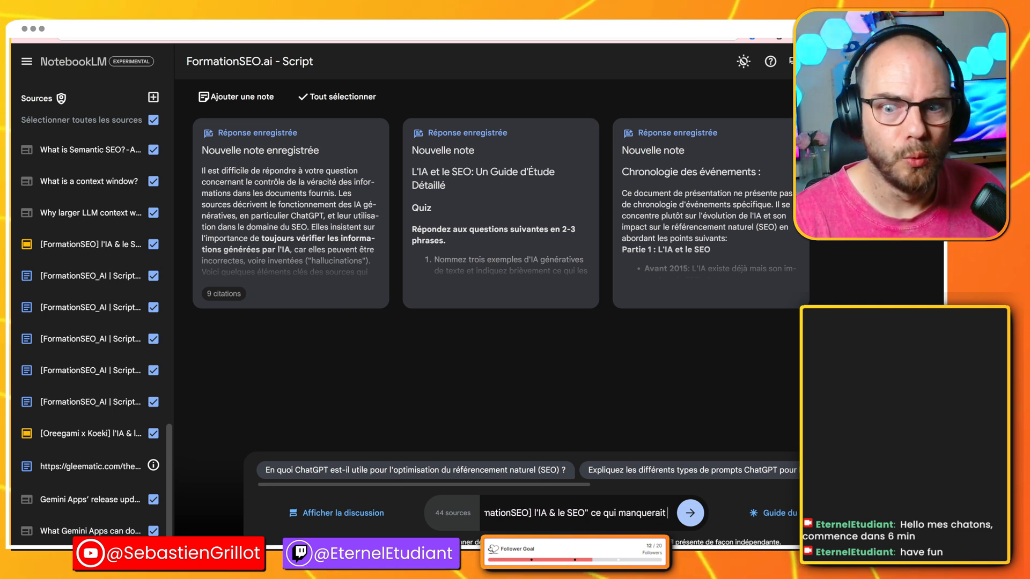
pyautogui.write(' par rappo')
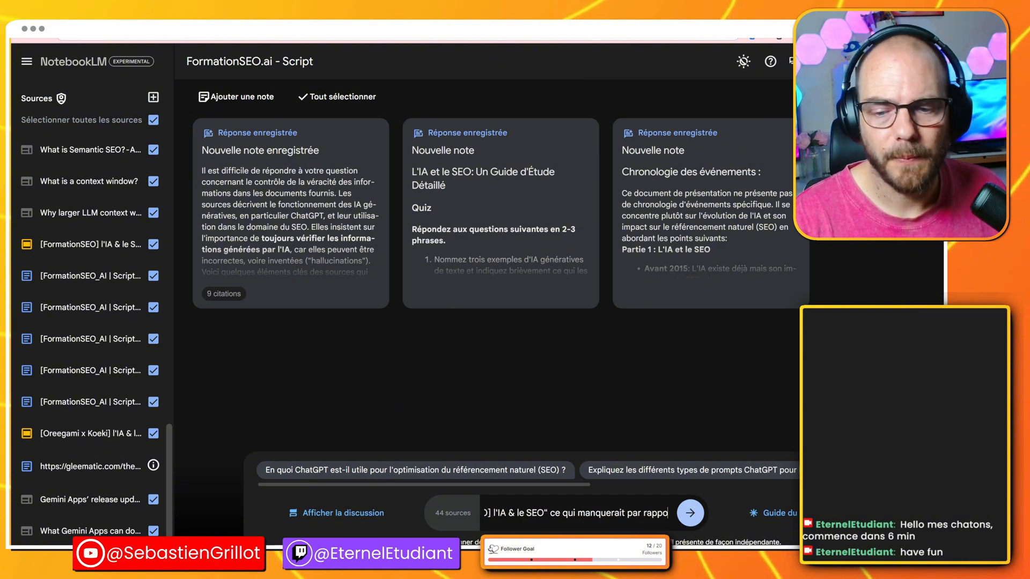
pyautogui.write('rt aux autre')
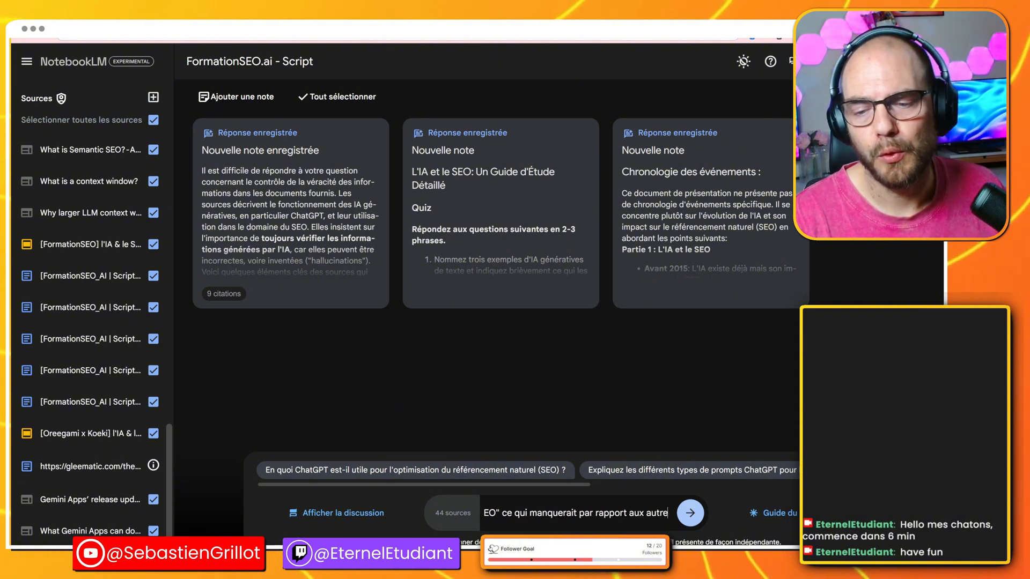
pyautogui.write('s sources ?')
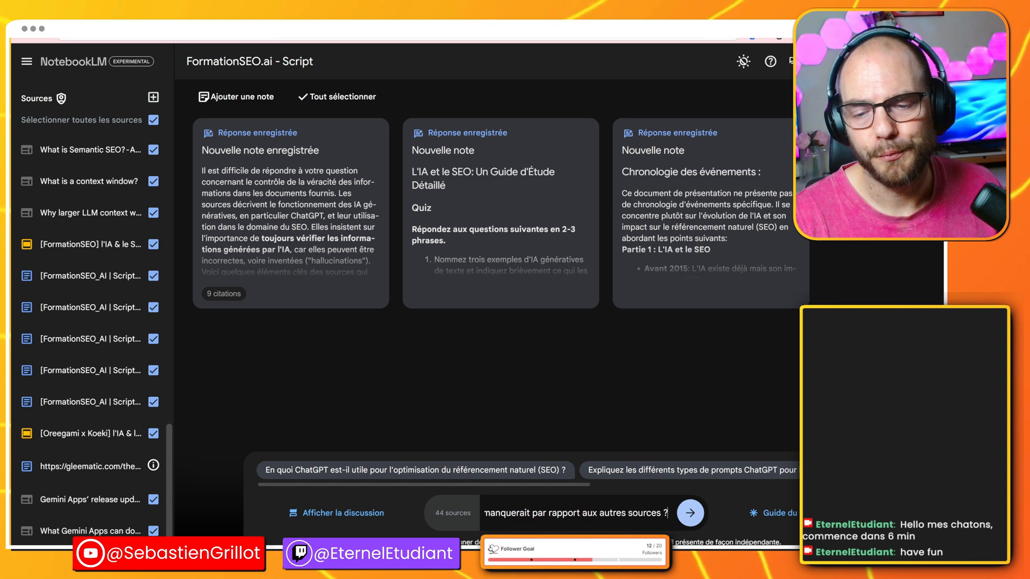
pyautogui.press('Return')
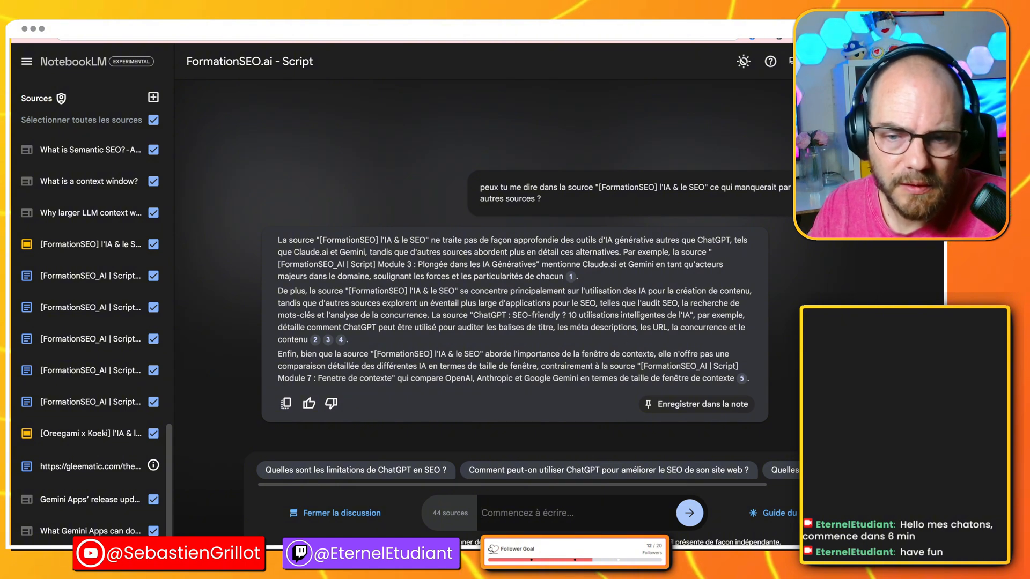
# Read the answer on the presentation's gaps and highlight the passage "telles que l'audit SEO" in its second paragraph
pyautogui.moveTo(600, 303); pyautogui.dragTo(689, 303)
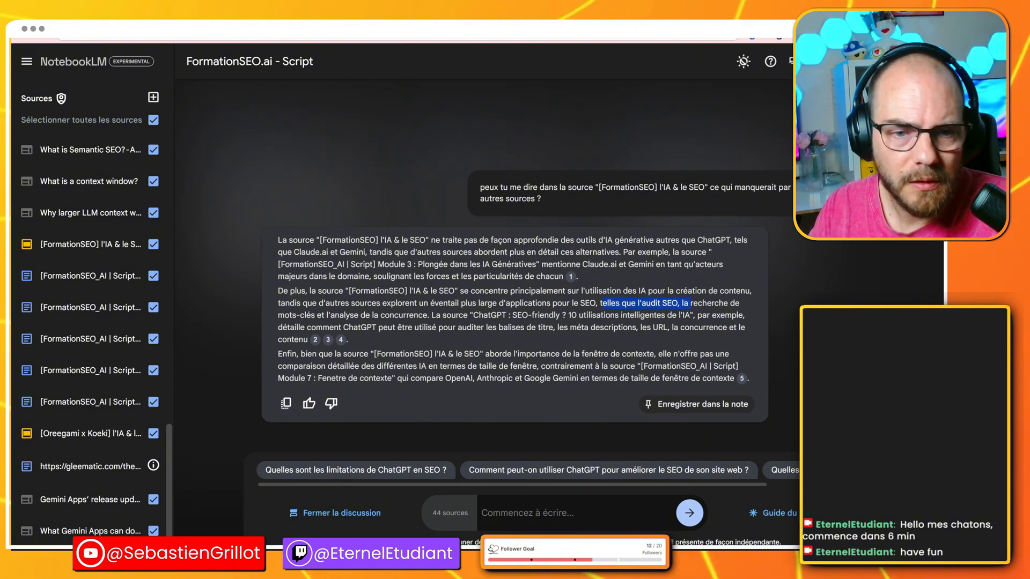
pyautogui.click(619, 344)
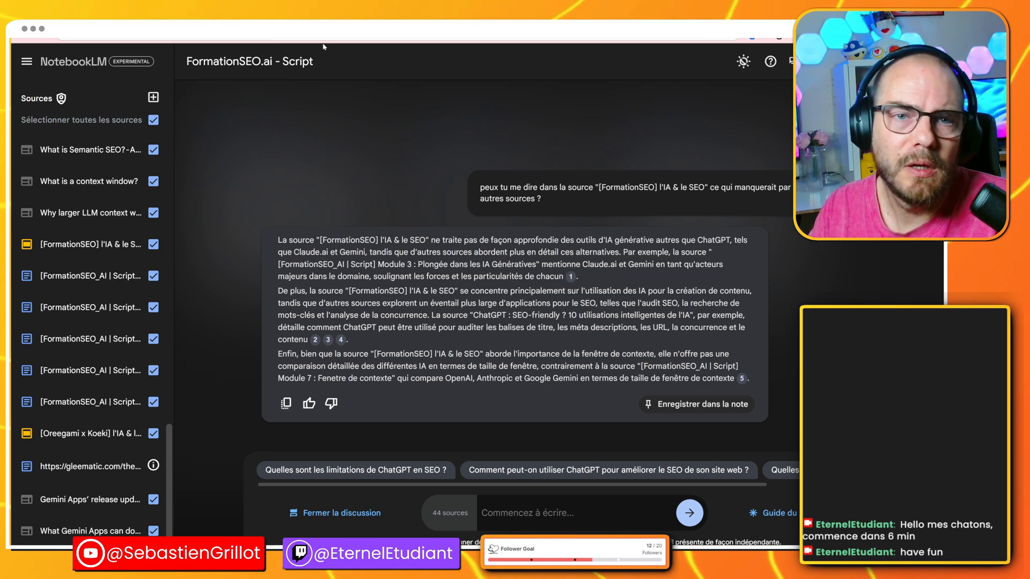
# View the SERP "Formation SEO" notebook with its guide closed, and switch to the "Les RAG" notebook
pyautogui.click(334, 26)
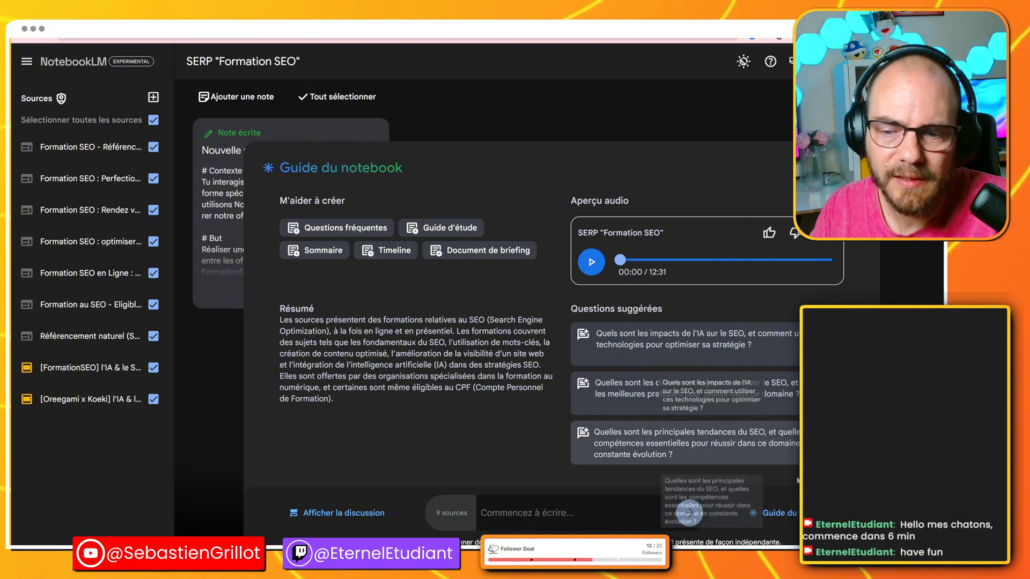
pyautogui.click(796, 515)
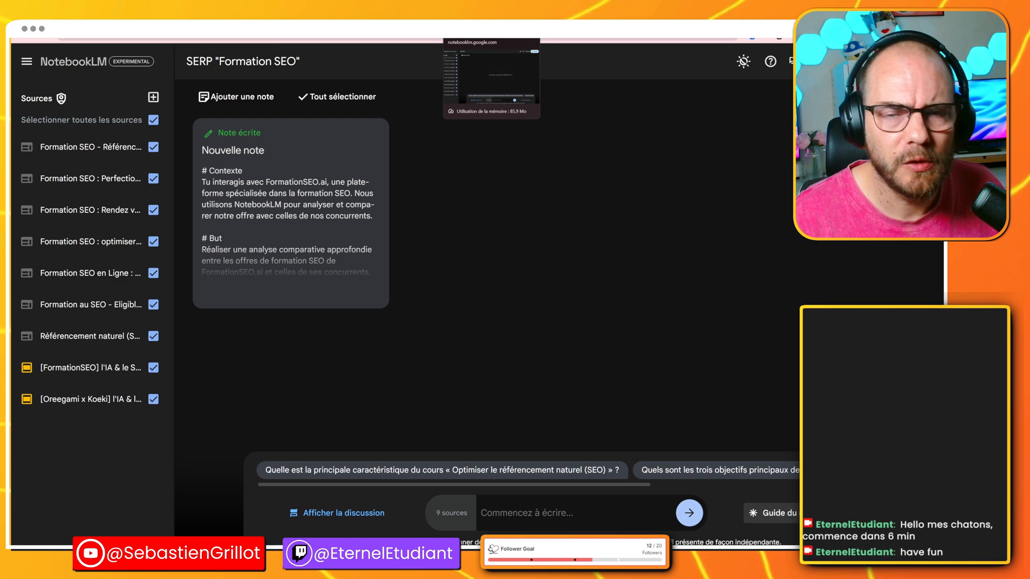
pyautogui.click(472, 21)
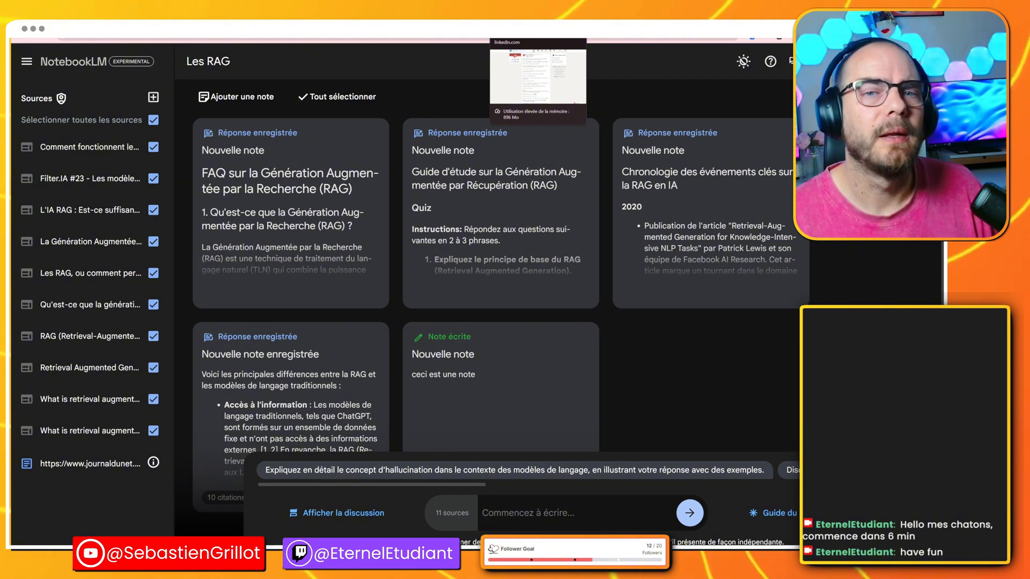
# Switch to the LinkedIn post on AI agreeing with its user and read through its three traps, image and comments
pyautogui.click(538, 34)
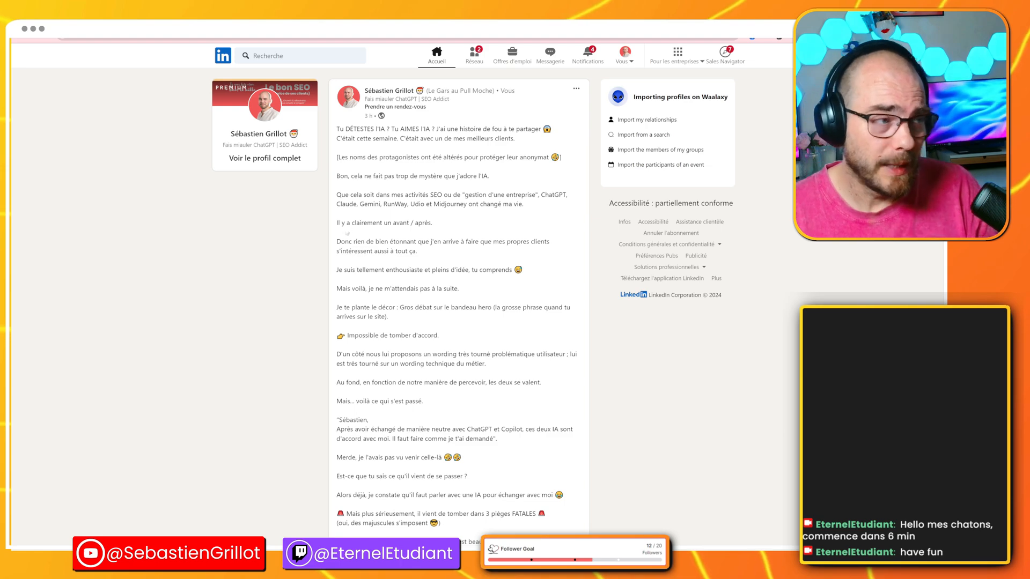
pyautogui.scroll(-1, 482, 267)
pyautogui.scroll(-12, 482, 267)
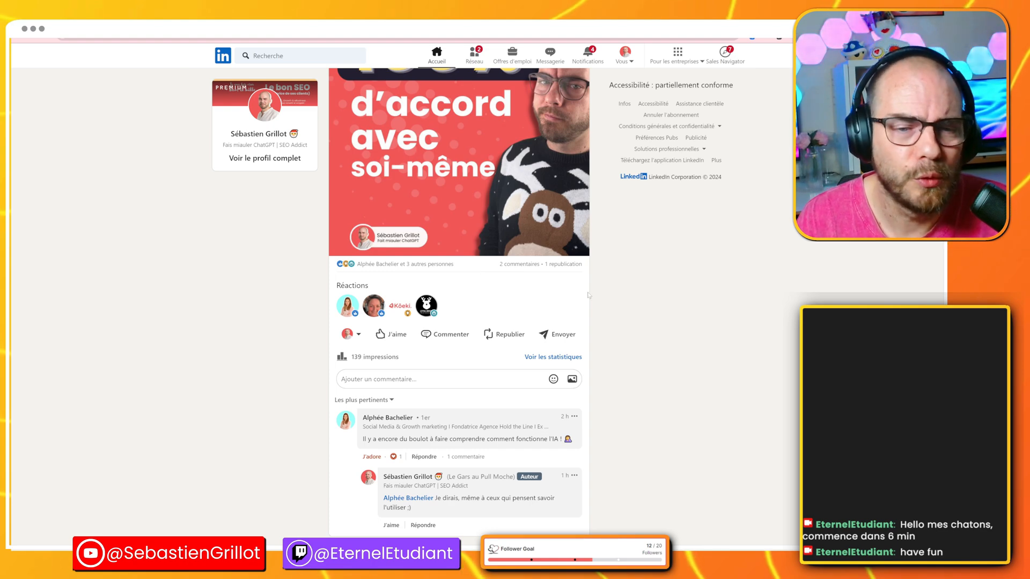
pyautogui.scroll(10, 640, 289)
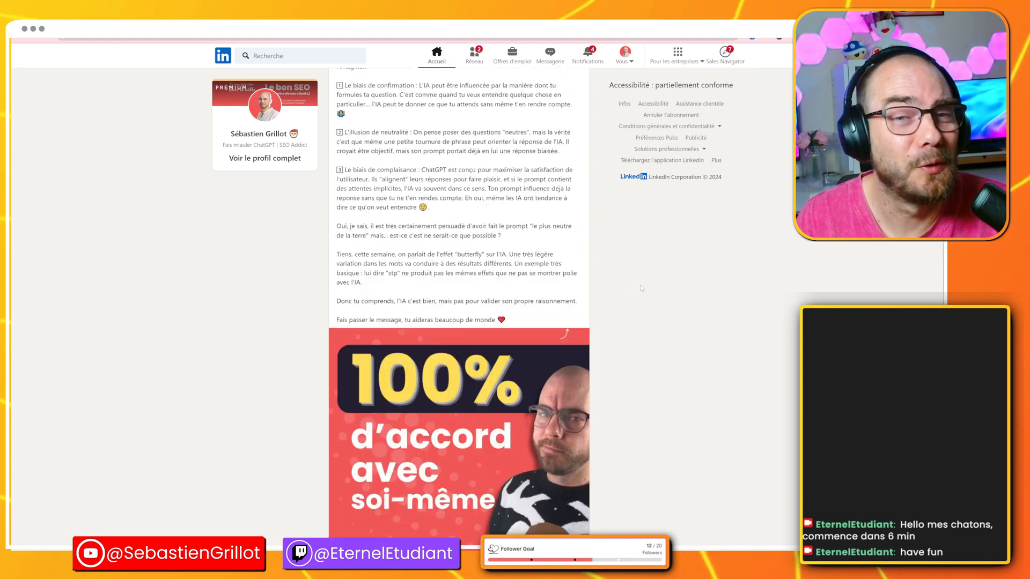
pyautogui.scroll(9, 635, 294)
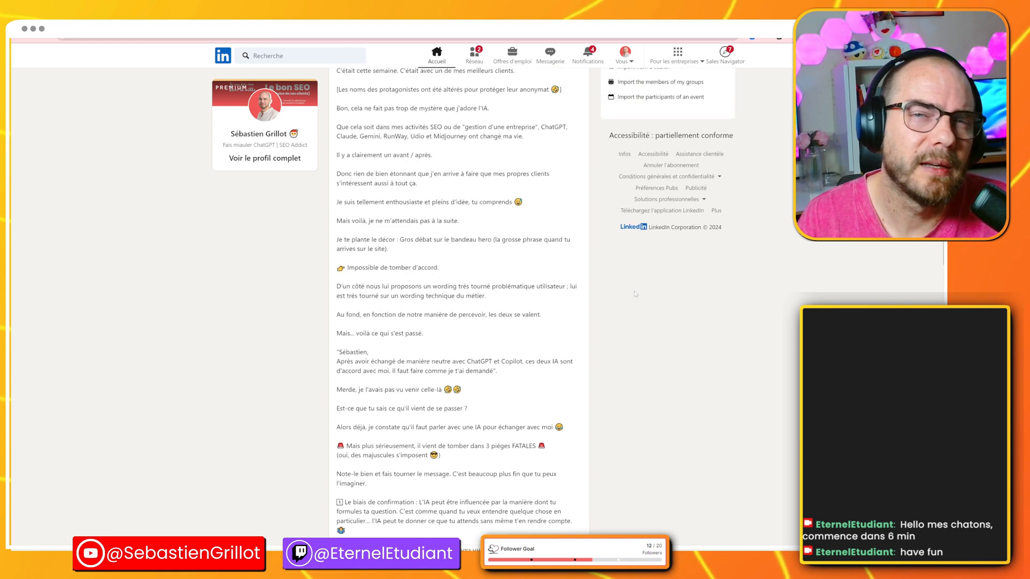
pyautogui.scroll(1, 636, 293)
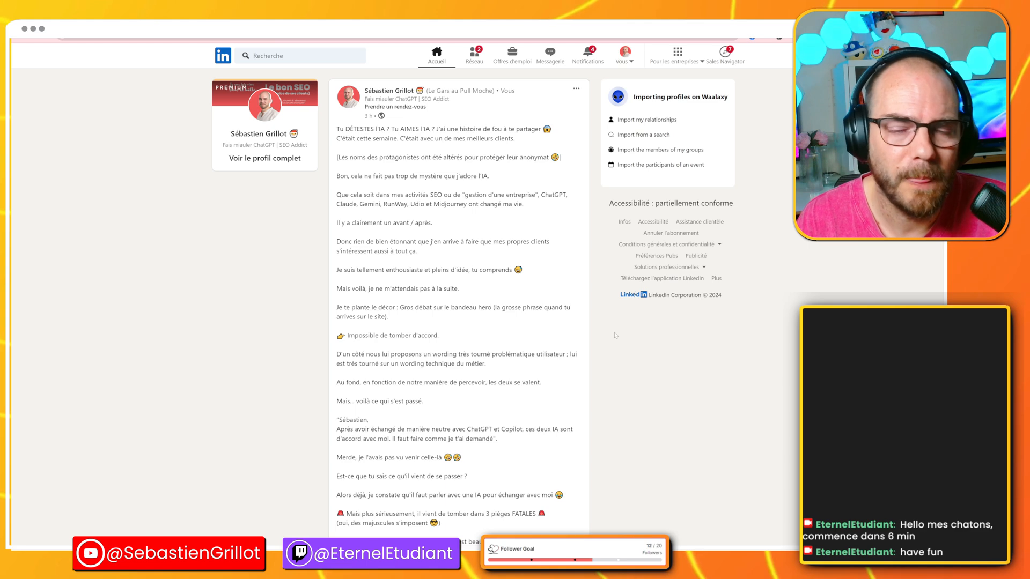
pyautogui.scroll(-7, 611, 369)
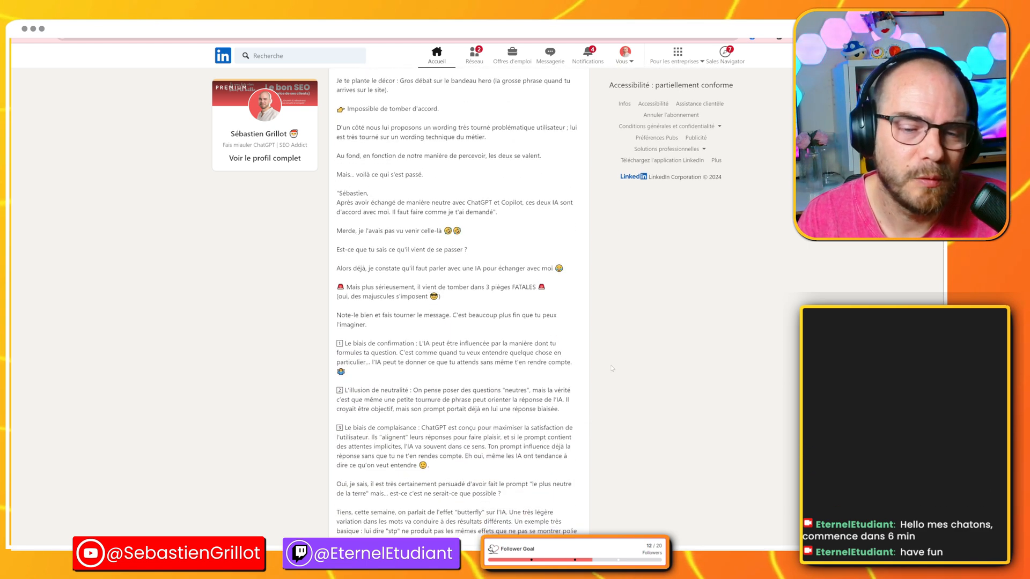
pyautogui.scroll(-4, 611, 369)
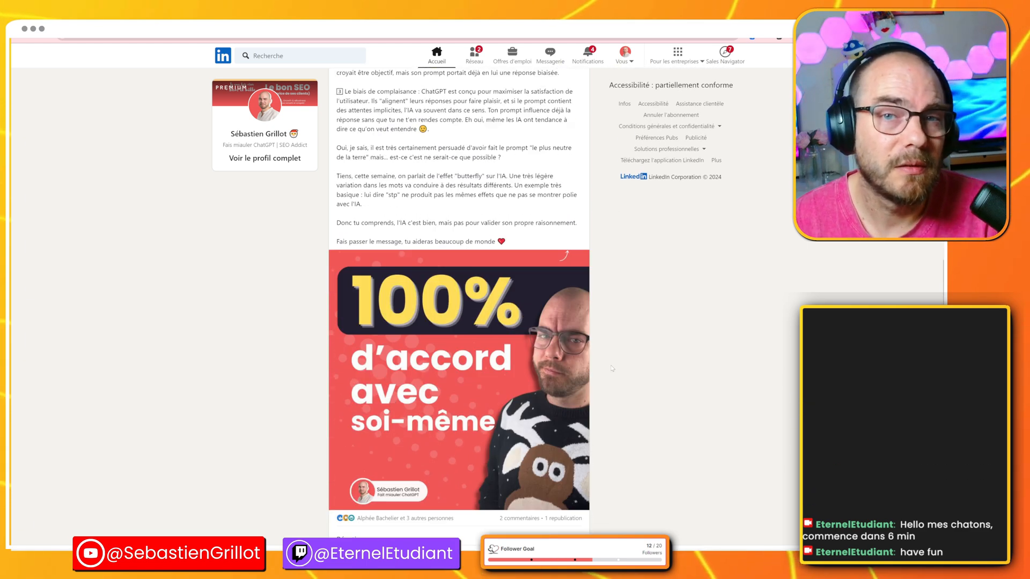
pyautogui.scroll(10, 611, 369)
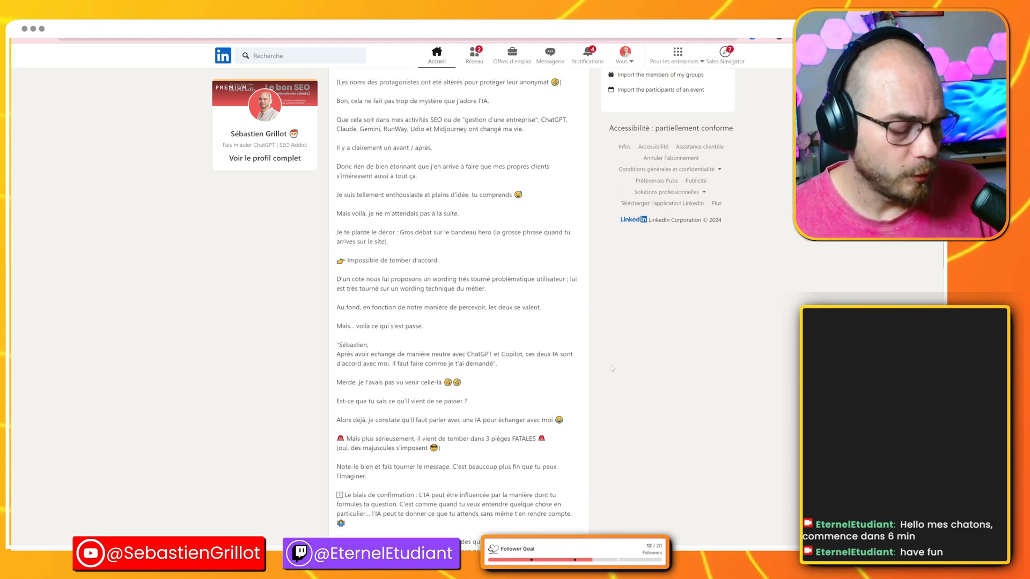
# Switch to the Wikipedia article "Biais cognitif" and look through it from the introduction and list of biases to the bibliography
pyautogui.hotkey('ctrl', 'Tab')
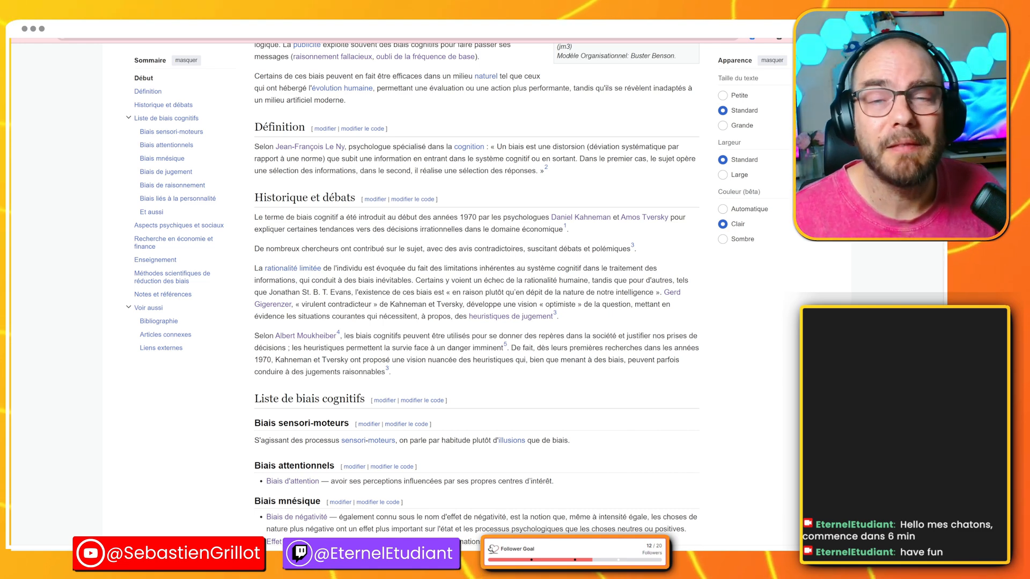
pyautogui.scroll(5, 477, 295)
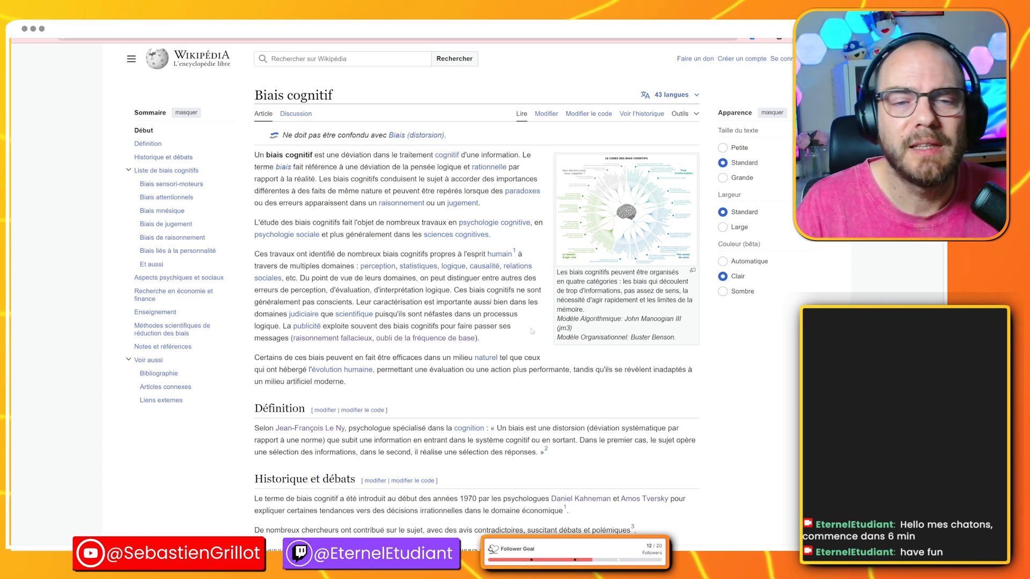
pyautogui.scroll(-5, 532, 331)
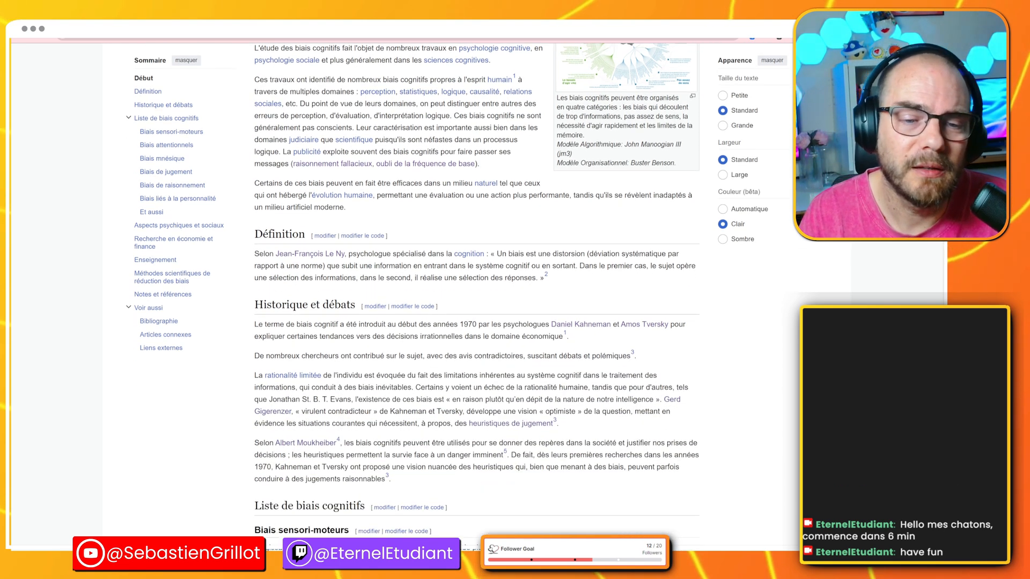
pyautogui.scroll(-1, 532, 331)
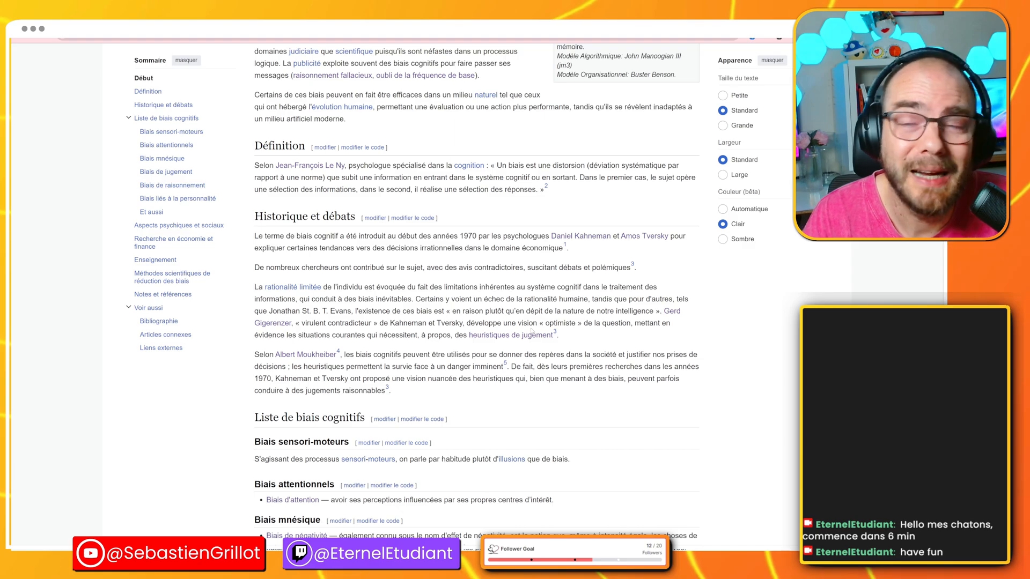
pyautogui.scroll(-20, 532, 331)
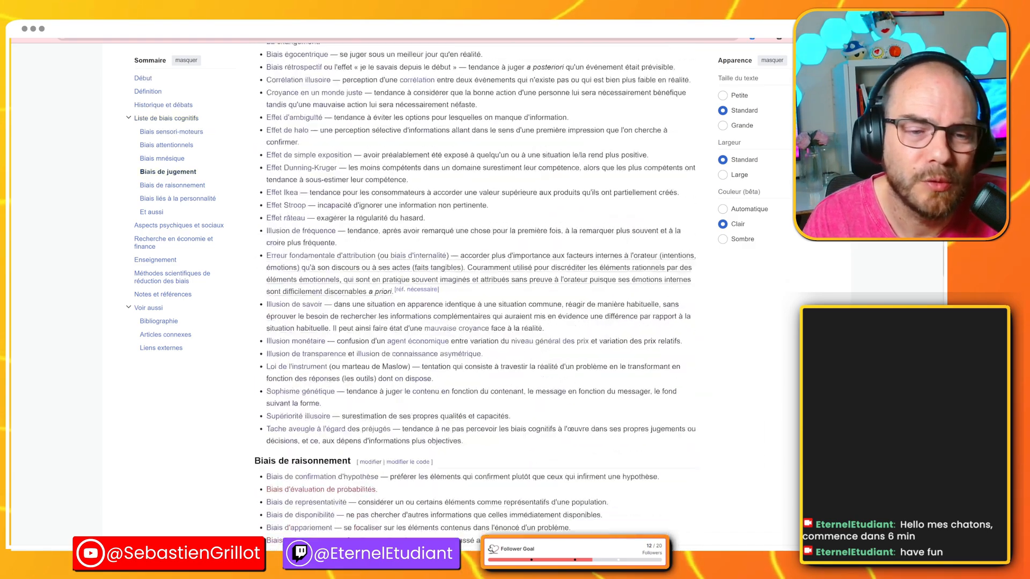
pyautogui.scroll(-20, 552, 324)
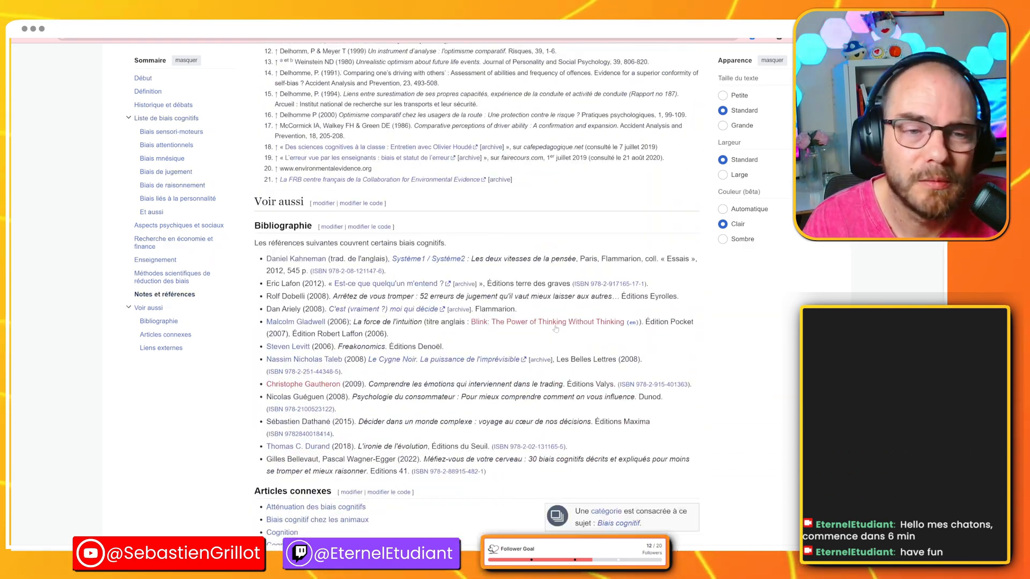
# Review the Wikipedia article "Biais cognitif" again, from its introduction through the bias lists to the sections on psychological and social aspects
pyautogui.scroll(20, 556, 328)
pyautogui.scroll(20, 556, 328)
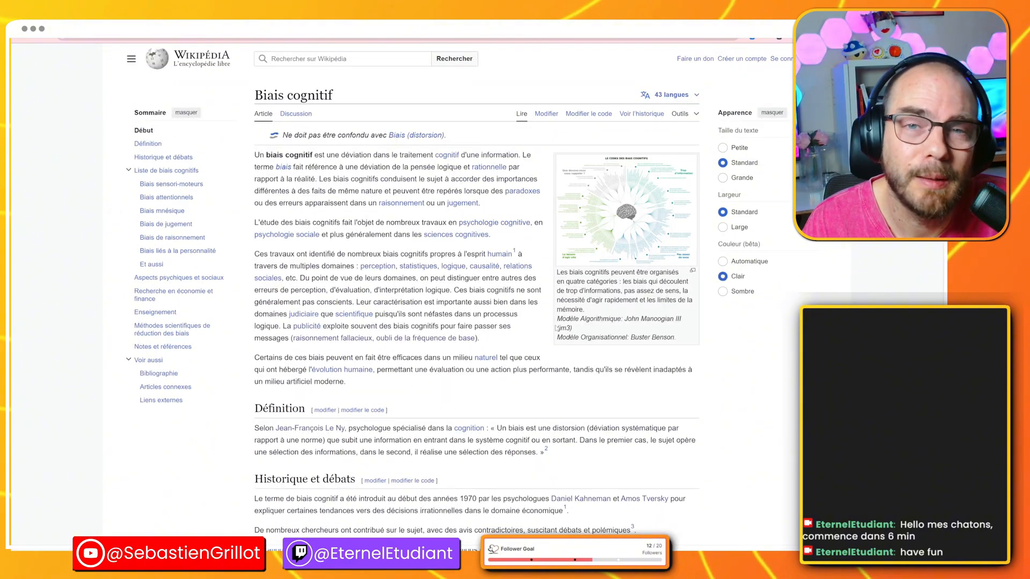
pyautogui.scroll(-3, 556, 328)
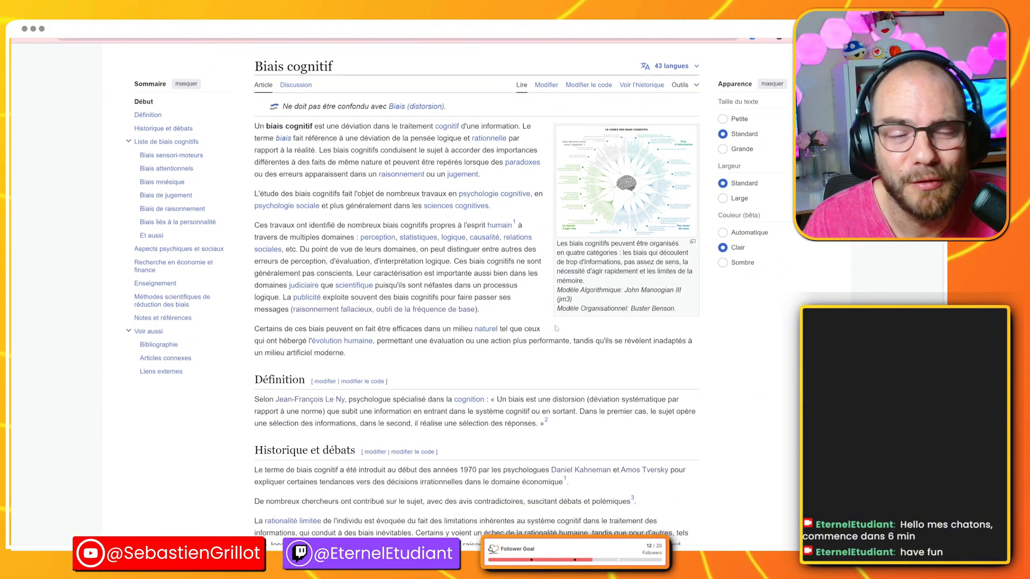
pyautogui.scroll(-4, 556, 329)
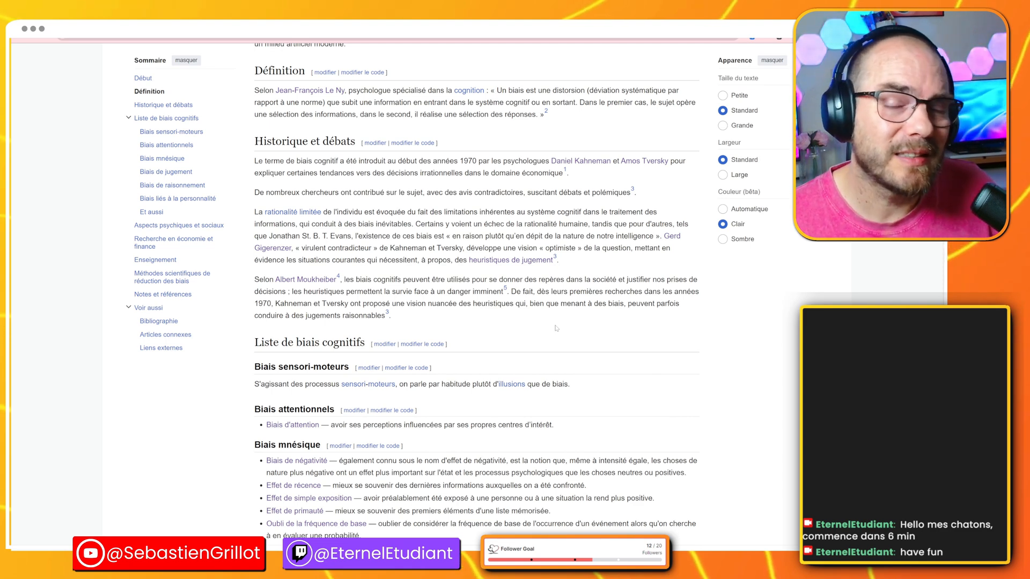
pyautogui.scroll(-4, 557, 328)
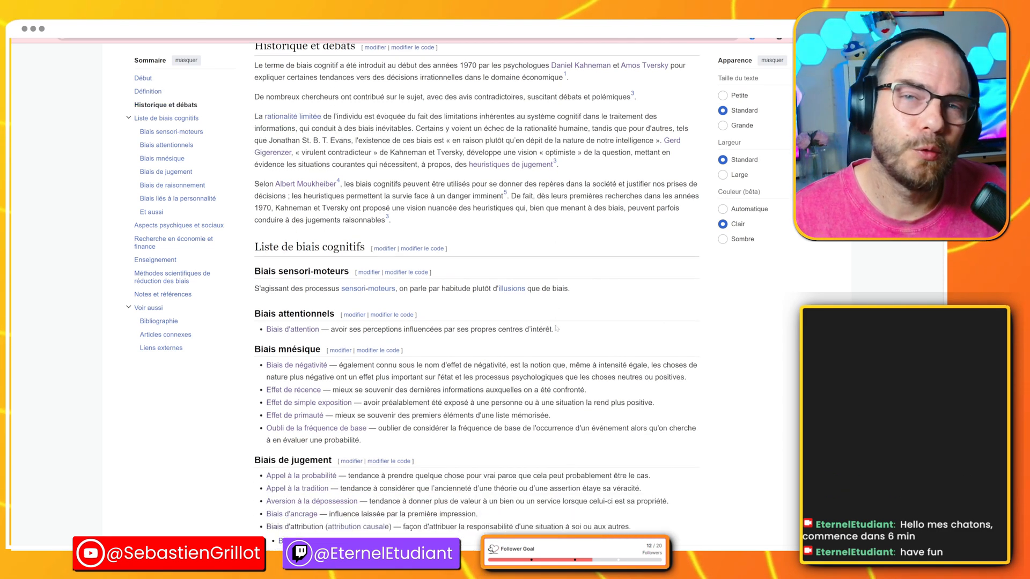
pyautogui.scroll(-2, 555, 328)
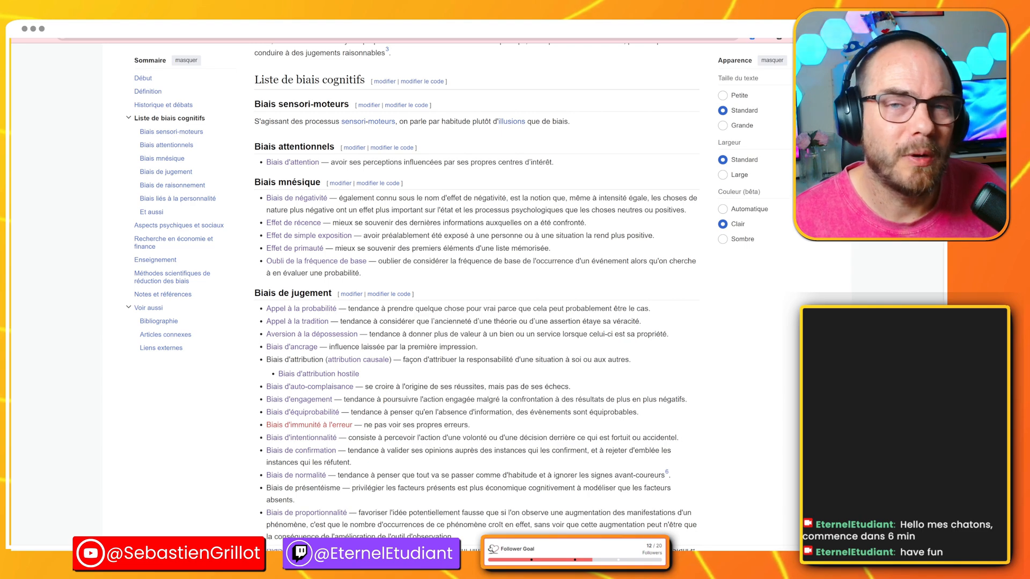
pyautogui.scroll(-5, 477, 295)
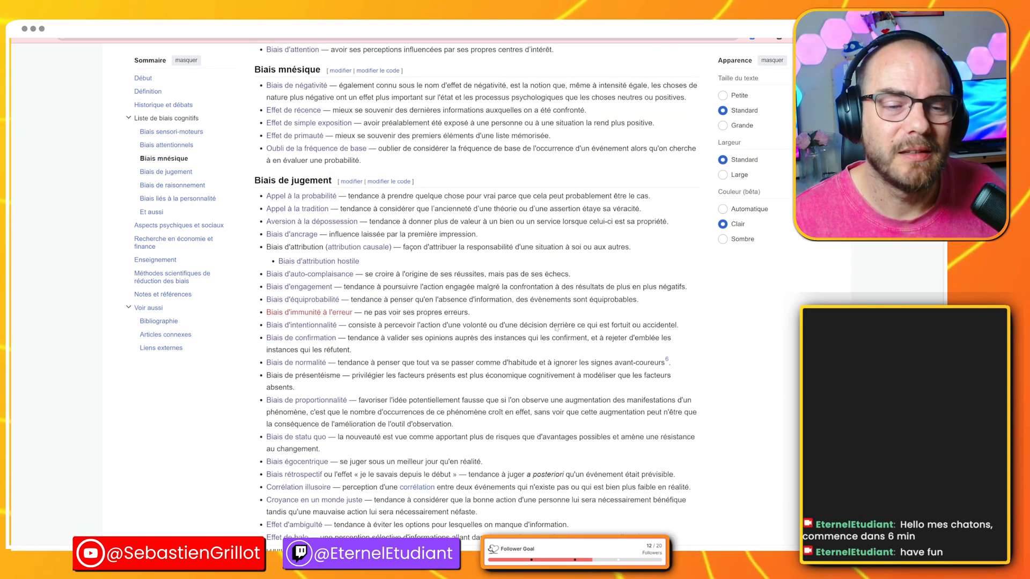
pyautogui.scroll(-8, 556, 328)
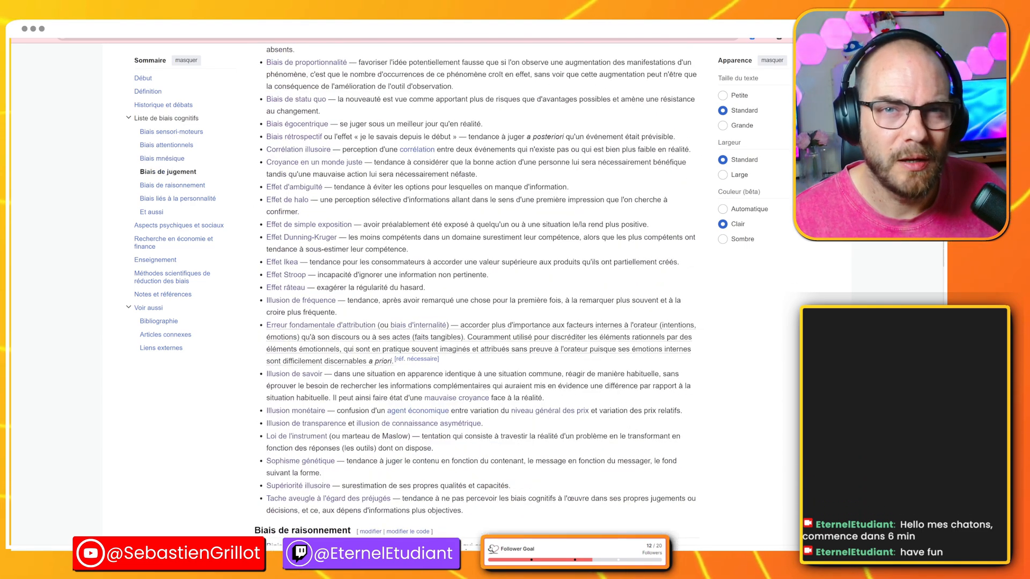
pyautogui.scroll(-12, 556, 328)
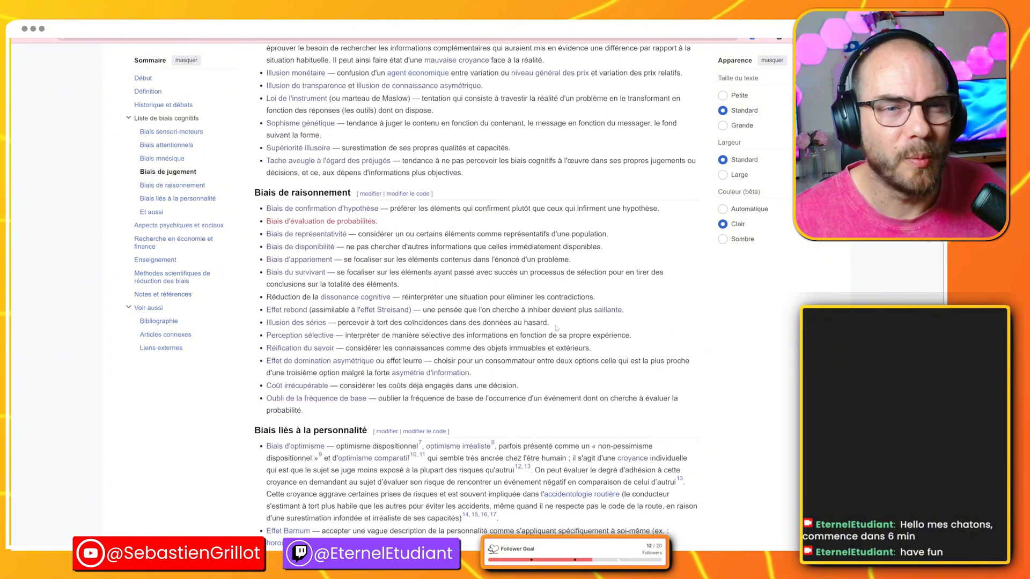
pyautogui.scroll(-6, 556, 328)
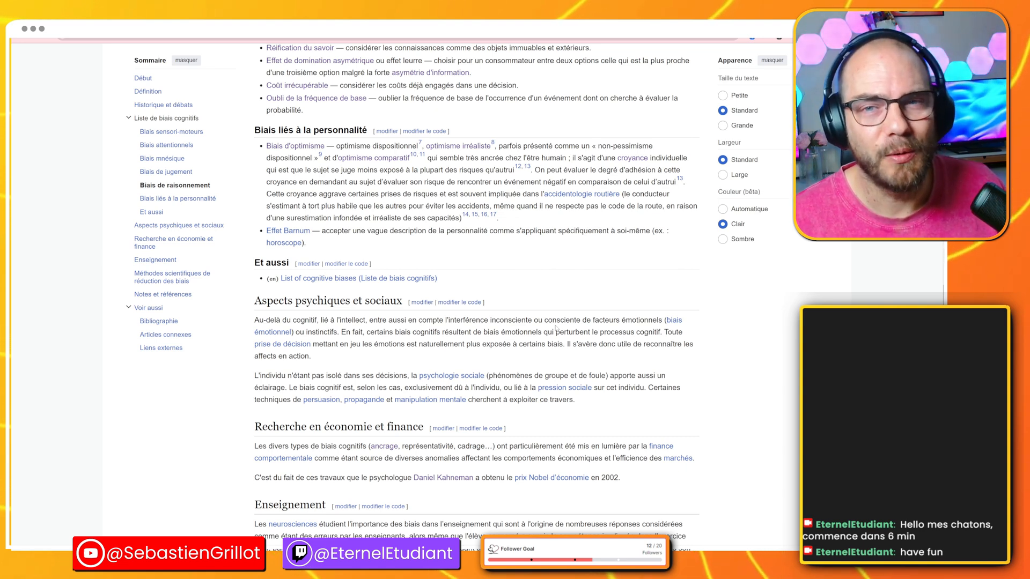
# View the Hygiène Mentale YouTube channel and the Hacking Social video, and switch to the NotebookLM notebook "Les biais cognitifs"
pyautogui.hotkey('ctrl', 'Tab')
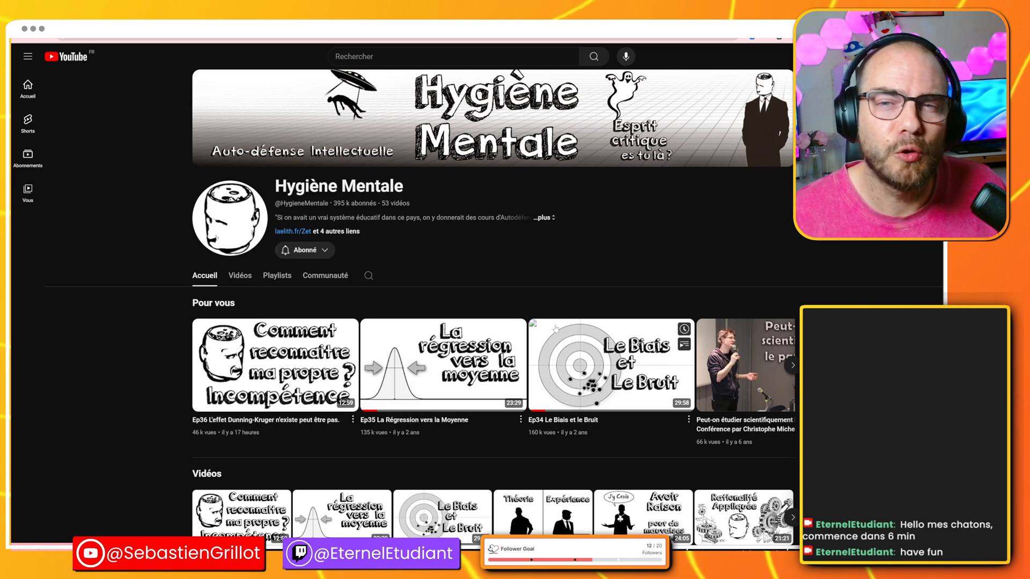
pyautogui.hotkey('ctrl', 'Tab')
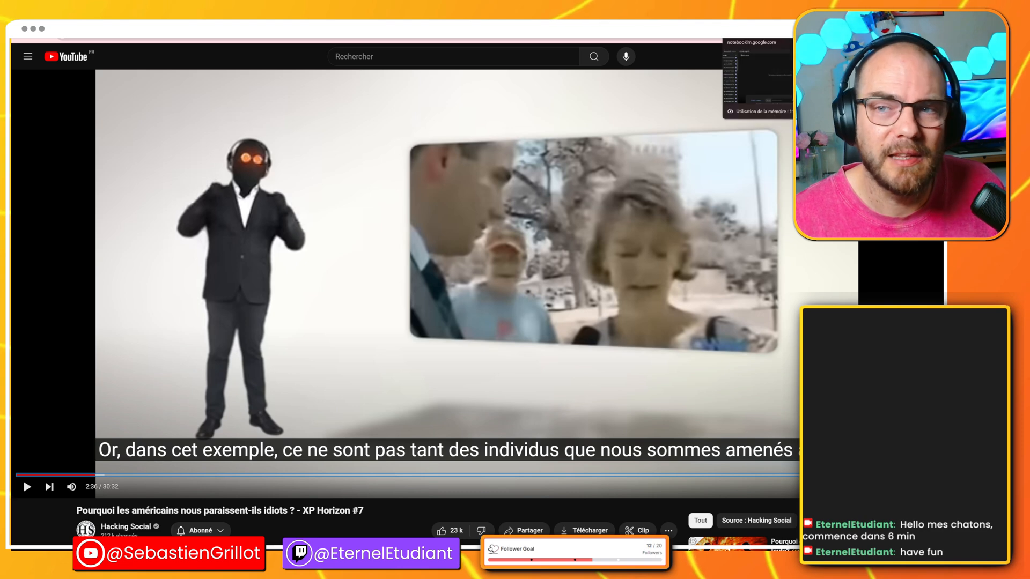
pyautogui.click(754, 31)
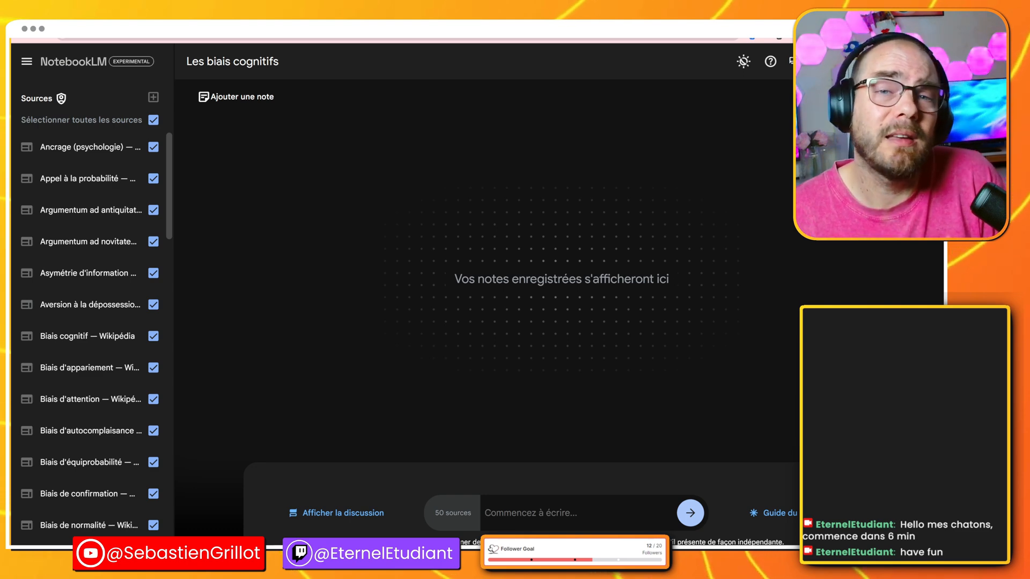
# Generate the summary, briefing document, study guide, FAQ and timeline notes from the notebook's guide
pyautogui.click(531, 513)
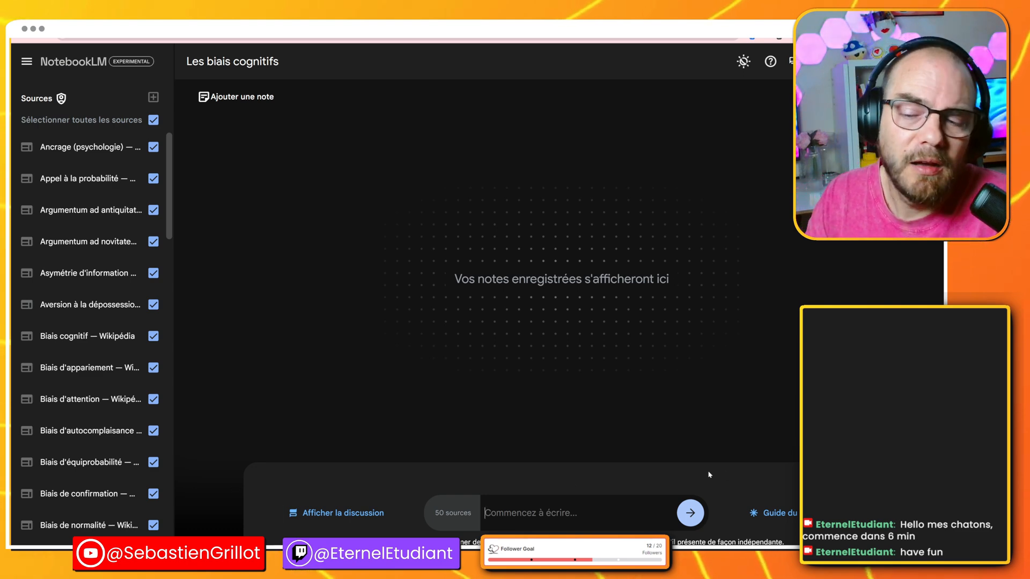
pyautogui.click(774, 513)
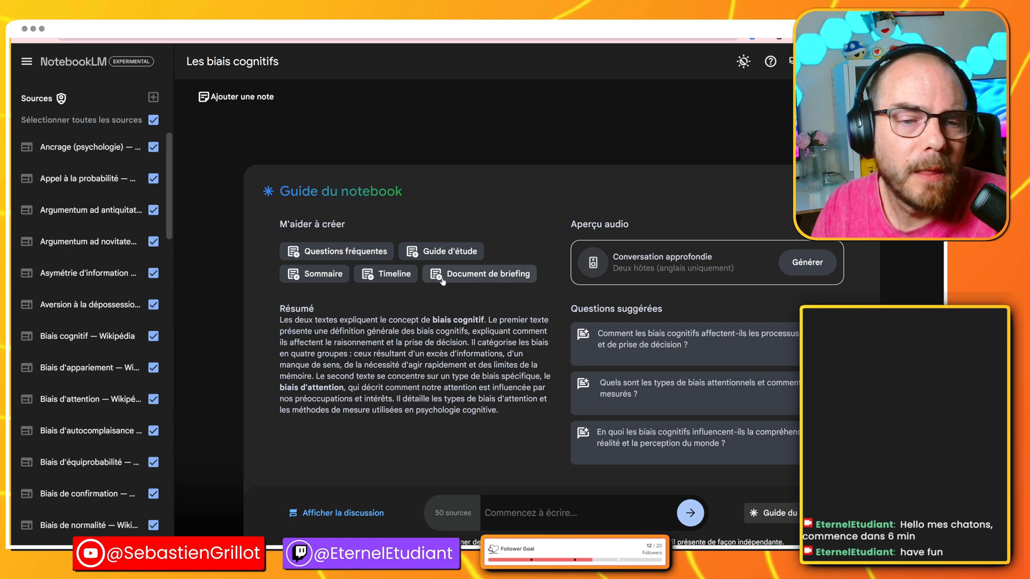
pyautogui.click(323, 275)
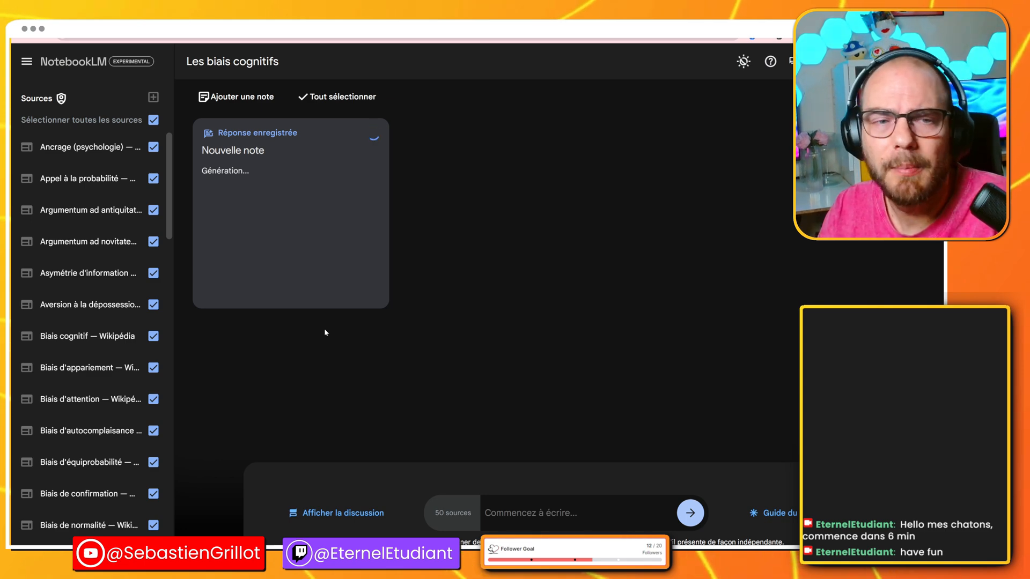
pyautogui.click(773, 513)
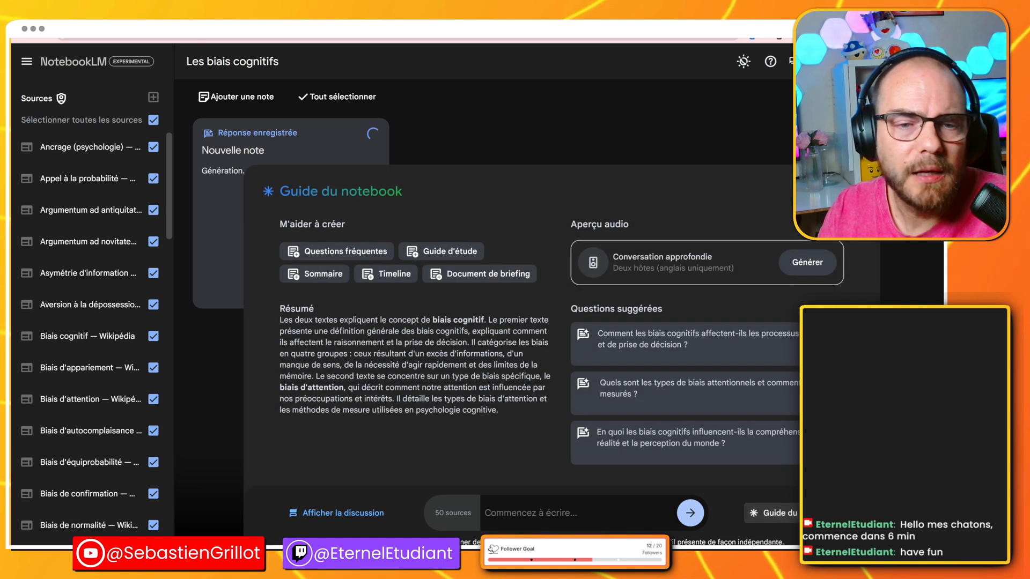
pyautogui.click(455, 256)
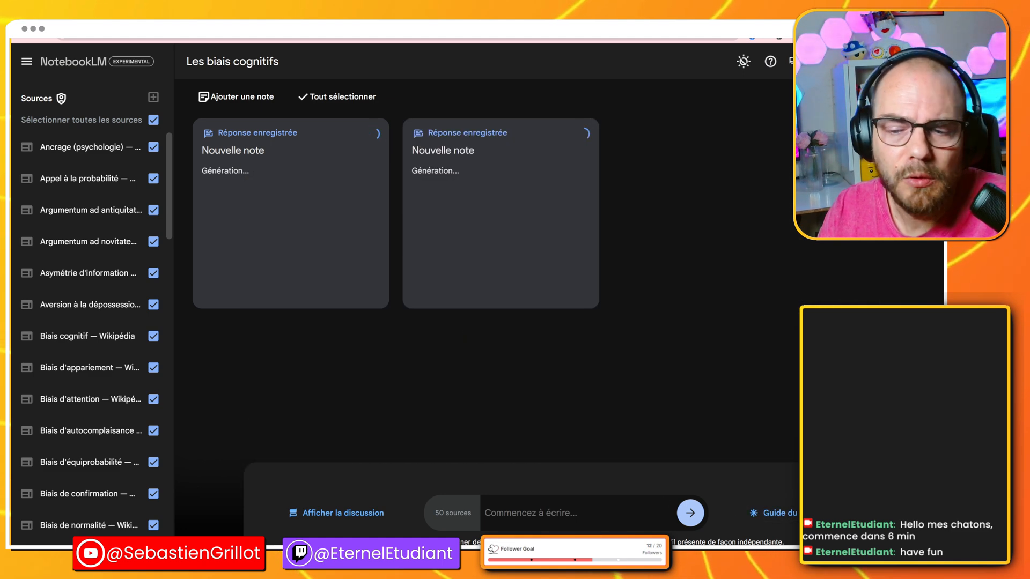
pyautogui.click(773, 513)
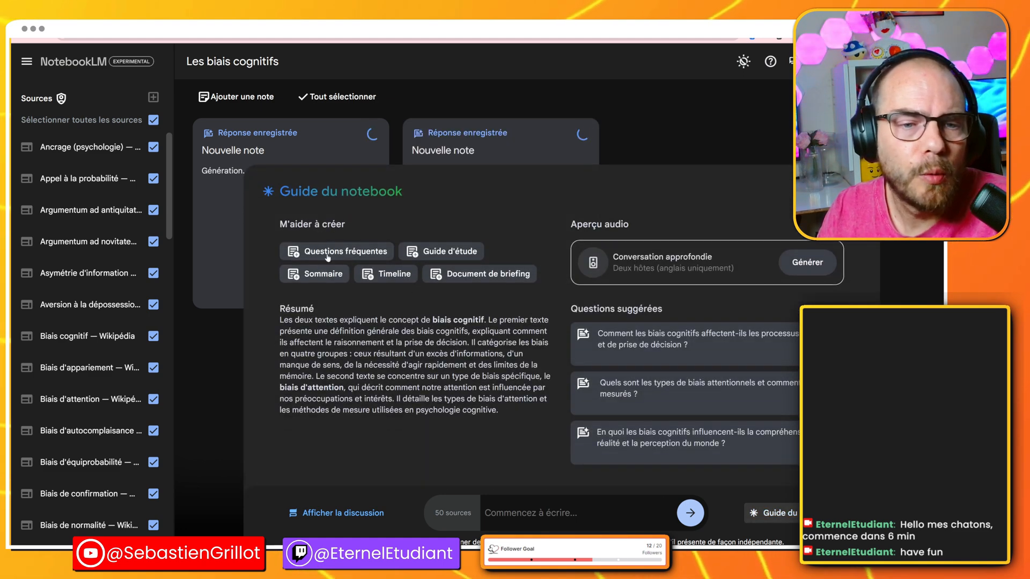
pyautogui.click(337, 241)
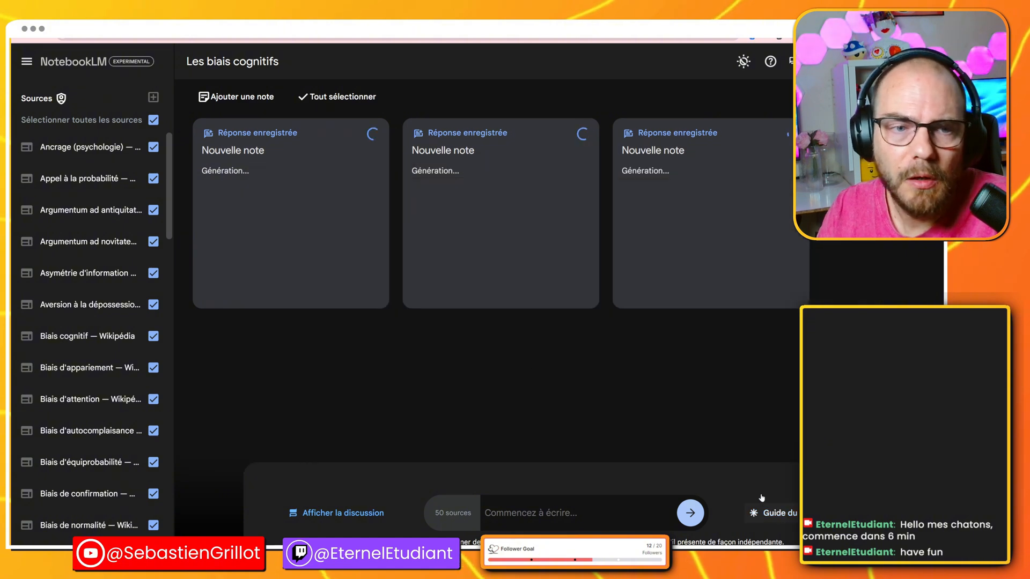
pyautogui.click(767, 512)
pyautogui.click(399, 282)
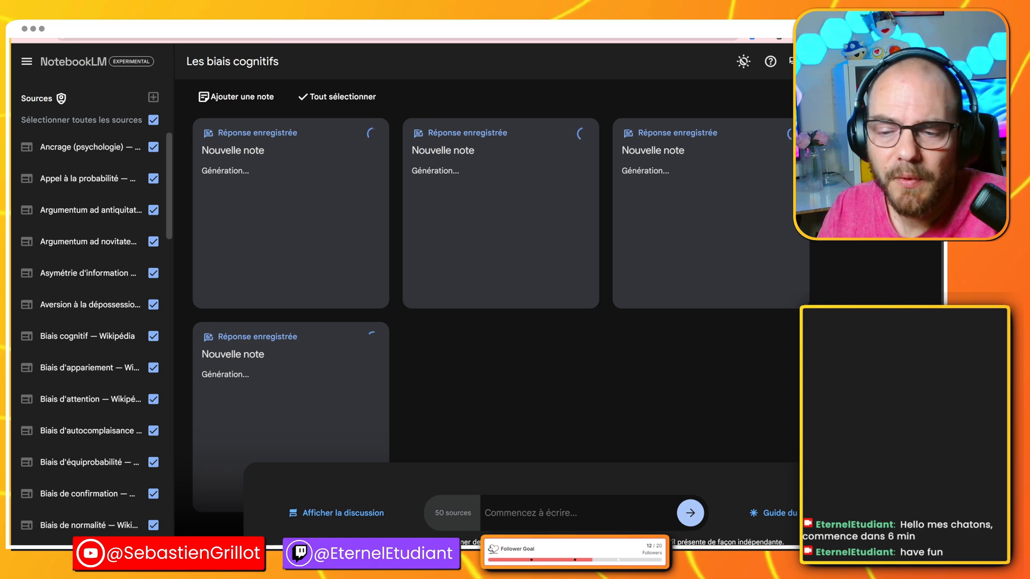
pyautogui.click(773, 513)
pyautogui.click(514, 277)
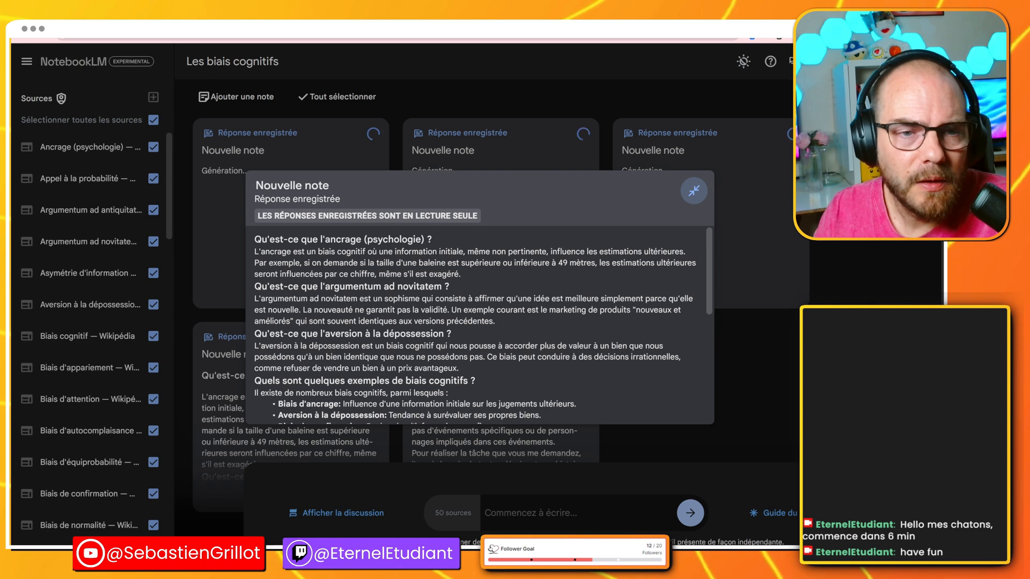
# Read through the "Table des Matières" note, highlight its entry on "Biais des survivants", and close the note
pyautogui.click(721, 223)
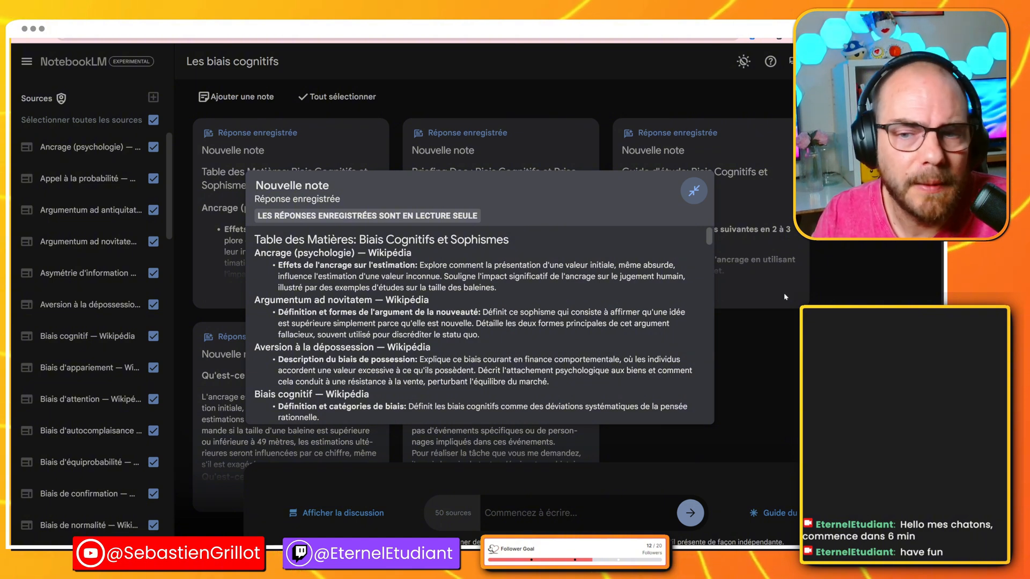
pyautogui.scroll(-2, 474, 322)
pyautogui.scroll(-10, 480, 322)
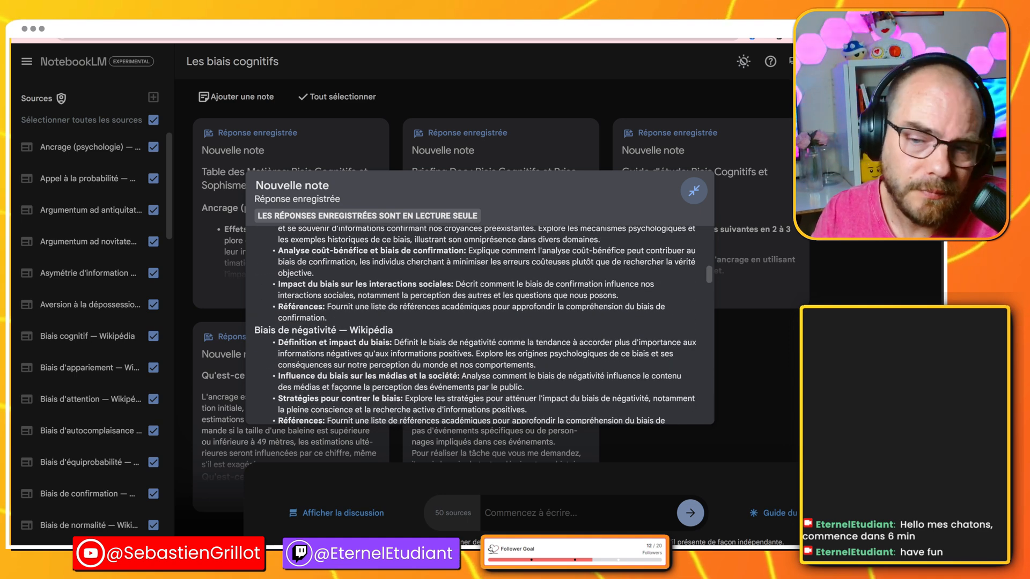
pyautogui.scroll(-3, 480, 322)
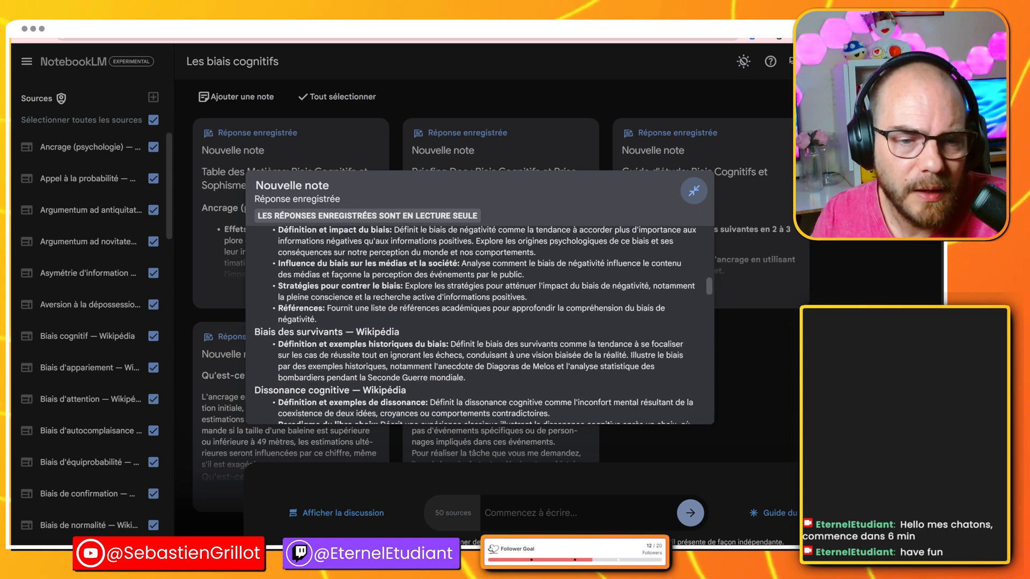
pyautogui.scroll(-1, 480, 322)
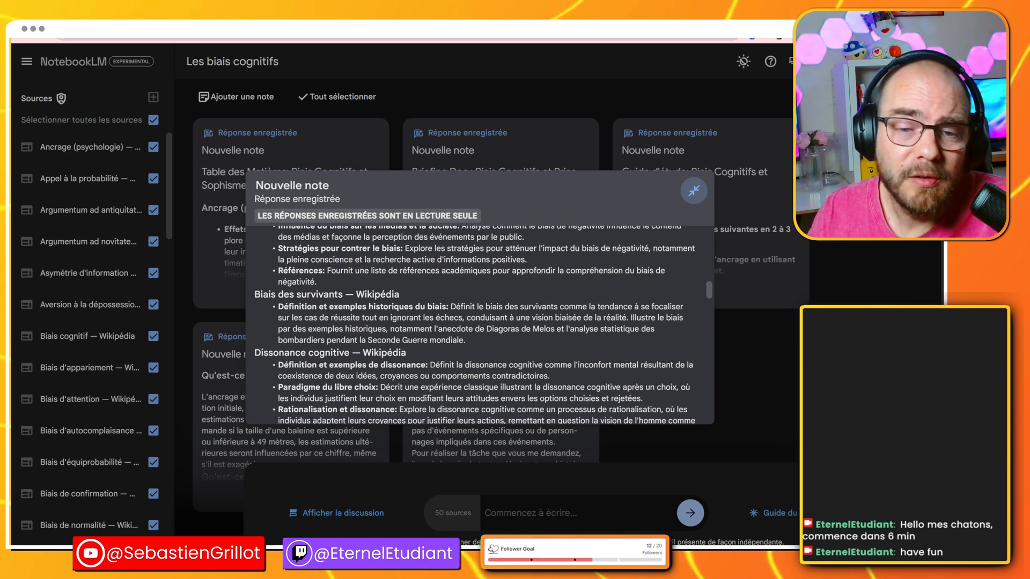
pyautogui.moveTo(344, 318); pyautogui.dragTo(254, 302)
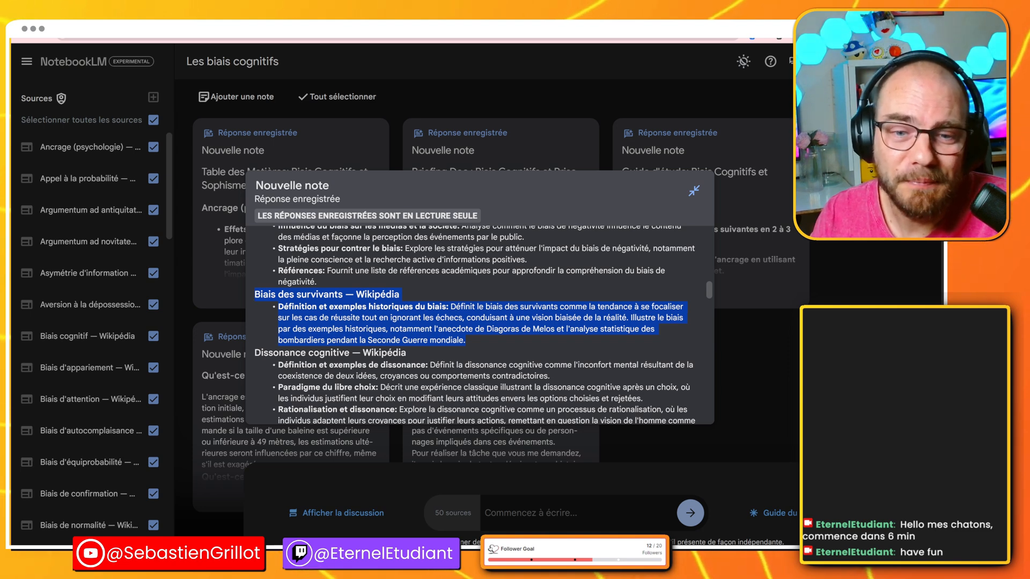
pyautogui.click(765, 336)
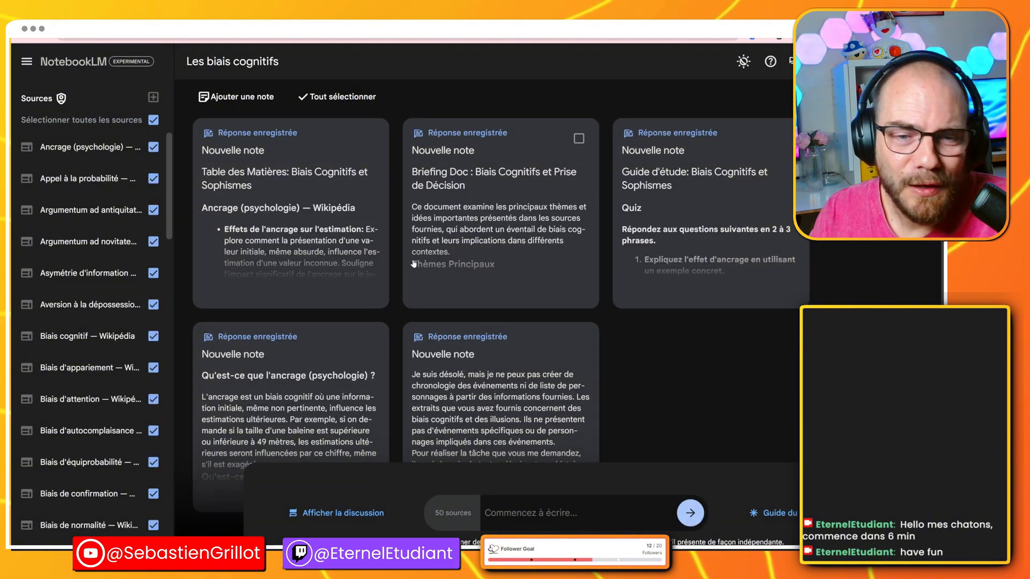
# Read the FAQ note, highlight the answer on "l'effet de domination asymétrique", and close the note
pyautogui.click(307, 398)
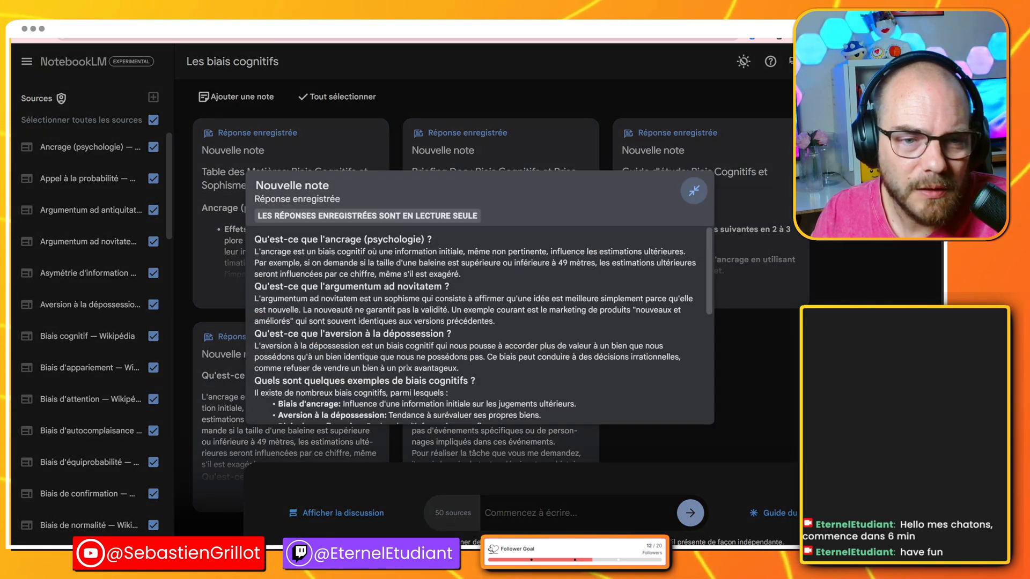
pyautogui.scroll(-2, 477, 322)
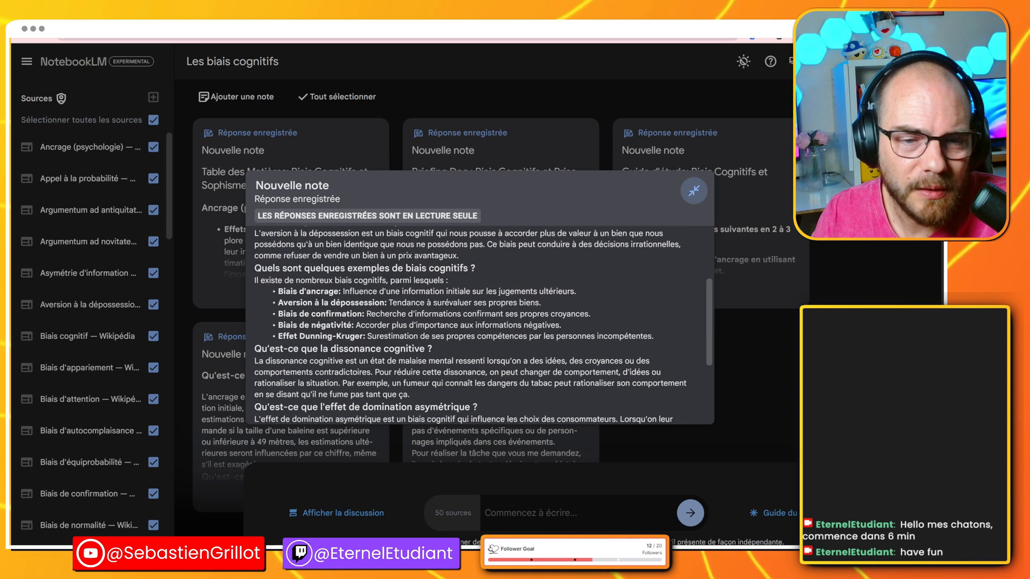
pyautogui.scroll(-3, 477, 322)
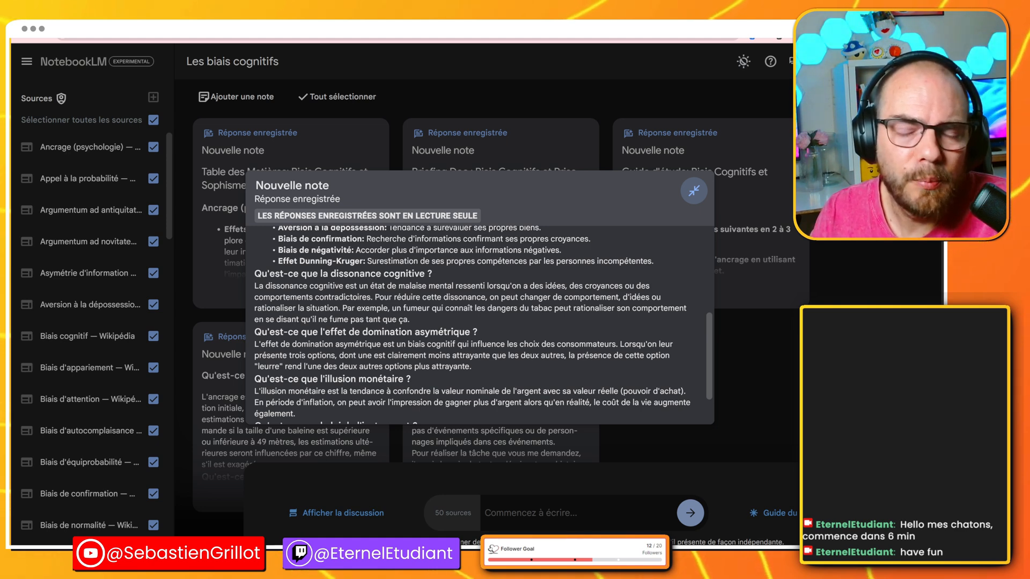
pyautogui.moveTo(471, 367); pyautogui.dragTo(261, 345)
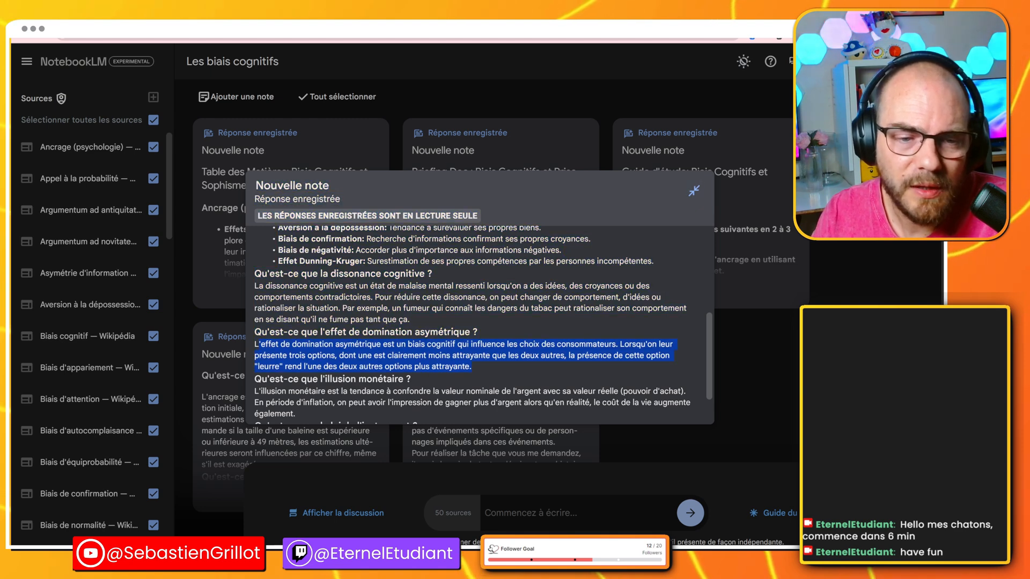
pyautogui.click(795, 324)
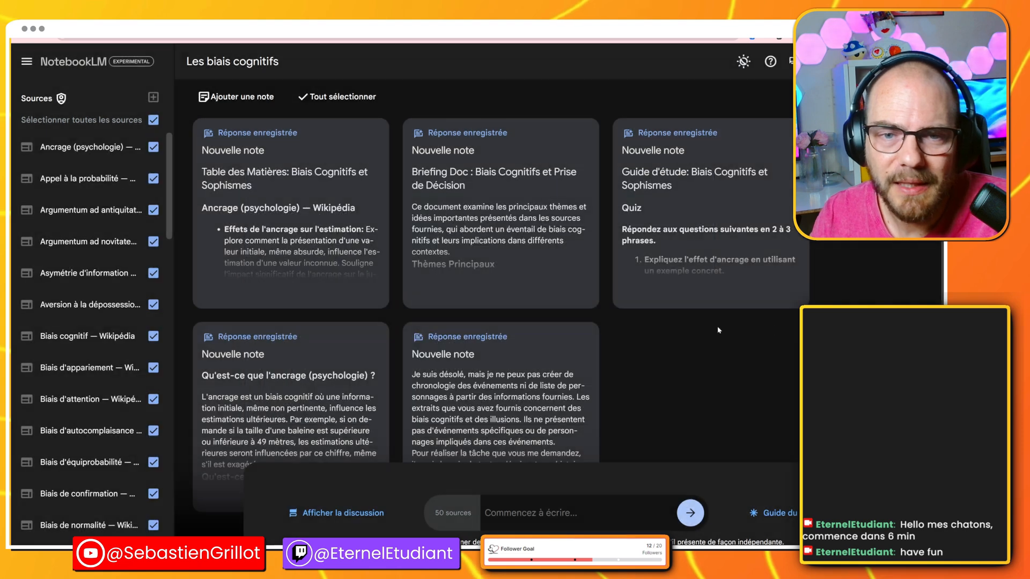
# Look over the timeline note's preview and open the note "Briefing Doc : Biais Cognitifs et Prise de Décision"
pyautogui.scroll(-2, 680, 360)
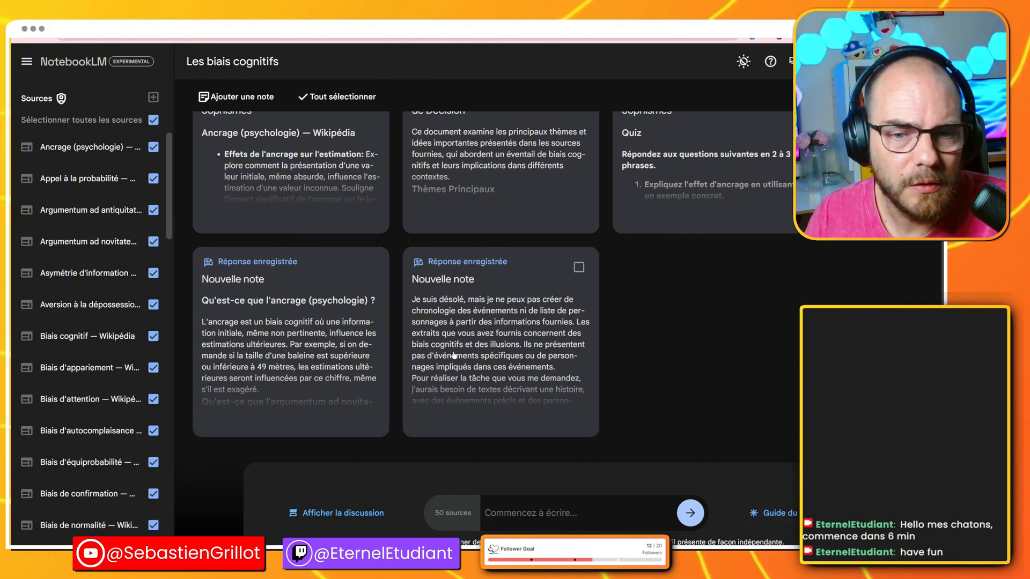
pyautogui.scroll(2, 647, 348)
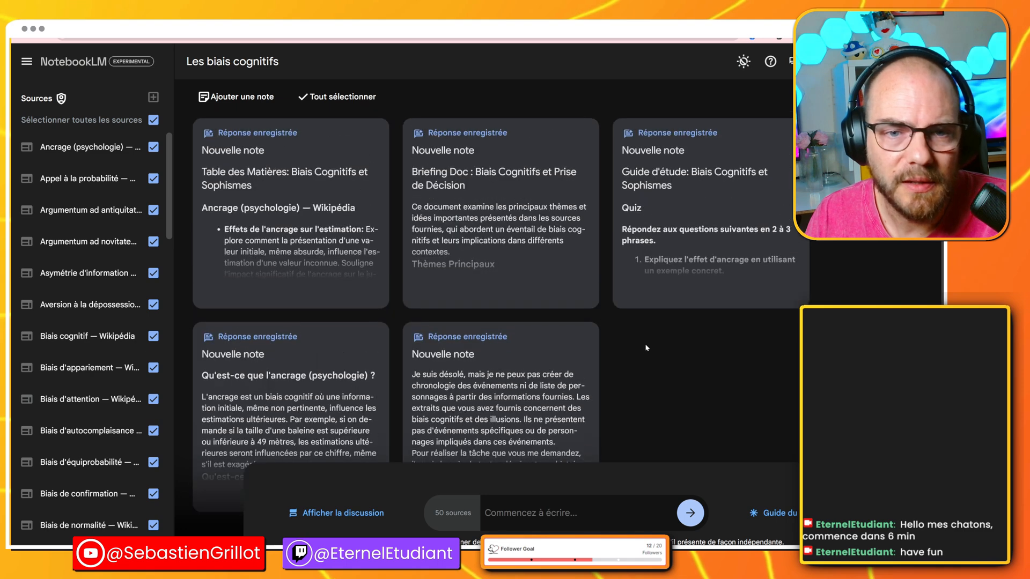
pyautogui.click(515, 236)
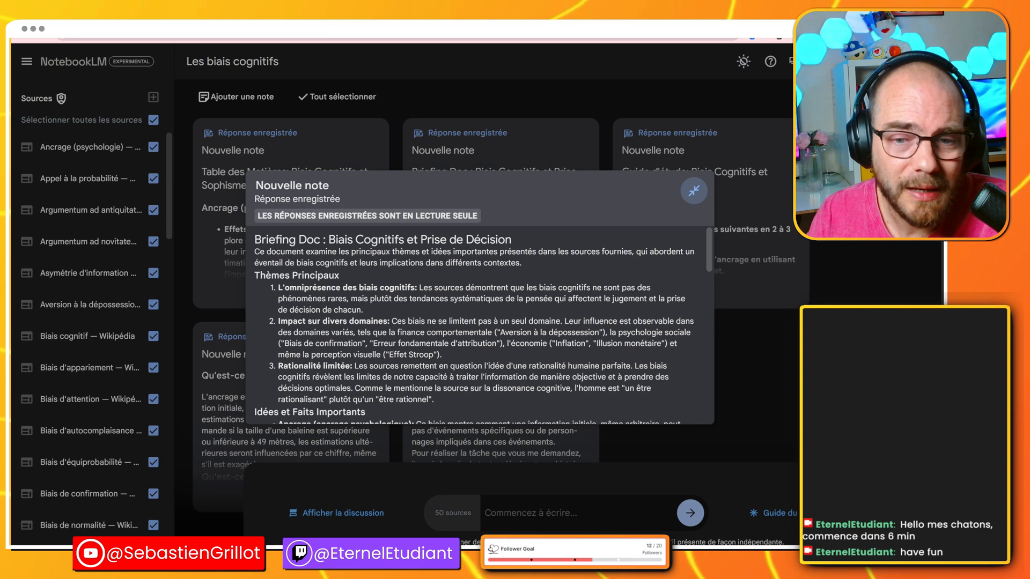
# Read the briefing note through to its conclusion, highlighting text under "Impact sur divers domaines" and the heading "Idées et Faits Importants", and close the note
pyautogui.moveTo(402, 321); pyautogui.dragTo(515, 333)
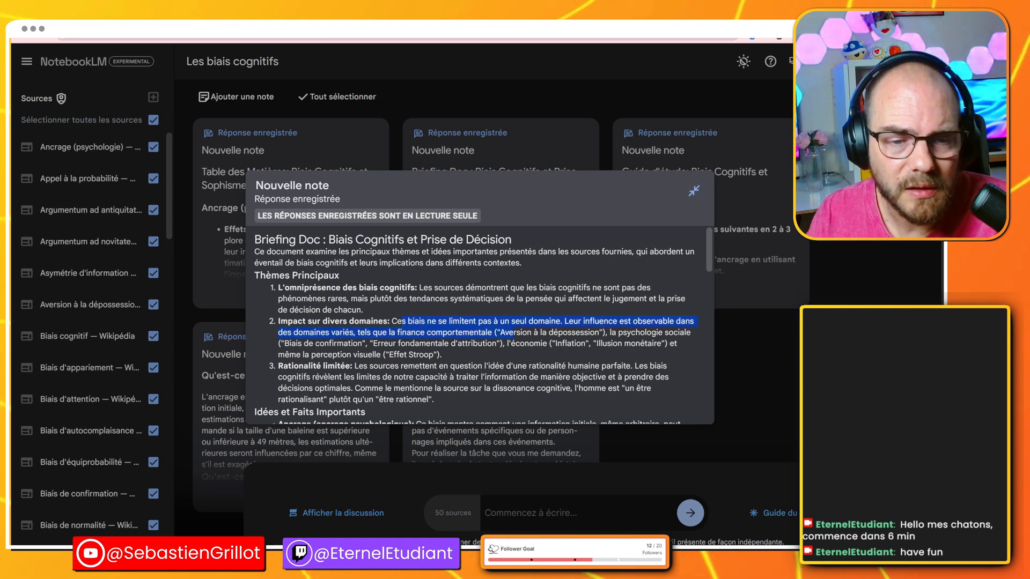
pyautogui.scroll(-1, 480, 322)
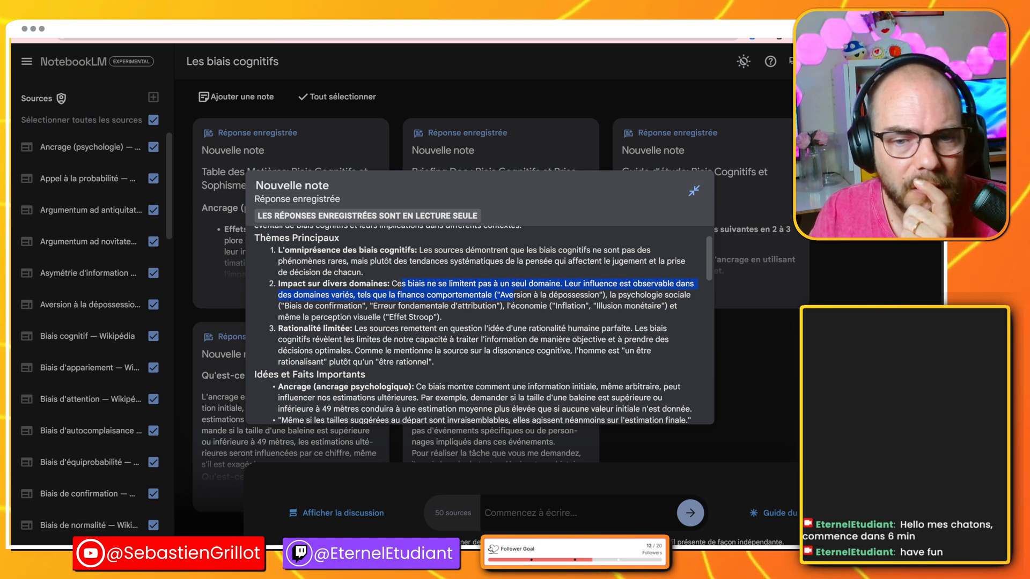
pyautogui.scroll(-1, 480, 322)
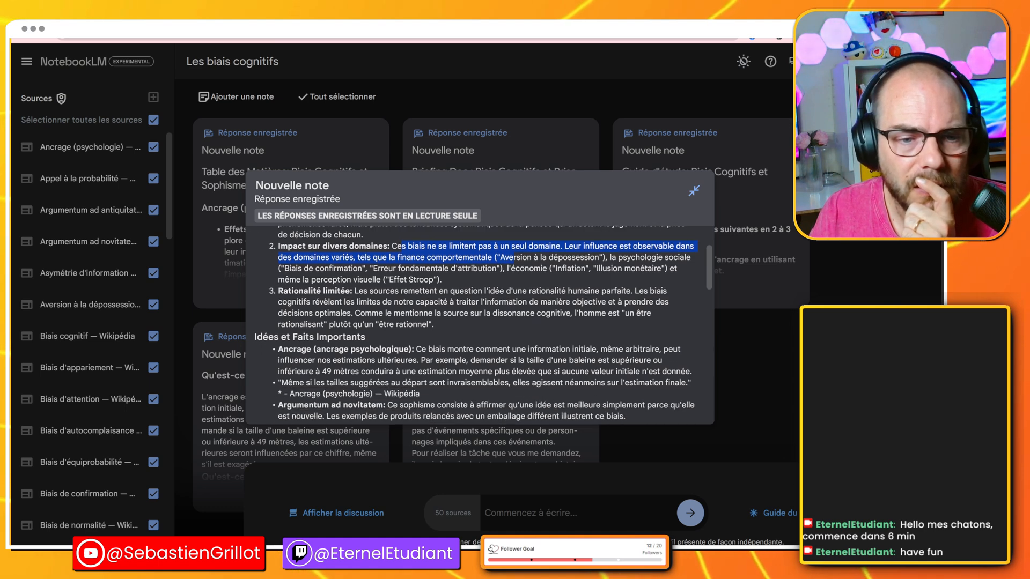
pyautogui.moveTo(279, 338); pyautogui.dragTo(319, 337)
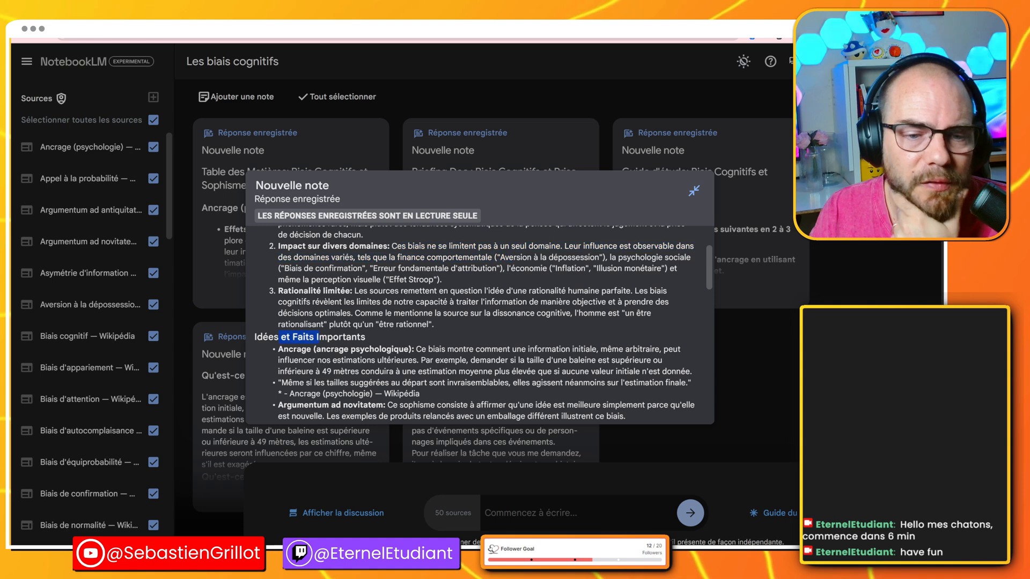
pyautogui.scroll(-2, 319, 337)
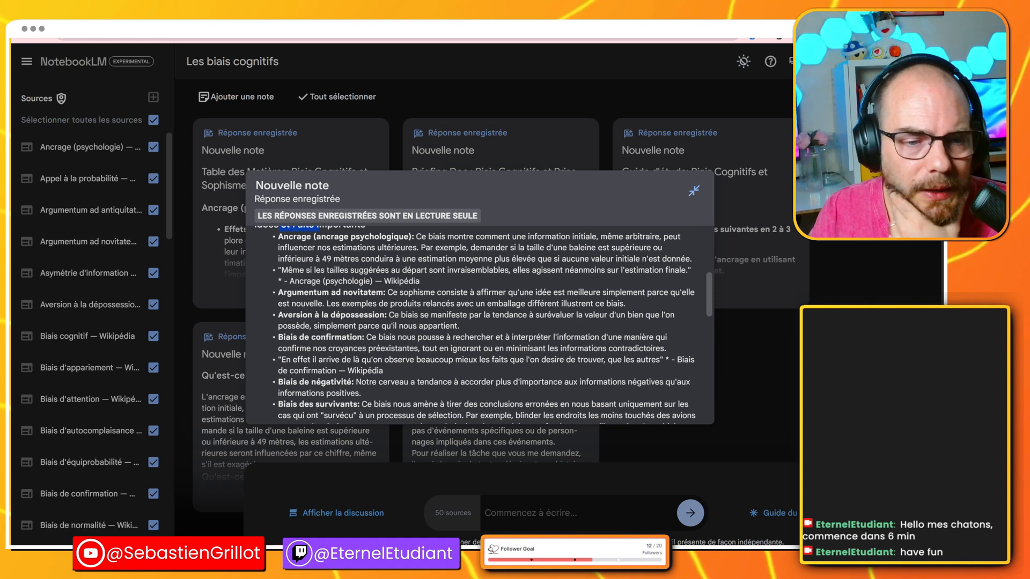
pyautogui.scroll(-2, 480, 325)
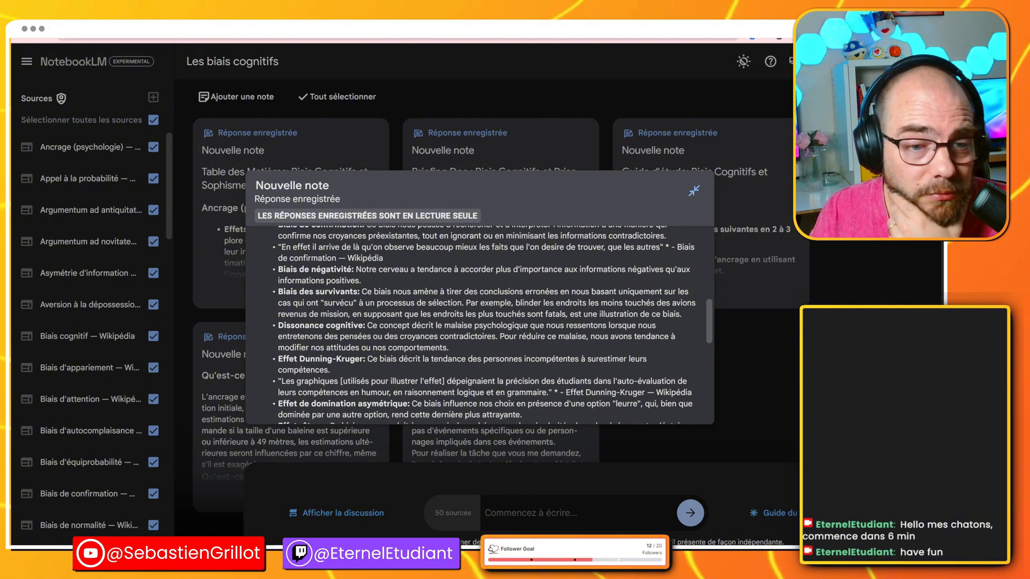
pyautogui.scroll(-2, 480, 322)
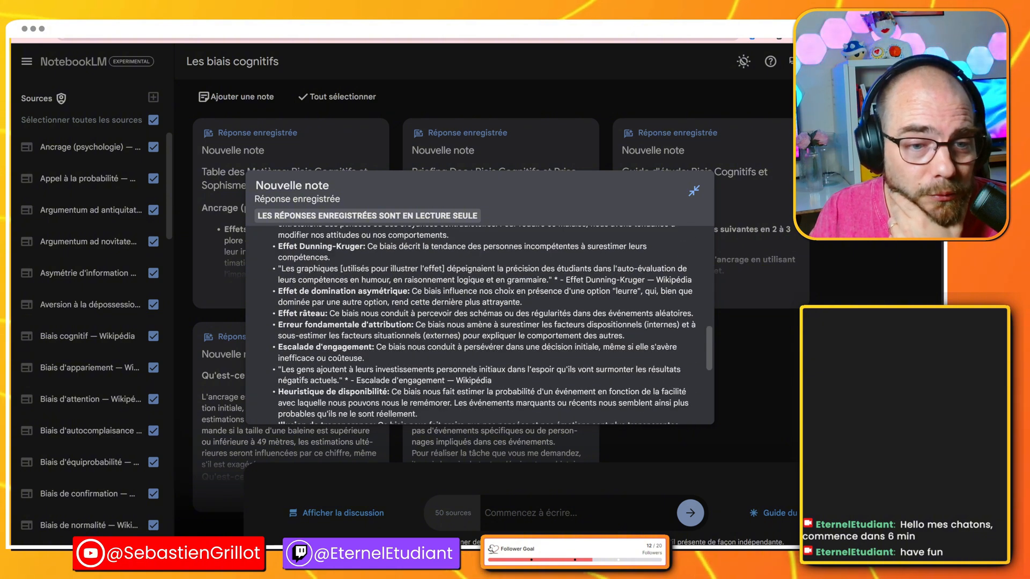
pyautogui.scroll(-2, 481, 325)
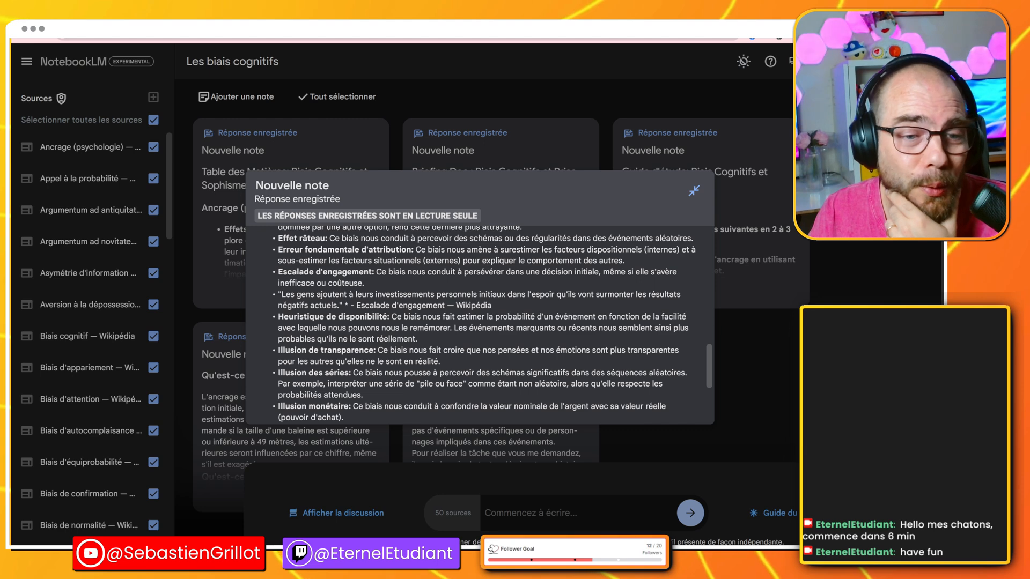
pyautogui.scroll(-2, 480, 325)
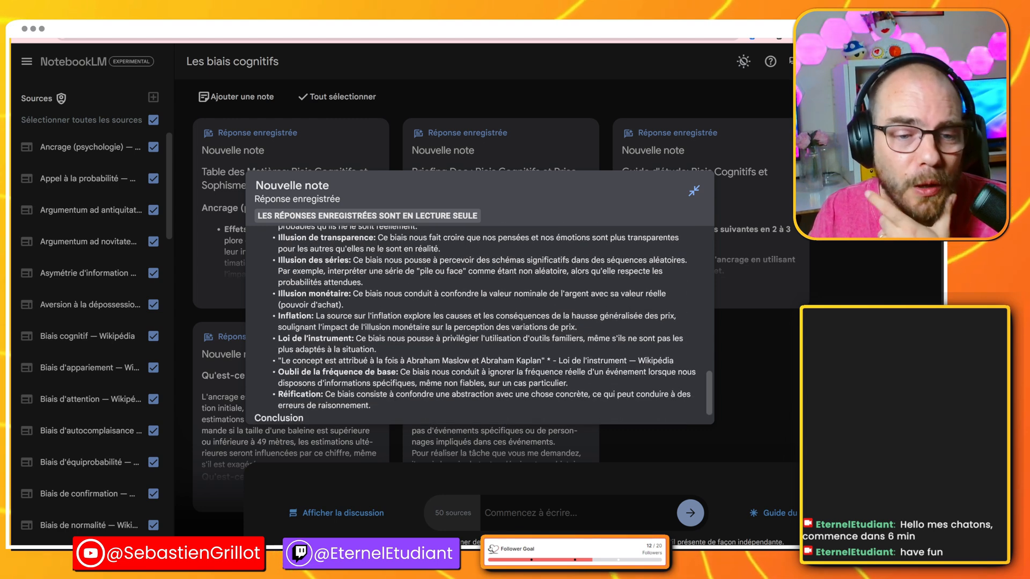
pyautogui.scroll(-1, 480, 325)
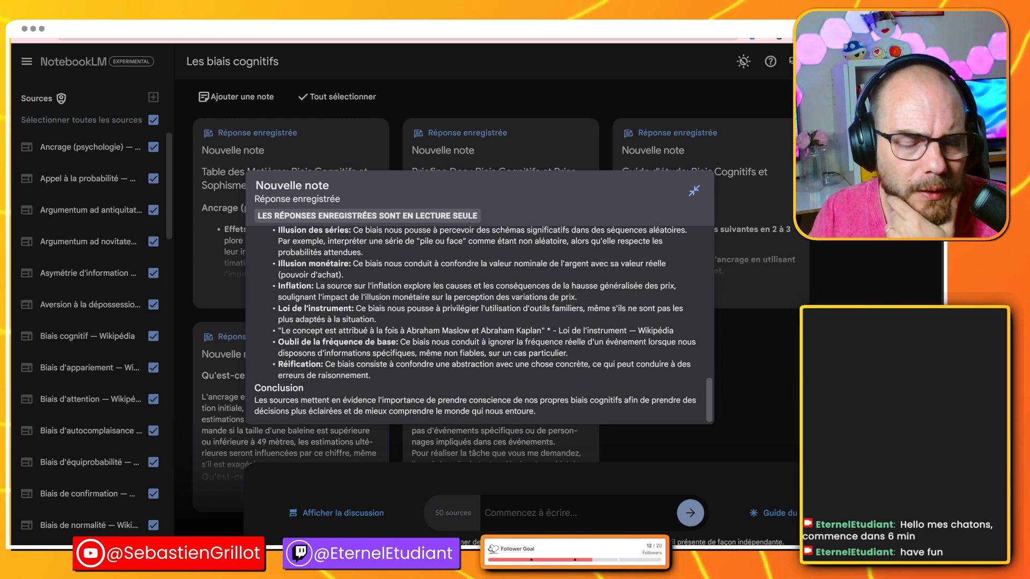
pyautogui.click(798, 307)
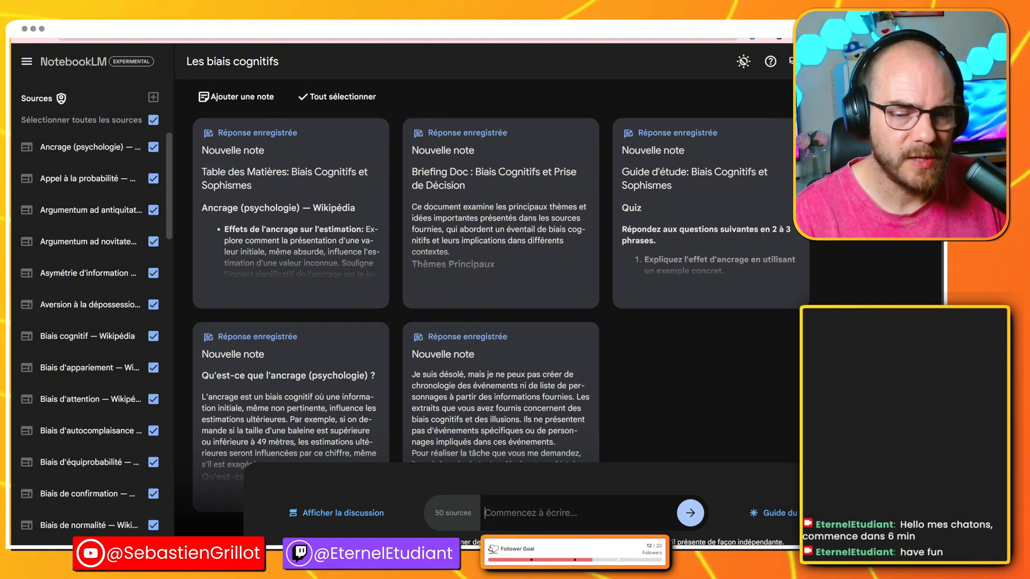
# Ask the notebook "fais moi une présentation conciser pour une personne qui se lance dans le marketing d'influence"
pyautogui.write('f')
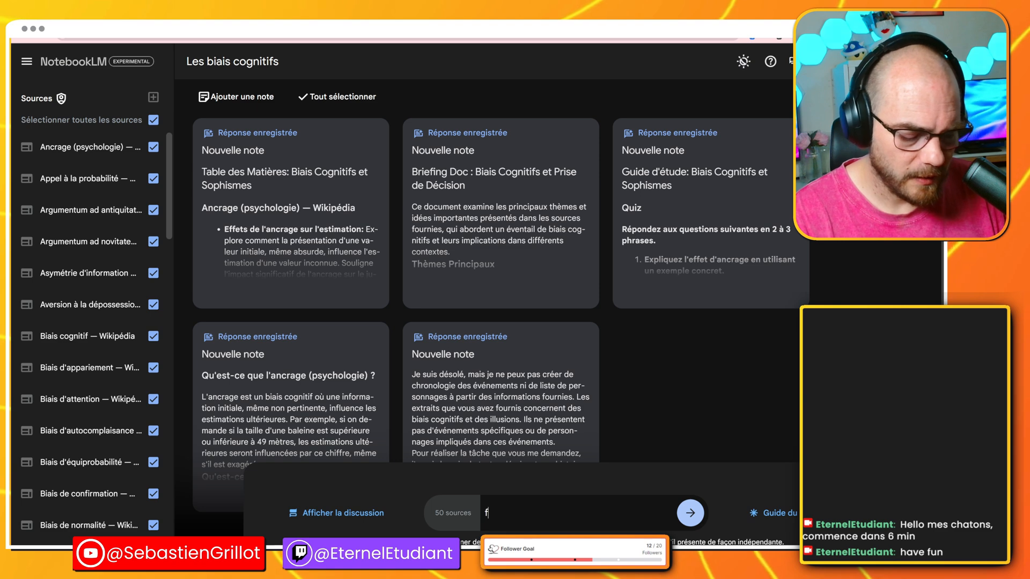
pyautogui.write('ais moi une p')
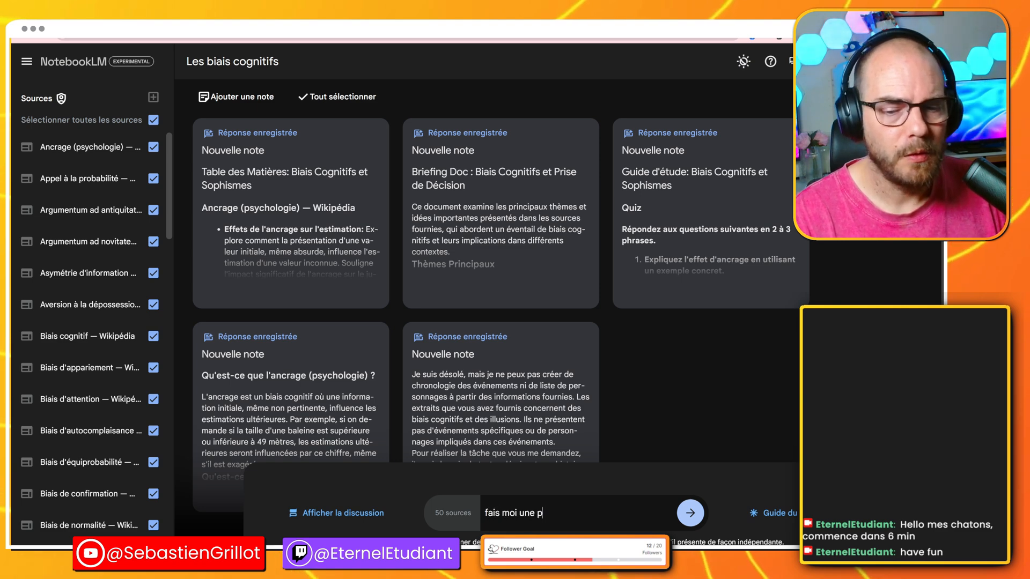
pyautogui.write('résentation con')
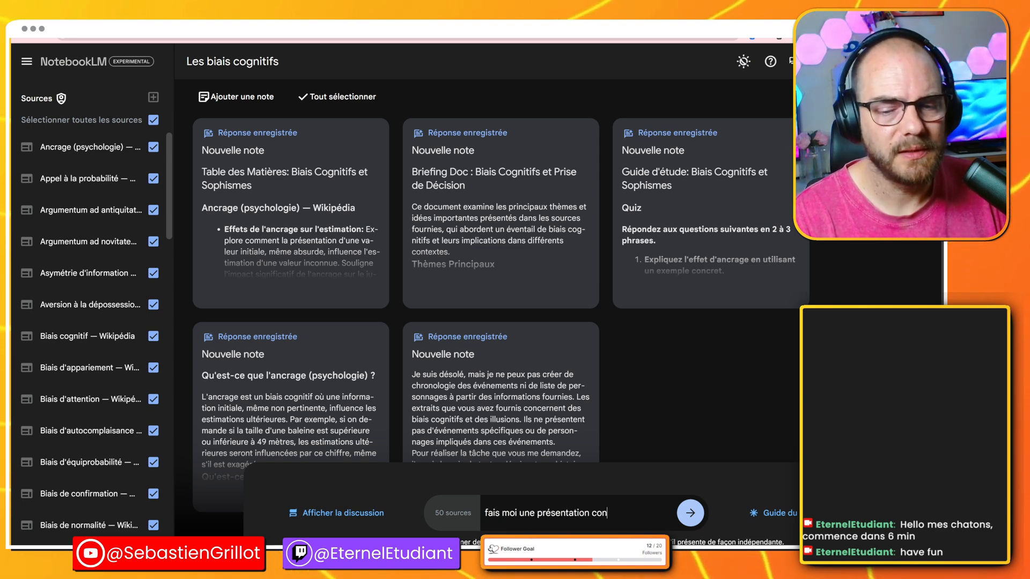
pyautogui.write('ciser pour une')
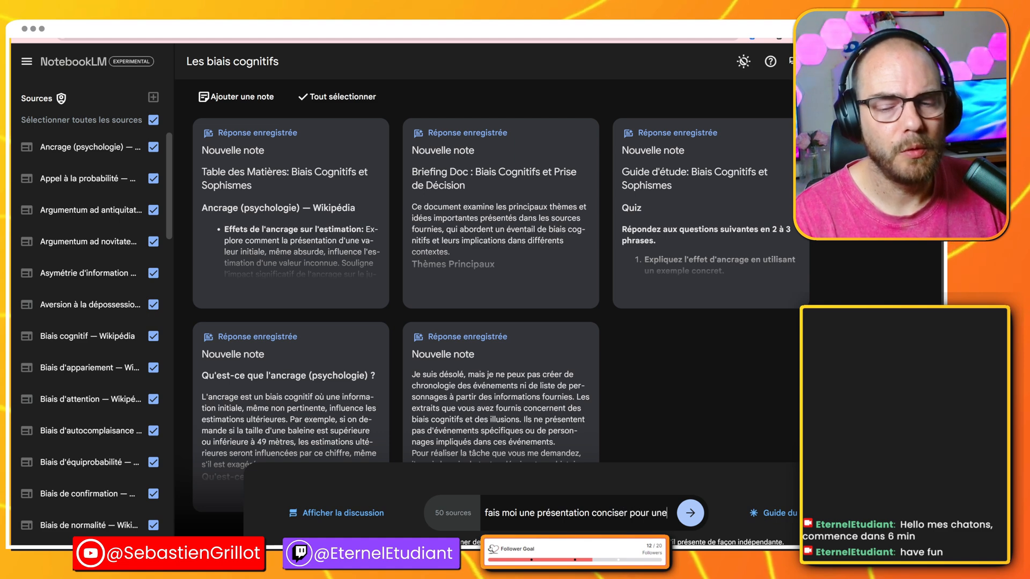
pyautogui.write(' personne qui s')
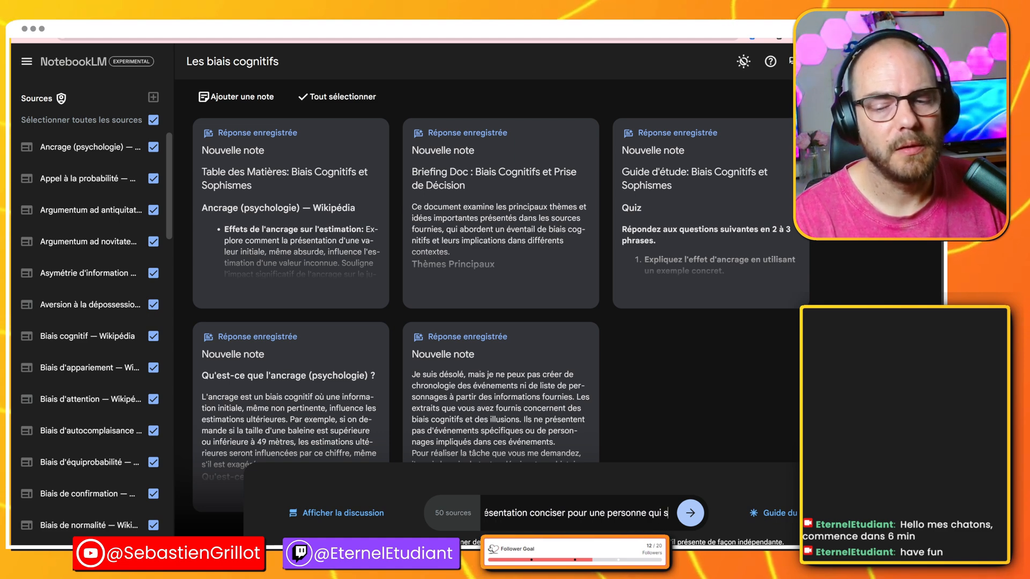
pyautogui.write('e lance dan')
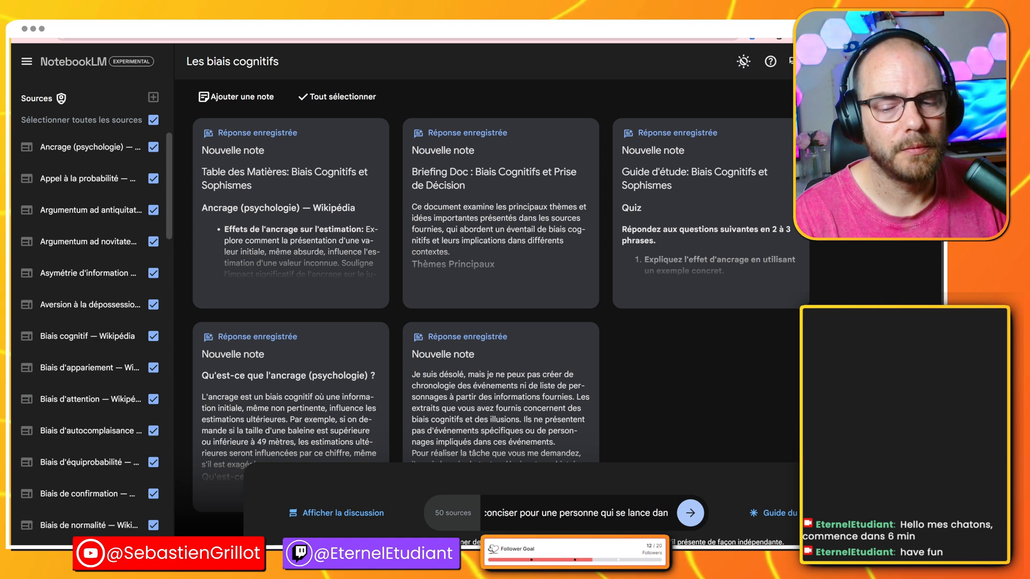
pyautogui.write('s le mare')
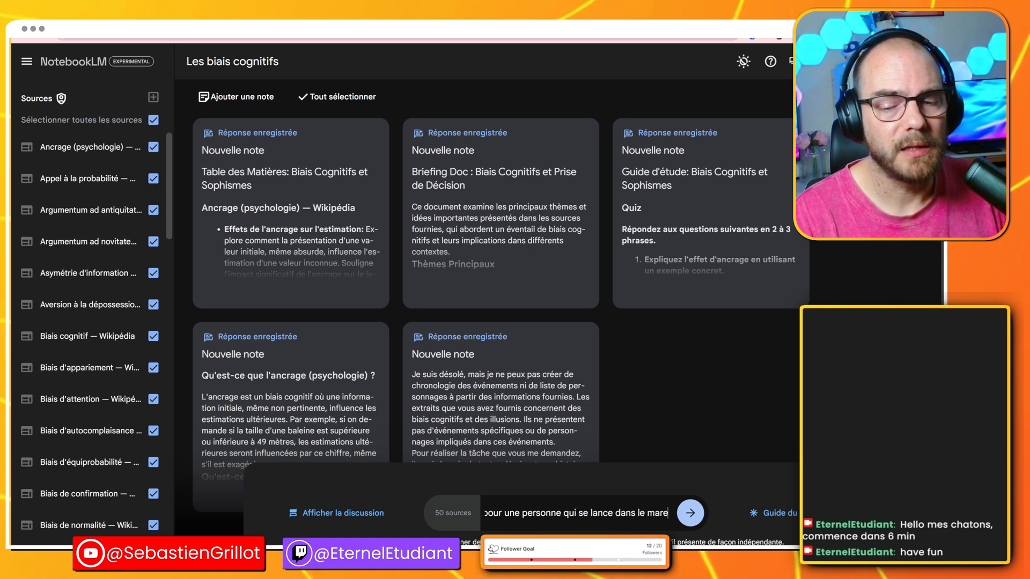
pyautogui.write("keting d'")
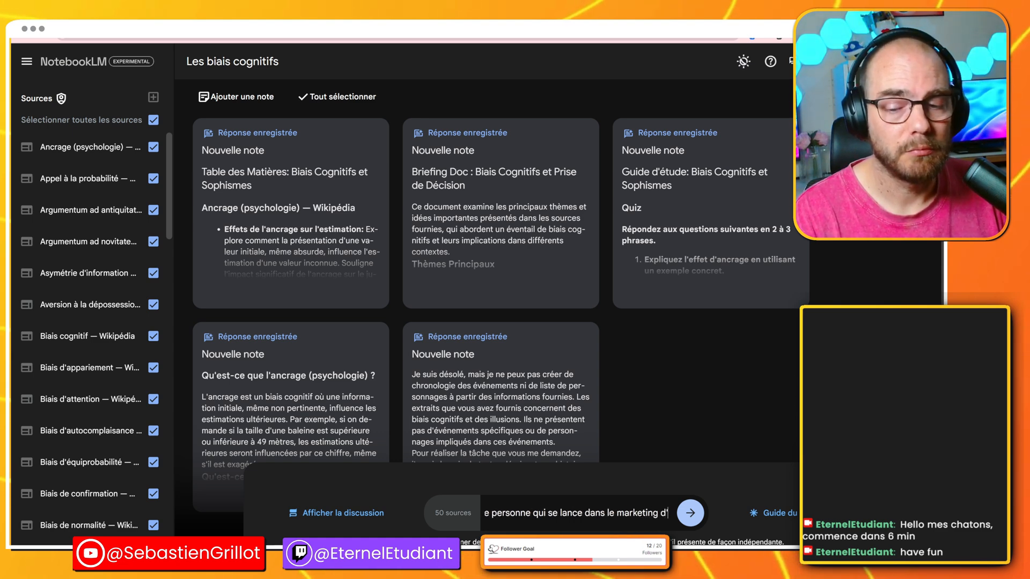
pyautogui.write('influen')
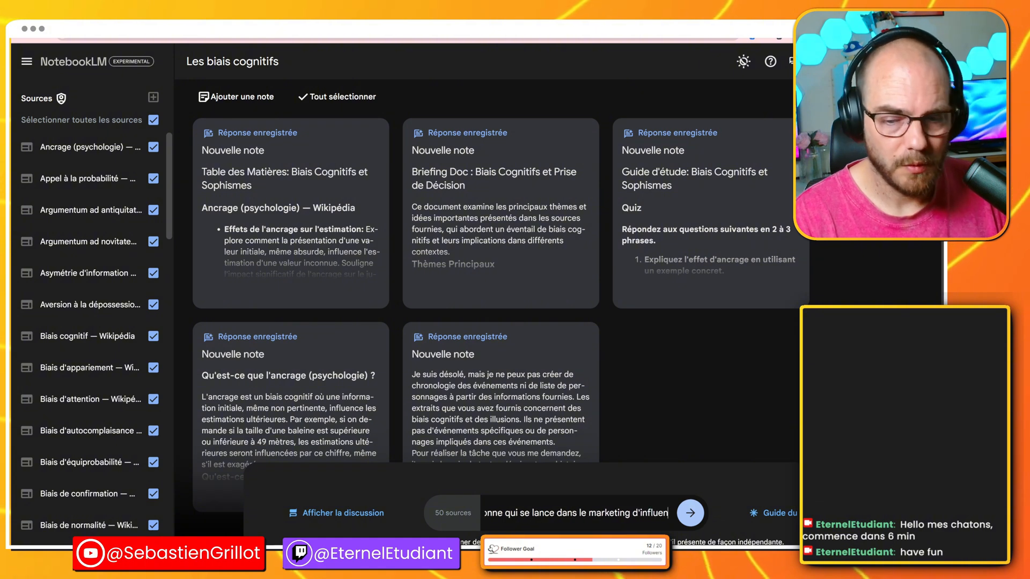
pyautogui.write('ce')
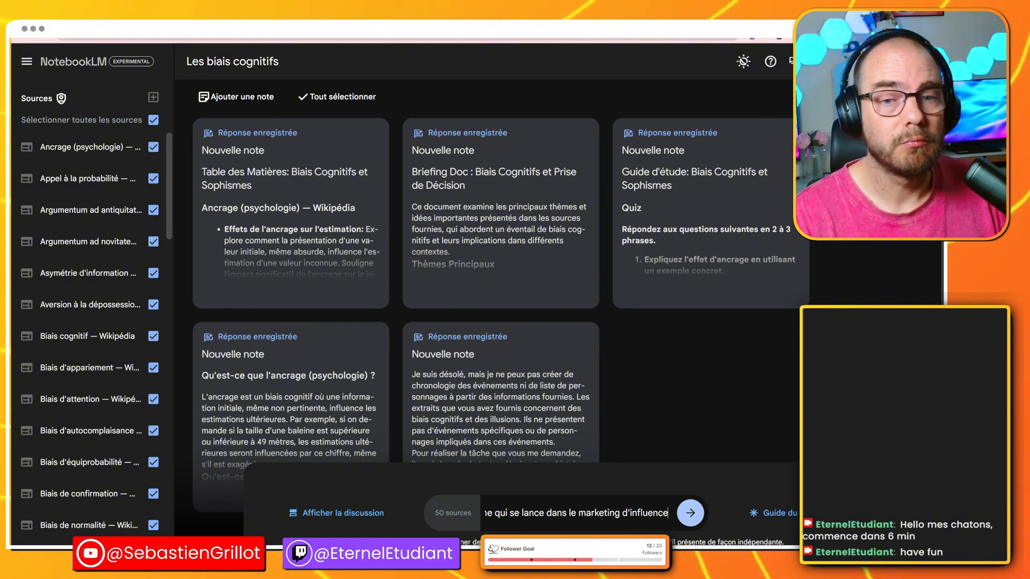
pyautogui.press('Return')
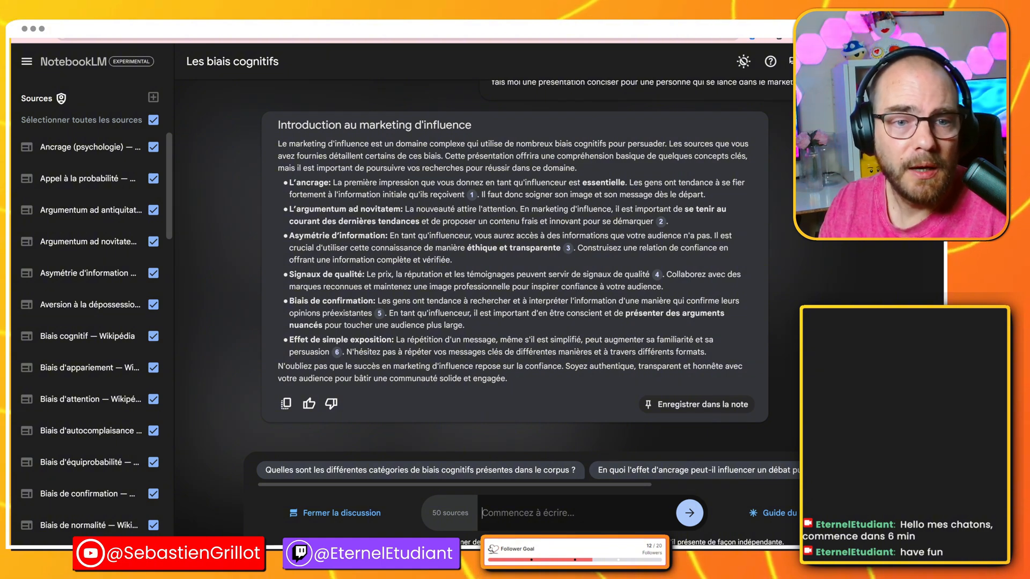
# Review the marketing answer, highlighting "ad novitatem", "Signaux", "Biais de confirmation", "Effet de simple exposition" and the full list, and switch to the OpenAI tokenizer page
pyautogui.moveTo(348, 209); pyautogui.dragTo(389, 210)
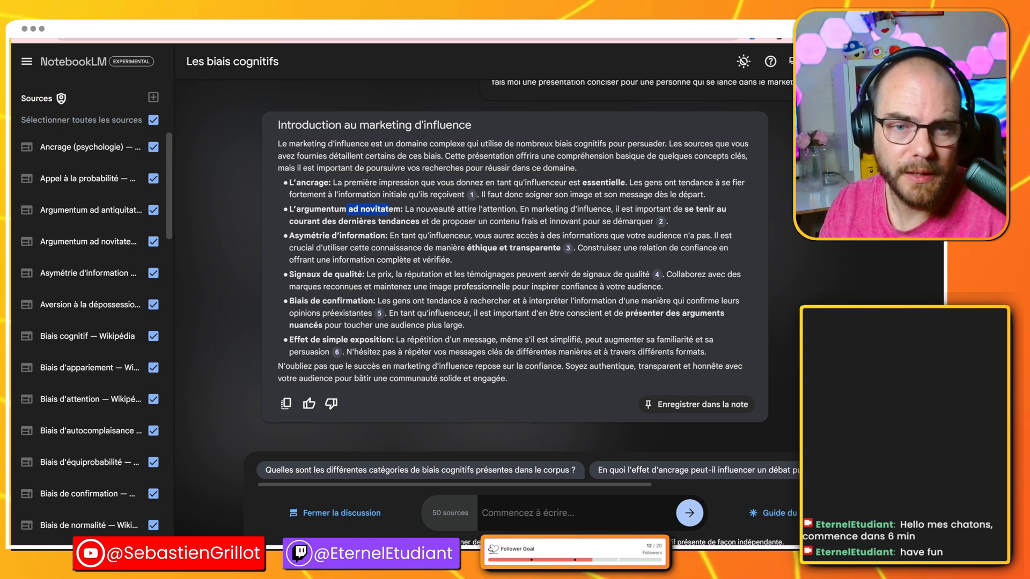
pyautogui.doubleClick(304, 275)
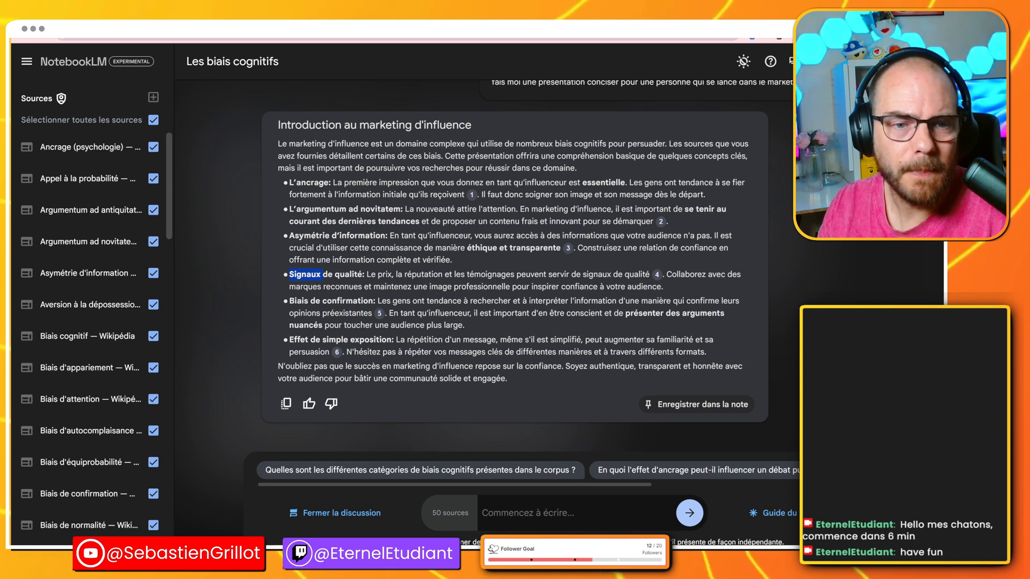
pyautogui.moveTo(290, 301); pyautogui.dragTo(373, 301)
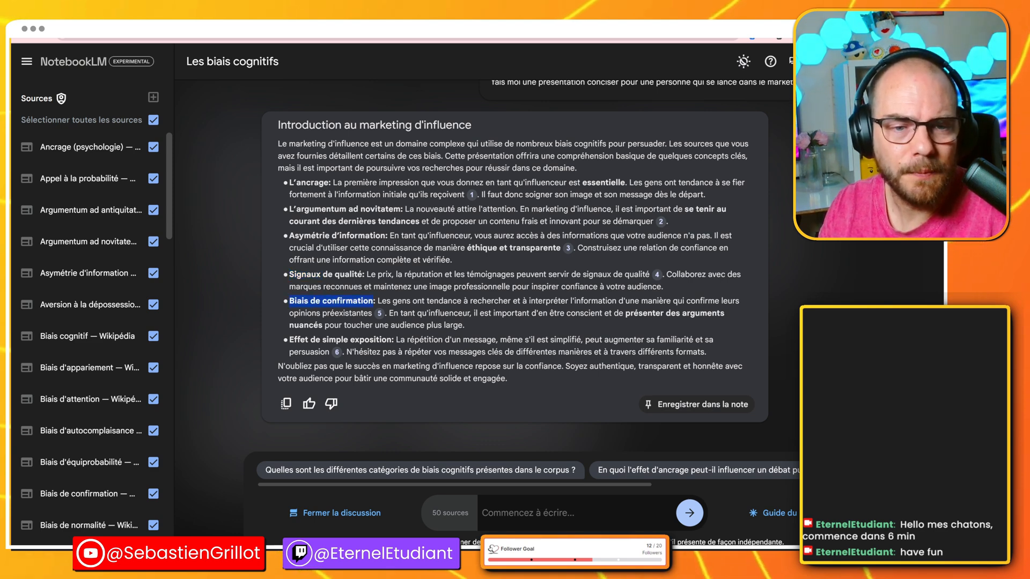
pyautogui.click(372, 302)
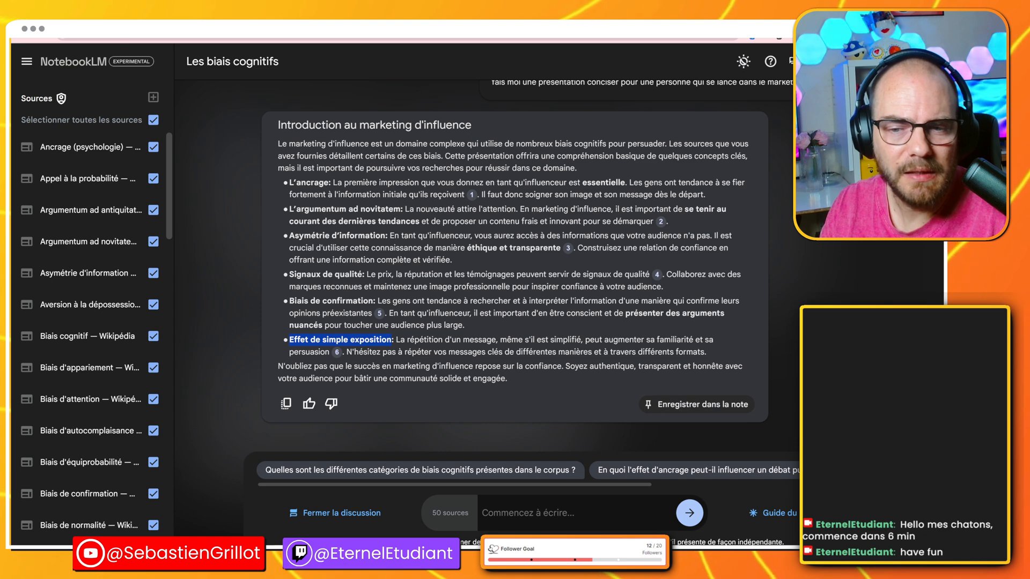
pyautogui.moveTo(707, 352); pyautogui.dragTo(310, 340)
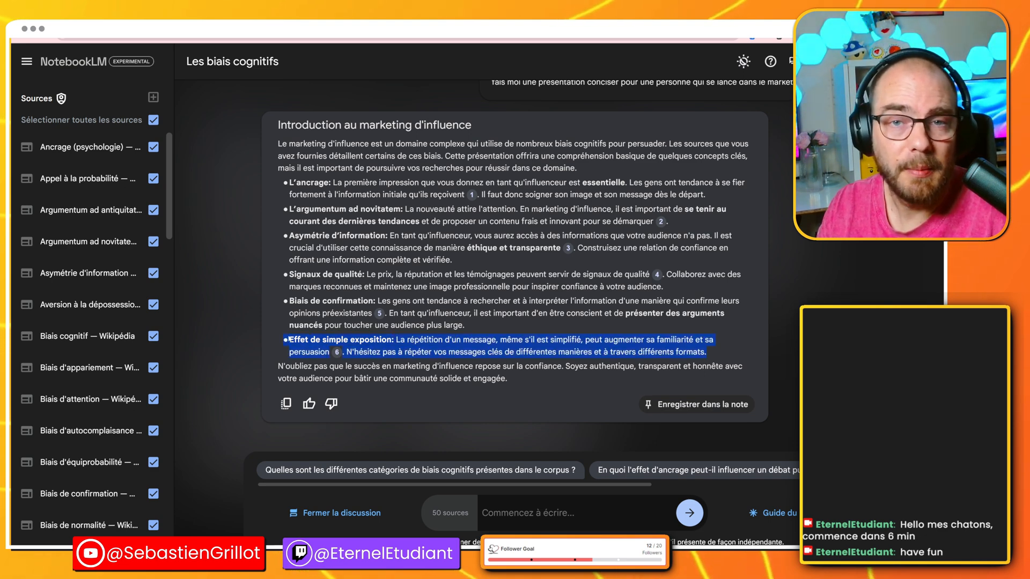
pyautogui.scroll(1, 290, 339)
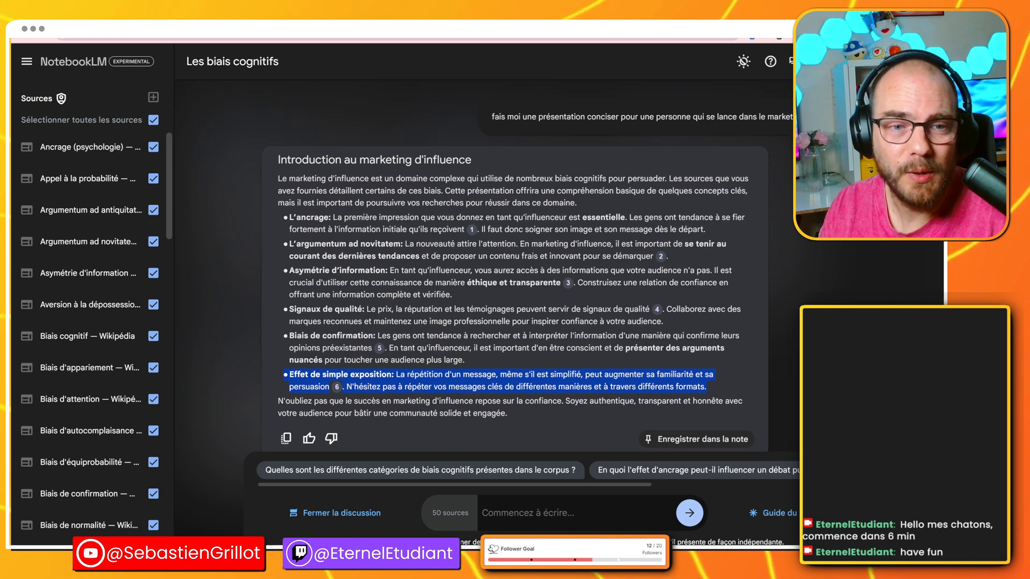
pyautogui.moveTo(279, 203); pyautogui.dragTo(580, 399)
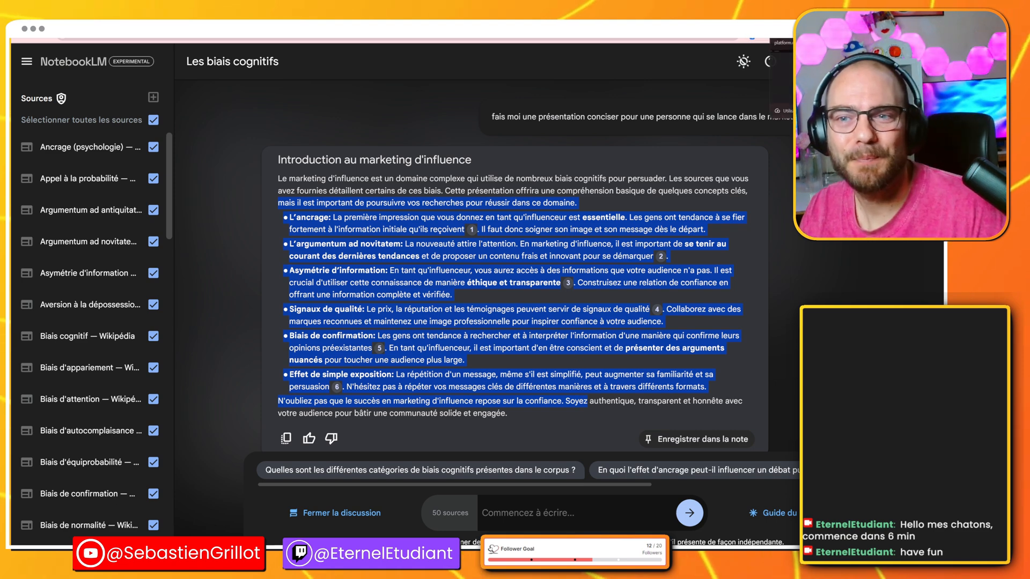
pyautogui.click(794, 21)
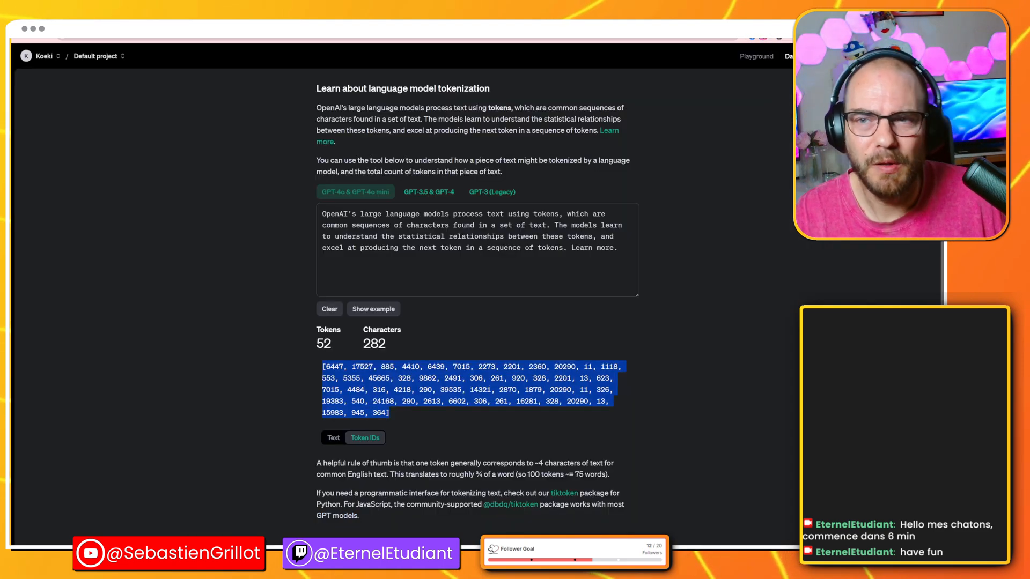